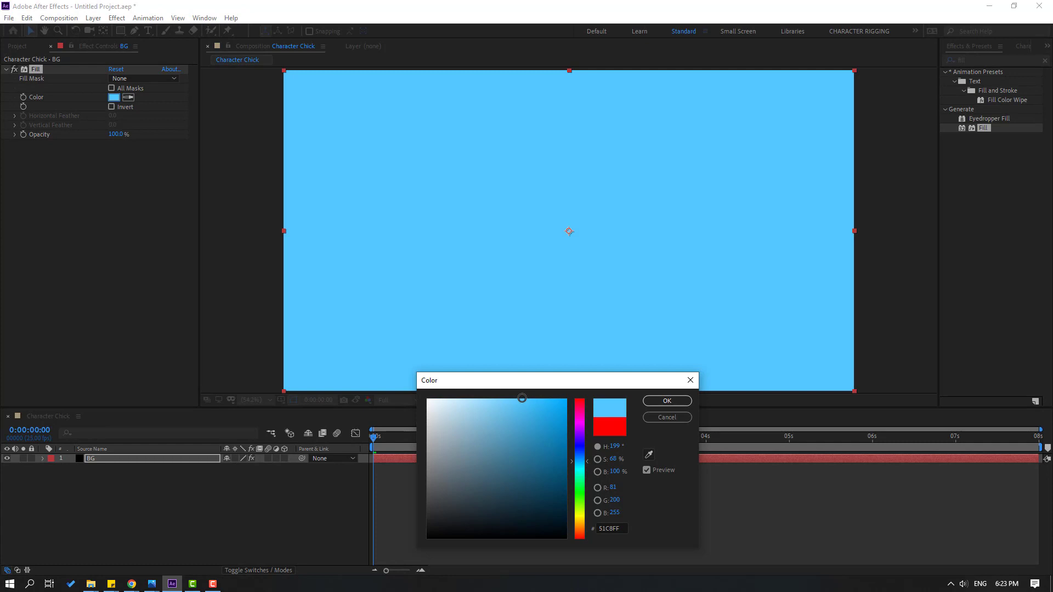
Apply light blue 51C8FF as the fill colour of the BG layer
{"action": "left_click", "coordinate": [667, 401]}
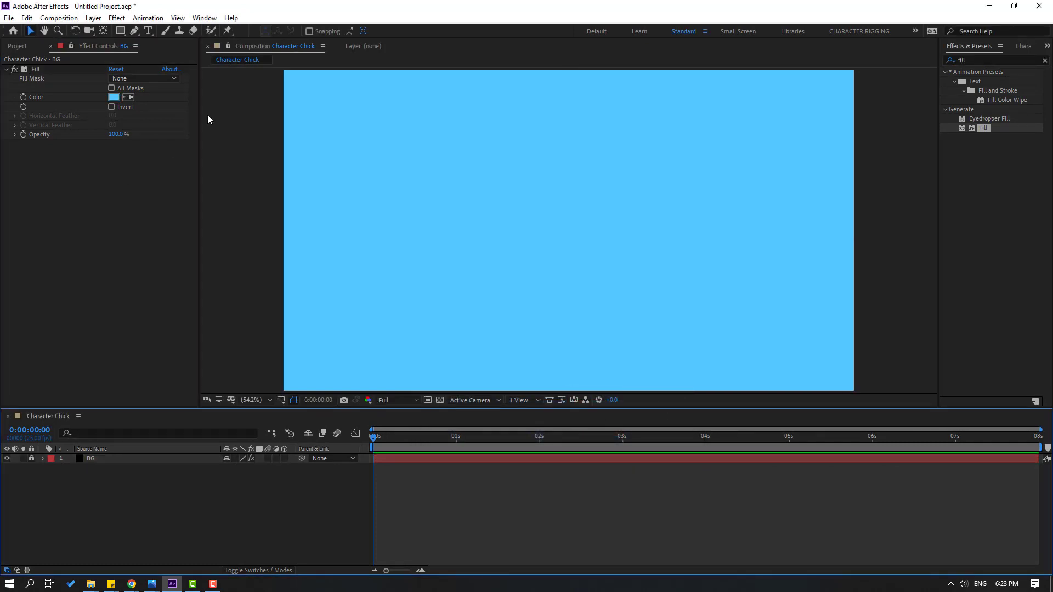
Draw a circle above the centre of the composition with the Ellipse tool and set its stroke width to 0 px
{"action": "mouse_move", "coordinate": [119, 32]}
{"action": "left_mouse_down"}
{"action": "mouse_move", "coordinate": [134, 62]}
{"action": "mouse_move", "coordinate": [150, 57]}
{"action": "left_mouse_up"}
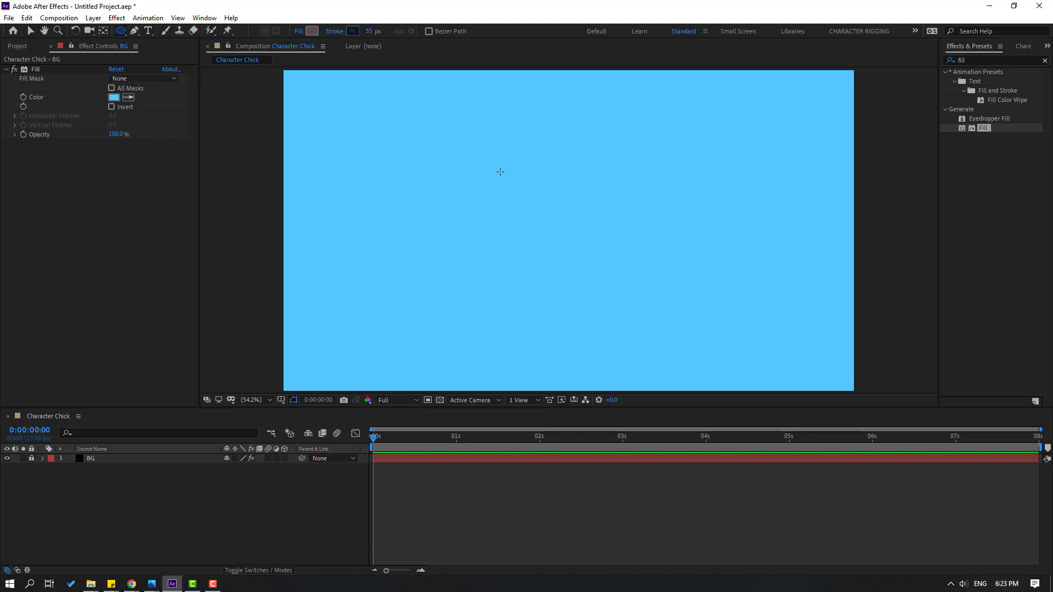
{"action": "left_click_drag", "start_coordinate": [476, 133], "coordinate": [576, 275]}
{"action": "left_click", "coordinate": [31, 30]}
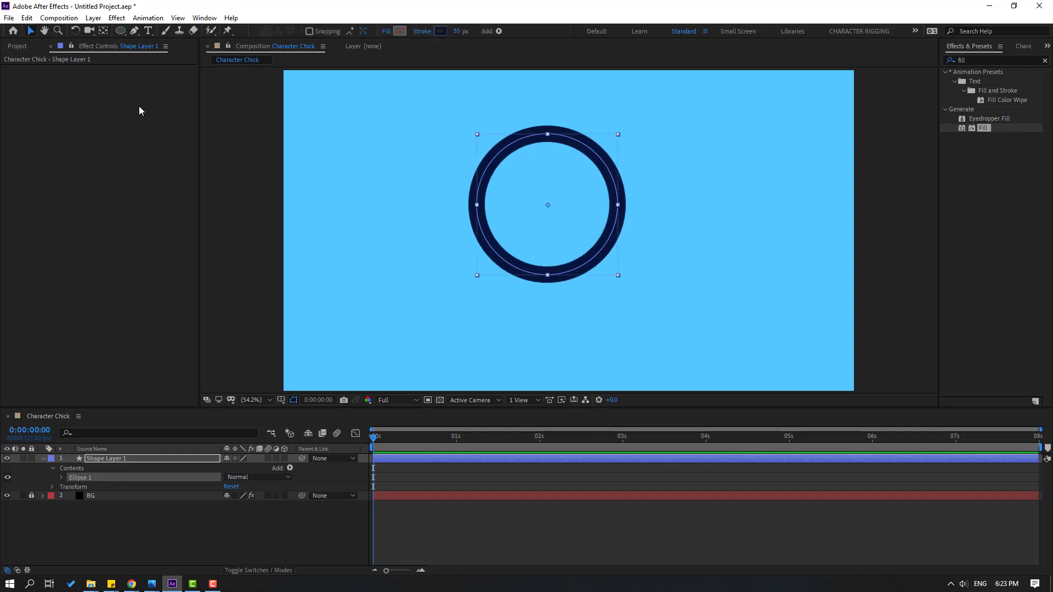
{"action": "left_click", "coordinate": [457, 32]}
{"action": "type", "text": "0"}
{"action": "key", "text": "Return"}
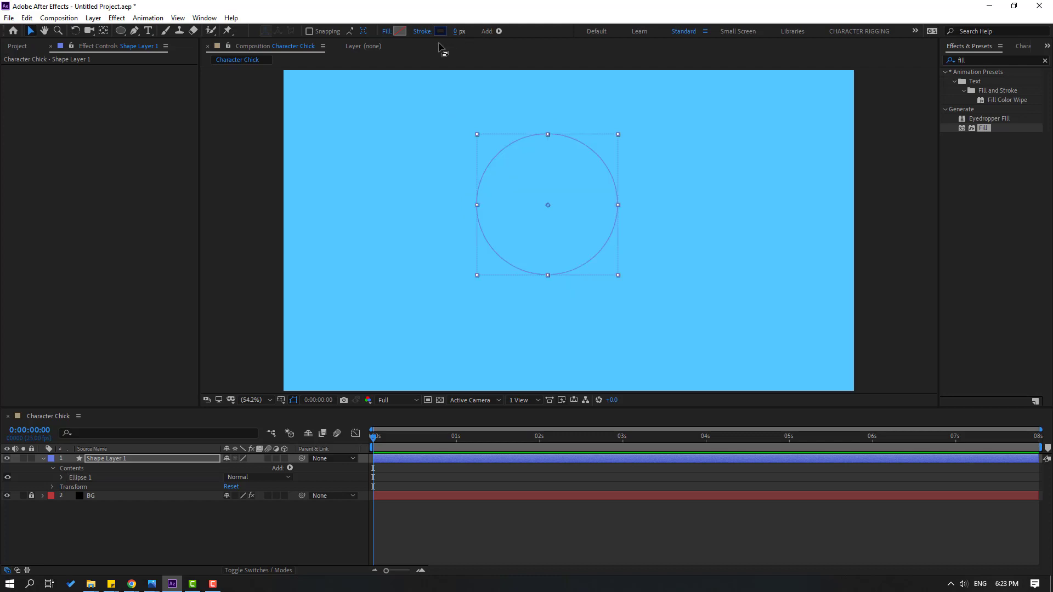
Change the circle's fill colour to bright yellow, about FEE61F
{"action": "left_click", "coordinate": [400, 32]}
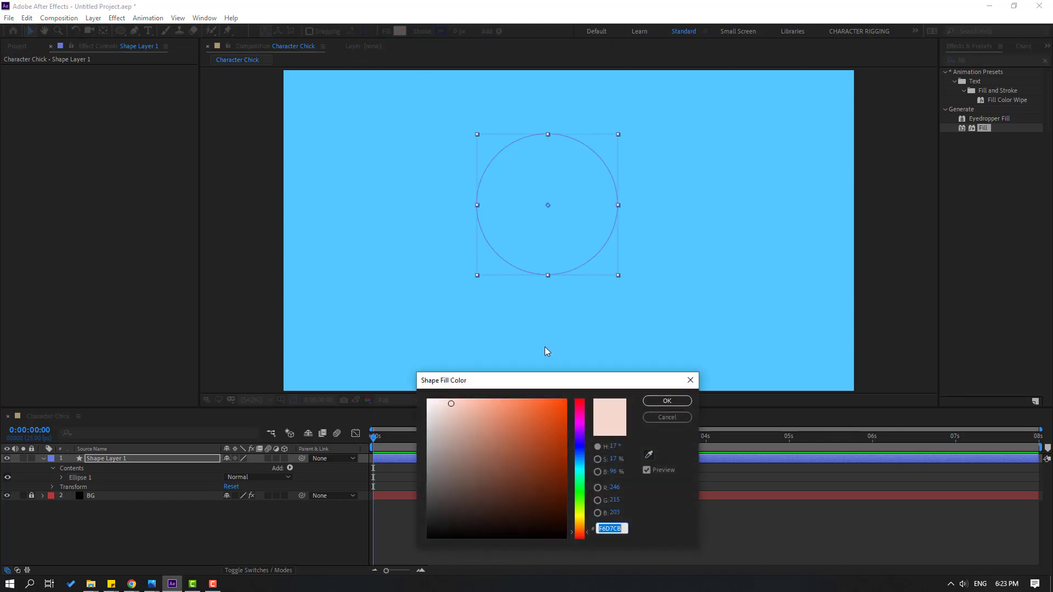
{"action": "left_click_drag", "start_coordinate": [578, 519], "coordinate": [580, 516]}
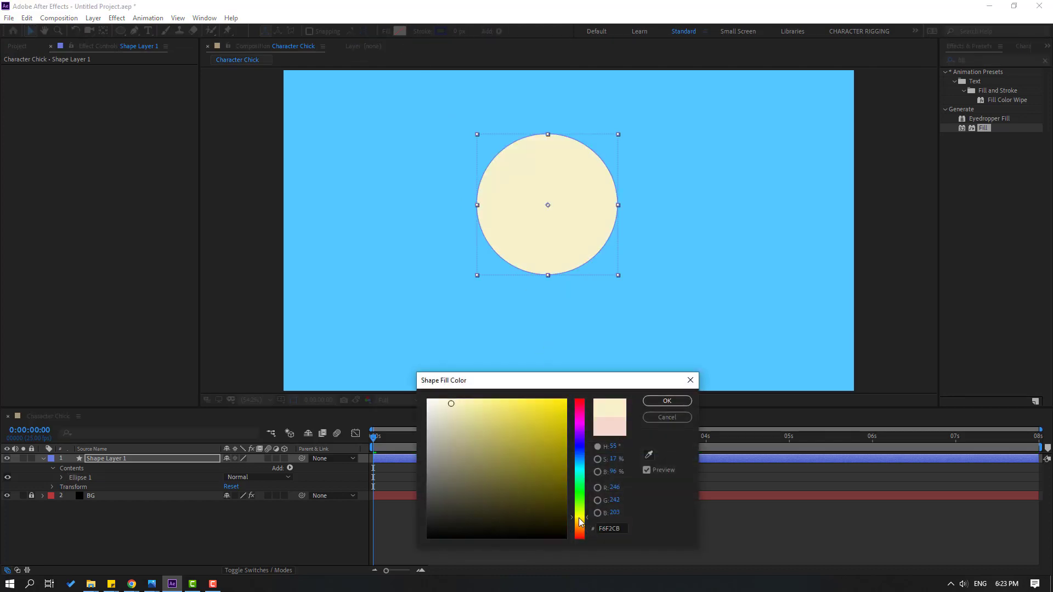
{"action": "left_click_drag", "start_coordinate": [554, 435], "coordinate": [550, 399]}
{"action": "left_click_drag", "start_coordinate": [582, 519], "coordinate": [583, 522]}
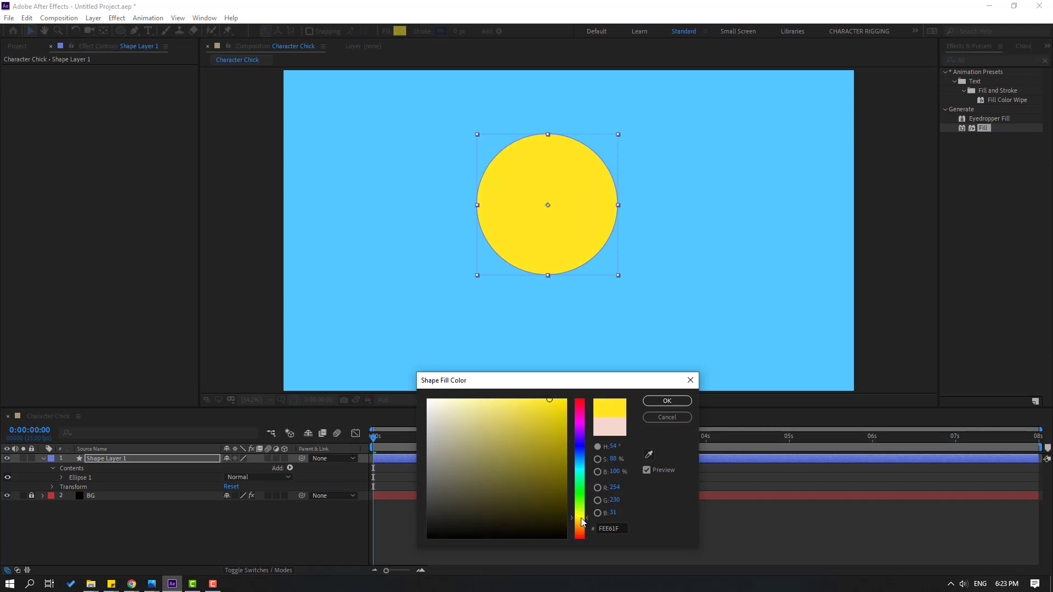
{"action": "left_click", "coordinate": [663, 405]}
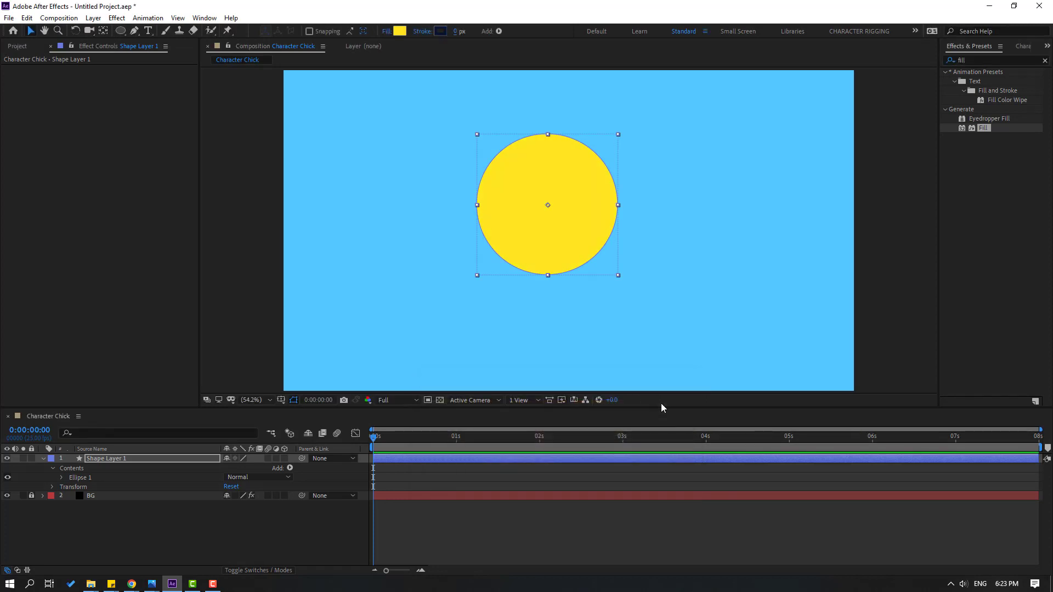
Convert the circle's ellipse path to a Bezier path
{"action": "left_click", "coordinate": [134, 31]}
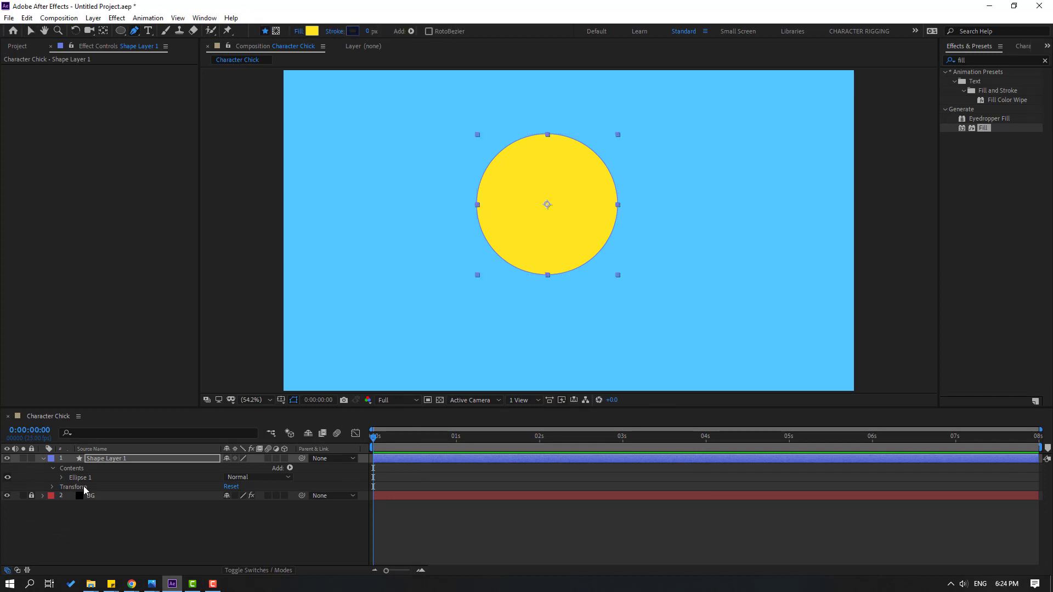
{"action": "left_click", "coordinate": [65, 480]}
{"action": "left_click", "coordinate": [61, 477]}
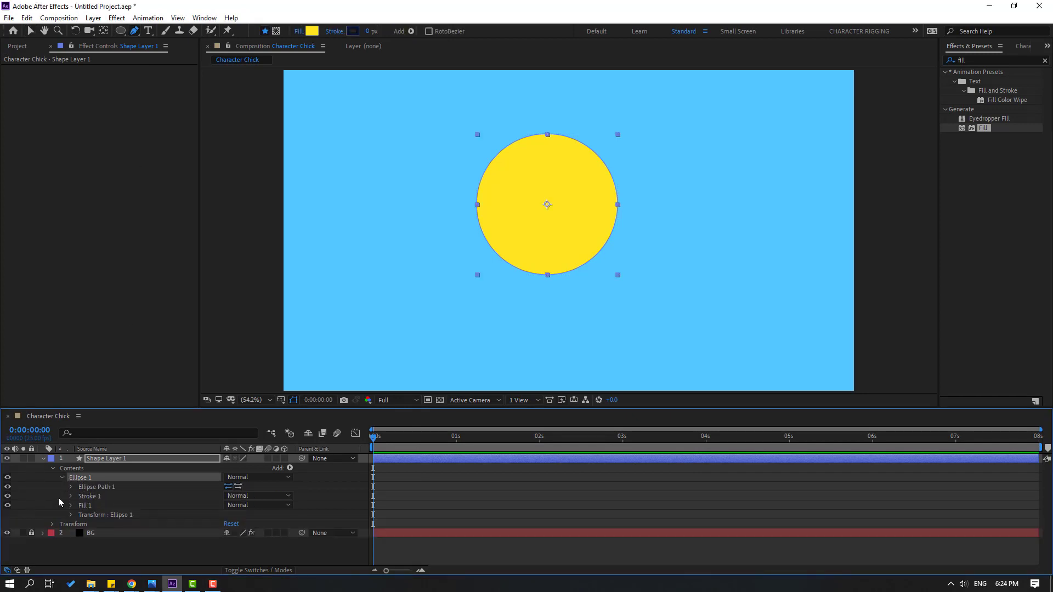
{"action": "left_click", "coordinate": [104, 487]}
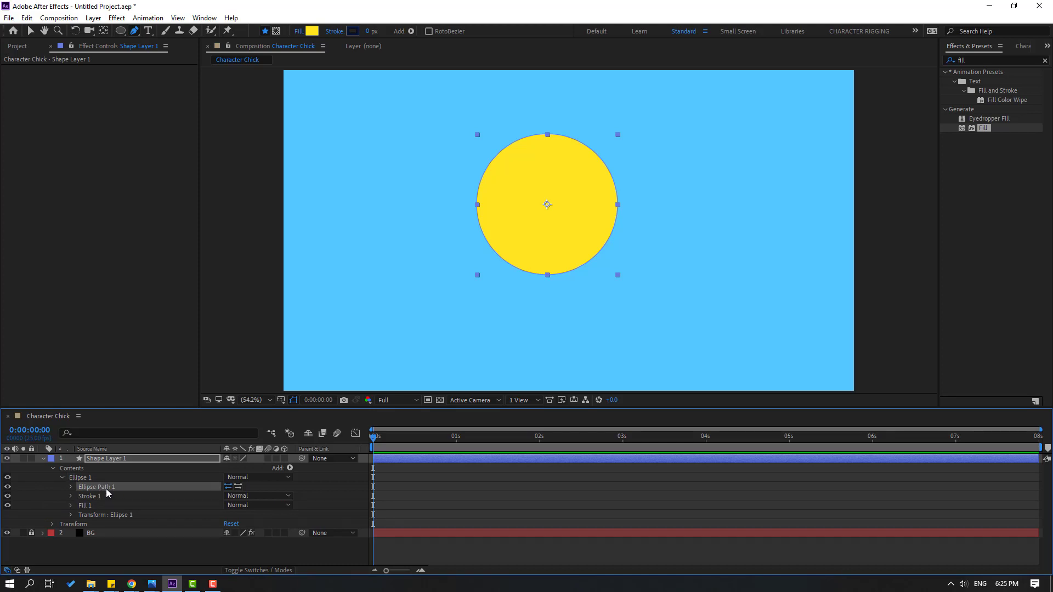
{"action": "right_click", "coordinate": [107, 488]}
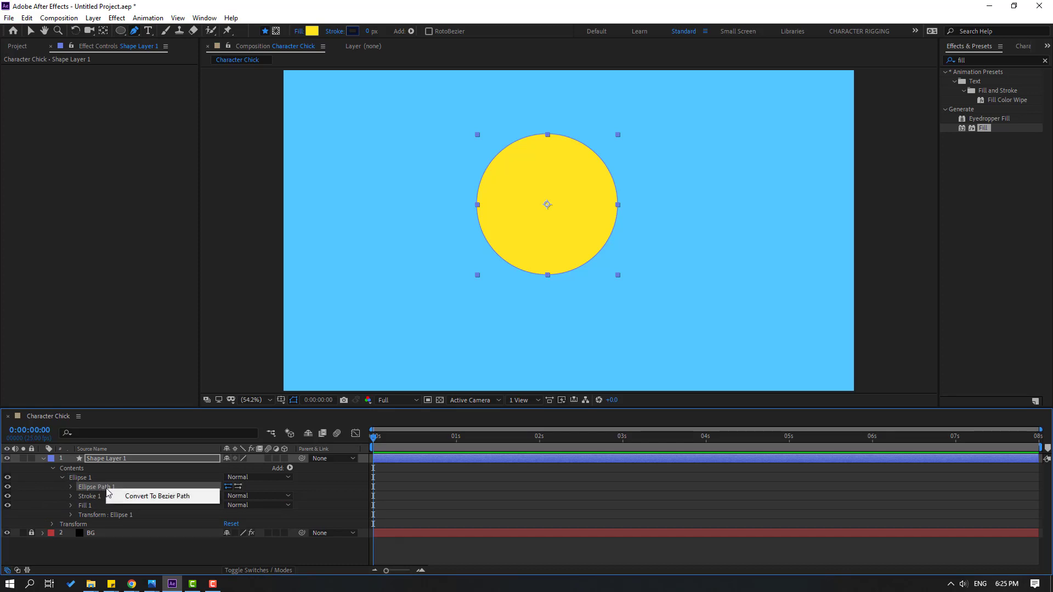
{"action": "left_click", "coordinate": [183, 497]}
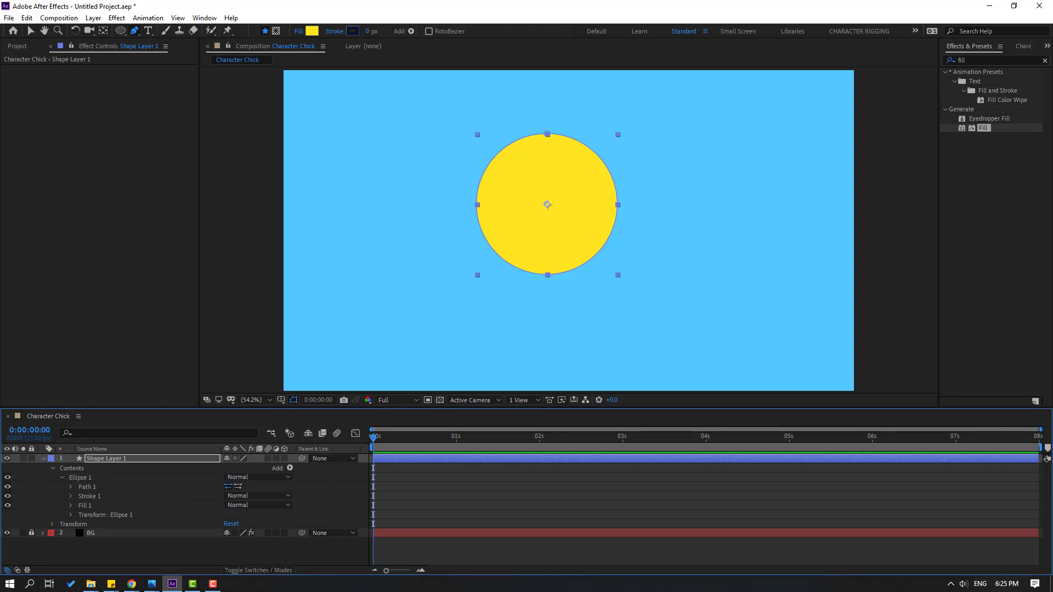
Reshape the circle's path into an egg by raising the top point, widening the sides slightly and lowering the bottom point
{"action": "left_click", "coordinate": [131, 488]}
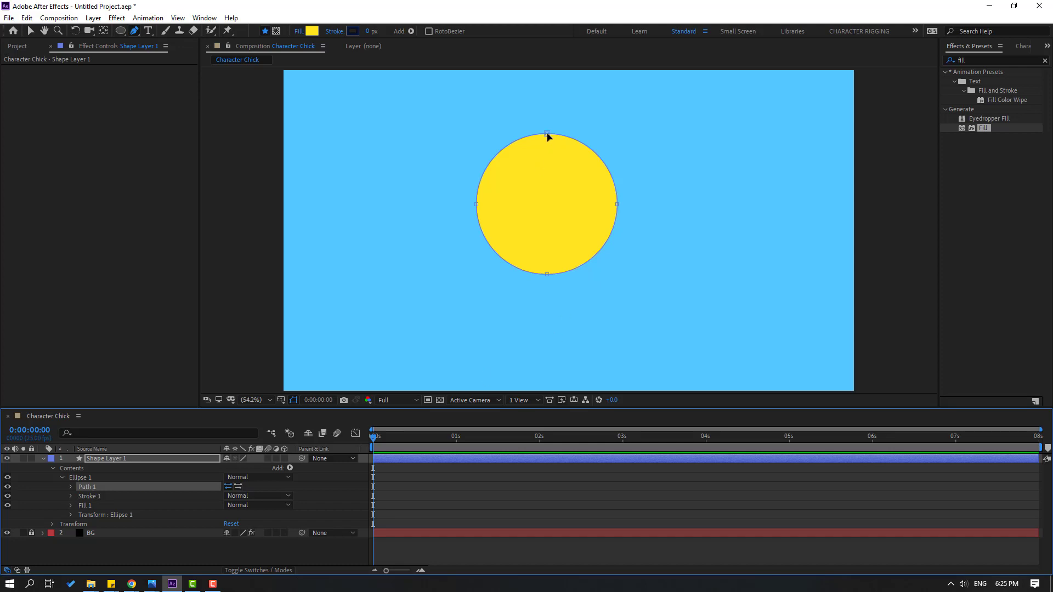
{"action": "left_click_drag", "start_coordinate": [548, 134], "coordinate": [548, 102]}
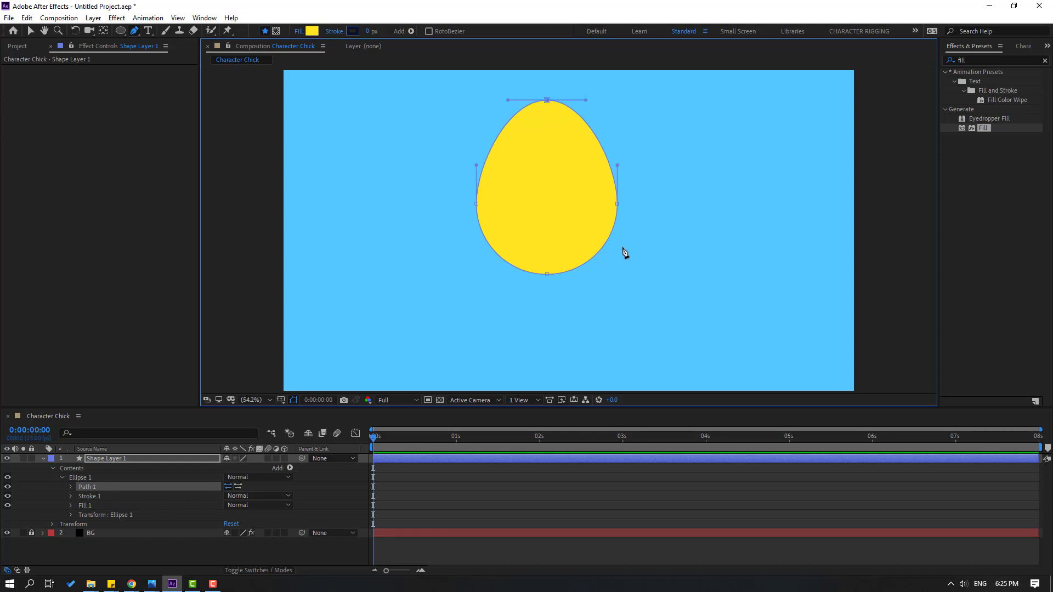
{"action": "left_click_drag", "start_coordinate": [617, 204], "coordinate": [619, 203]}
{"action": "left_click_drag", "start_coordinate": [476, 206], "coordinate": [474, 203]}
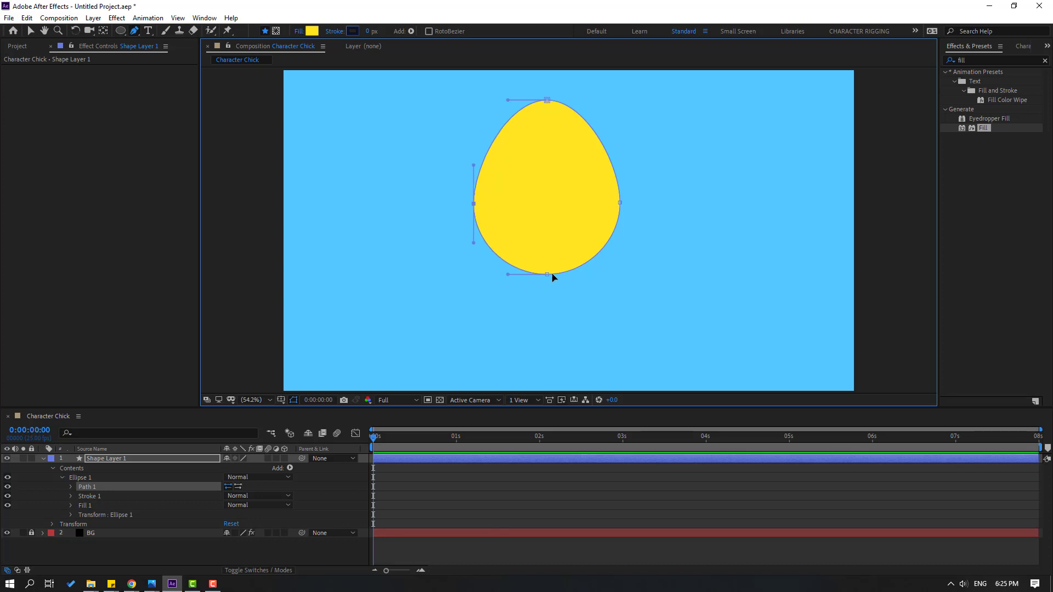
{"action": "mouse_move", "coordinate": [547, 277]}
{"action": "left_mouse_down"}
{"action": "mouse_move", "coordinate": [597, 279]}
{"action": "mouse_move", "coordinate": [547, 282]}
{"action": "left_mouse_up"}
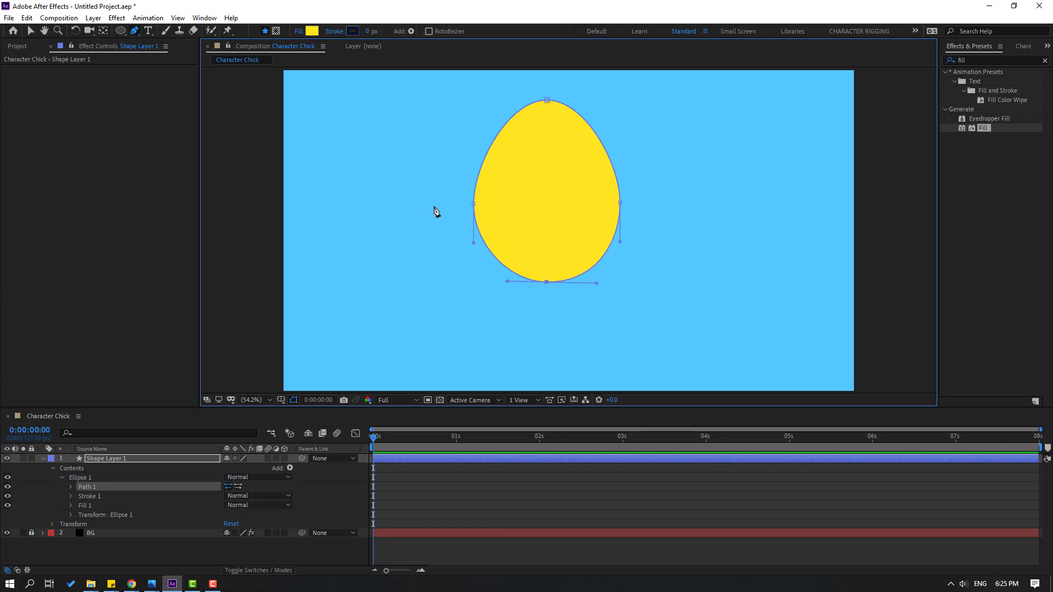
{"action": "key", "text": "v"}
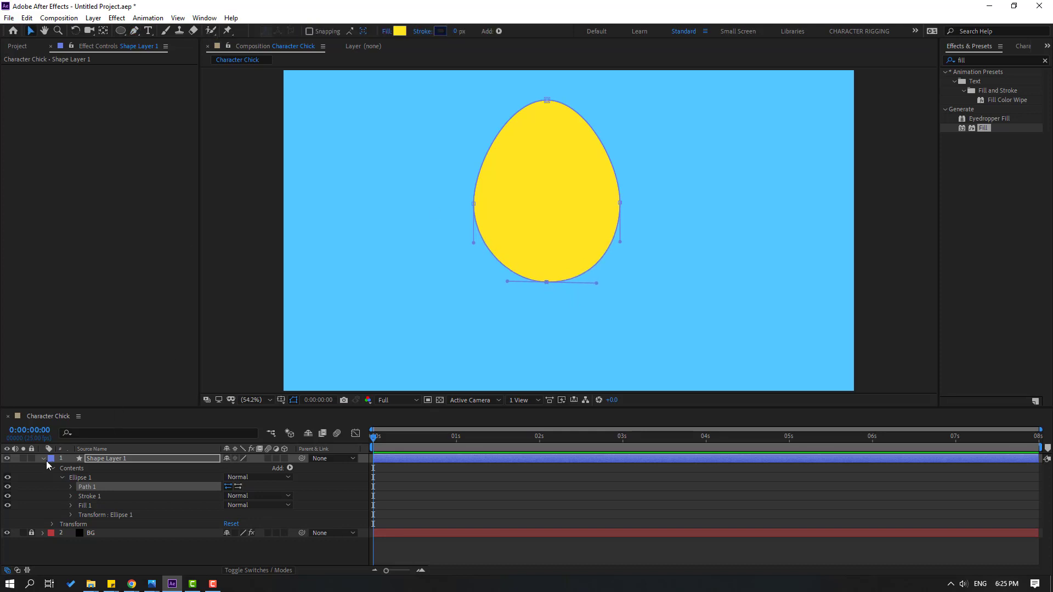
Rename the egg's shape layer to body and move the egg down to the lower middle of the composition
{"action": "left_click", "coordinate": [44, 459]}
{"action": "key", "text": "Return"}
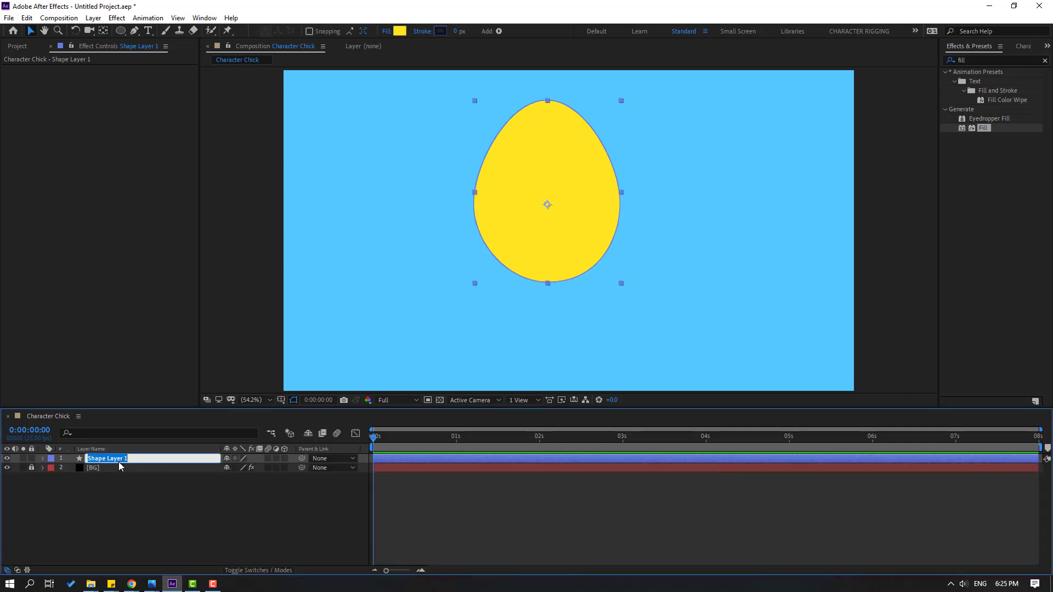
{"action": "type", "text": "body"}
{"action": "key", "text": "Return"}
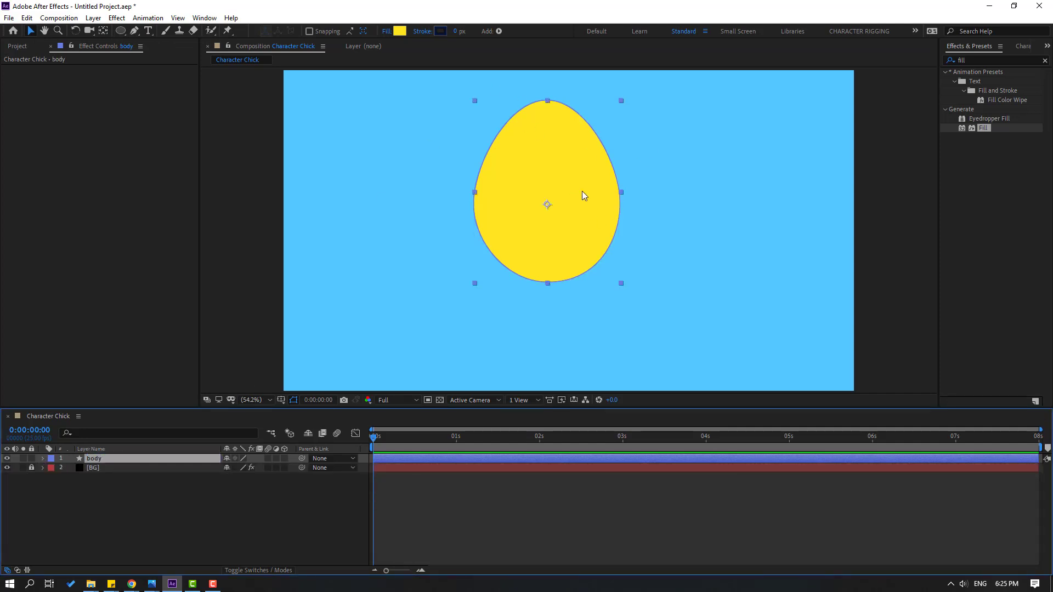
{"action": "left_click_drag", "start_coordinate": [584, 196], "coordinate": [592, 262]}
{"action": "left_click", "coordinate": [114, 472]}
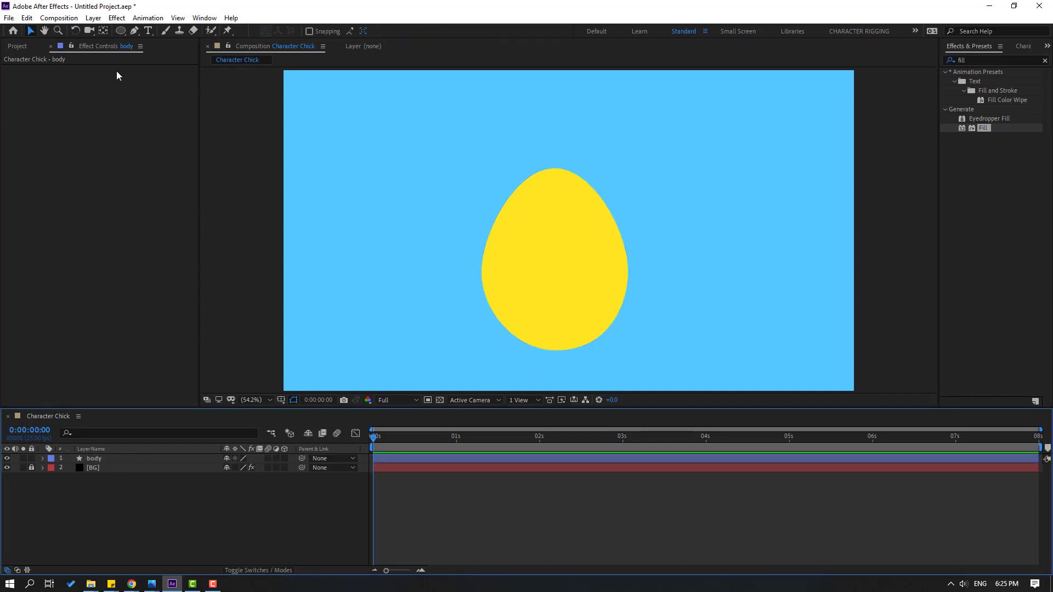
Draw a tall rounded rectangle about 126 by 253 px to the upper left of the egg as a new shape layer
{"action": "left_click", "coordinate": [121, 32]}
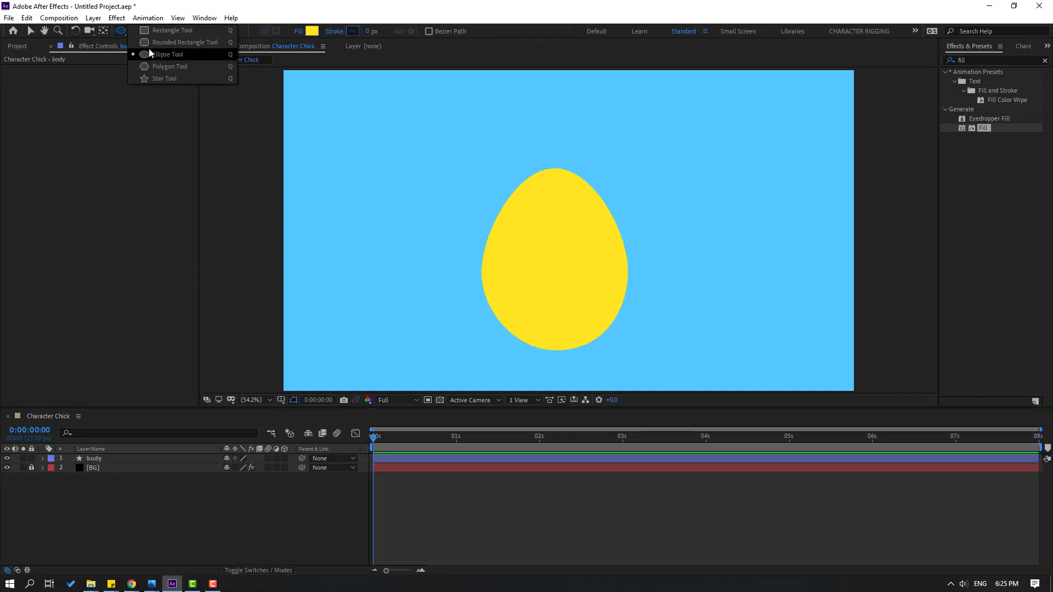
{"action": "left_click", "coordinate": [194, 44]}
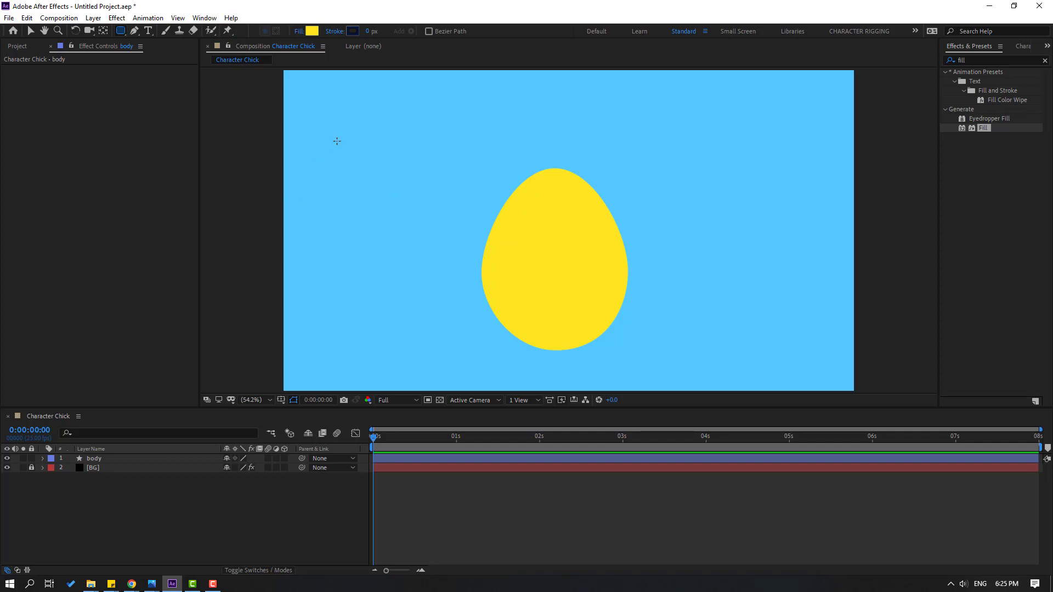
{"action": "left_click_drag", "start_coordinate": [337, 141], "coordinate": [375, 217]}
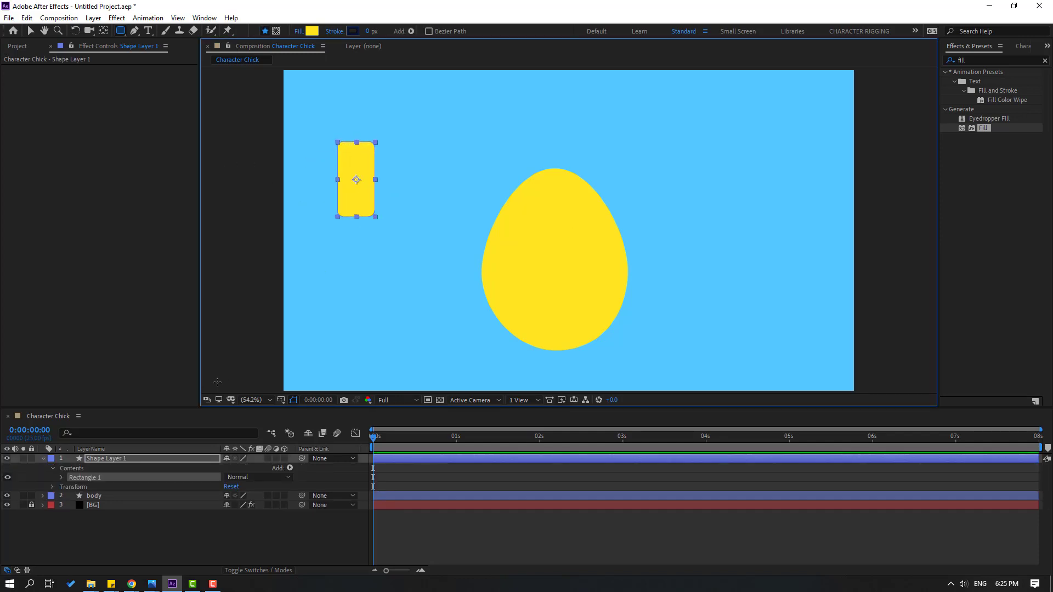
Set the rounded rectangle's roundness to 149 and convert its path to a Bezier path
{"action": "left_click", "coordinate": [62, 477]}
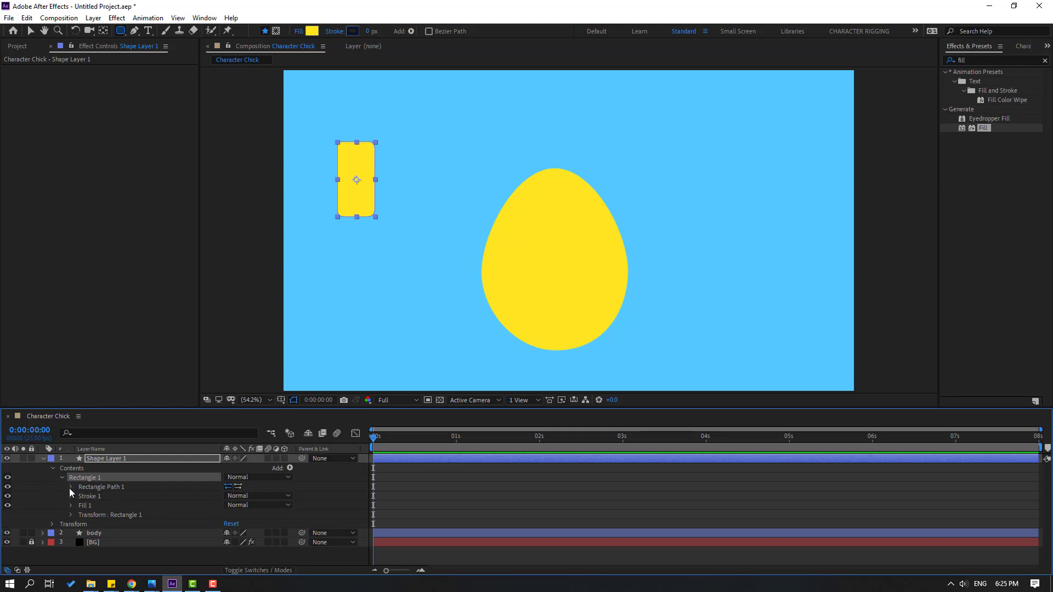
{"action": "left_click", "coordinate": [70, 487]}
{"action": "left_click_drag", "start_coordinate": [230, 516], "coordinate": [267, 521]}
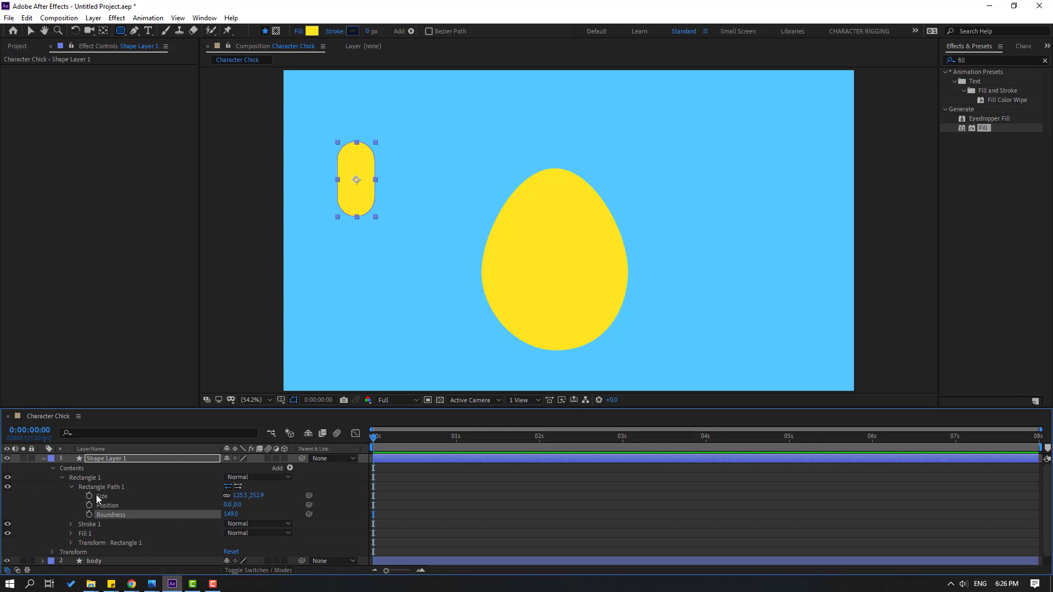
{"action": "right_click", "coordinate": [113, 489]}
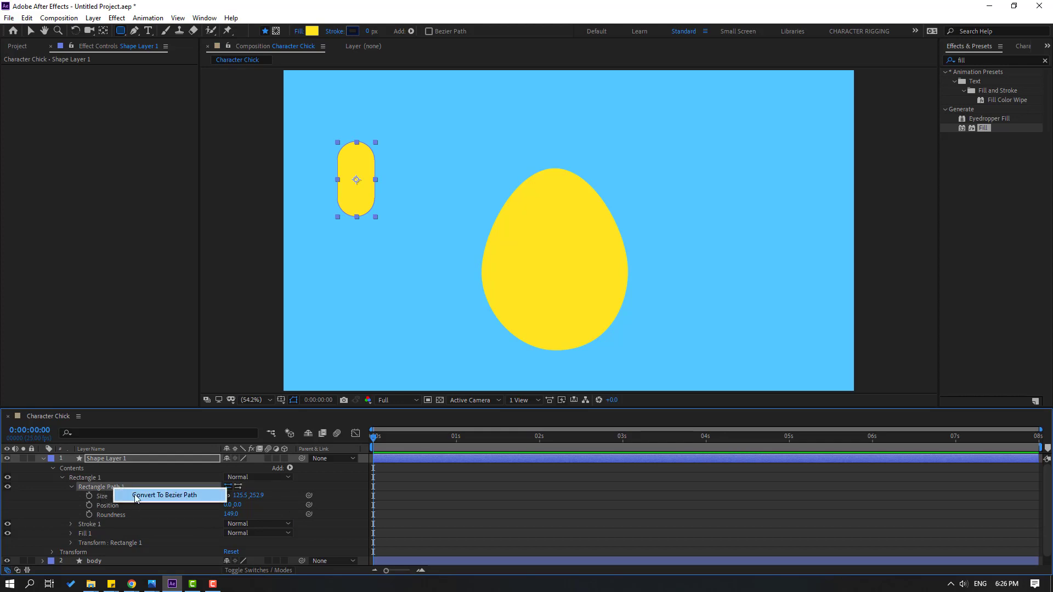
{"action": "left_click", "coordinate": [182, 498]}
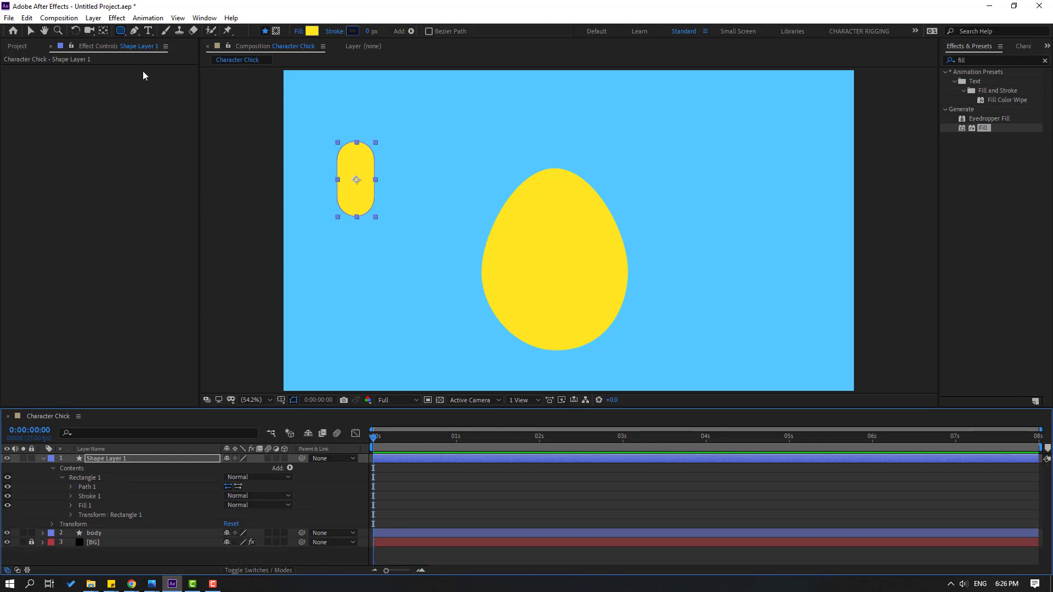
Reshape the rounded rectangle's path with the Pen tool into a tapered limb with a narrow top and a wider, extended round bottom
{"action": "left_click", "coordinate": [134, 31]}
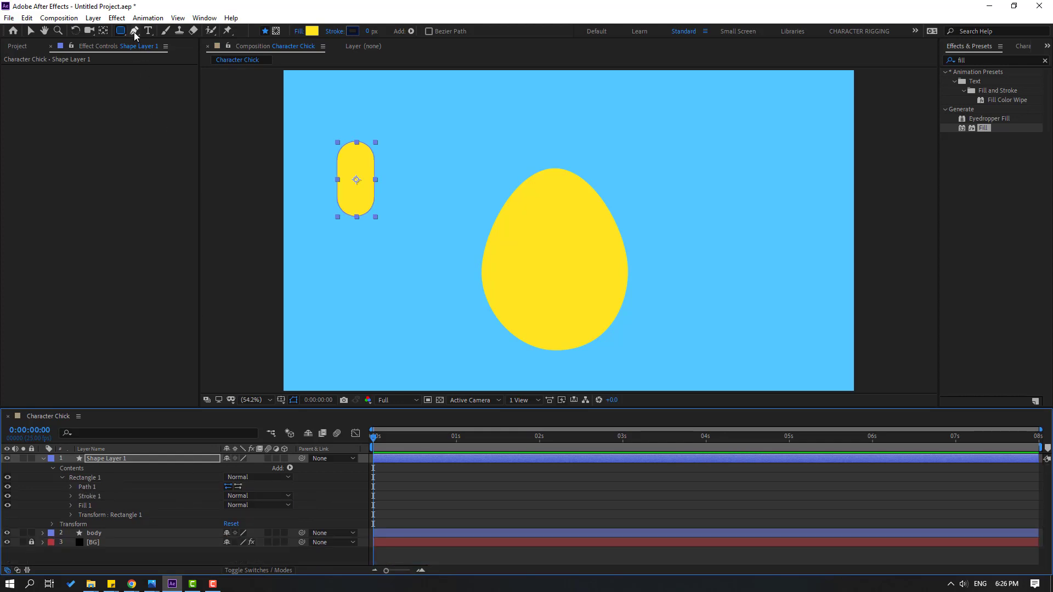
{"action": "left_click", "coordinate": [82, 489]}
{"action": "scroll", "coordinate": [371, 204], "scroll_direction": "up", "scroll_amount": 1}
{"action": "left_click_drag", "start_coordinate": [420, 218], "coordinate": [641, 294]}
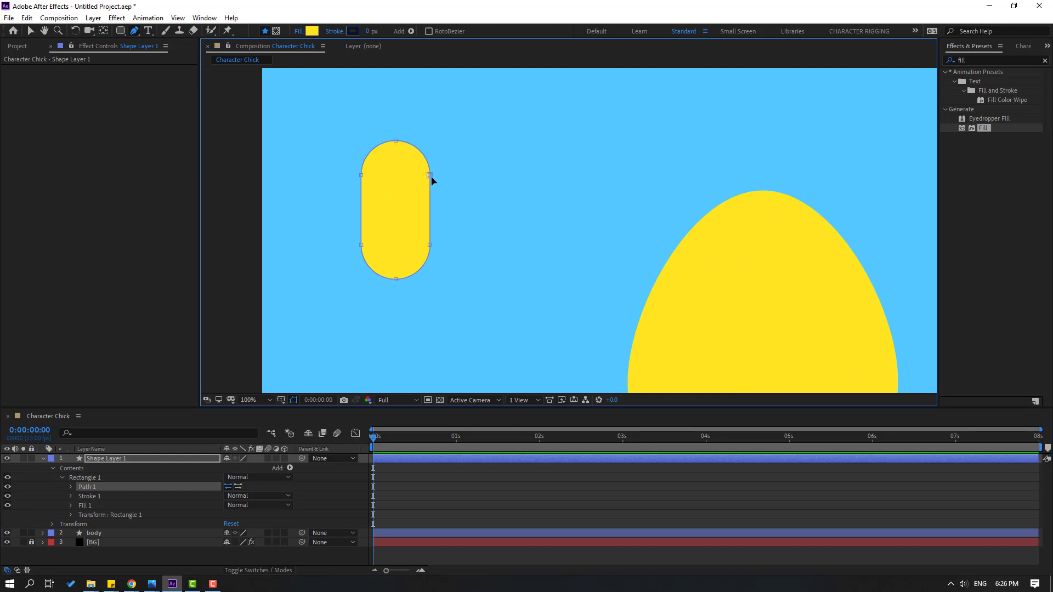
{"action": "left_click_drag", "start_coordinate": [428, 175], "coordinate": [399, 153]}
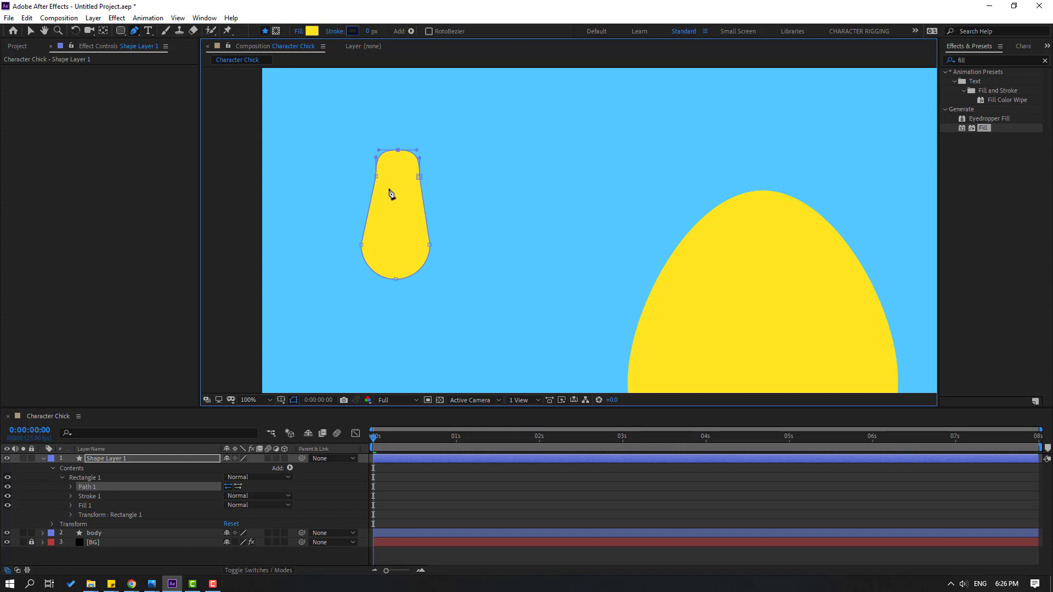
{"action": "left_click_drag", "start_coordinate": [395, 280], "coordinate": [428, 278]}
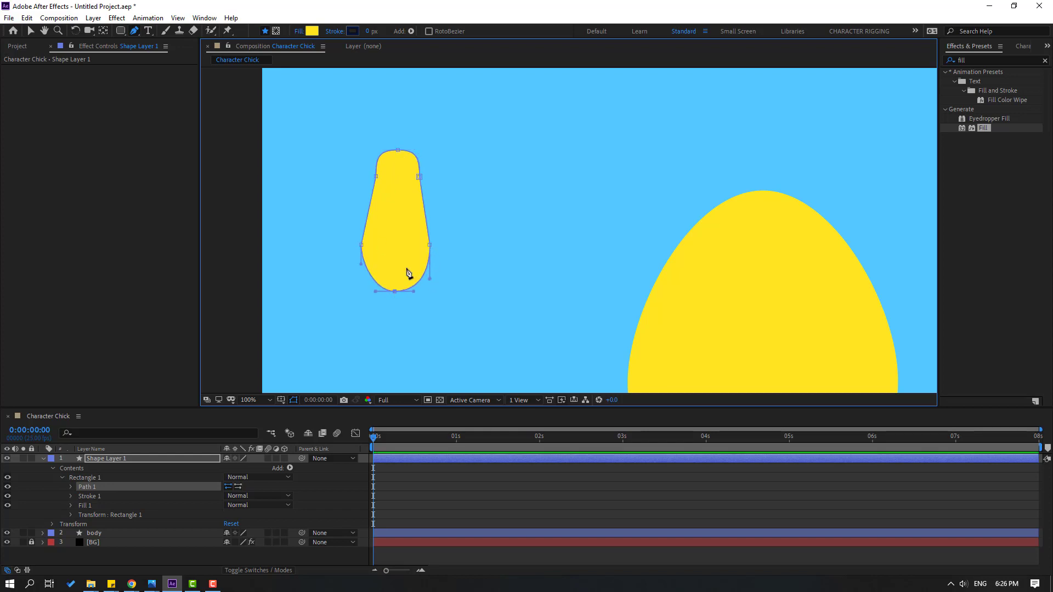
{"action": "mouse_move", "coordinate": [364, 265]}
{"action": "left_mouse_down"}
{"action": "mouse_move", "coordinate": [366, 278]}
{"action": "mouse_move", "coordinate": [359, 247]}
{"action": "left_mouse_up"}
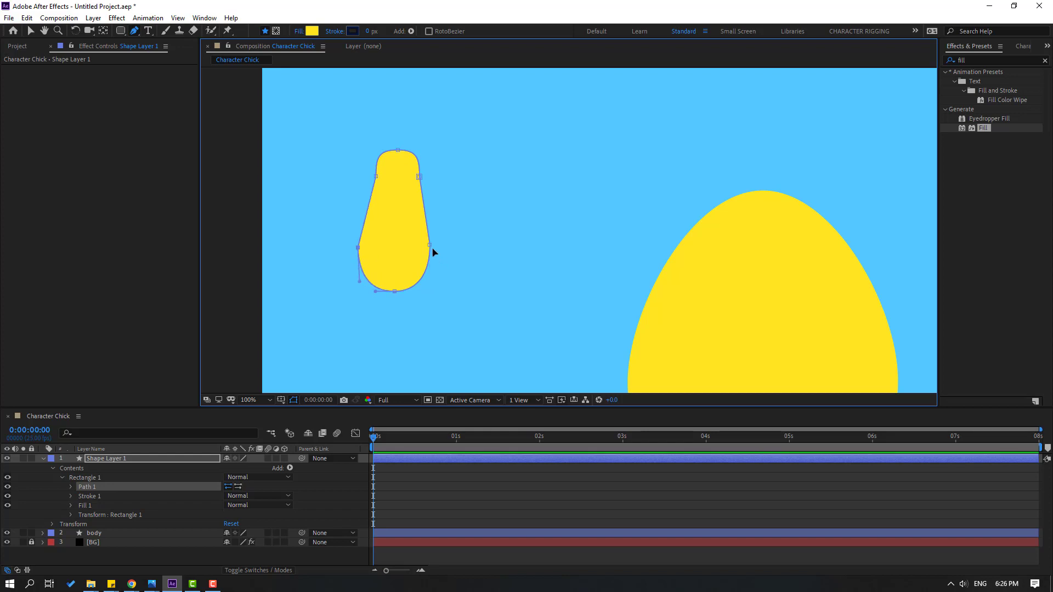
{"action": "left_click_drag", "start_coordinate": [430, 244], "coordinate": [432, 246]}
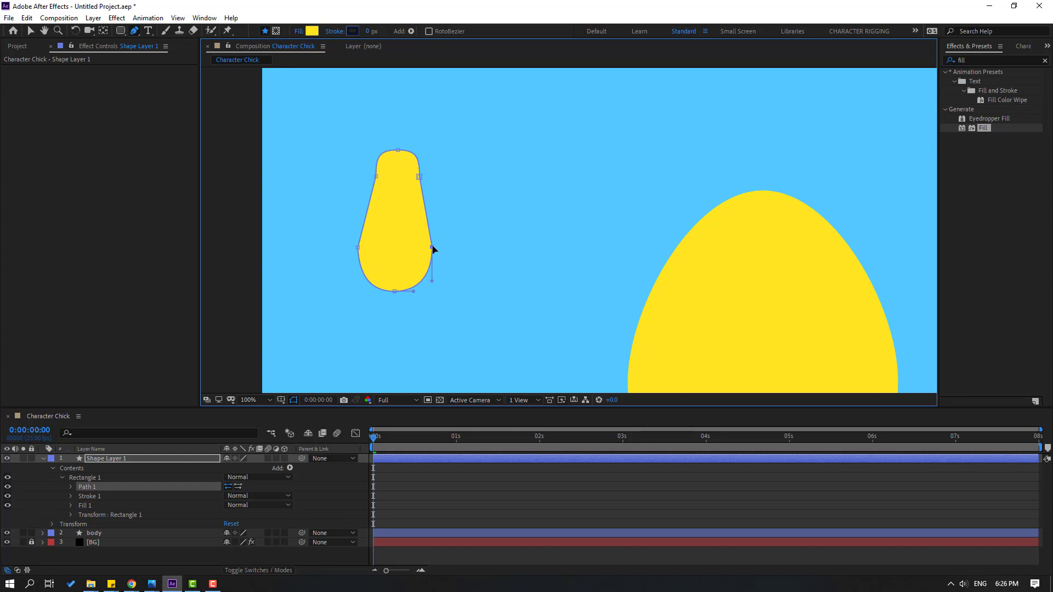
{"action": "left_click", "coordinate": [31, 31]}
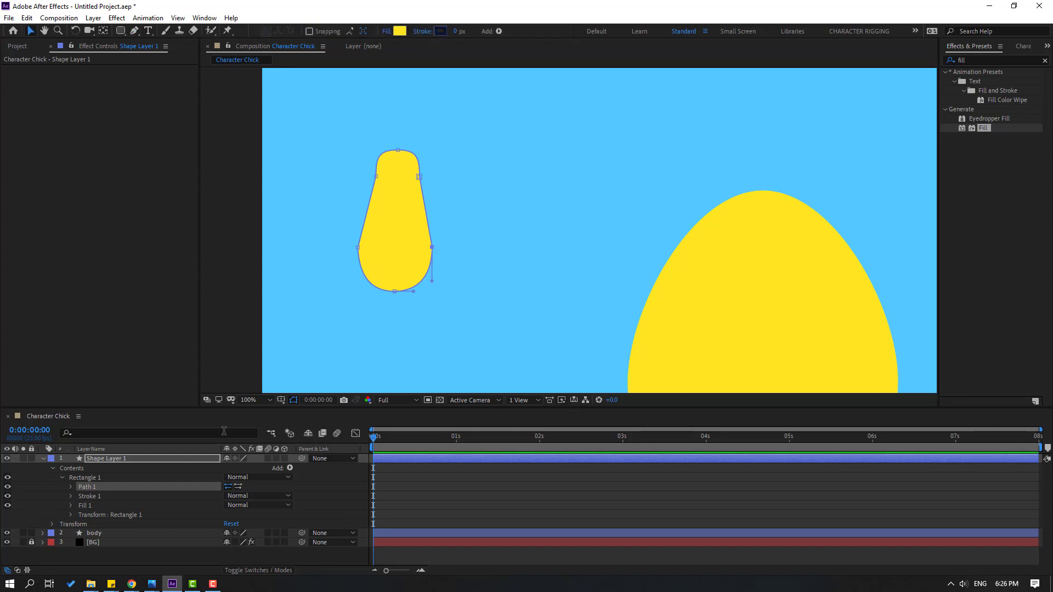
Collapse the limb's shape layer and rename it hand_left
{"action": "left_click", "coordinate": [450, 493]}
{"action": "scroll", "coordinate": [478, 278], "scroll_direction": "down", "scroll_amount": 2}
{"action": "scroll", "coordinate": [473, 305], "scroll_direction": "up", "scroll_amount": 2}
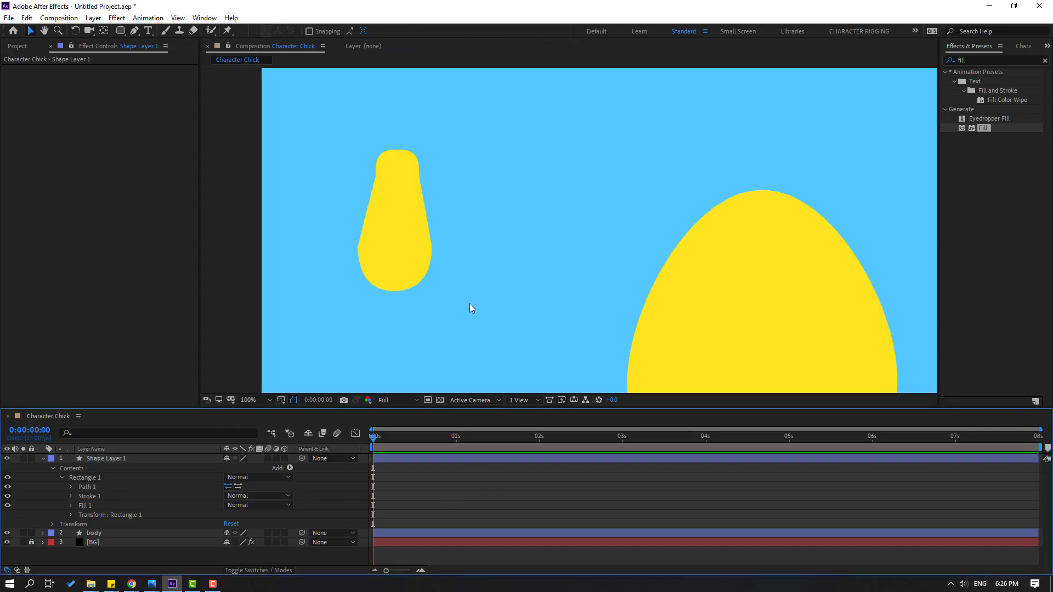
{"action": "left_click", "coordinate": [46, 466]}
{"action": "left_click", "coordinate": [44, 458]}
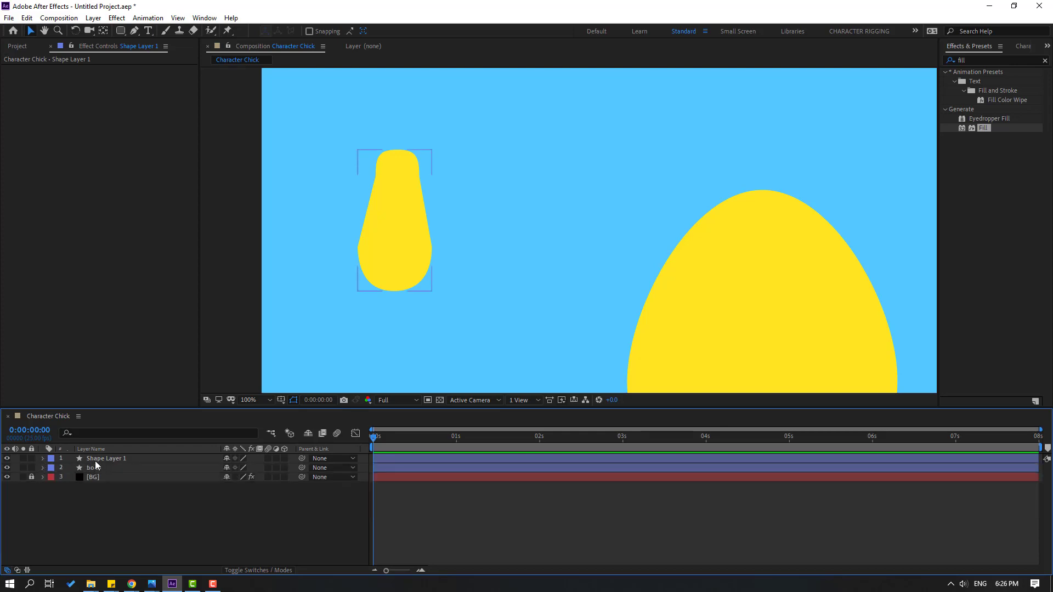
{"action": "left_click", "coordinate": [94, 461]}
{"action": "key", "text": "Return"}
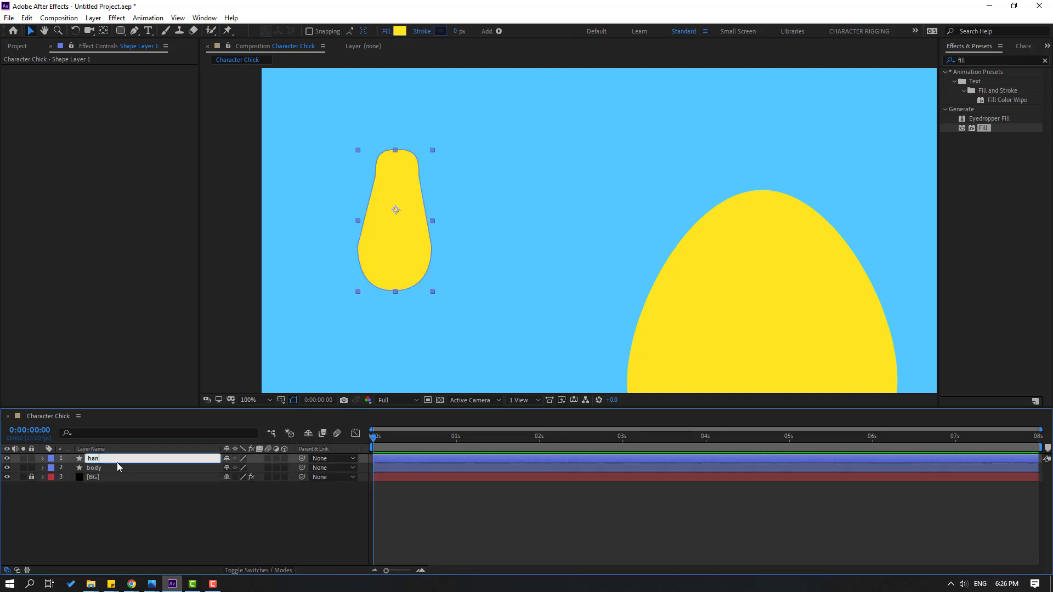
{"action": "type", "text": "hand_left"}
{"action": "key", "text": "Return"}
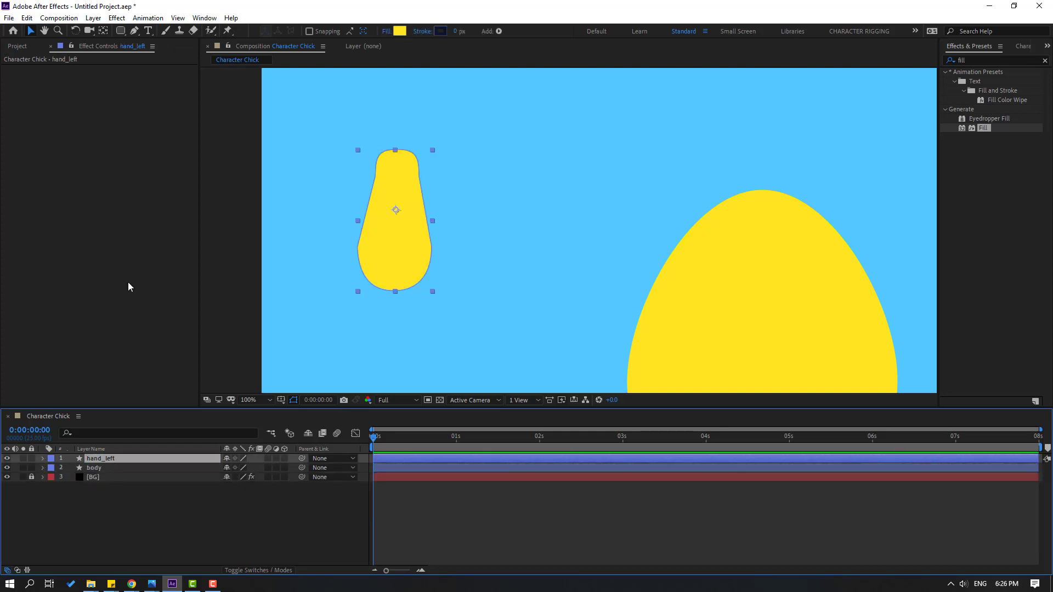
Move the anchor point of hand_left from its middle to its narrow top end with the Pan Behind tool
{"action": "left_click", "coordinate": [103, 30]}
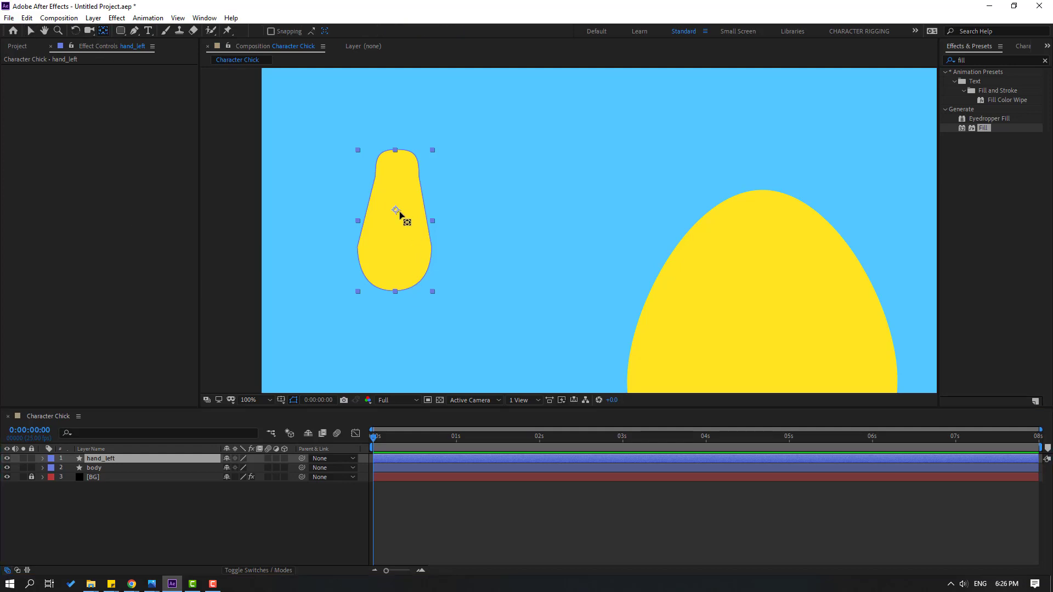
{"action": "left_click_drag", "start_coordinate": [400, 207], "coordinate": [405, 163]}
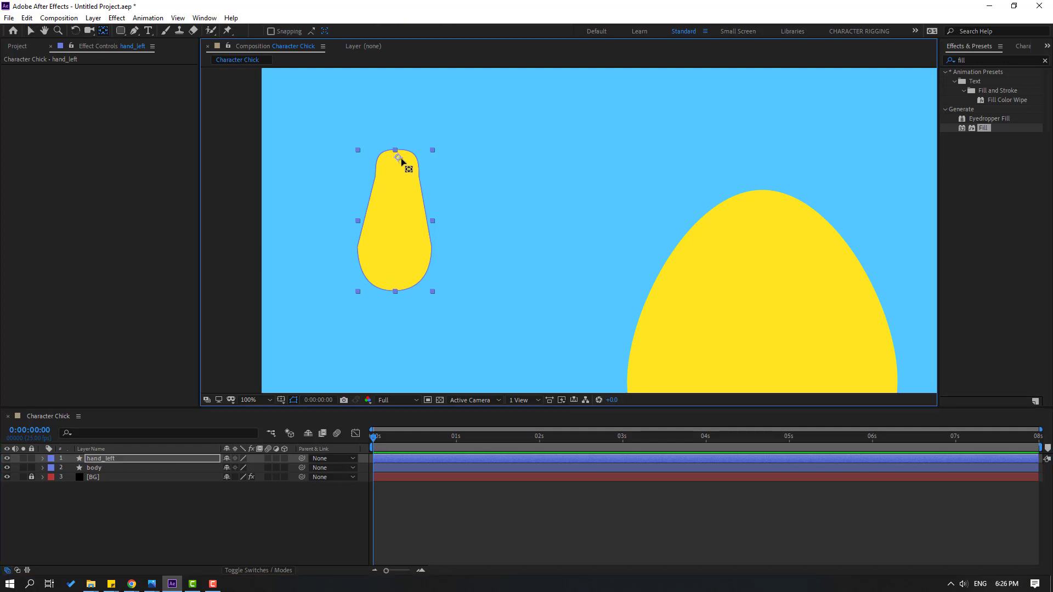
{"action": "left_click", "coordinate": [30, 31]}
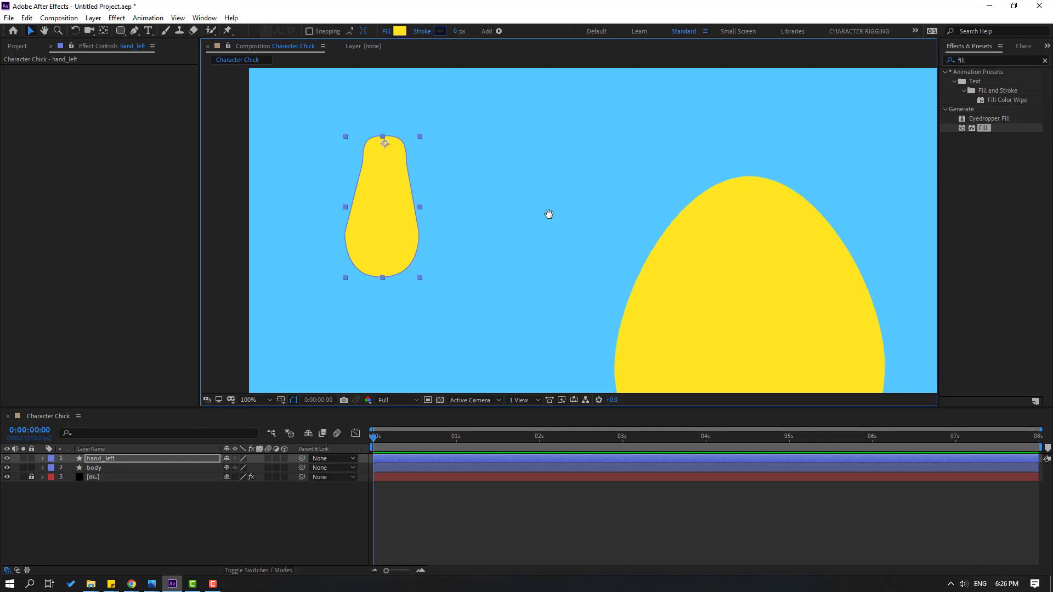
Rotate hand_left to 53° and attach its narrow end to the upper left side of the egg body
{"action": "key", "text": "r"}
{"action": "left_click_drag", "start_coordinate": [232, 468], "coordinate": [261, 468]}
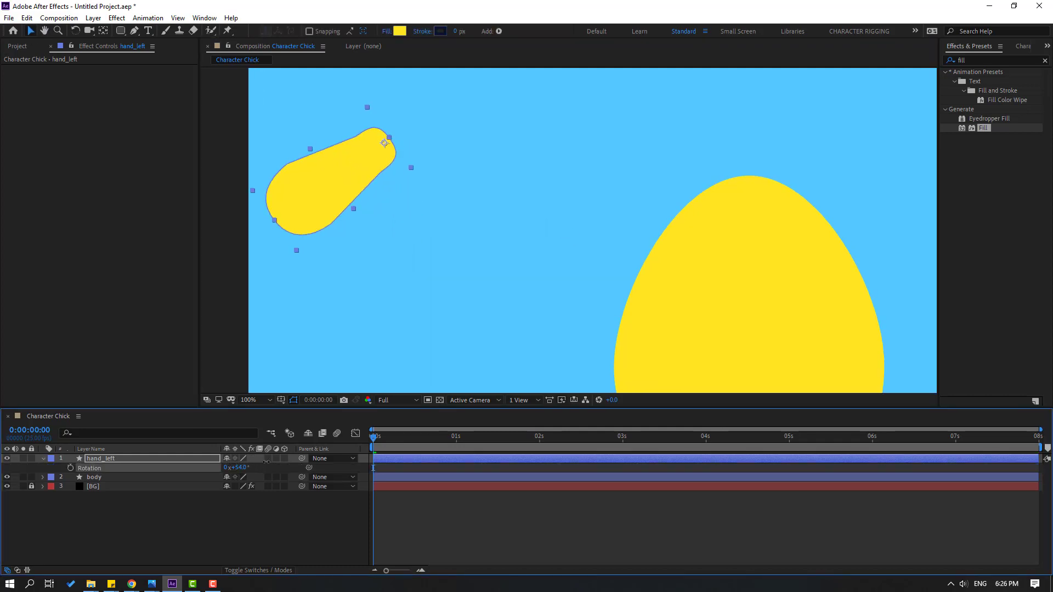
{"action": "scroll", "coordinate": [569, 230], "scroll_direction": "down", "scroll_amount": 2}
{"action": "left_click_drag", "start_coordinate": [429, 211], "coordinate": [568, 269]}
{"action": "left_click", "coordinate": [326, 510]}
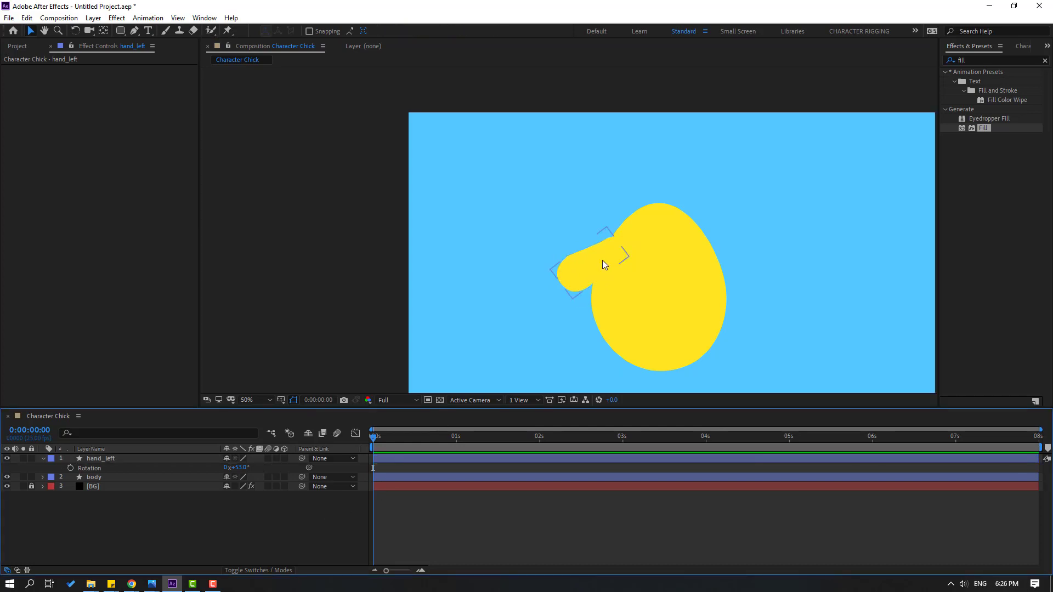
{"action": "scroll", "coordinate": [602, 260], "scroll_direction": "up", "scroll_amount": 2}
{"action": "left_click", "coordinate": [571, 258]}
{"action": "left_click_drag", "start_coordinate": [570, 257], "coordinate": [577, 264]}
{"action": "left_click", "coordinate": [339, 499]}
{"action": "scroll", "coordinate": [478, 279], "scroll_direction": "down", "scroll_amount": 1}
{"action": "left_click_drag", "start_coordinate": [686, 286], "coordinate": [552, 265]}
Duplicate hand_left, flip the copy vertically and move it to the right side of the body
{"action": "left_click", "coordinate": [104, 459]}
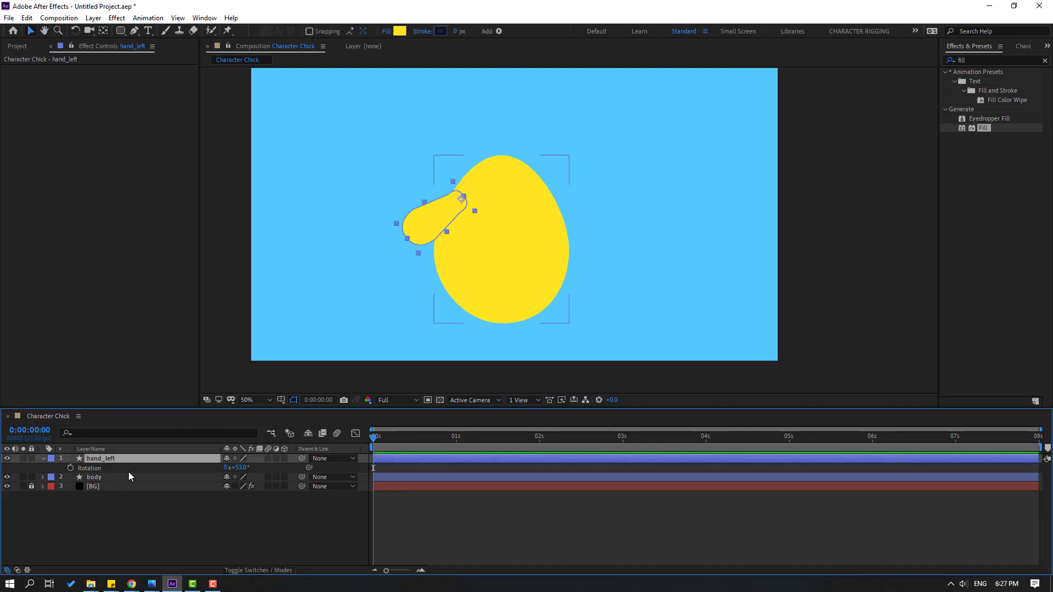
{"action": "key", "text": "ctrl+d"}
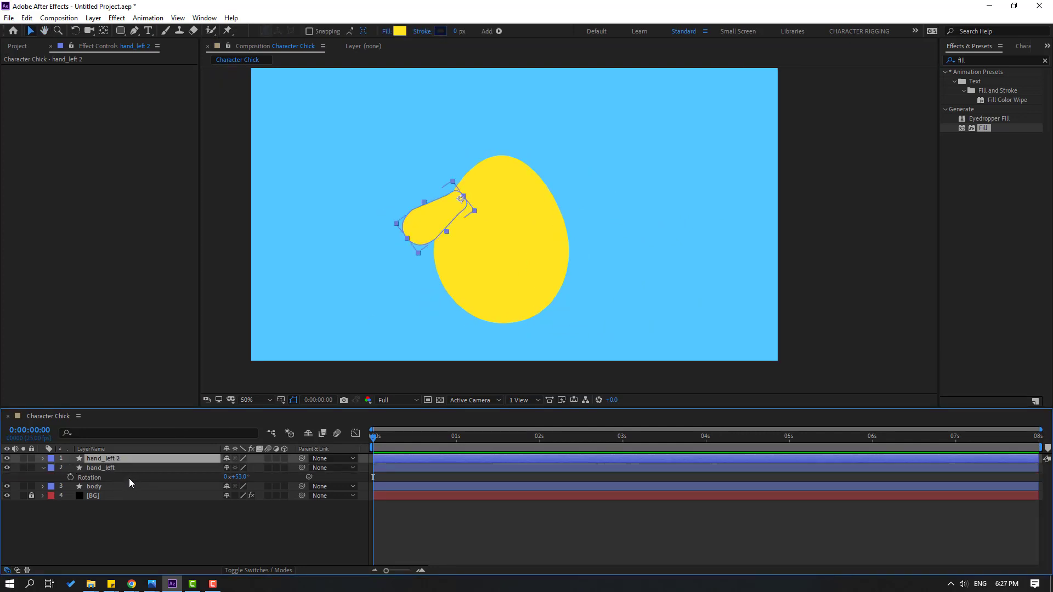
{"action": "right_click", "coordinate": [98, 460]}
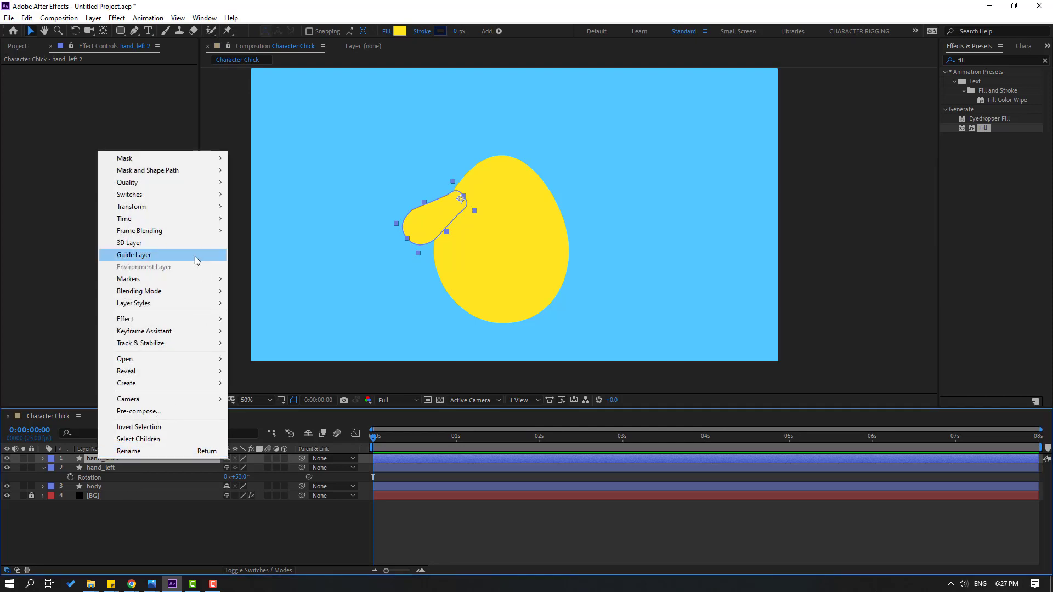
{"action": "mouse_move", "coordinate": [203, 207]}
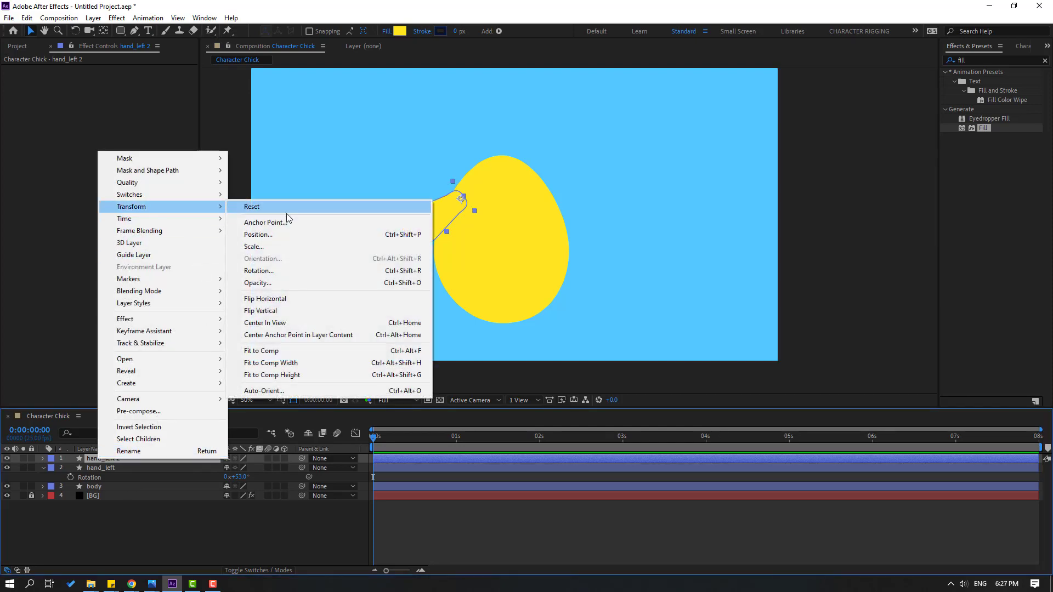
{"action": "left_click", "coordinate": [269, 311]}
{"action": "left_click_drag", "start_coordinate": [475, 186], "coordinate": [580, 213]}
Rotate the duplicated hand to 125° and attach its narrow end to the body's upper right side, mirroring the left hand
{"action": "key", "text": "r"}
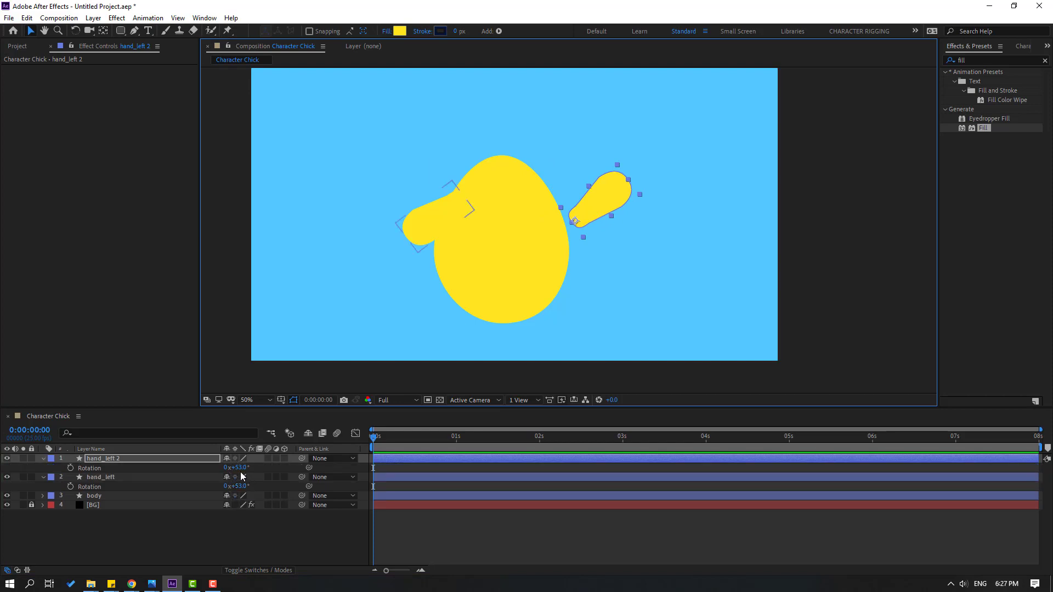
{"action": "left_click_drag", "start_coordinate": [239, 467], "coordinate": [279, 468]}
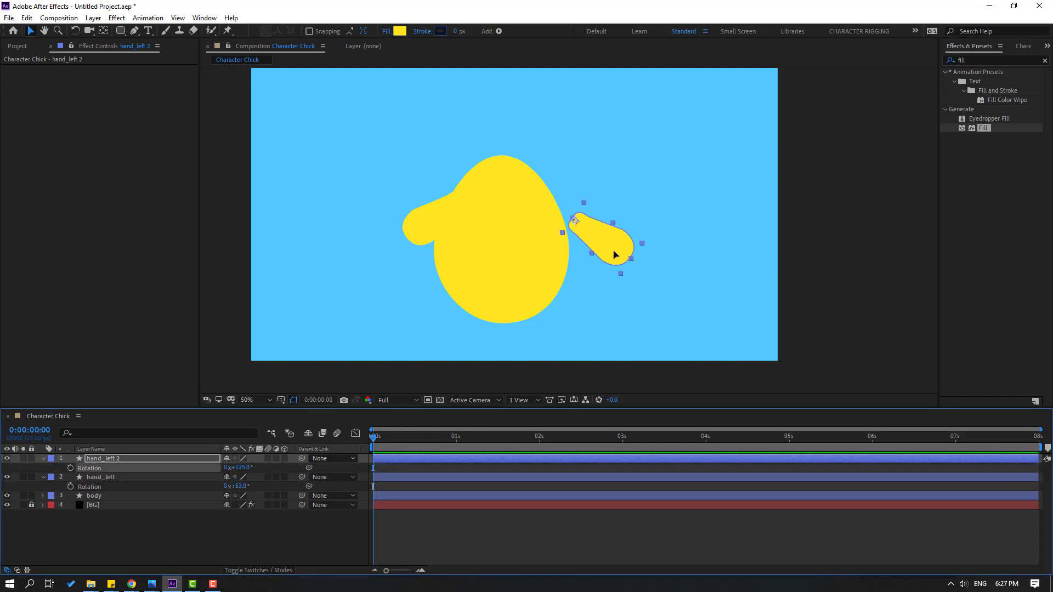
{"action": "left_click_drag", "start_coordinate": [616, 252], "coordinate": [589, 233]}
{"action": "left_click", "coordinate": [505, 525]}
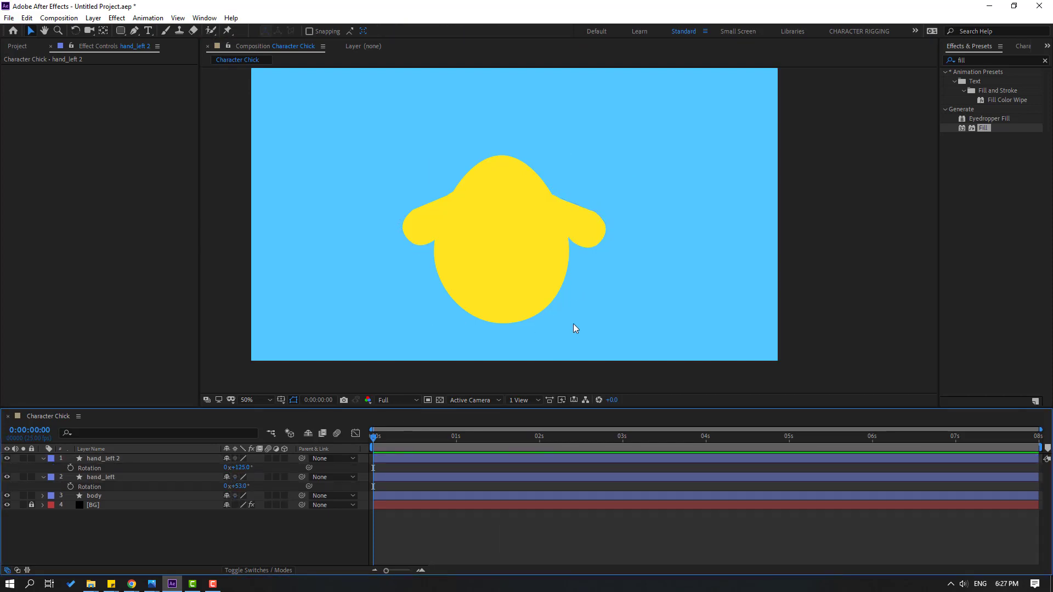
{"action": "left_click", "coordinate": [584, 227]}
{"action": "left_click", "coordinate": [485, 499]}
{"action": "key", "text": "comma"}
{"action": "key", "text": "comma"}
{"action": "key", "text": "comma"}
{"action": "key", "text": "comma"}
{"action": "key", "text": "slash"}
{"action": "left_click", "coordinate": [552, 214]}
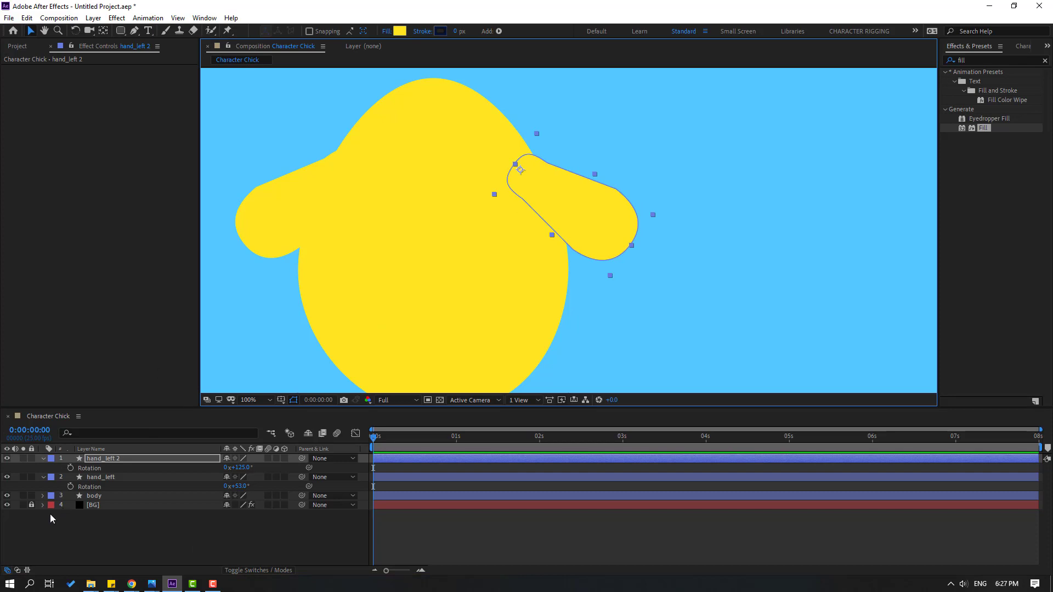
Rename the duplicated hand layer hand_right and collapse both hand layers
{"action": "left_click", "coordinate": [110, 458]}
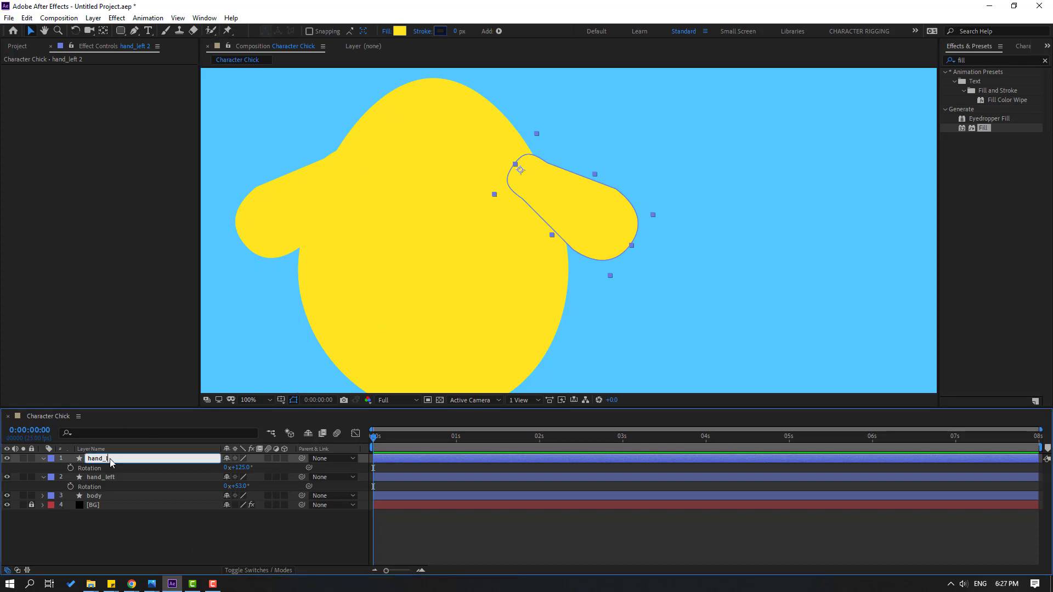
{"action": "type", "text": "hand_right"}
{"action": "key", "text": "Return"}
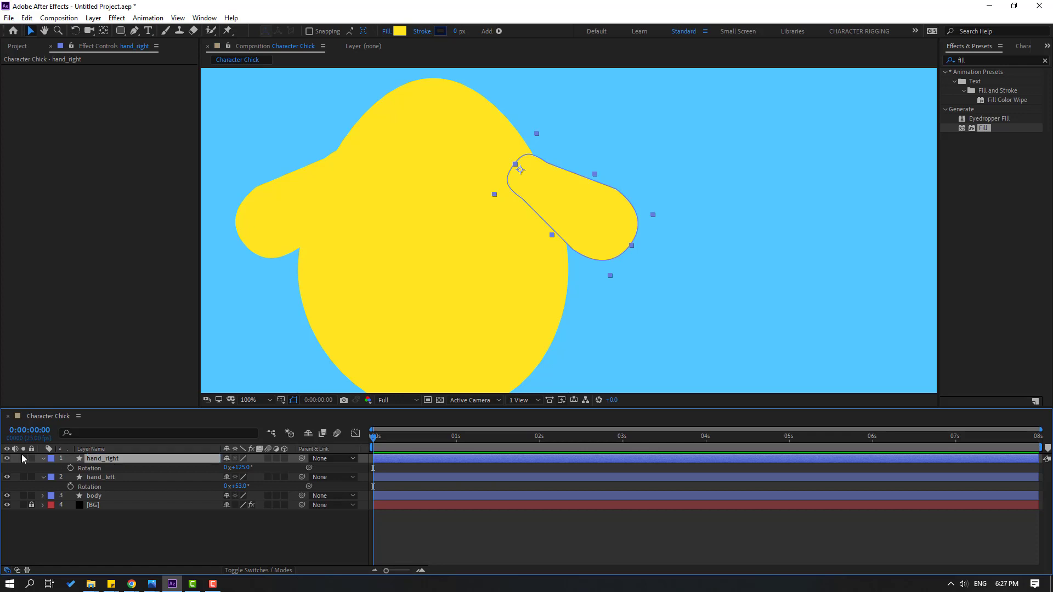
{"action": "left_click", "coordinate": [44, 458]}
{"action": "left_click", "coordinate": [44, 469]}
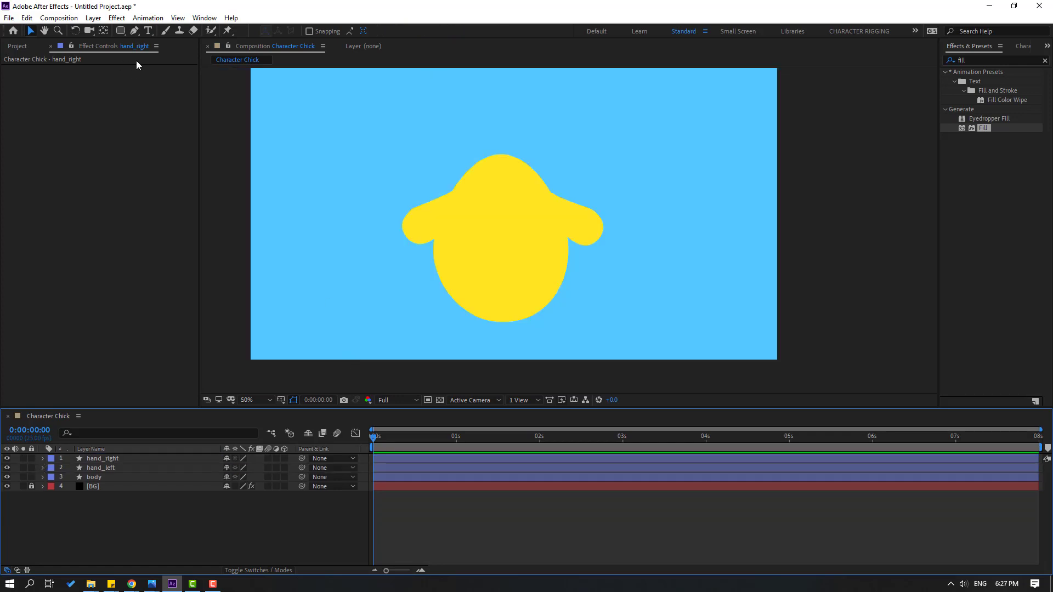
Activate the Pen tool and set the shape fill color to white
{"action": "left_click", "coordinate": [135, 31]}
{"action": "scroll", "coordinate": [477, 275], "scroll_direction": "up", "scroll_amount": 2}
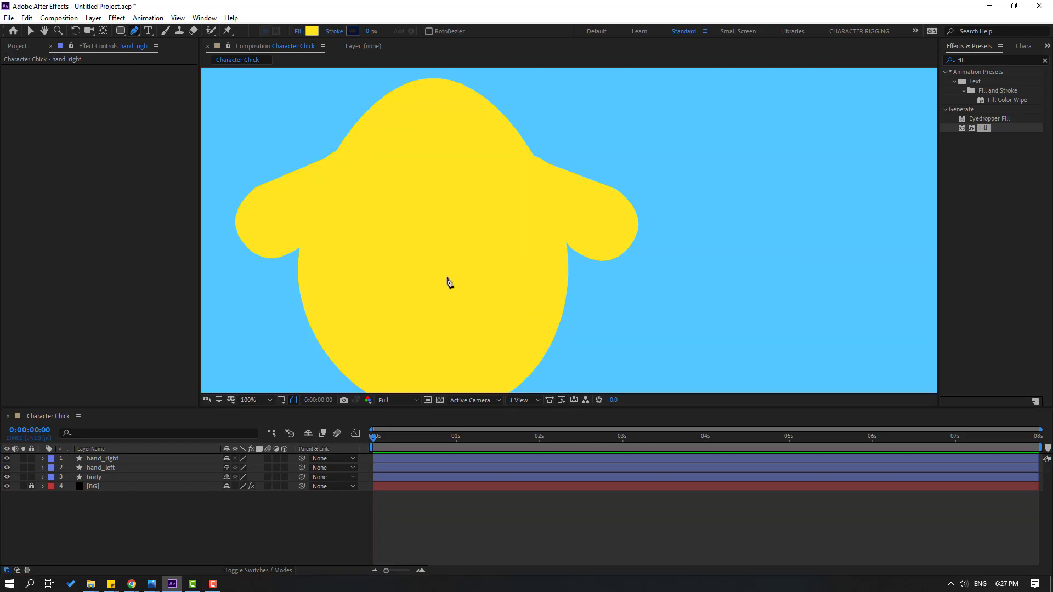
{"action": "left_click", "coordinate": [312, 32]}
{"action": "left_click", "coordinate": [450, 409]}
{"action": "left_click", "coordinate": [670, 401]}
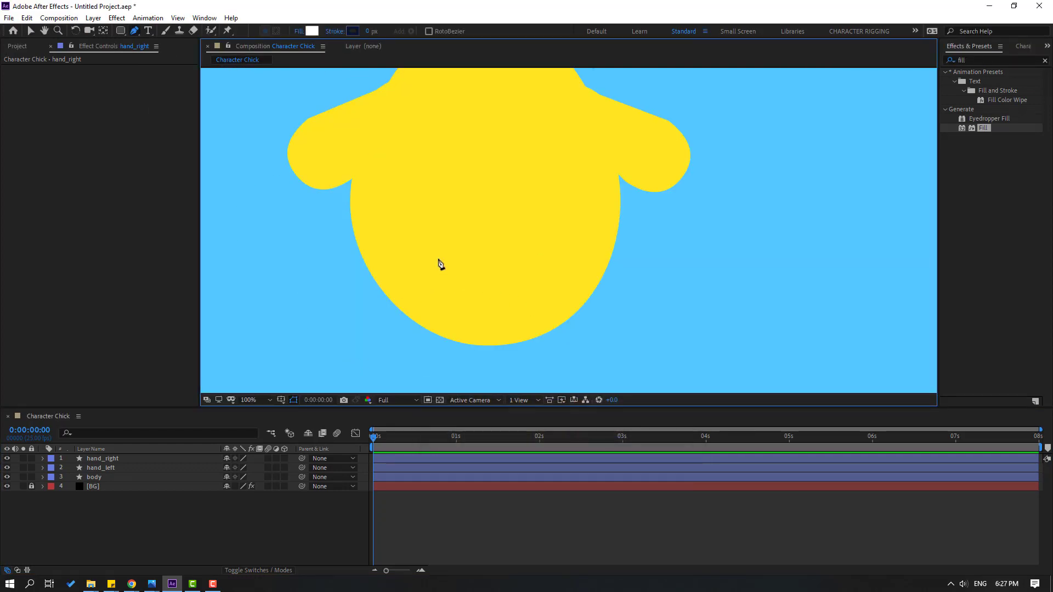
Draw a closed white shape with a zigzag top edge across the body's middle and a single point just below the body
{"action": "left_click", "coordinate": [353, 227]}
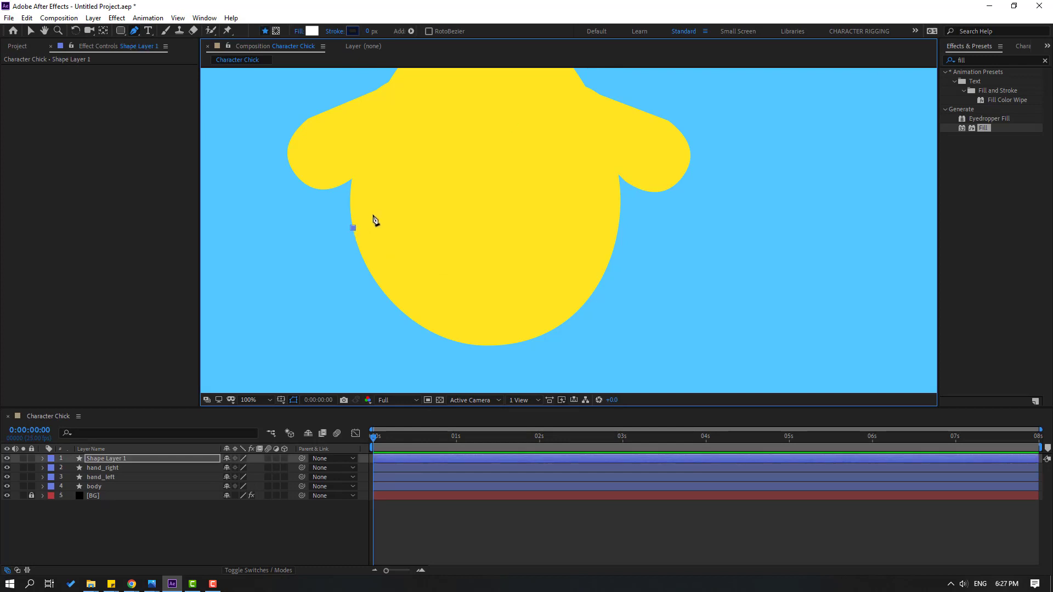
{"action": "left_click", "coordinate": [372, 216]}
{"action": "left_click", "coordinate": [377, 226]}
{"action": "left_click", "coordinate": [390, 206]}
{"action": "left_click", "coordinate": [395, 227]}
{"action": "left_click", "coordinate": [410, 213]}
{"action": "left_click", "coordinate": [419, 230]}
{"action": "left_click", "coordinate": [435, 211]}
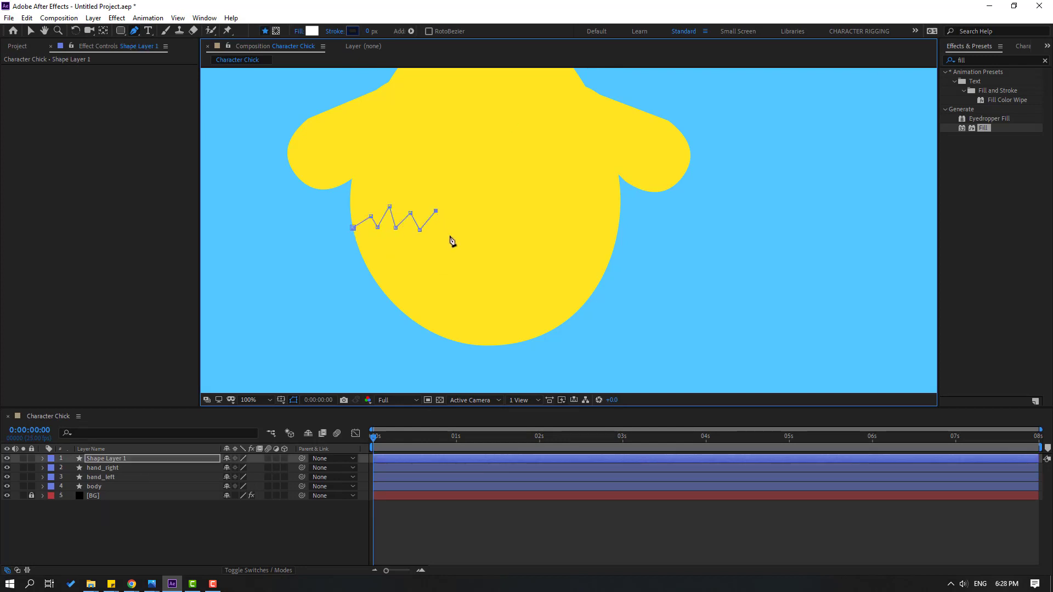
{"action": "left_click", "coordinate": [456, 233]}
{"action": "left_click", "coordinate": [478, 218]}
{"action": "left_click", "coordinate": [486, 230]}
{"action": "left_click", "coordinate": [501, 209]}
{"action": "left_click", "coordinate": [521, 226]}
{"action": "left_click", "coordinate": [544, 211]}
{"action": "left_click", "coordinate": [550, 225]}
{"action": "left_click", "coordinate": [571, 210]}
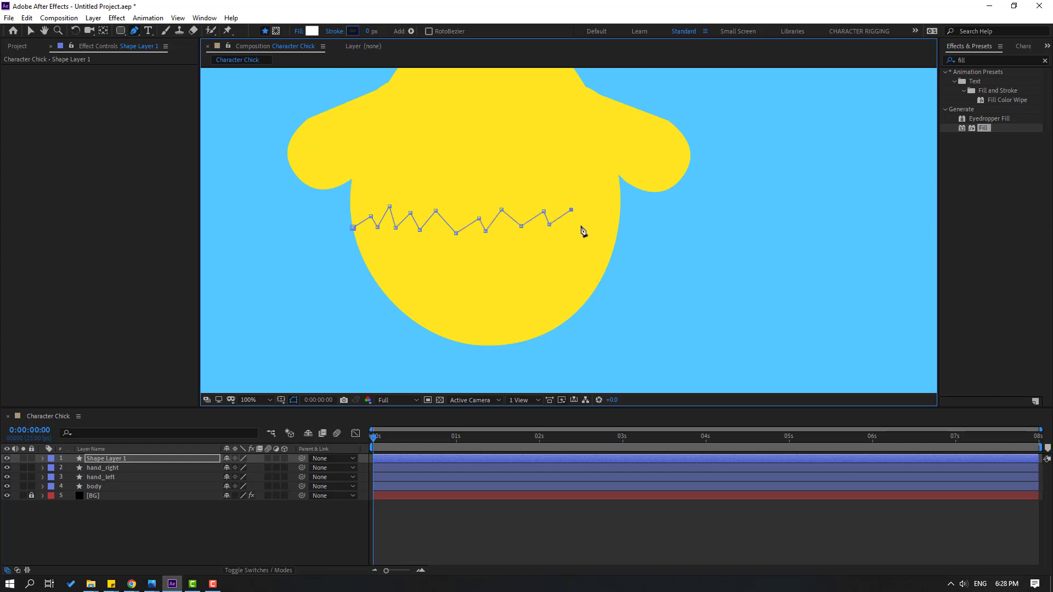
{"action": "left_click", "coordinate": [583, 227]}
{"action": "left_click", "coordinate": [602, 210]}
{"action": "left_click", "coordinate": [617, 223]}
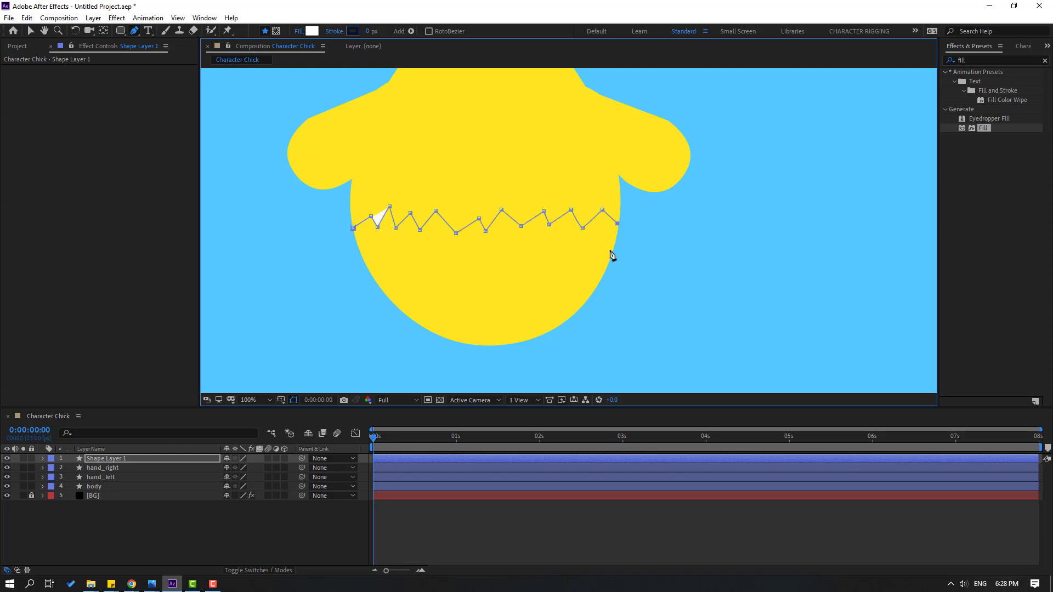
{"action": "left_click", "coordinate": [501, 360]}
{"action": "left_click", "coordinate": [353, 227]}
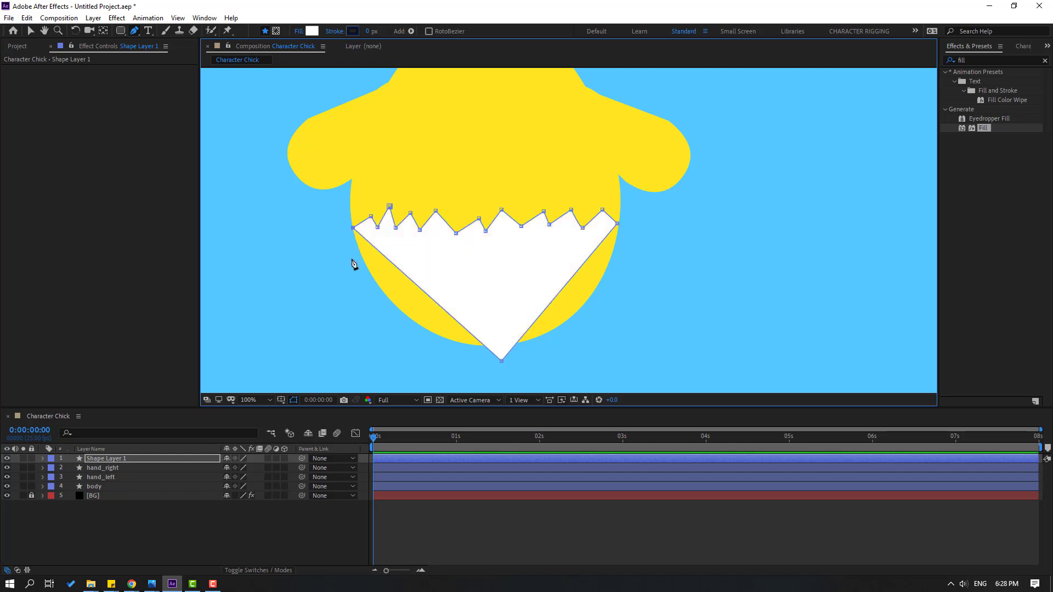
Curve the white shape's bottom point with the Convert Vertex tool and pull it lower to form a rounded eggshell covering the body's base
{"action": "scroll", "coordinate": [507, 334], "scroll_direction": "down", "scroll_amount": 2}
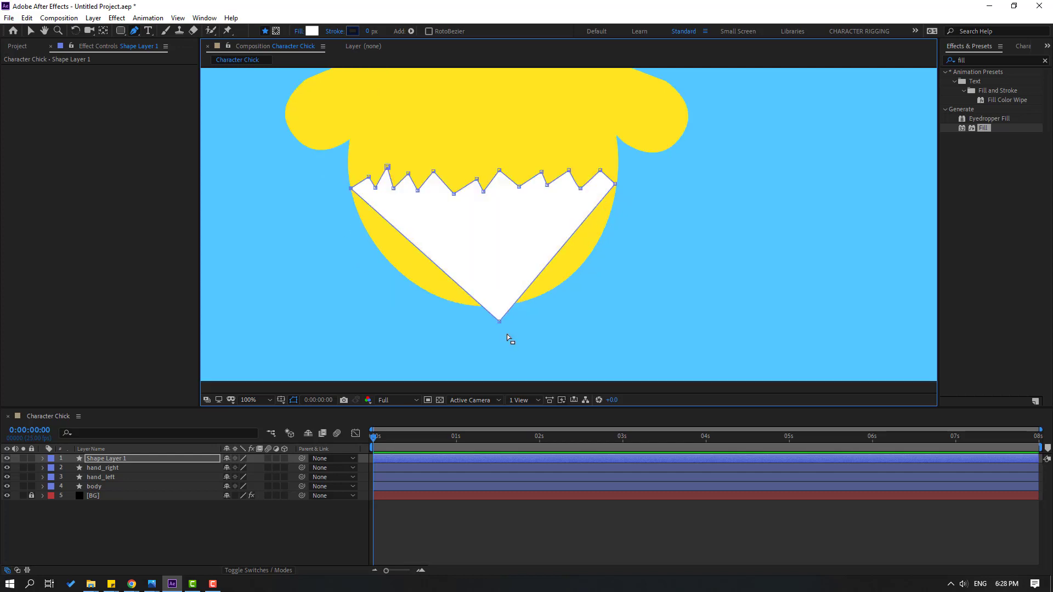
{"action": "left_click", "coordinate": [136, 33]}
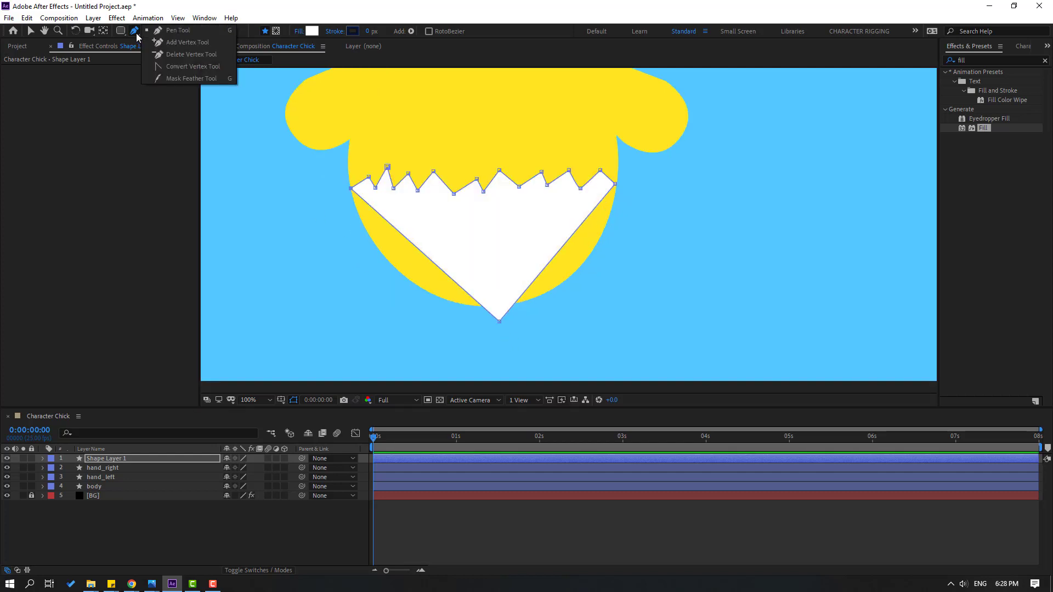
{"action": "left_click", "coordinate": [192, 65]}
{"action": "left_click_drag", "start_coordinate": [500, 321], "coordinate": [658, 317]}
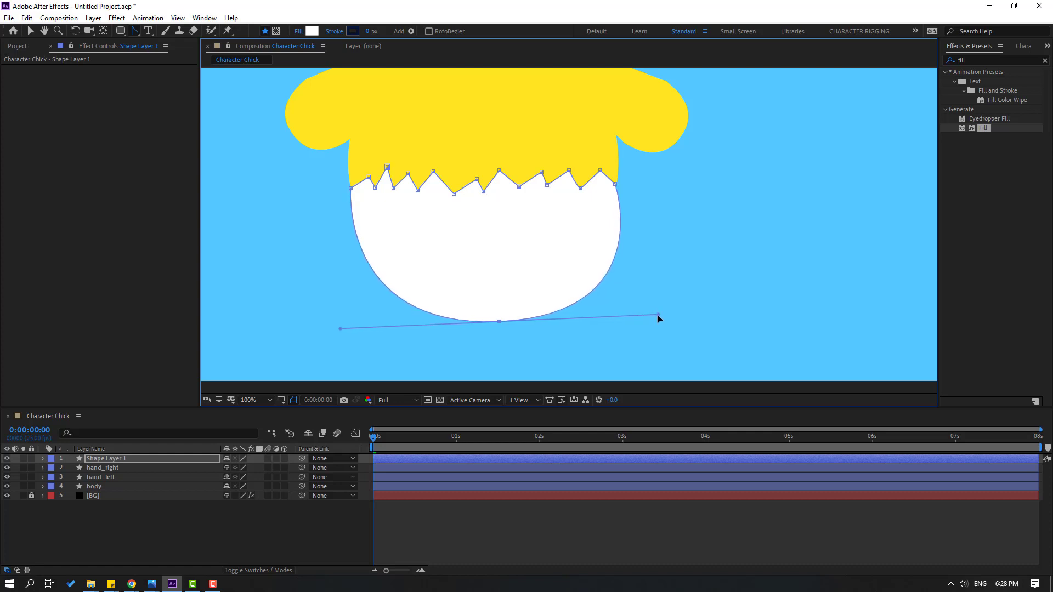
{"action": "left_click", "coordinate": [31, 33]}
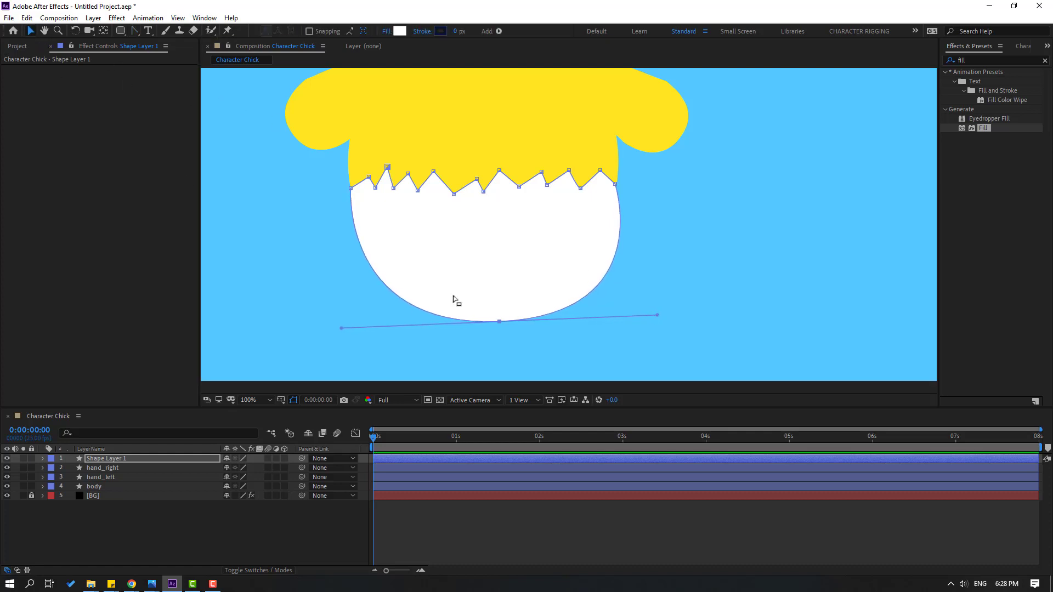
{"action": "left_click_drag", "start_coordinate": [499, 325], "coordinate": [493, 359]}
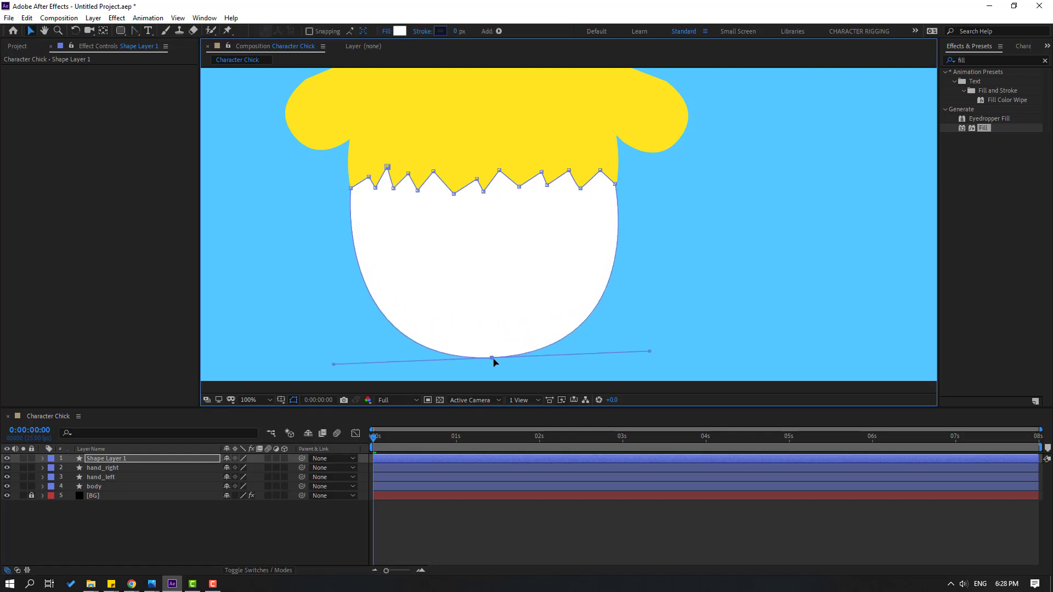
{"action": "key", "text": "comma"}
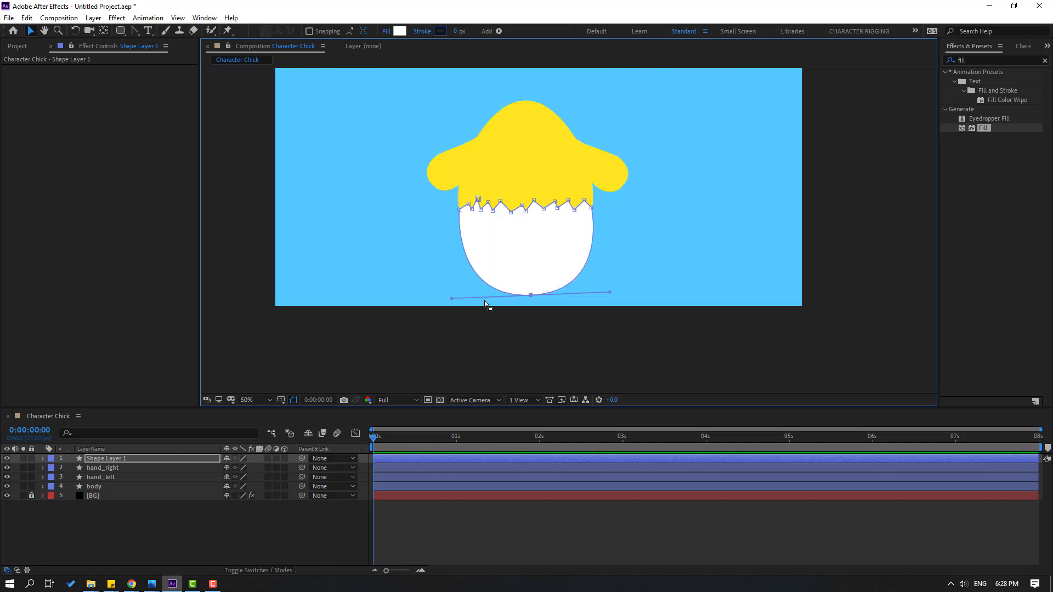
{"action": "left_click", "coordinate": [183, 543]}
Move the white eggshell slightly up the body and widen it evenly on both sides
{"action": "key", "text": "period"}
{"action": "left_click_drag", "start_coordinate": [492, 303], "coordinate": [487, 282]}
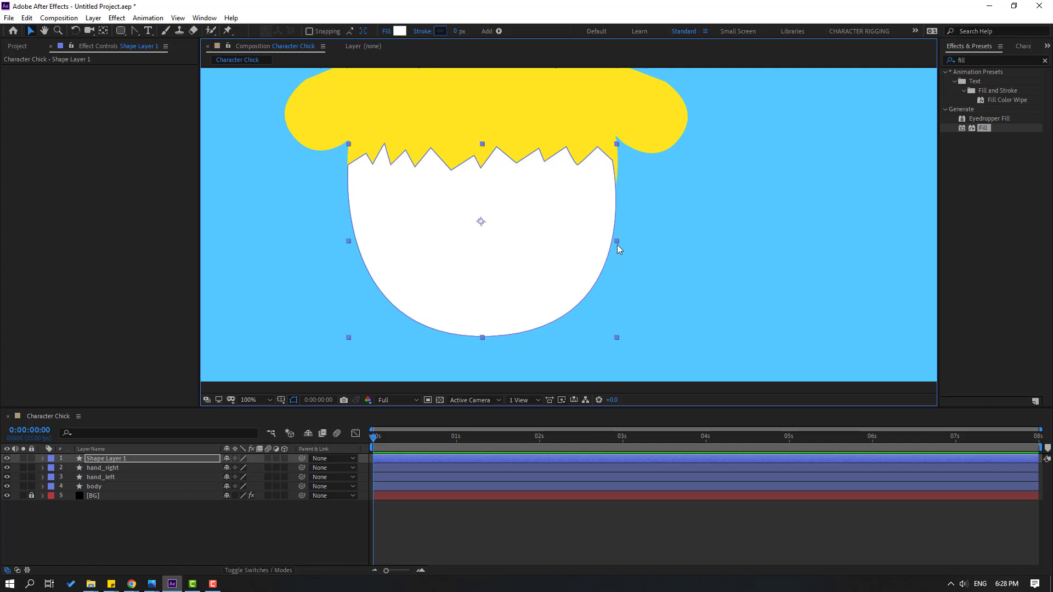
{"action": "left_click_drag", "start_coordinate": [617, 241], "coordinate": [621, 242]}
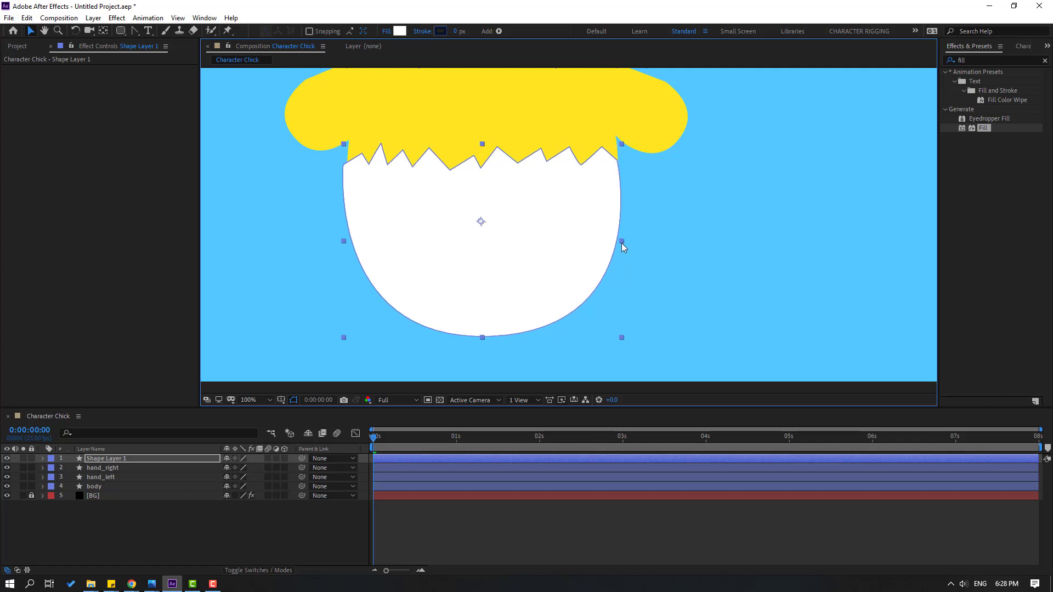
{"action": "left_click", "coordinate": [510, 503]}
{"action": "key", "text": "comma"}
{"action": "key", "text": "period"}
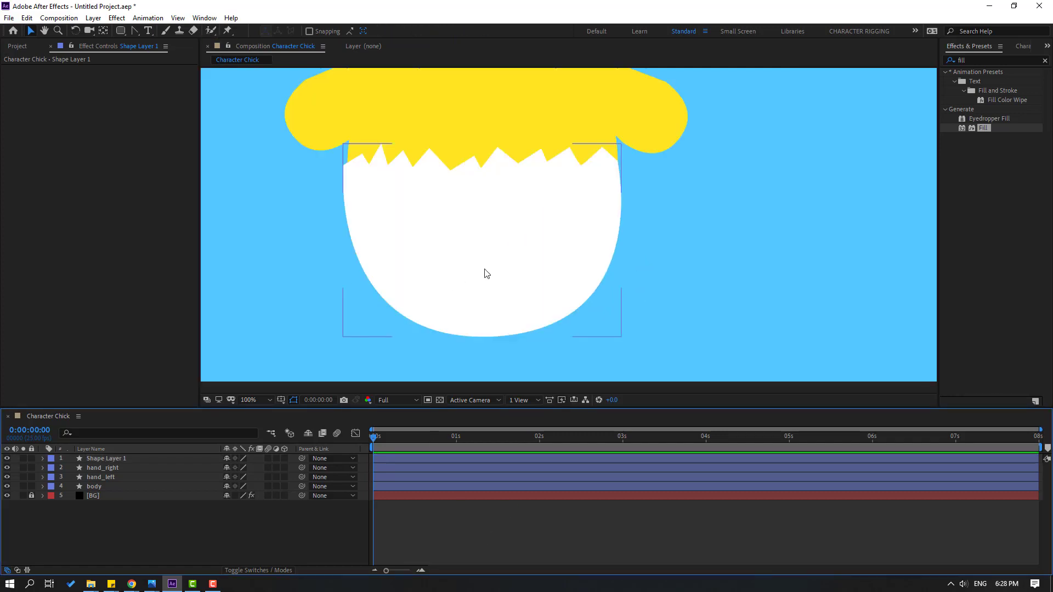
{"action": "left_click", "coordinate": [485, 273]}
{"action": "left_click", "coordinate": [339, 500]}
{"action": "key", "text": "comma"}
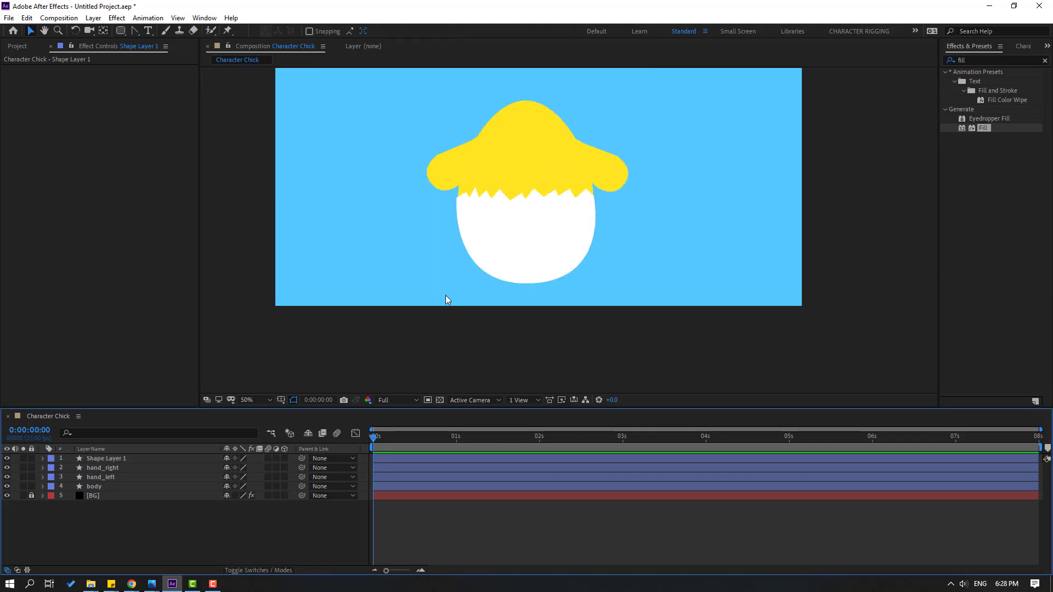
Draw a small, narrow upright rounded rectangle on the blue background just left of the white eggshell
{"action": "left_click", "coordinate": [121, 31]}
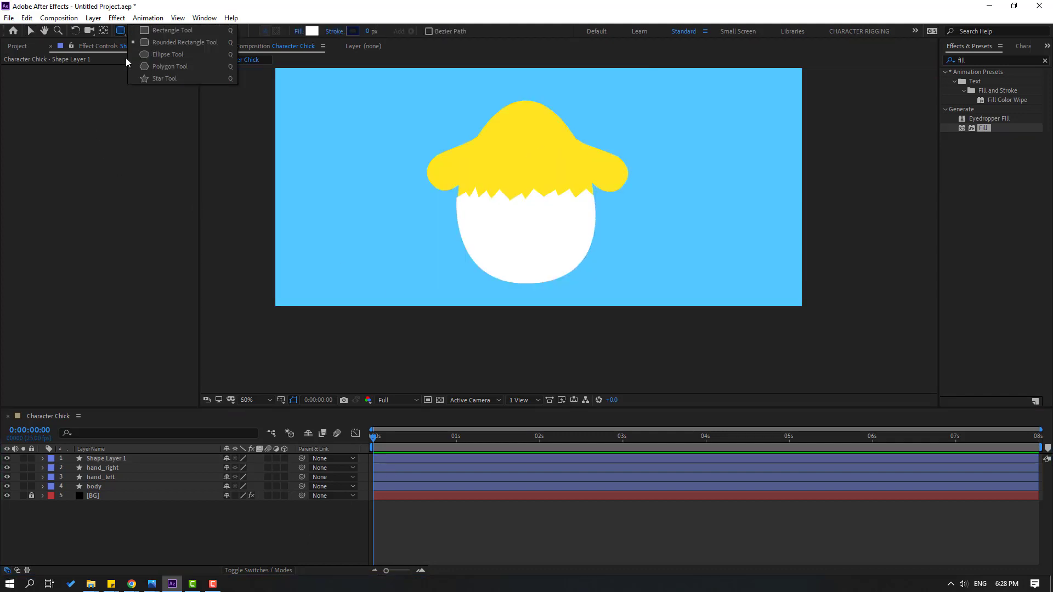
{"action": "left_click", "coordinate": [187, 44]}
{"action": "scroll", "coordinate": [466, 228], "scroll_direction": "up", "scroll_amount": 2}
{"action": "scroll", "coordinate": [378, 274], "scroll_direction": "down", "scroll_amount": 3}
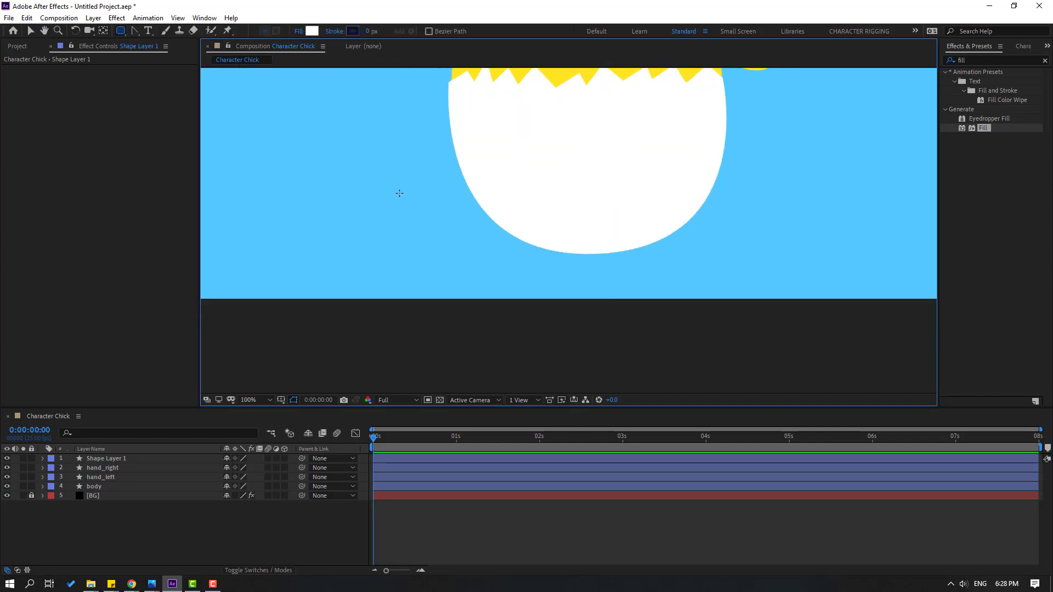
{"action": "left_click_drag", "start_coordinate": [399, 193], "coordinate": [412, 241]}
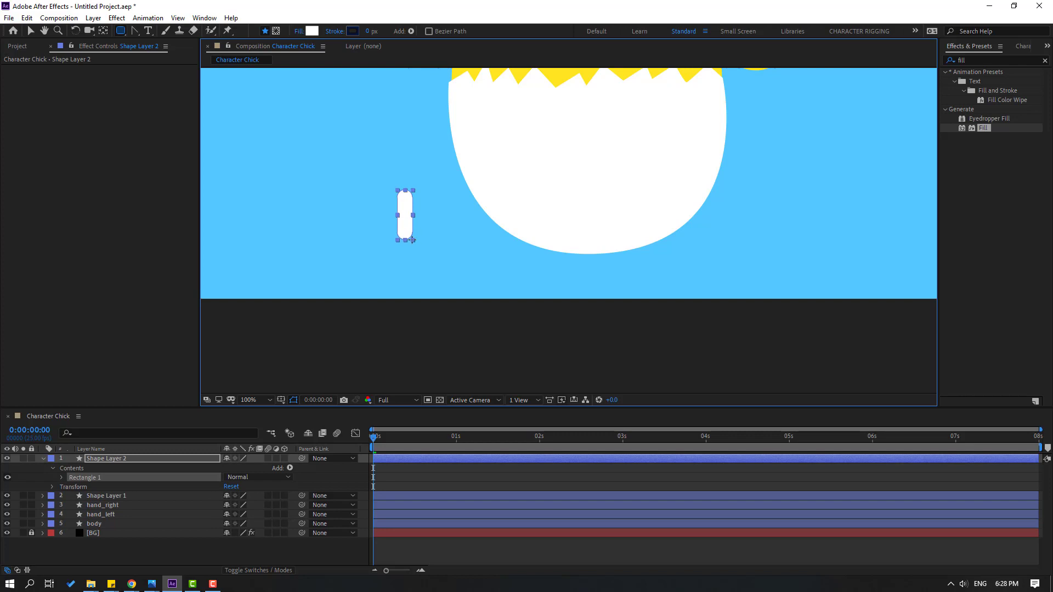
Set the small rounded rectangle's fill to the body's yellow, FEE61F, by sampling it from the character
{"action": "left_click", "coordinate": [31, 32]}
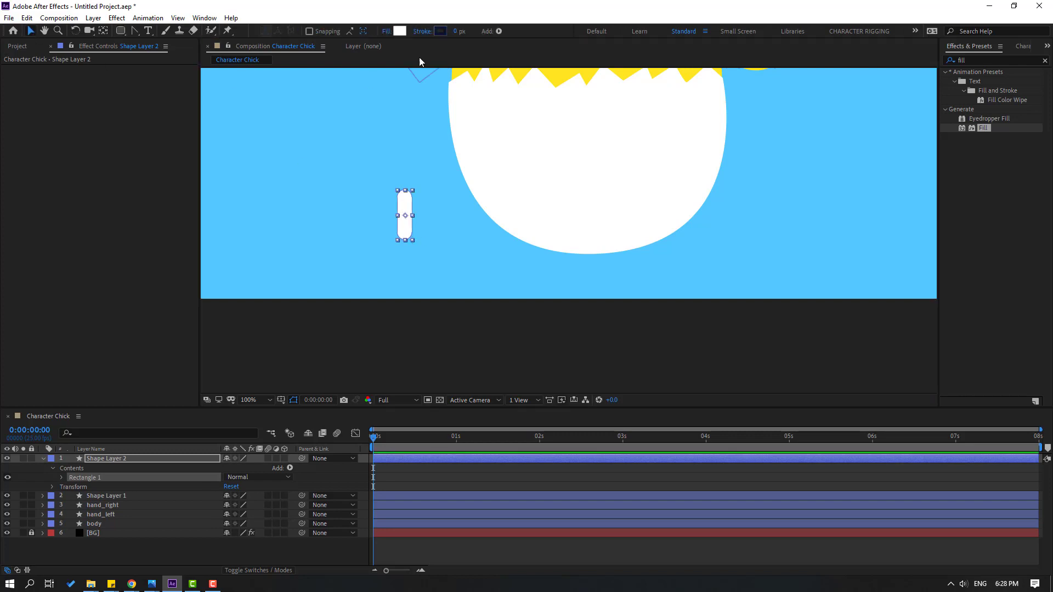
{"action": "left_click", "coordinate": [399, 31]}
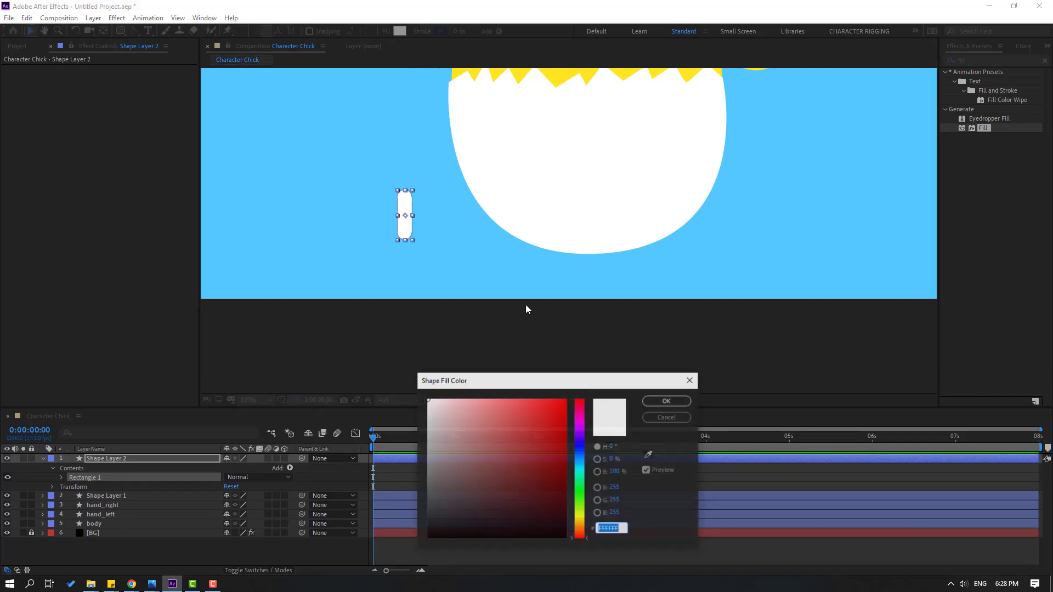
{"action": "left_click", "coordinate": [649, 454]}
{"action": "left_click", "coordinate": [566, 71]}
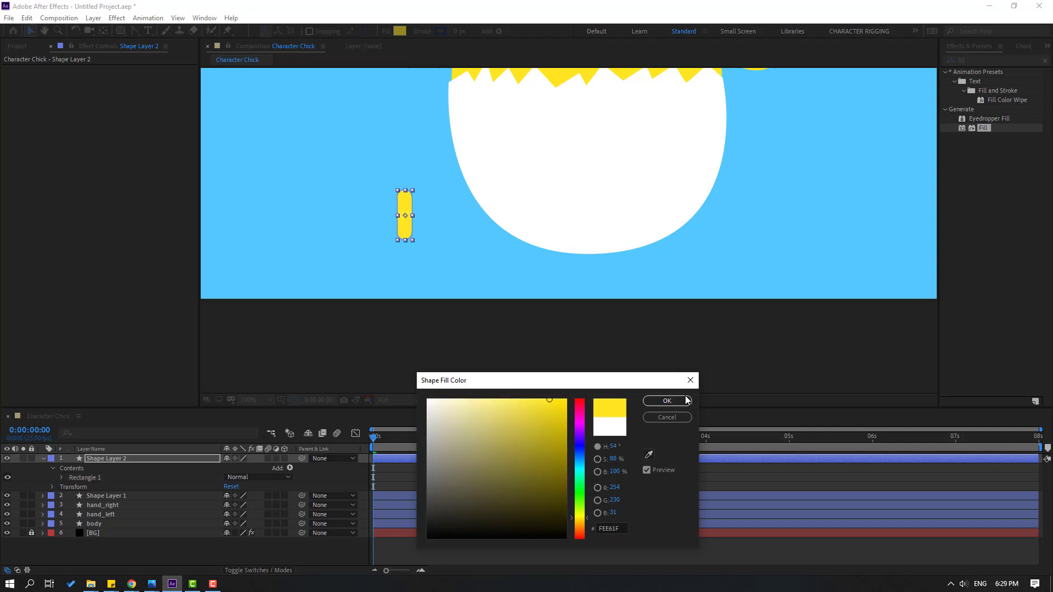
{"action": "left_click", "coordinate": [667, 401]}
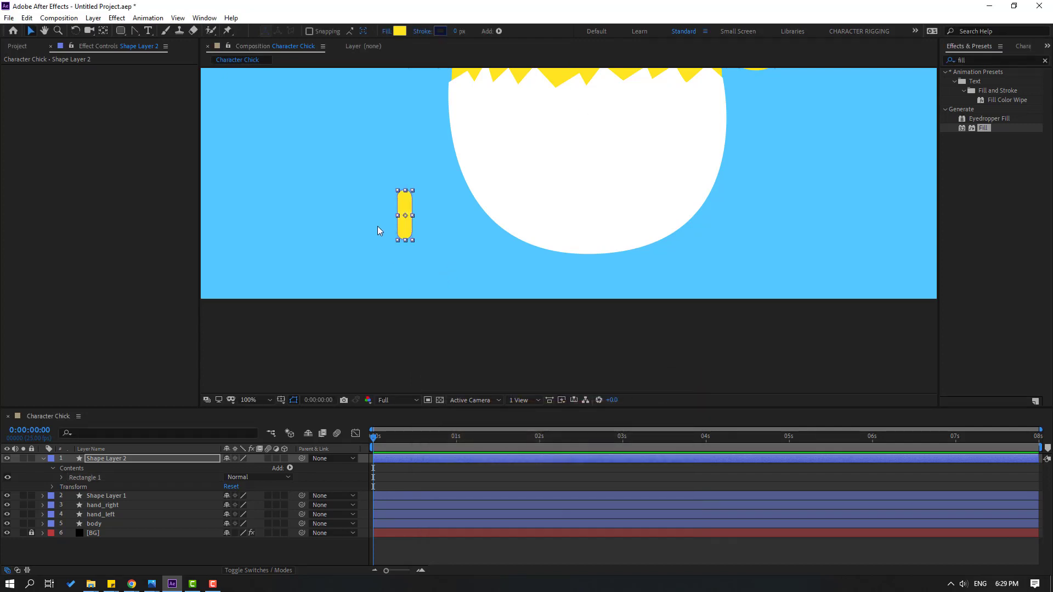
Move the yellow bar's anchor point to its upper end and place the bar across the eggshell's lower-left edge as a leg
{"action": "scroll", "coordinate": [377, 230], "scroll_direction": "up", "scroll_amount": 1}
{"action": "left_click", "coordinate": [105, 31]}
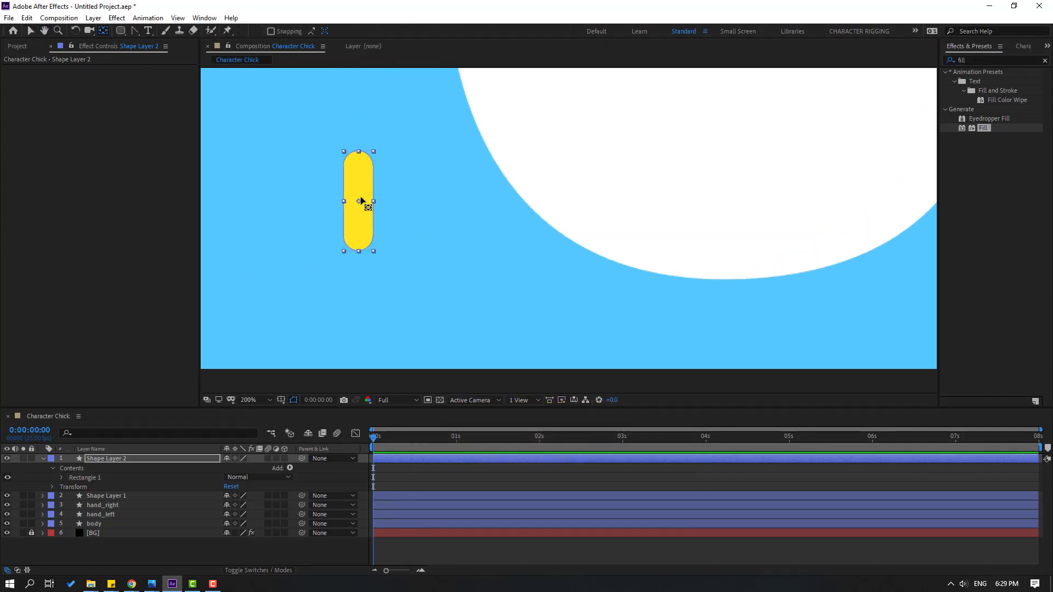
{"action": "left_click_drag", "start_coordinate": [359, 201], "coordinate": [361, 164]}
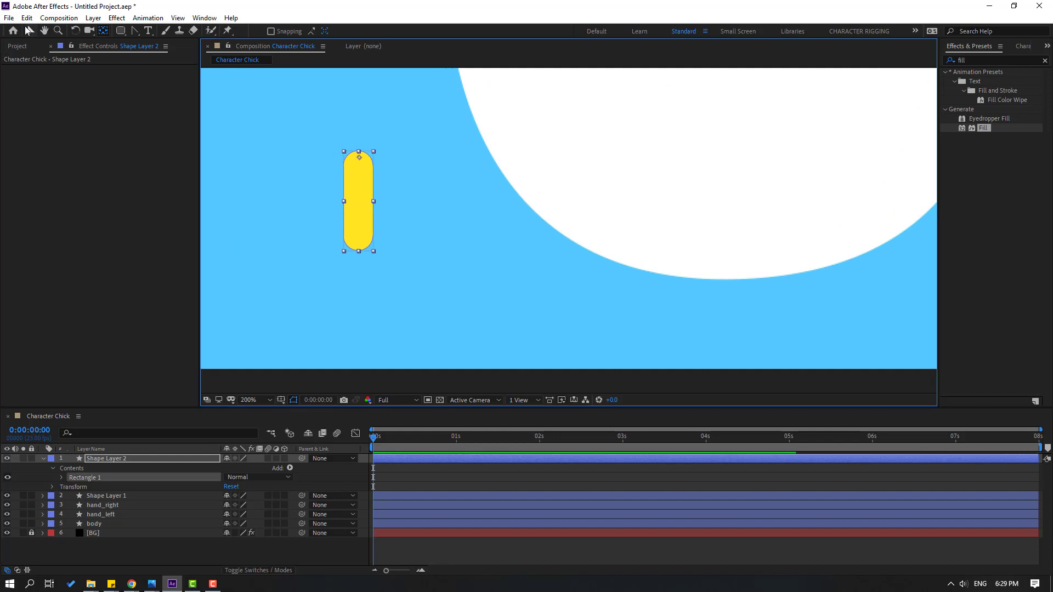
{"action": "key", "text": "v"}
{"action": "scroll", "coordinate": [522, 228], "scroll_direction": "down", "scroll_amount": 1}
{"action": "left_click_drag", "start_coordinate": [460, 226], "coordinate": [579, 263]}
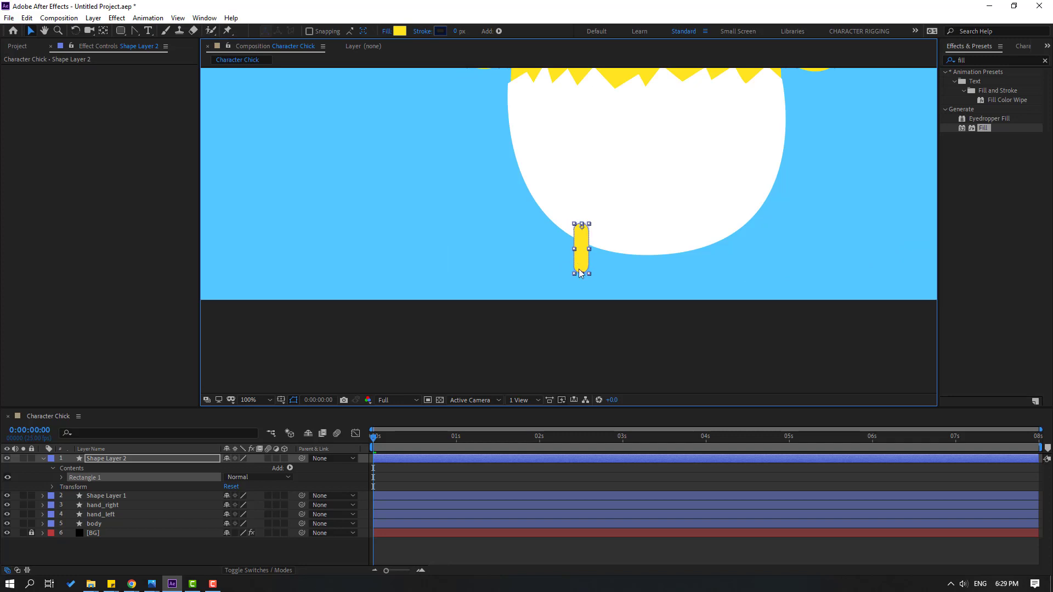
{"action": "scroll", "coordinate": [559, 282], "scroll_direction": "up", "scroll_amount": 1}
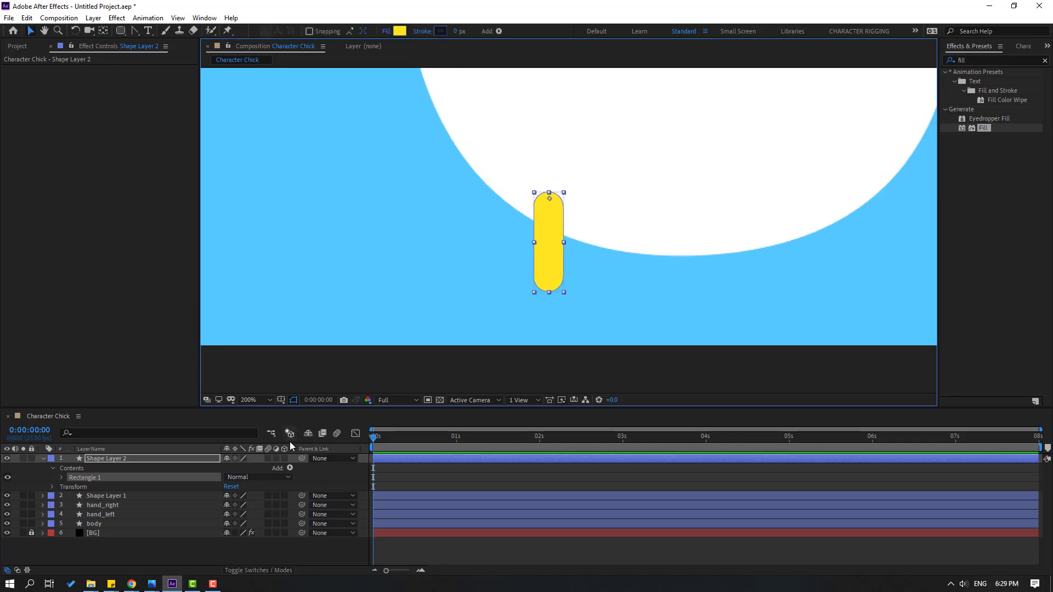
Rotate the leg layer to 9° and move the layer's anchor point from the composition center to the leg's upper end
{"action": "key", "text": "r"}
{"action": "left_click_drag", "start_coordinate": [241, 468], "coordinate": [246, 467]}
{"action": "key", "text": "y"}
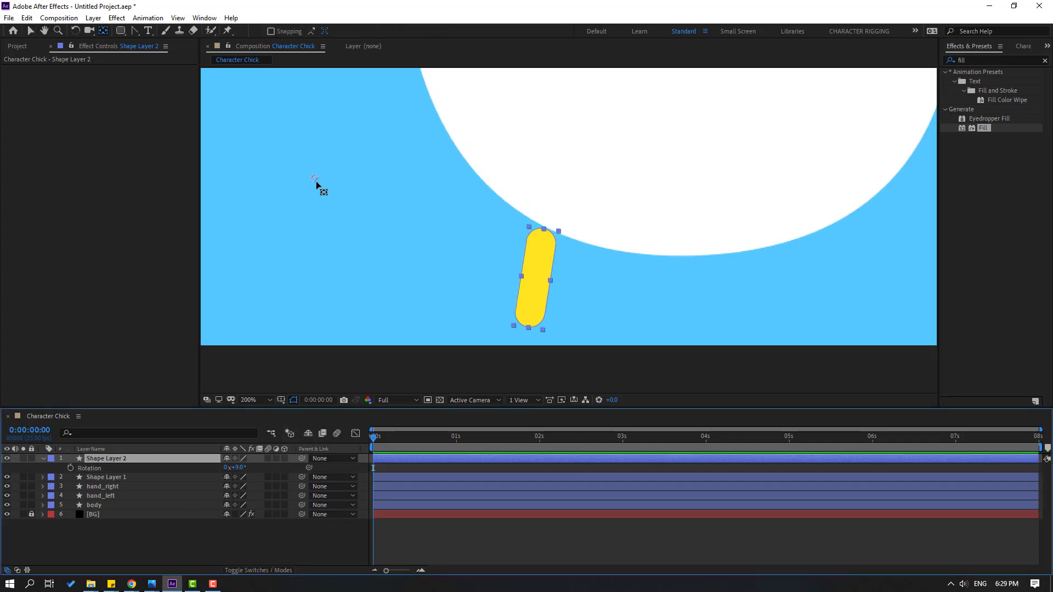
{"action": "left_click_drag", "start_coordinate": [317, 181], "coordinate": [555, 252]}
{"action": "left_click", "coordinate": [31, 32]}
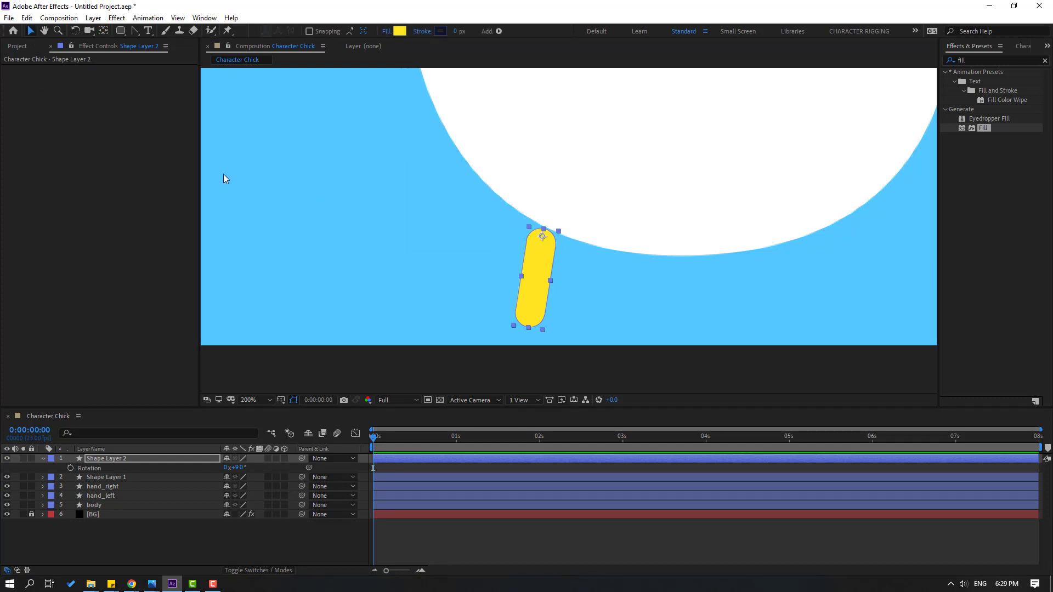
Move the tilted leg up and right so its upper end overlaps the eggshell, and widen the leg slightly
{"action": "left_click", "coordinate": [117, 456]}
{"action": "left_click_drag", "start_coordinate": [538, 311], "coordinate": [561, 291]}
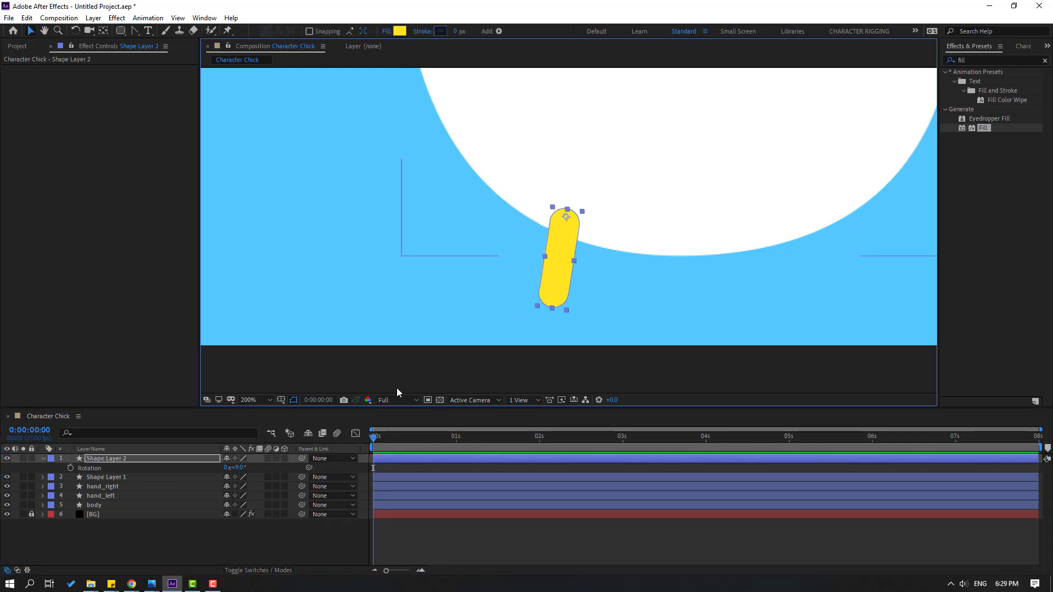
{"action": "key", "text": "comma"}
{"action": "key", "text": "period"}
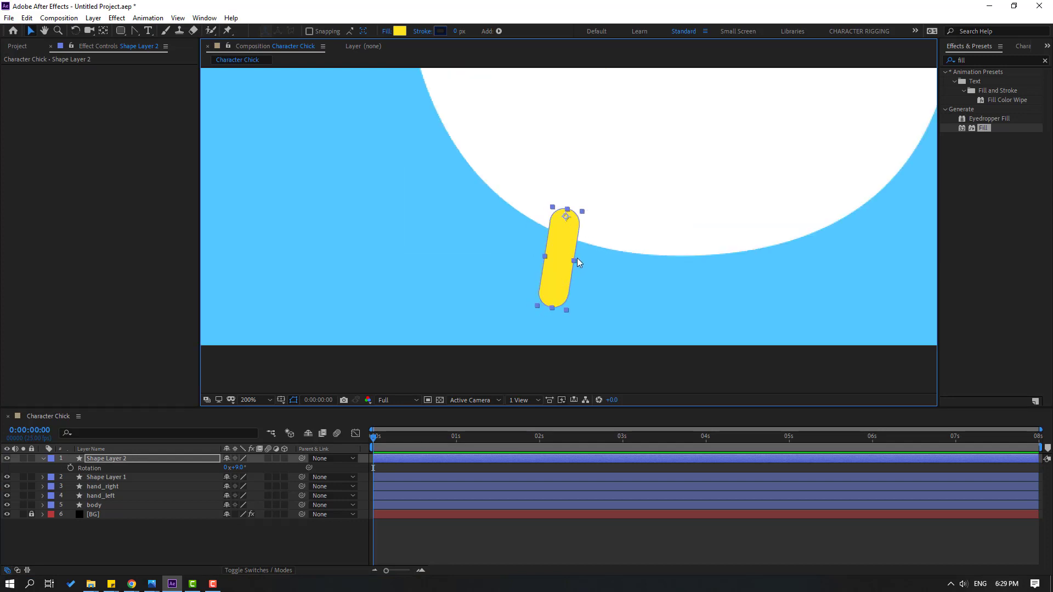
{"action": "left_click_drag", "start_coordinate": [574, 260], "coordinate": [577, 262]}
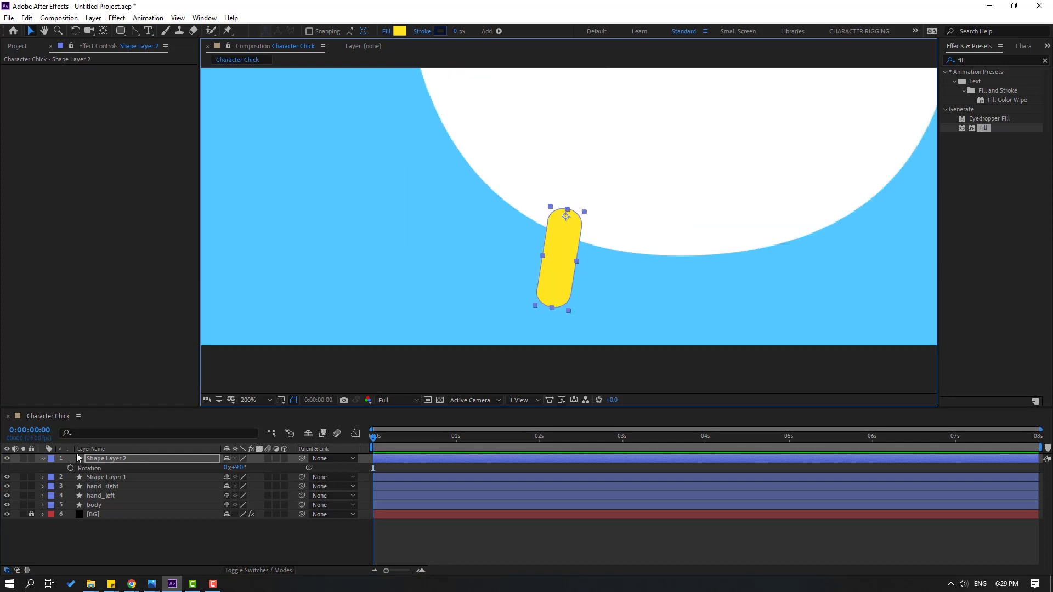
Duplicate the leg layer, move the copy to the left of the leg, and scale it down for a toe
{"action": "left_click", "coordinate": [126, 469]}
{"action": "key", "text": "ctrl+d"}
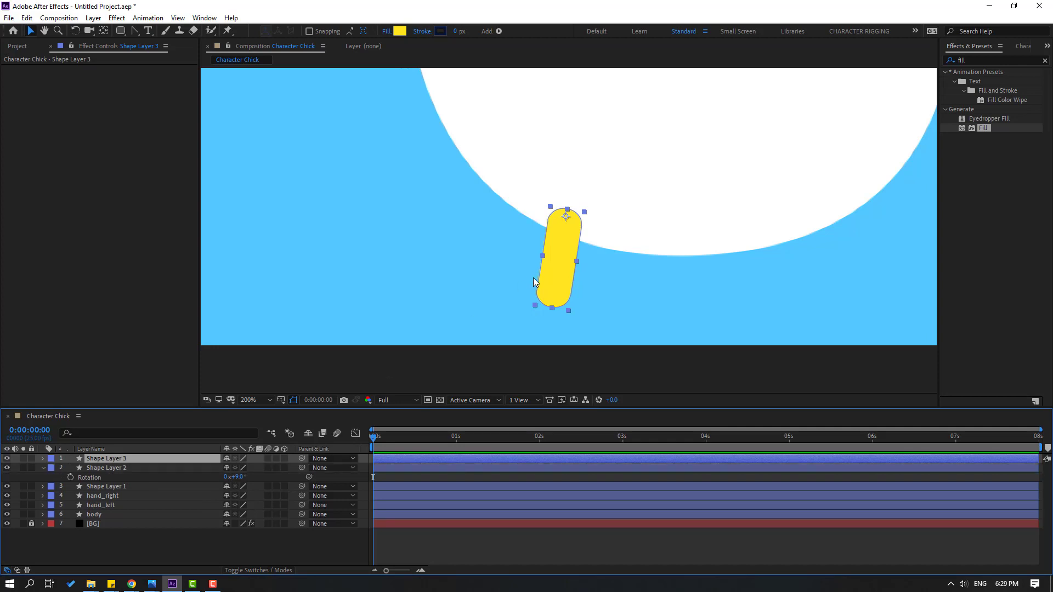
{"action": "left_click_drag", "start_coordinate": [563, 277], "coordinate": [487, 279]}
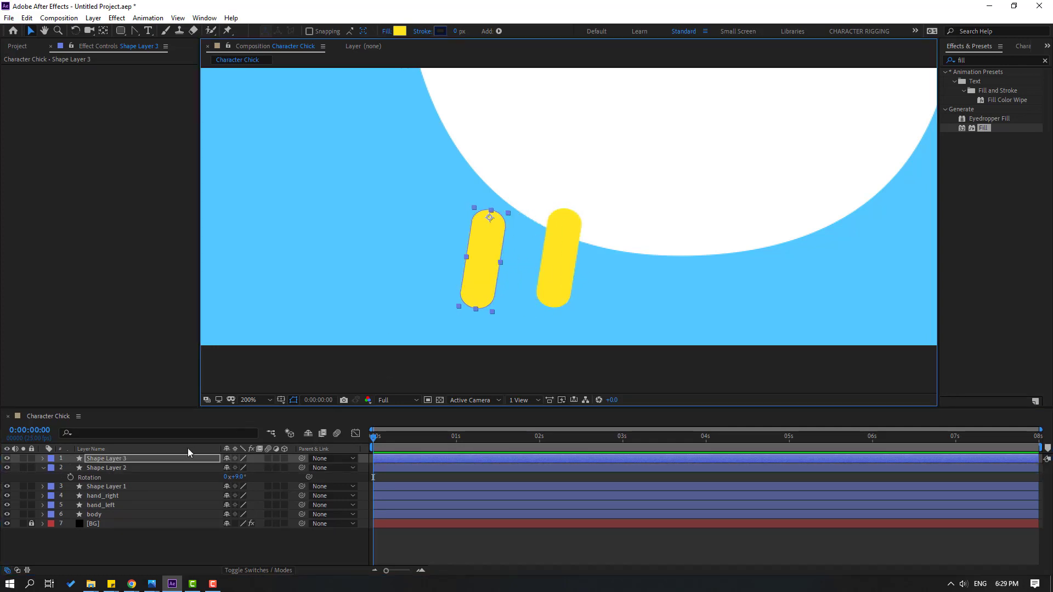
{"action": "key", "text": "s"}
{"action": "mouse_move", "coordinate": [241, 469]}
{"action": "left_mouse_down"}
{"action": "mouse_move", "coordinate": [218, 467]}
{"action": "mouse_move", "coordinate": [249, 471]}
{"action": "left_mouse_up"}
Rotate the small toe to 64° and attach its upper end to the leg's lower end, pointing down to the left
{"action": "key", "text": "r"}
{"action": "left_click_drag", "start_coordinate": [478, 230], "coordinate": [531, 299]}
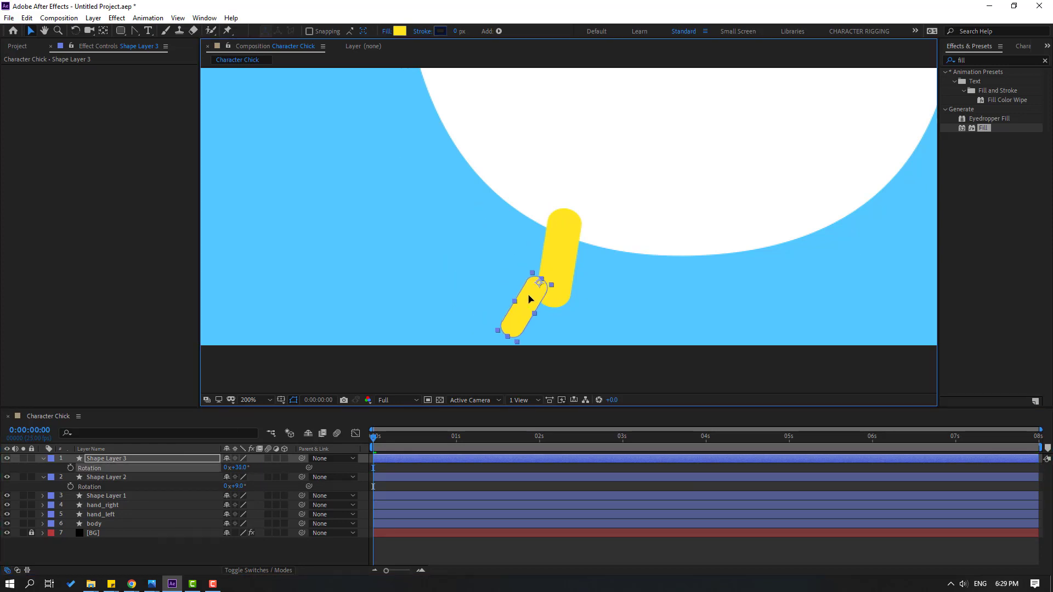
{"action": "left_click_drag", "start_coordinate": [237, 467], "coordinate": [265, 467]}
{"action": "left_click_drag", "start_coordinate": [526, 288], "coordinate": [530, 296]}
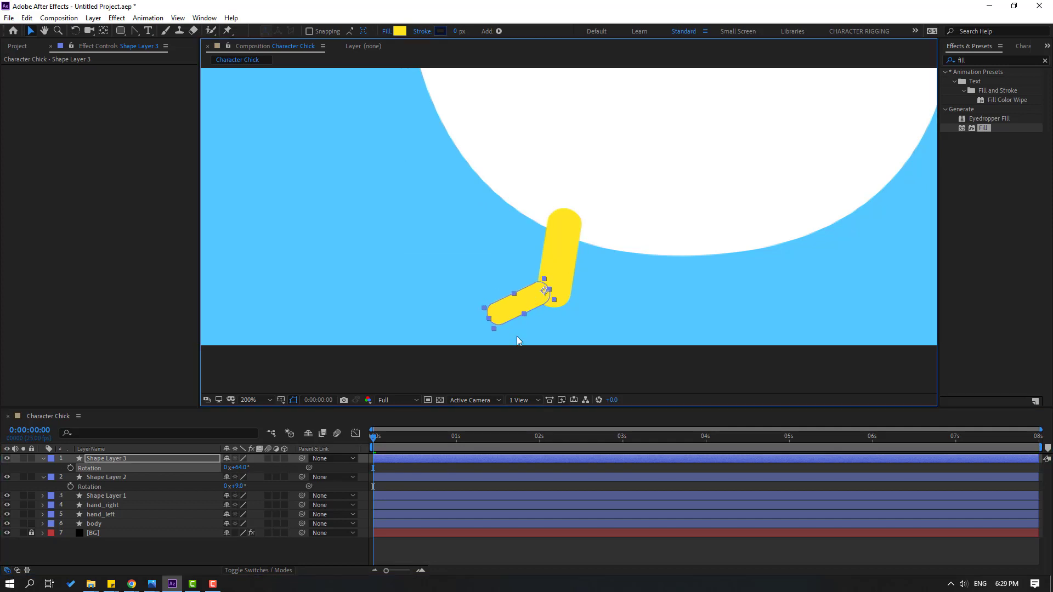
{"action": "left_click", "coordinate": [449, 558]}
Duplicate the left toe, rotate the copy to -62°, and place it at the leg's lower end pointing right
{"action": "left_click", "coordinate": [524, 310]}
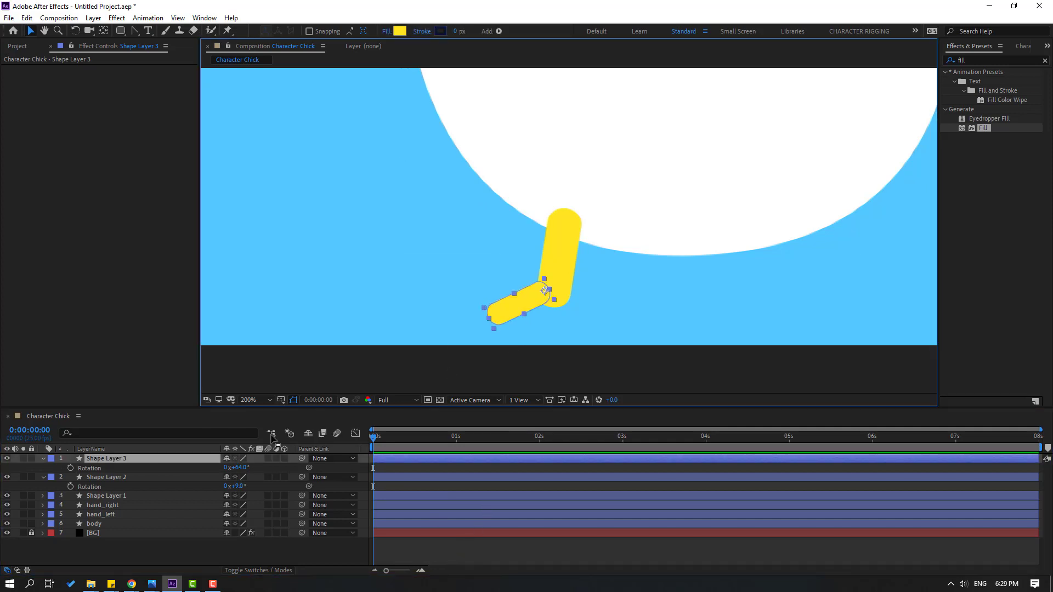
{"action": "key", "text": "ctrl+d"}
{"action": "left_click_drag", "start_coordinate": [232, 468], "coordinate": [185, 482]}
{"action": "mouse_move", "coordinate": [555, 302]}
{"action": "left_mouse_down"}
{"action": "mouse_move", "coordinate": [580, 312]}
{"action": "mouse_move", "coordinate": [558, 308]}
{"action": "mouse_move", "coordinate": [582, 302]}
{"action": "mouse_move", "coordinate": [570, 304]}
{"action": "left_mouse_up"}
Duplicate the right toe, rotate the copy to 0°, and position it as the middle toe between the other two
{"action": "left_click", "coordinate": [110, 458]}
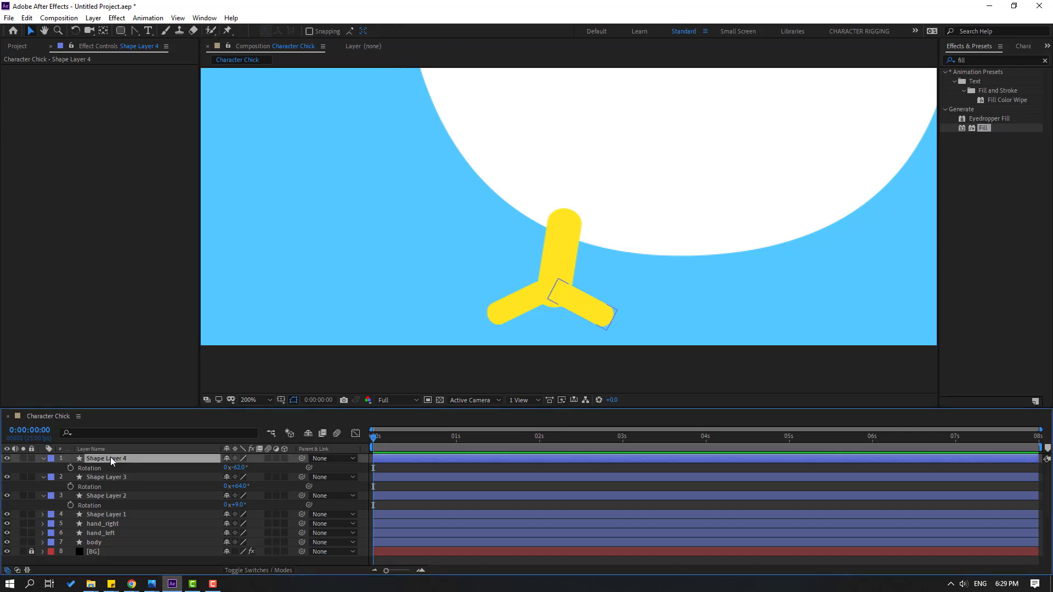
{"action": "key", "text": "ctrl+d"}
{"action": "key", "text": "r"}
{"action": "left_click_drag", "start_coordinate": [241, 467], "coordinate": [272, 469]}
{"action": "left_click_drag", "start_coordinate": [555, 288], "coordinate": [548, 280]}
{"action": "left_click", "coordinate": [413, 319]}
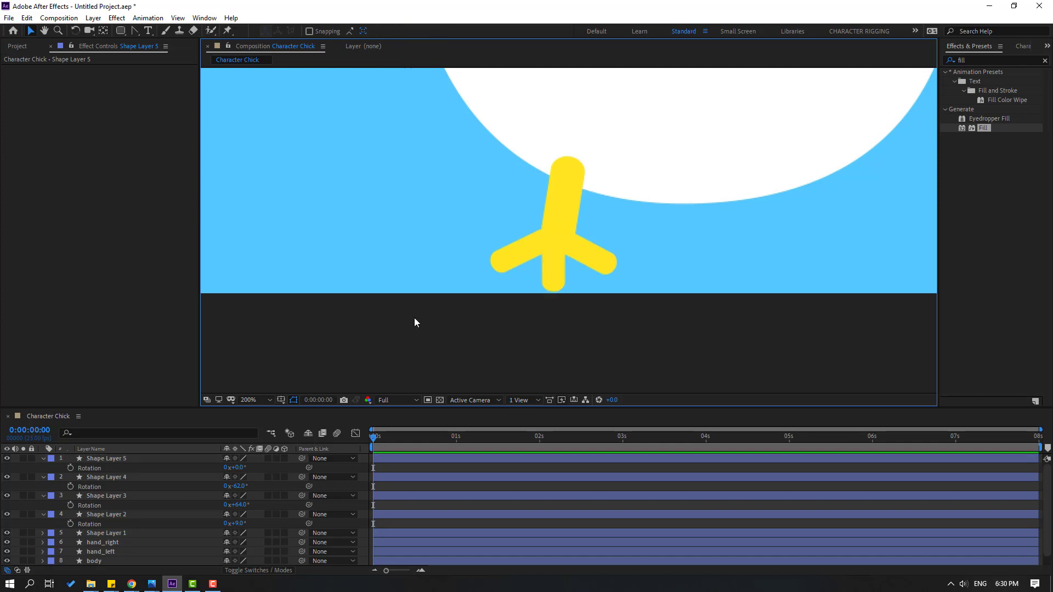
Select all the character's layers and move the whole chick up so there is blue space below the foot
{"action": "scroll", "coordinate": [425, 306], "scroll_direction": "down", "scroll_amount": 2}
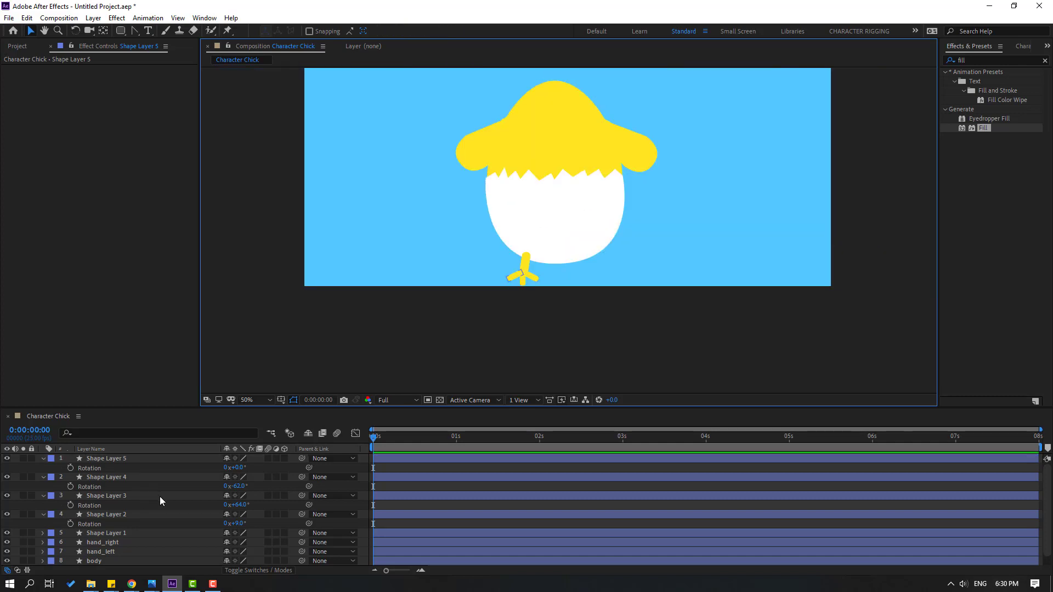
{"action": "key", "text": "ctrl+a"}
{"action": "scroll", "coordinate": [570, 264], "scroll_direction": "up", "scroll_amount": 3}
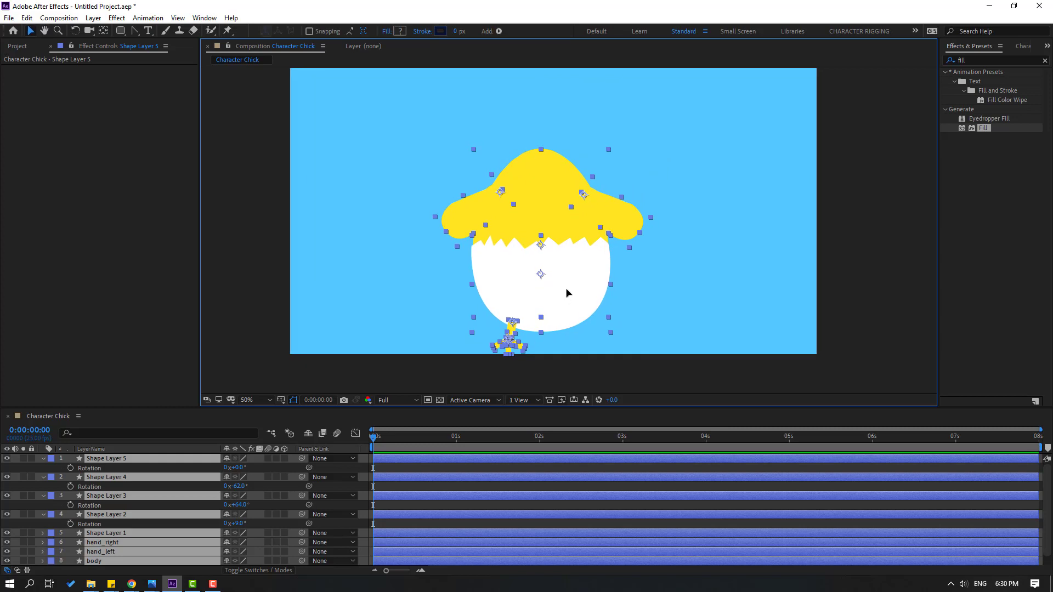
{"action": "left_click_drag", "start_coordinate": [559, 300], "coordinate": [561, 267]}
{"action": "scroll", "coordinate": [566, 311], "scroll_direction": "down", "scroll_amount": 1}
{"action": "left_click", "coordinate": [361, 327]}
{"action": "scroll", "coordinate": [334, 349], "scroll_direction": "up", "scroll_amount": 1}
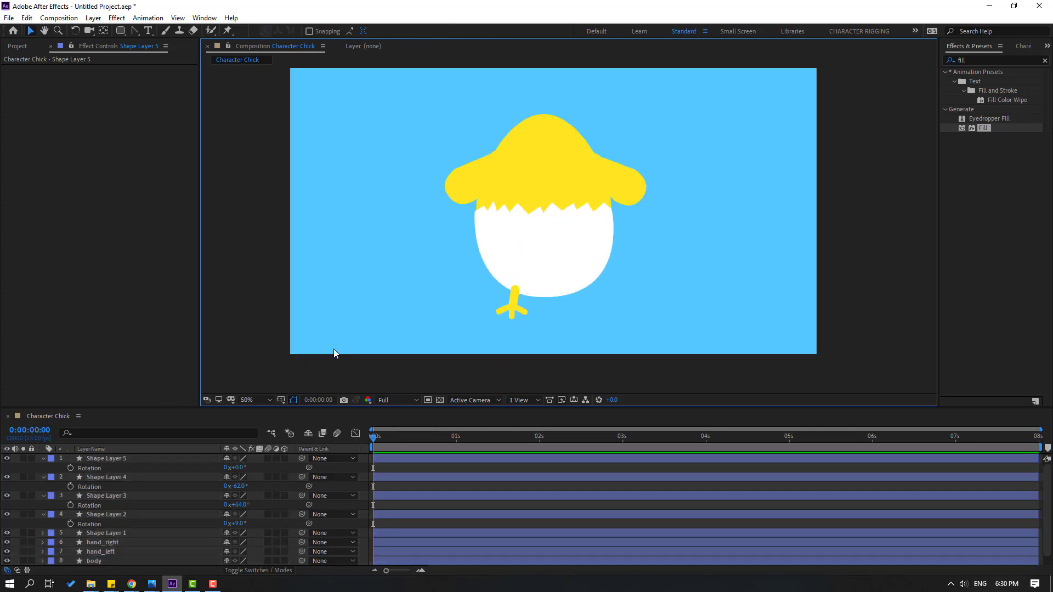
Collapse the expanded rotation properties of Shape Layers 2 to 5
{"action": "left_click", "coordinate": [43, 458]}
{"action": "left_click", "coordinate": [43, 468]}
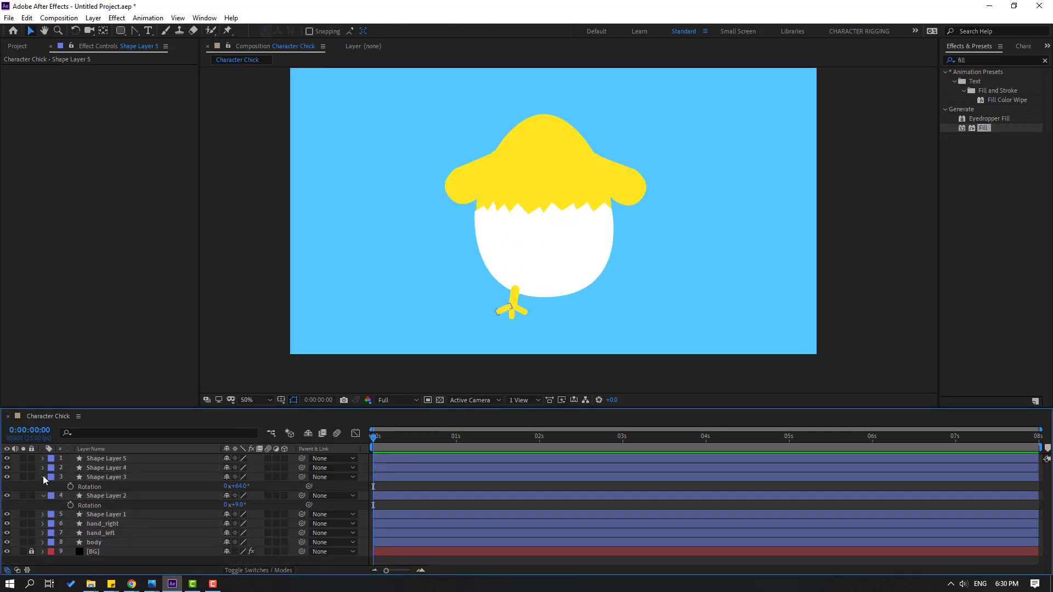
{"action": "left_click", "coordinate": [43, 477]}
{"action": "left_click", "coordinate": [43, 486]}
Duplicate the leg and its three toes, stack the copies above the originals, and move them under the eggshell's lower-right edge
{"action": "key", "text": "period"}
{"action": "key", "text": "period"}
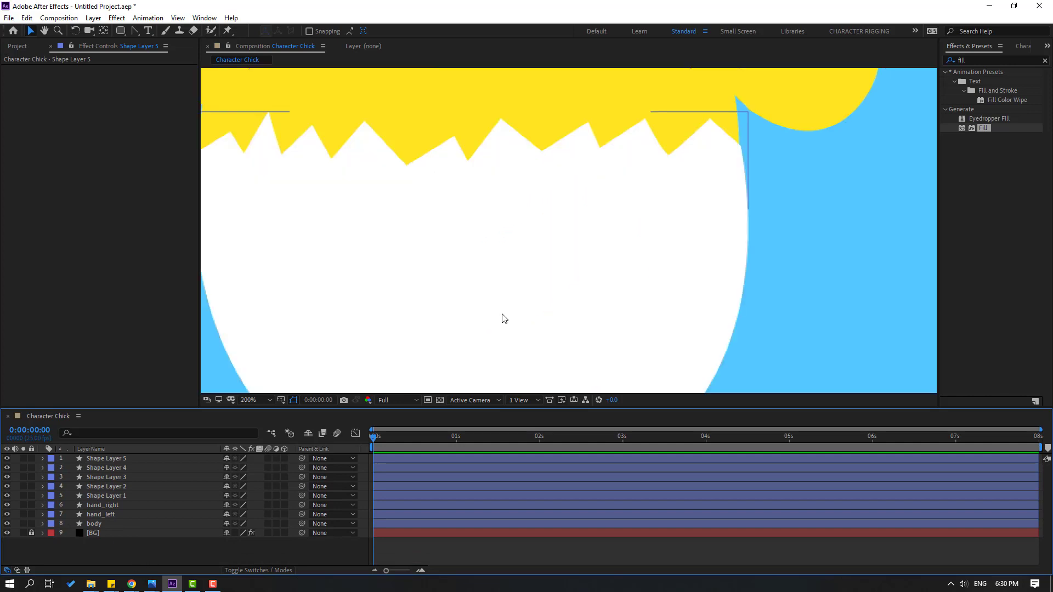
{"action": "left_click_drag", "start_coordinate": [502, 315], "coordinate": [590, 145]}
{"action": "scroll", "coordinate": [463, 205], "scroll_direction": "down", "scroll_amount": 1}
{"action": "left_click_drag", "start_coordinate": [451, 310], "coordinate": [444, 268]}
{"action": "left_click", "coordinate": [117, 488]}
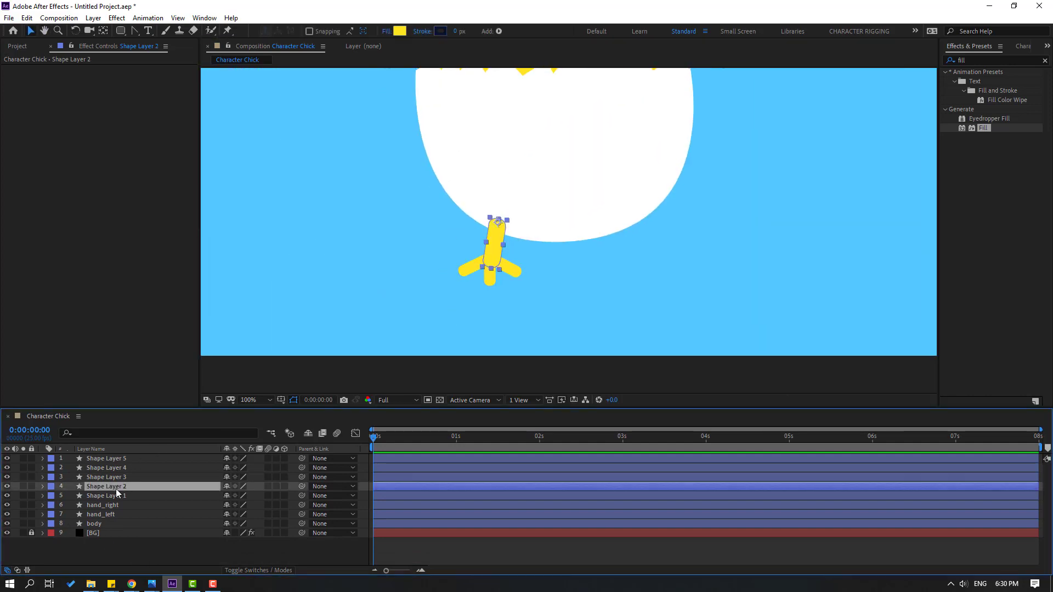
{"action": "left_click", "coordinate": [104, 477], "text": "ctrl"}
{"action": "left_click", "coordinate": [108, 468], "text": "ctrl"}
{"action": "left_click", "coordinate": [110, 460], "text": "ctrl"}
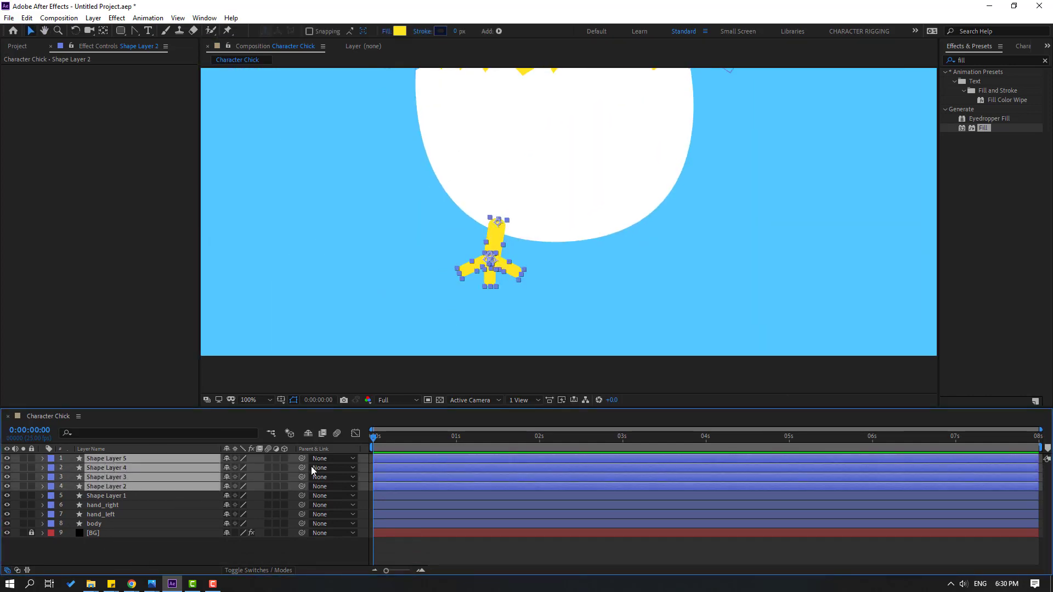
{"action": "key", "text": "ctrl+d"}
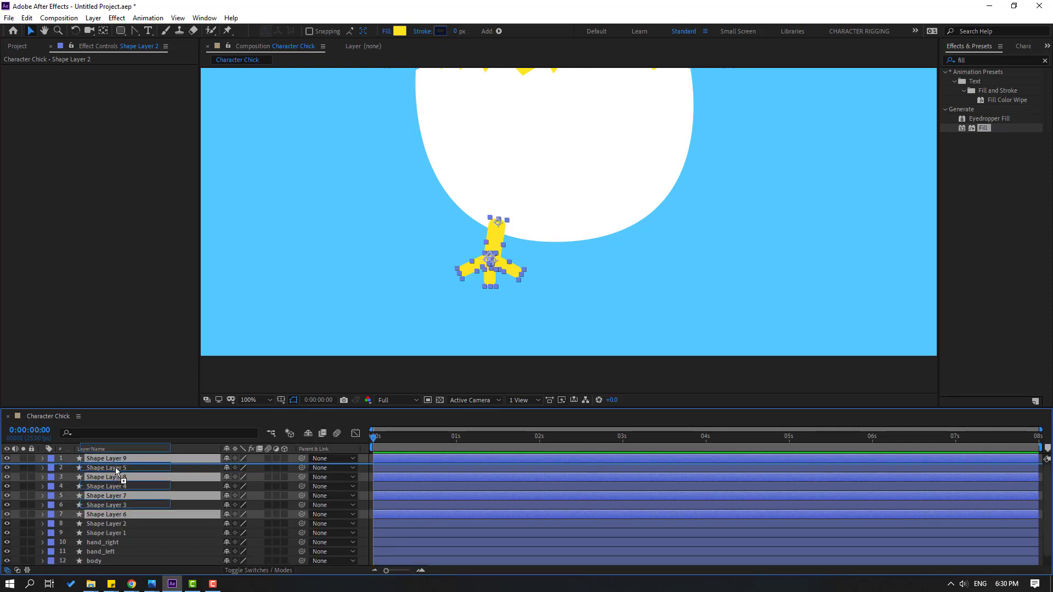
{"action": "left_click_drag", "start_coordinate": [491, 281], "coordinate": [613, 282]}
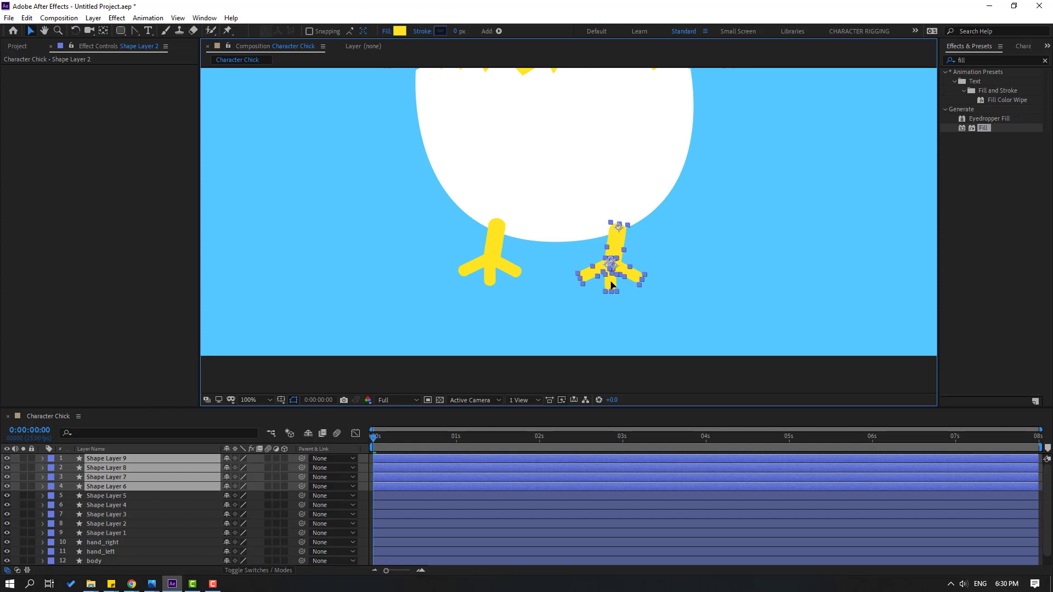
{"action": "left_click", "coordinate": [381, 372]}
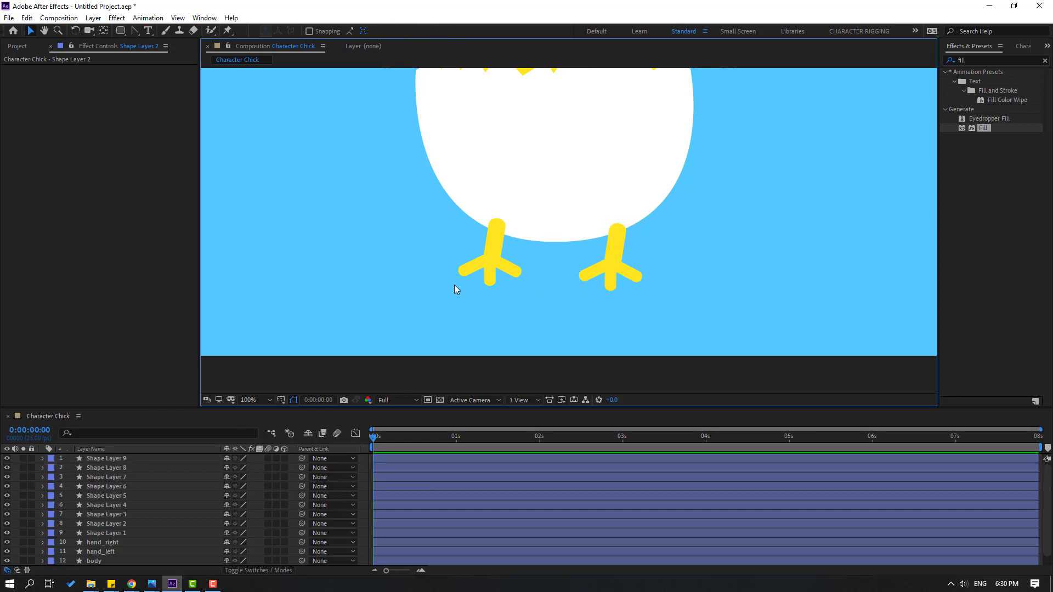
Rename the left leg's left toe layer, Shape Layer 3, to finger_1
{"action": "left_click", "coordinate": [103, 515]}
{"action": "key", "text": "Return"}
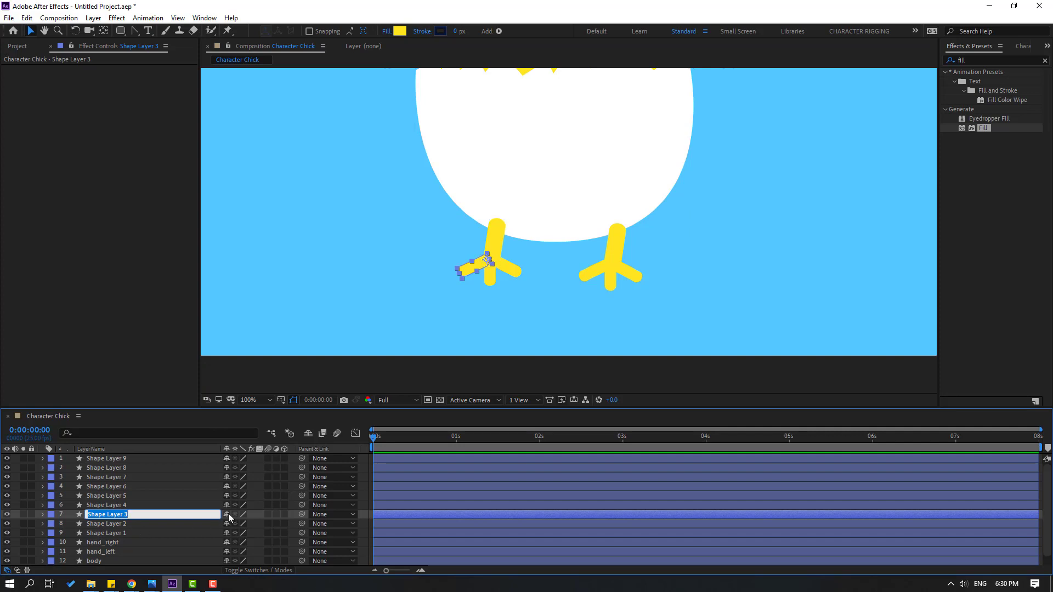
{"action": "type", "text": "finger_1"}
{"action": "key", "text": "Return"}
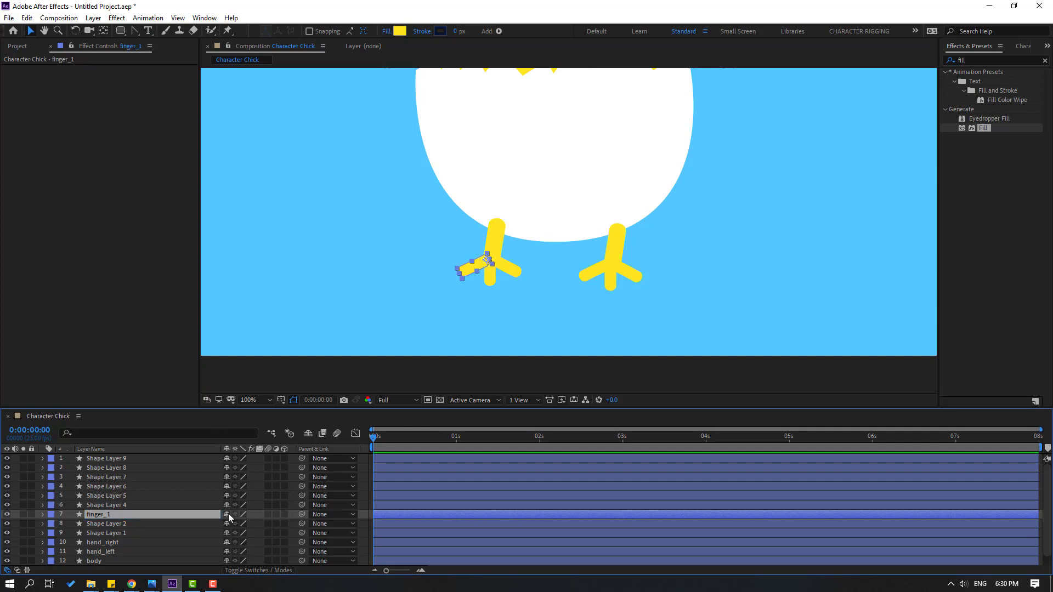
Rename the left leg's right toe layer, Shape Layer 4, to finger_2 and its middle toe layer, Shape Layer 5, to finger_3
{"action": "left_click", "coordinate": [117, 504]}
{"action": "key", "text": "Return"}
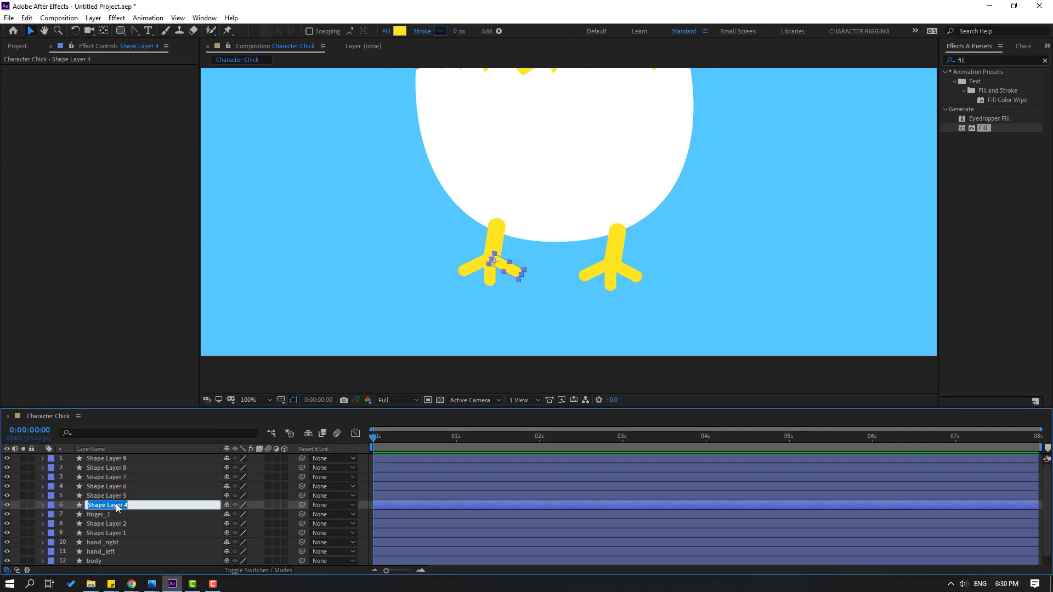
{"action": "type", "text": "finger_2"}
{"action": "key", "text": "Return"}
{"action": "left_click", "coordinate": [117, 499]}
{"action": "key", "text": "Return"}
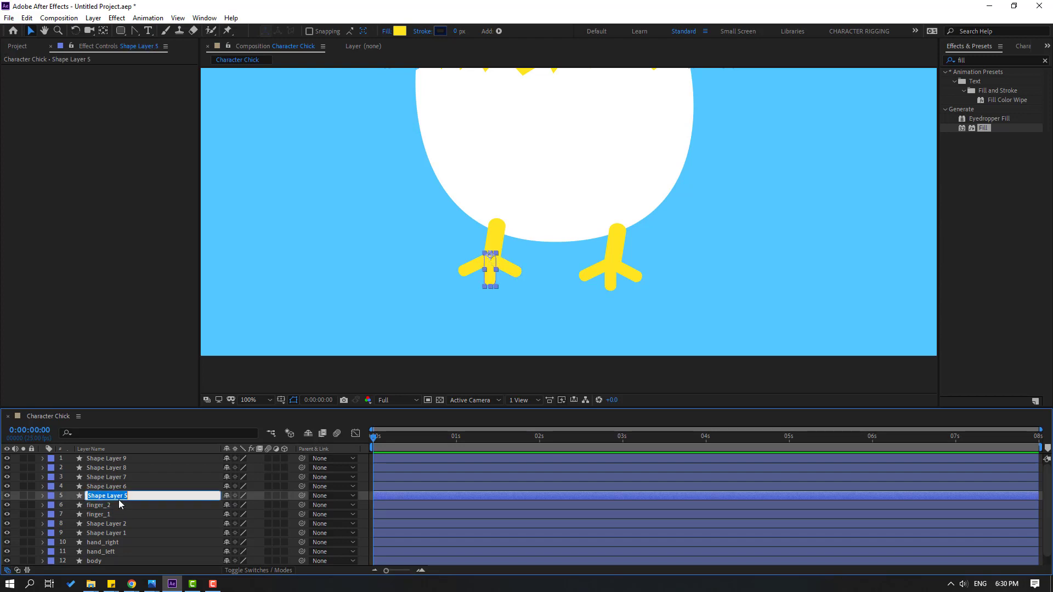
{"action": "type", "text": "finger_3"}
{"action": "key", "text": "Return"}
Rename the left leg layer, Shape Layer 2, to foot_left and parent its finger_1, finger_2 and finger_3 layers to it
{"action": "left_click", "coordinate": [122, 487]}
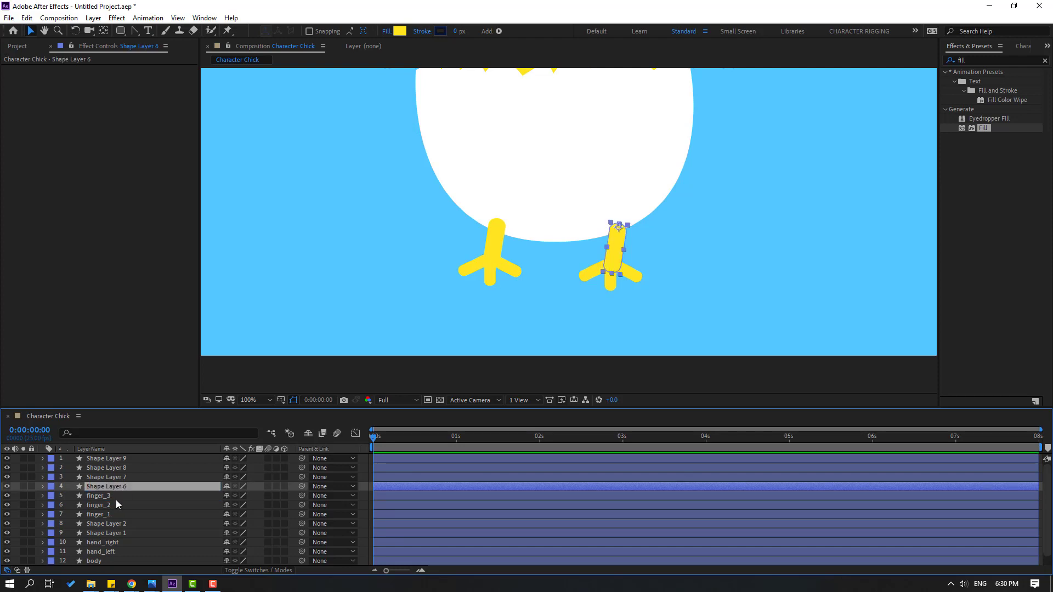
{"action": "left_click", "coordinate": [100, 523]}
{"action": "key", "text": "Return"}
{"action": "type", "text": "fo"}
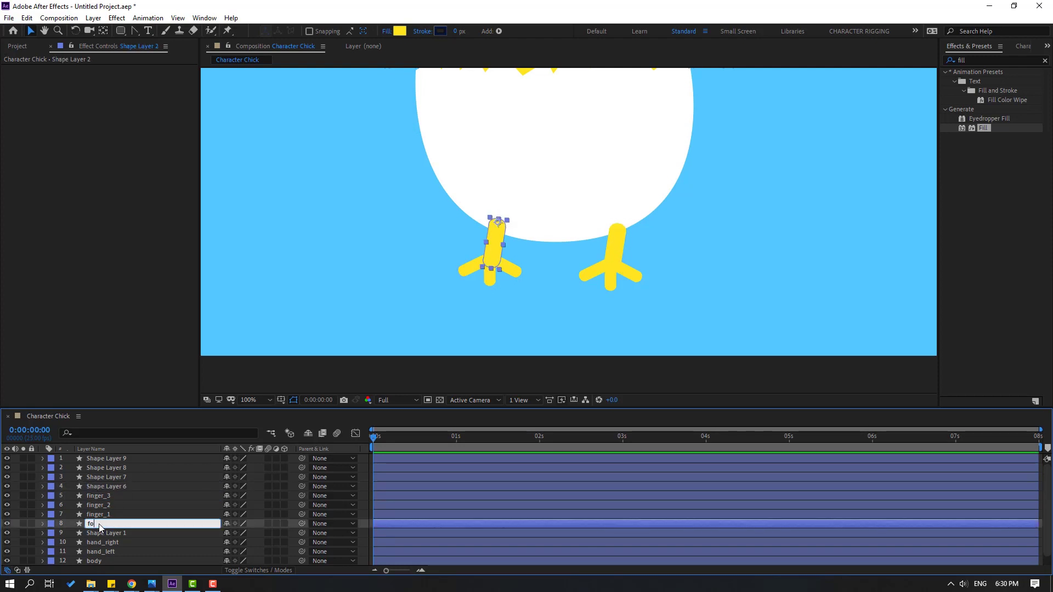
{"action": "type", "text": "ot_left"}
{"action": "key", "text": "Return"}
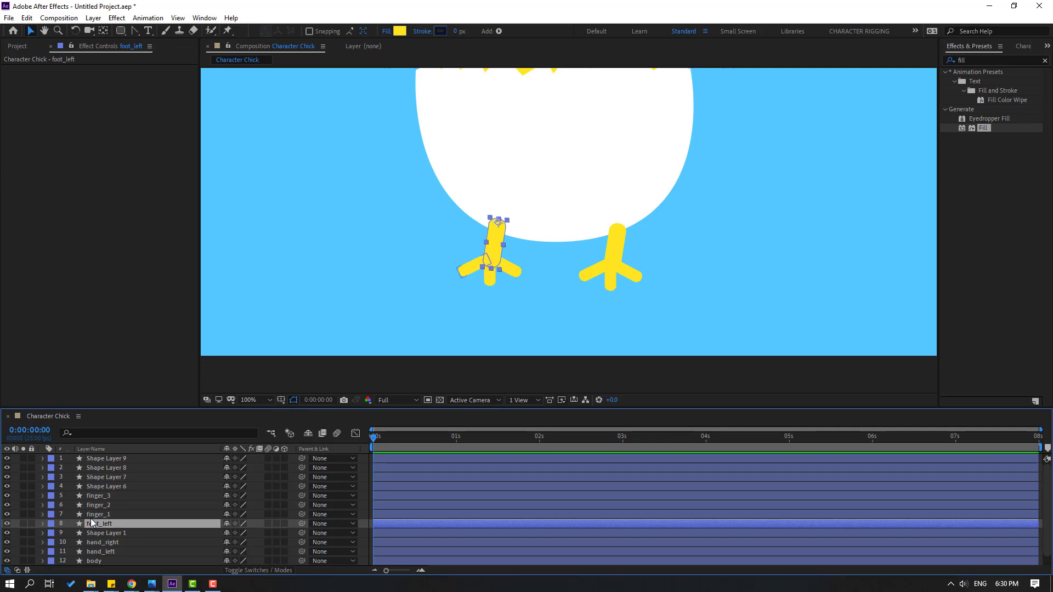
{"action": "left_click_drag", "start_coordinate": [90, 518], "coordinate": [103, 495]}
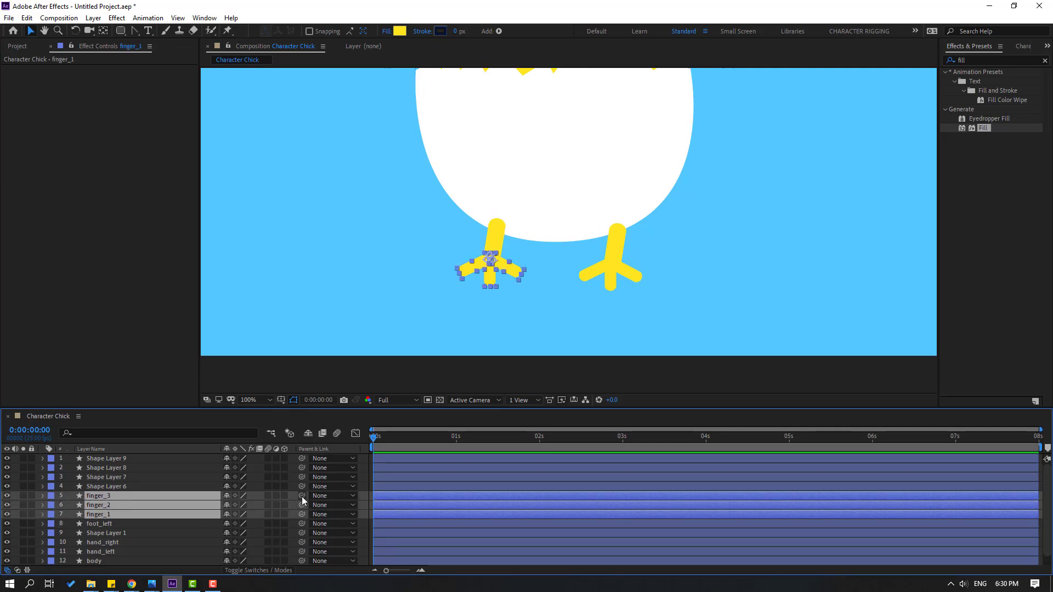
{"action": "left_click_drag", "start_coordinate": [301, 495], "coordinate": [104, 524]}
Rename the right leg layer, Shape Layer 6, to foot_right and its left toe layer, Shape Layer 7, to finger_1
{"action": "left_click", "coordinate": [114, 486]}
{"action": "key", "text": "Return"}
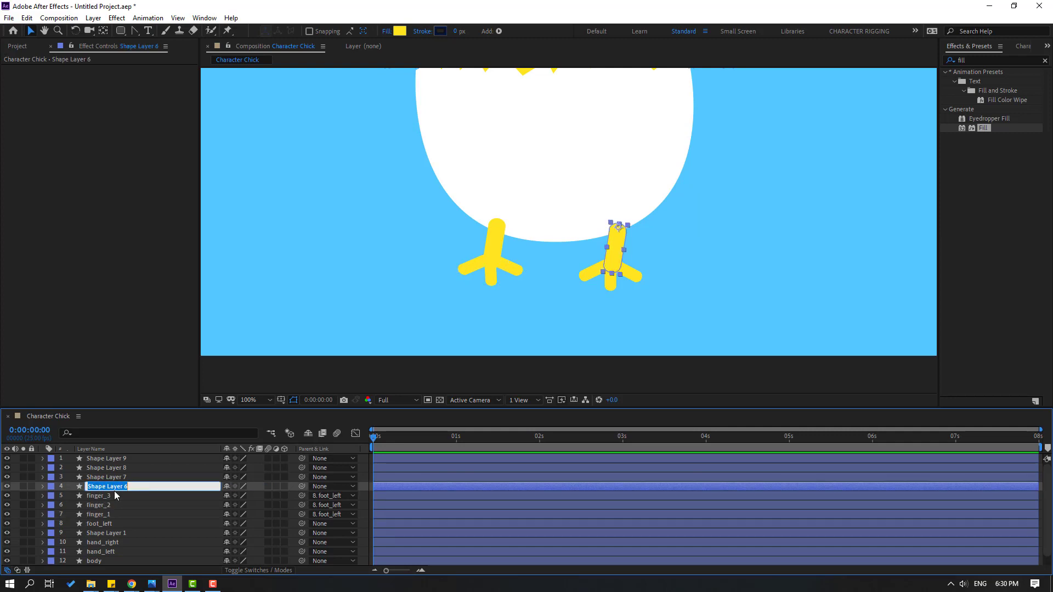
{"action": "type", "text": "foot_right"}
{"action": "key", "text": "Return"}
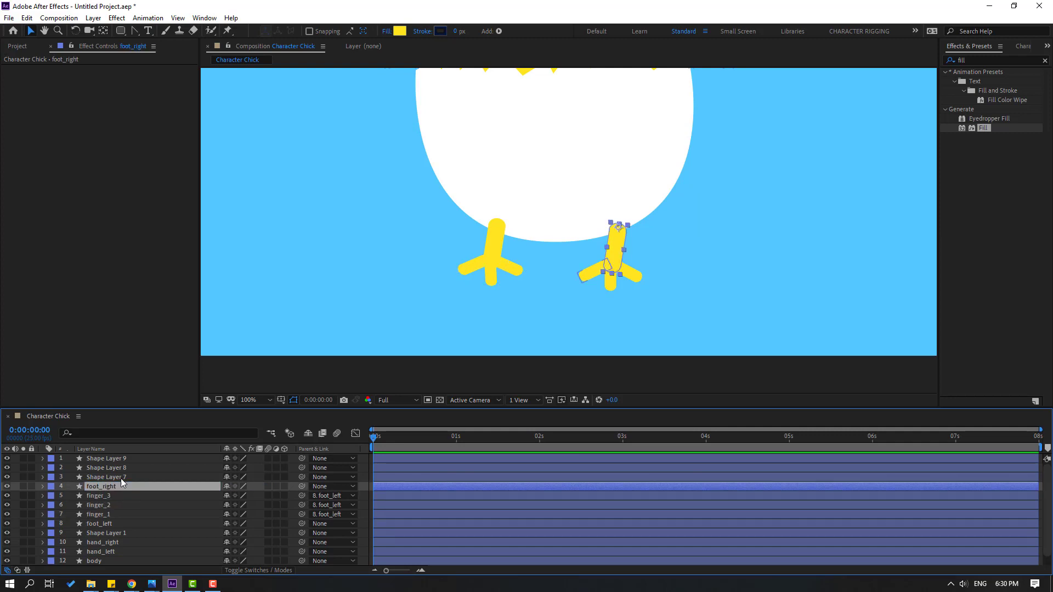
{"action": "left_click", "coordinate": [96, 477]}
{"action": "key", "text": "Return"}
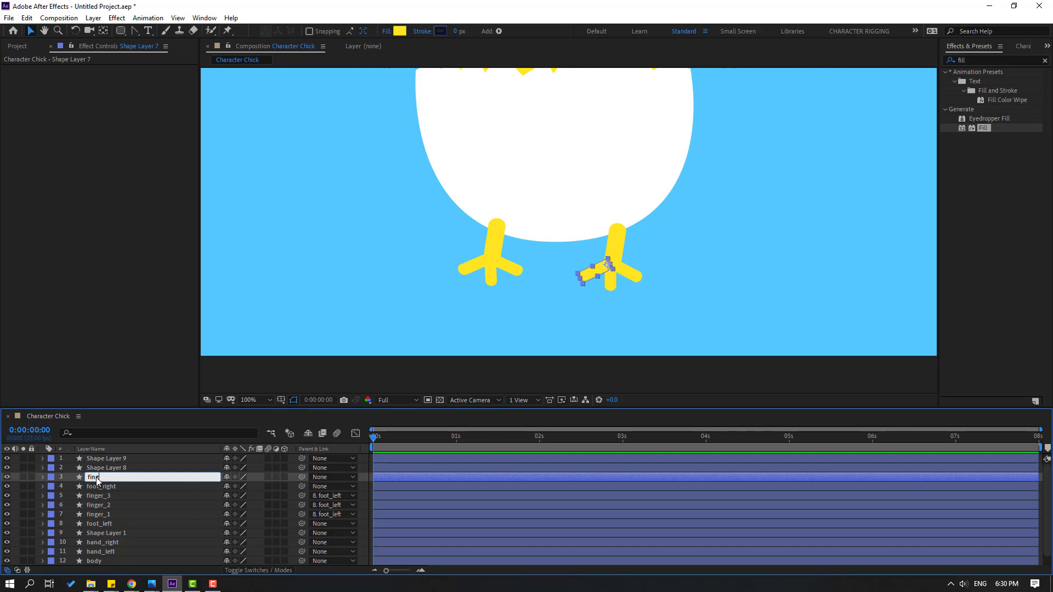
{"action": "type", "text": "finger_1"}
{"action": "key", "text": "Return"}
Rename the right leg's right toe layer, Shape Layer 8, to finger_2
{"action": "left_click", "coordinate": [87, 466]}
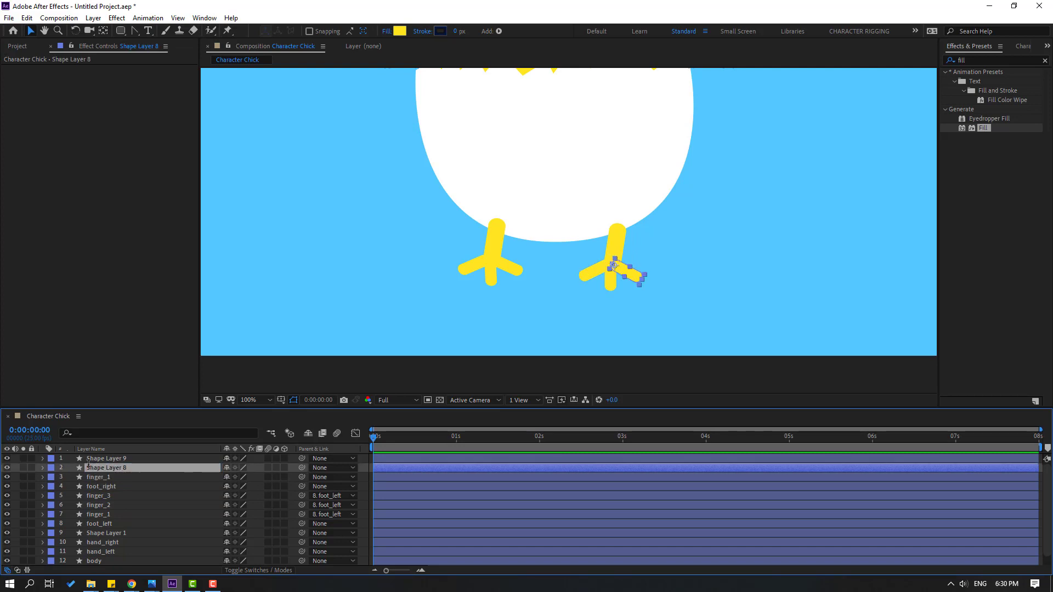
{"action": "key", "text": "Return"}
{"action": "type", "text": "finger)2"}
{"action": "key", "text": "Return"}
{"action": "left_click", "coordinate": [114, 474]}
{"action": "left_click", "coordinate": [111, 468]}
{"action": "key", "text": "Return"}
{"action": "left_click", "coordinate": [118, 469]}
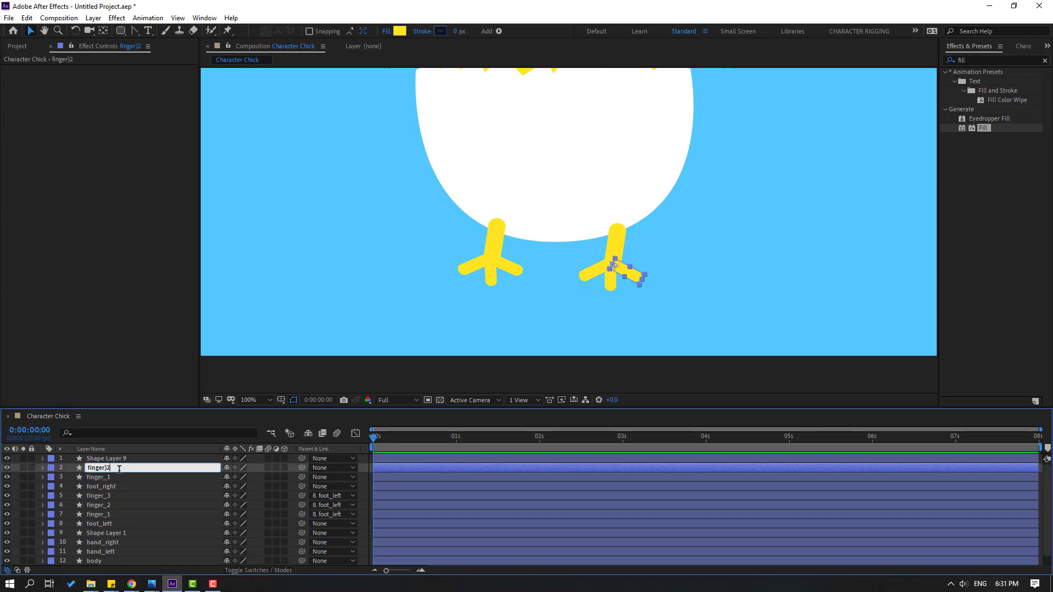
{"action": "key", "text": "Return"}
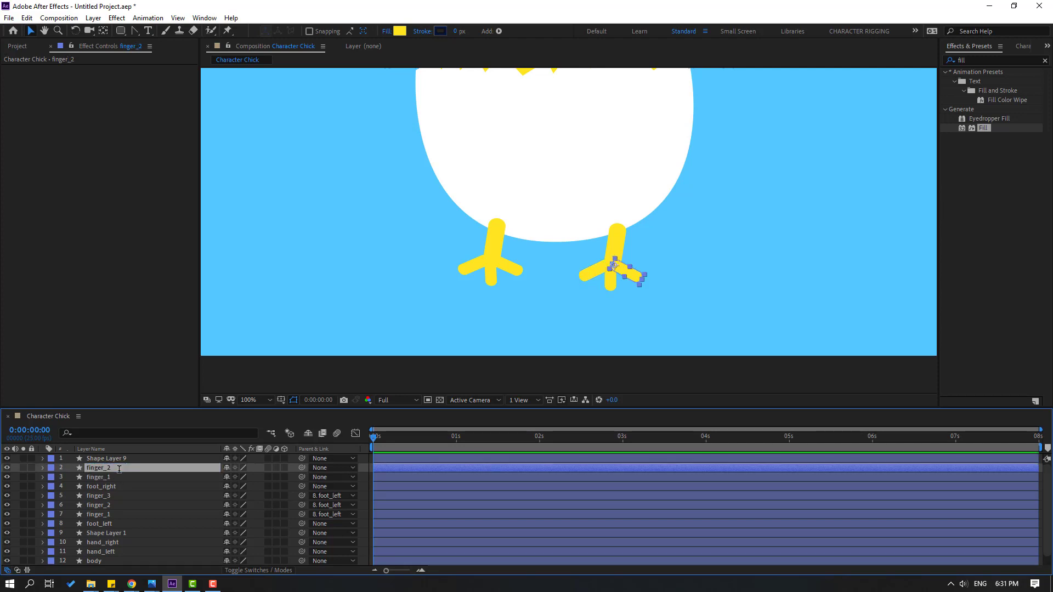
Rename Shape Layer 9 to finger_3 and parent the right leg's three finger layers to foot_right
{"action": "left_click", "coordinate": [124, 459]}
{"action": "key", "text": "Return"}
{"action": "type", "text": "finger_3"}
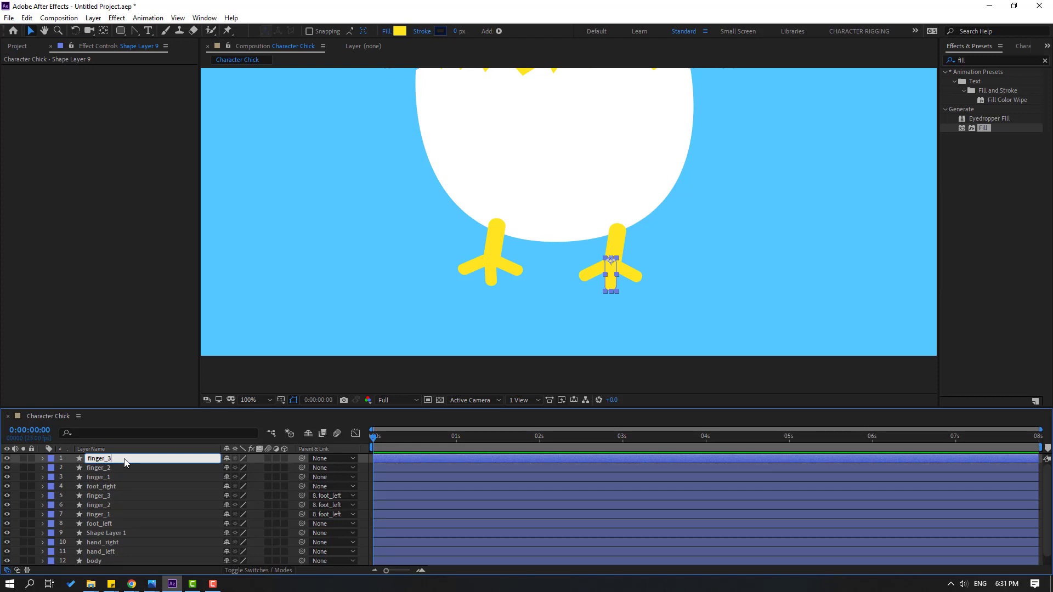
{"action": "key", "text": "Return"}
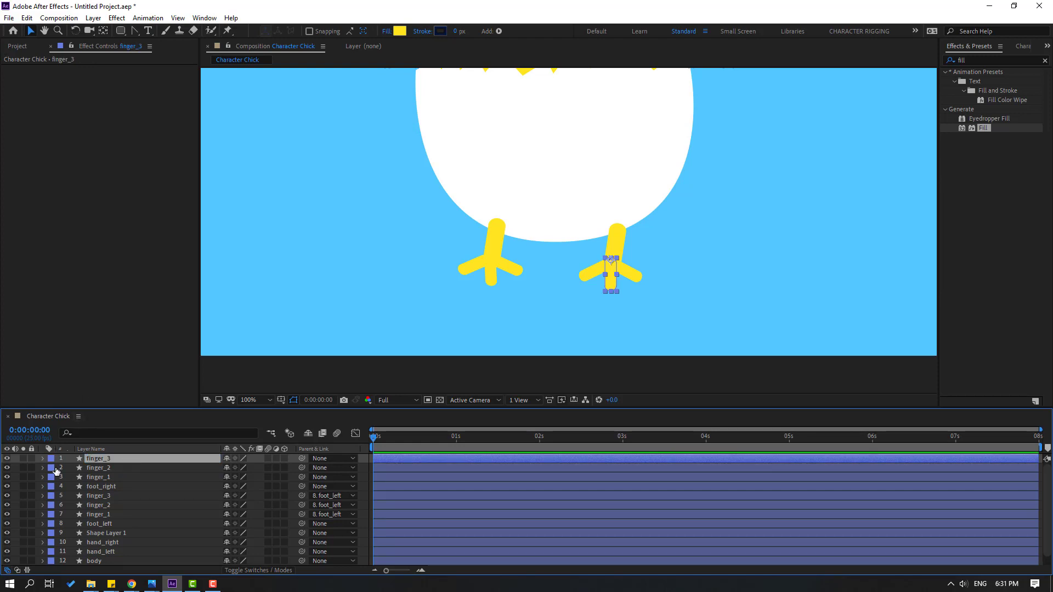
{"action": "left_click", "coordinate": [104, 467], "text": "shift"}
{"action": "left_click", "coordinate": [109, 477], "text": "shift"}
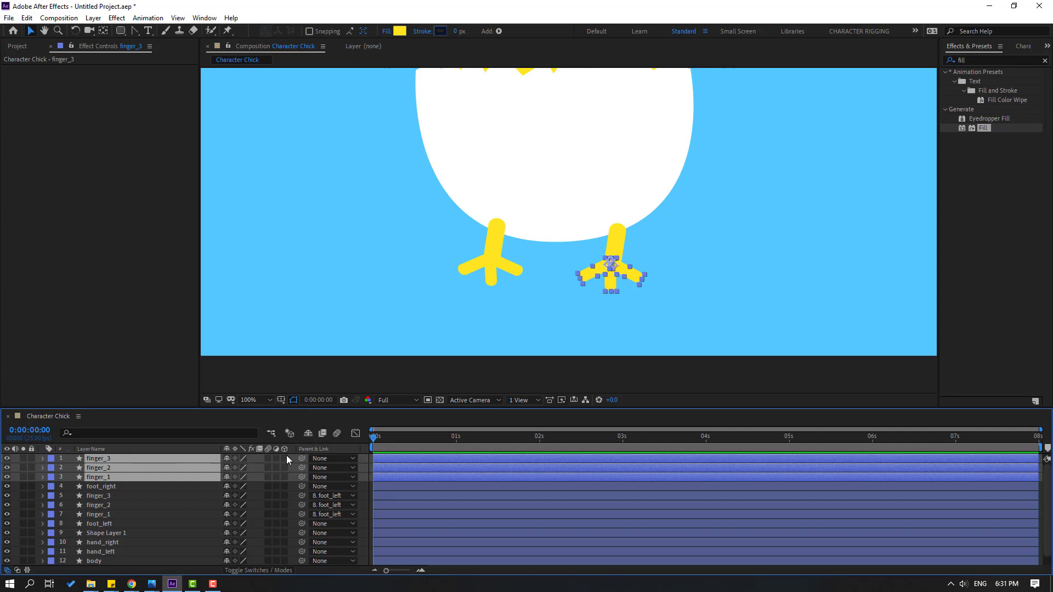
{"action": "left_click_drag", "start_coordinate": [303, 458], "coordinate": [111, 491]}
Rotate foot_right so it leans the opposite way to the left leg, and move it slightly left under the eggshell
{"action": "left_click", "coordinate": [113, 487]}
{"action": "key", "text": "r"}
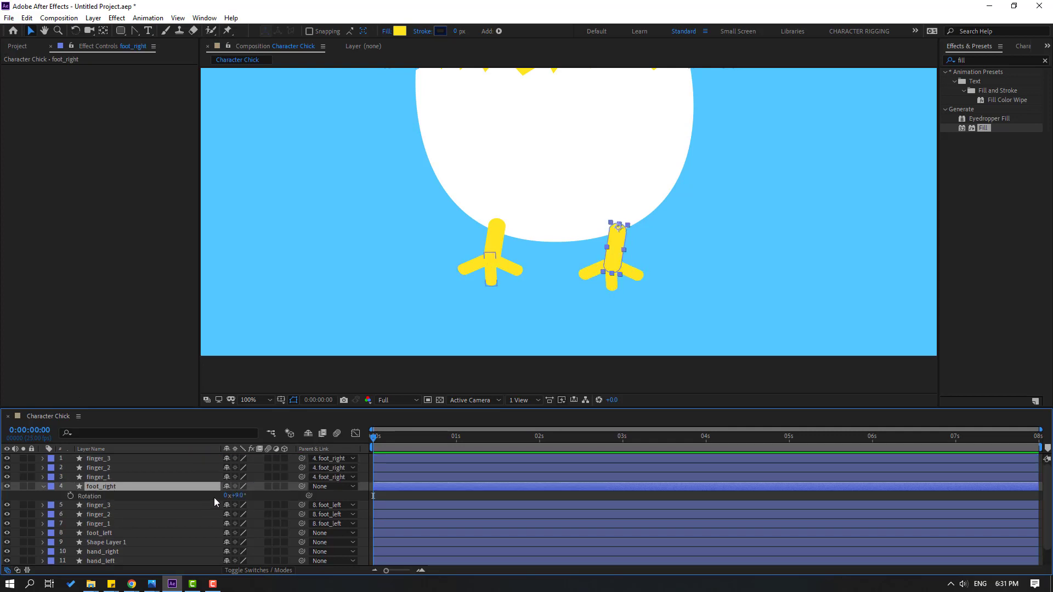
{"action": "left_click_drag", "start_coordinate": [236, 495], "coordinate": [228, 495]}
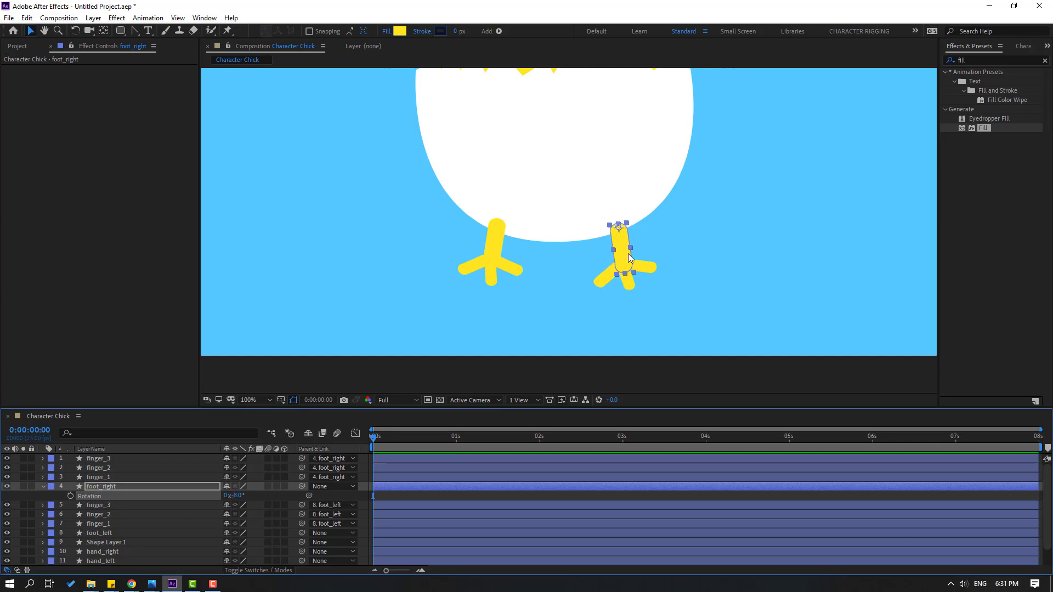
{"action": "left_click_drag", "start_coordinate": [618, 249], "coordinate": [610, 257]}
{"action": "left_click", "coordinate": [704, 259]}
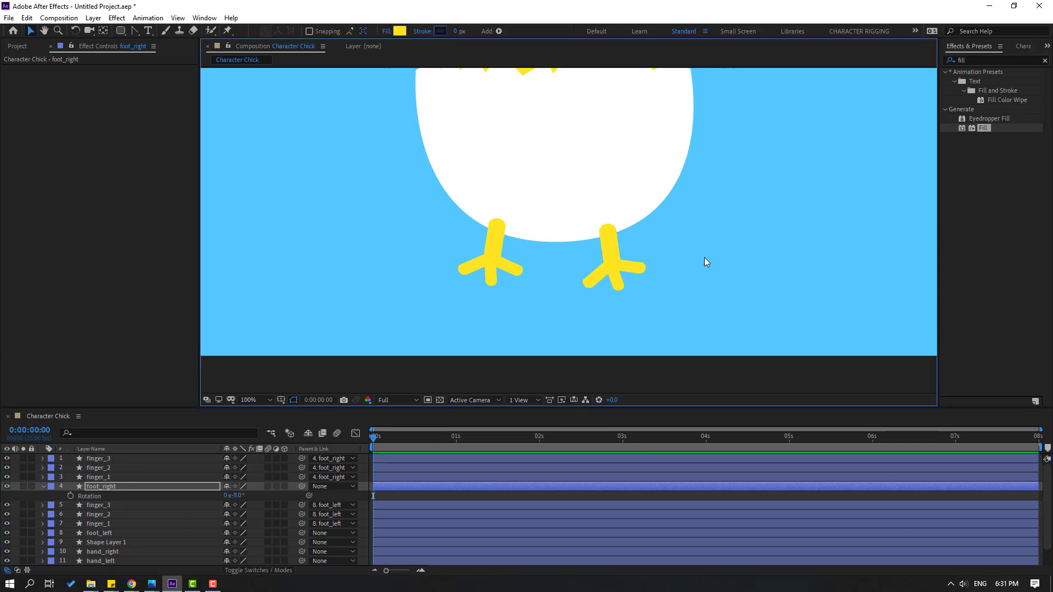
{"action": "left_click", "coordinate": [43, 486]}
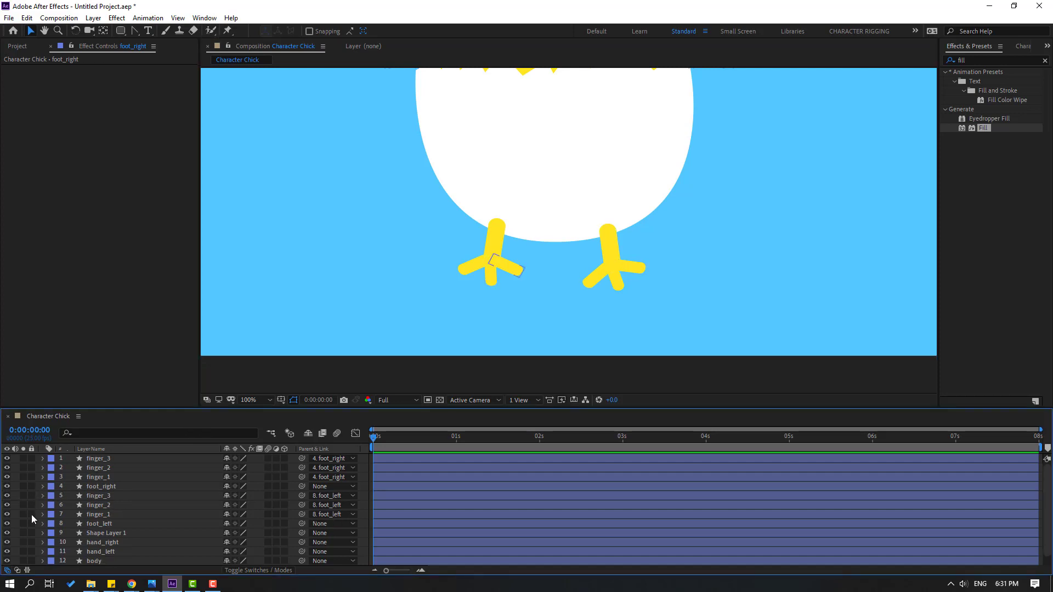
Rename the white eggshell layer, Shape Layer 1, to egg
{"action": "left_click", "coordinate": [114, 535]}
{"action": "scroll", "coordinate": [422, 247], "scroll_direction": "down", "scroll_amount": 2}
{"action": "key", "text": "Return"}
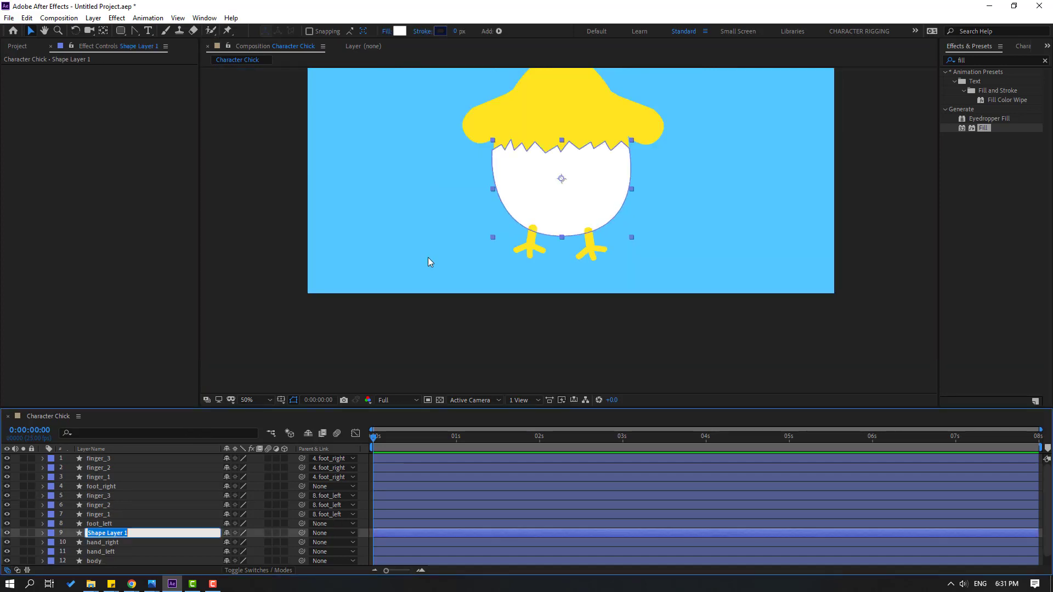
{"action": "type", "text": "egg"}
{"action": "key", "text": "Return"}
Draw a small ellipse on a new shape layer over the top end of the left leg
{"action": "left_click", "coordinate": [267, 379]}
{"action": "key", "text": "shift+slash"}
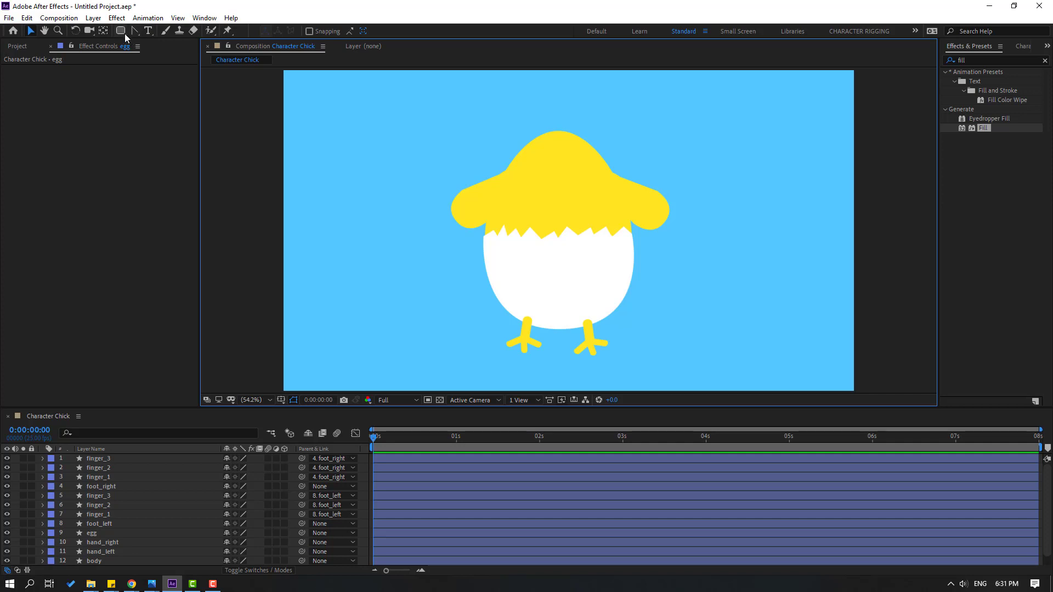
{"action": "left_click_drag", "start_coordinate": [124, 32], "coordinate": [145, 54]}
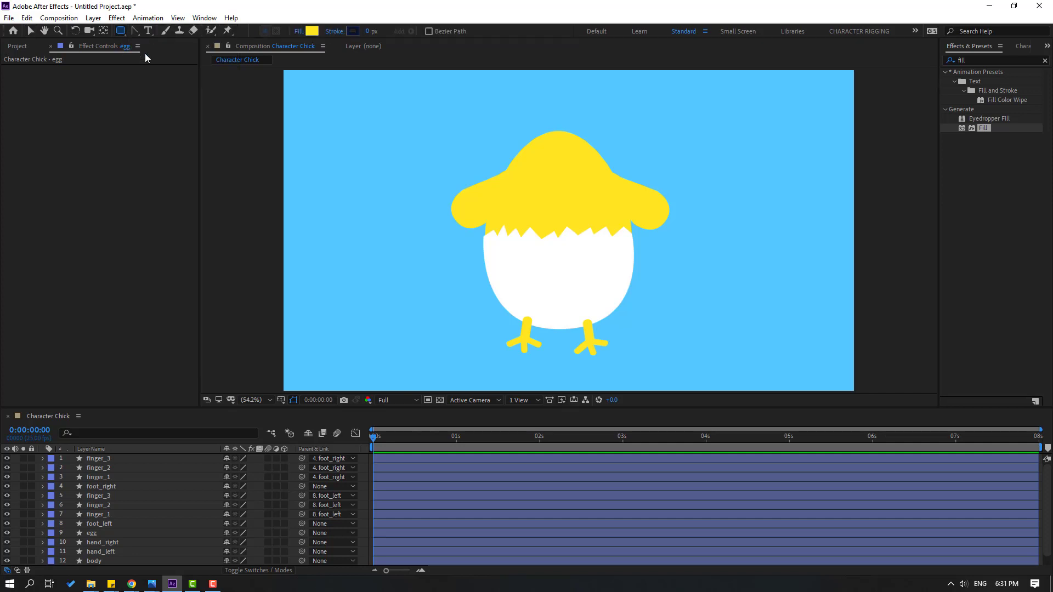
{"action": "scroll", "coordinate": [554, 306], "scroll_direction": "up", "scroll_amount": 5}
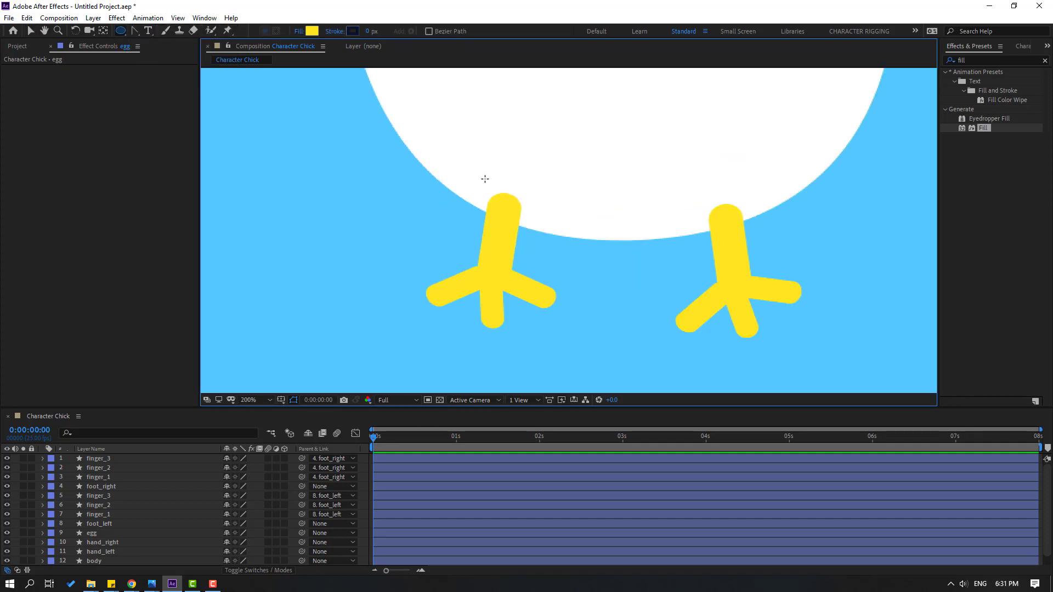
{"action": "left_click_drag", "start_coordinate": [480, 173], "coordinate": [531, 218]}
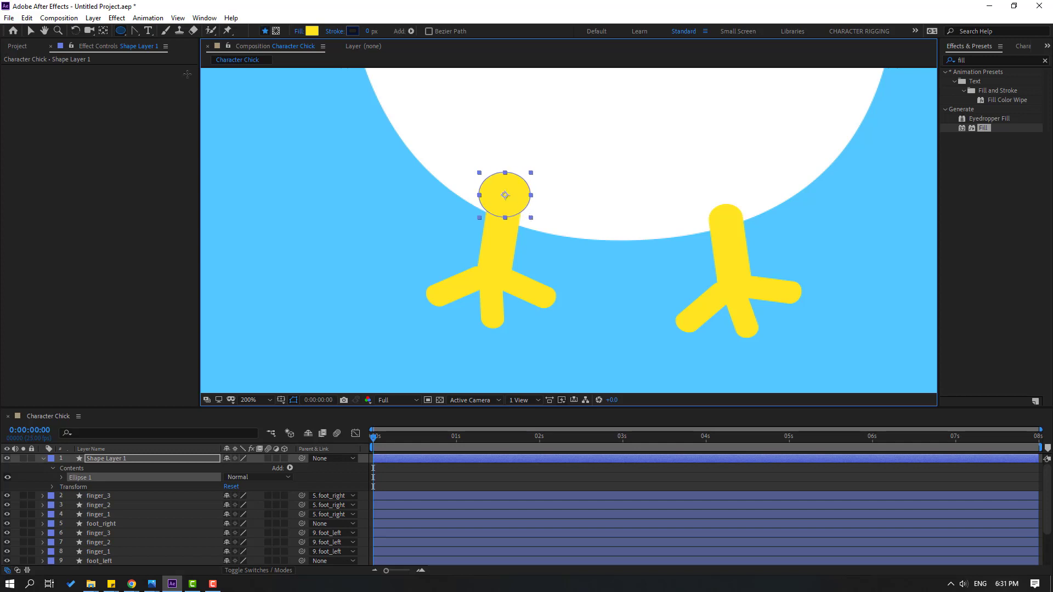
{"action": "left_click", "coordinate": [30, 31]}
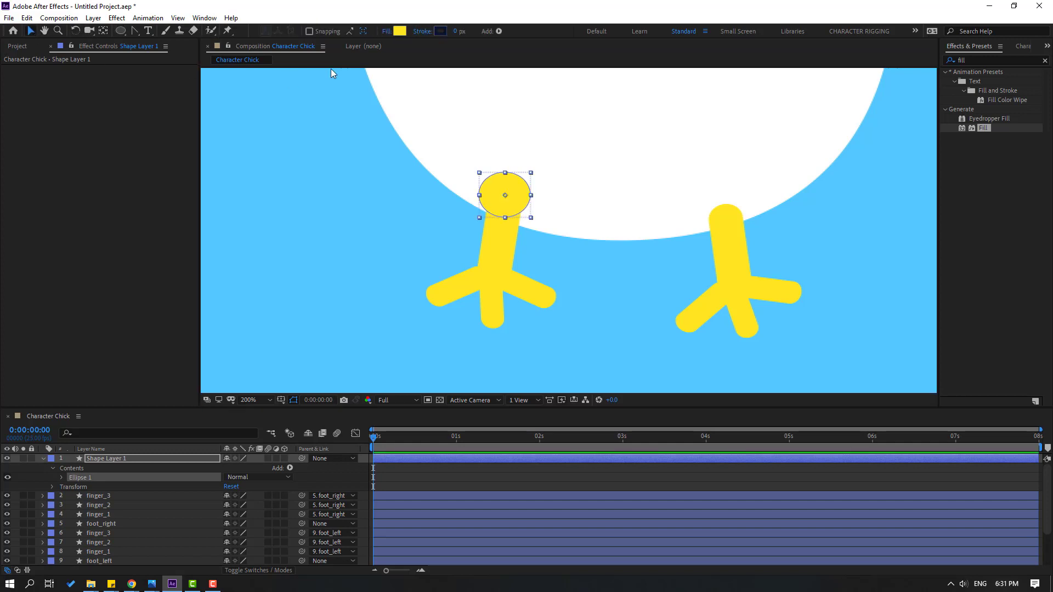
Set the new ellipse's fill to light grey, E3E3E3
{"action": "left_click", "coordinate": [400, 33]}
{"action": "left_click", "coordinate": [649, 455]}
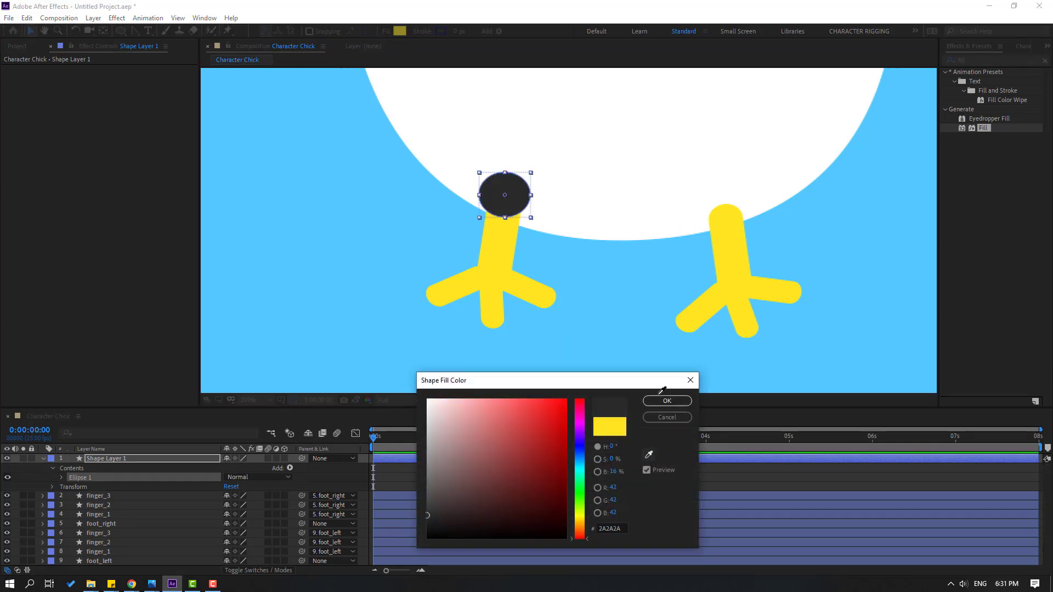
{"action": "left_click", "coordinate": [627, 176]}
{"action": "left_click_drag", "start_coordinate": [433, 406], "coordinate": [424, 410]}
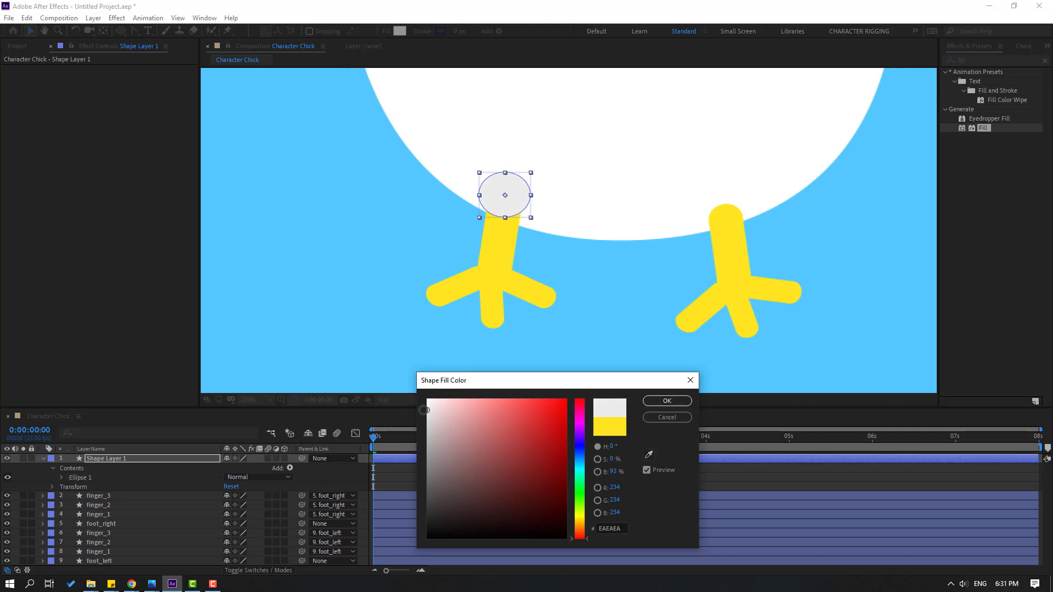
{"action": "left_click", "coordinate": [667, 401]}
Place the grey ellipse layer between foot_left and egg, and nudge it to centre around the left leg's top end
{"action": "left_click", "coordinate": [43, 460]}
{"action": "left_click_drag", "start_coordinate": [86, 459], "coordinate": [127, 535]}
{"action": "left_click_drag", "start_coordinate": [509, 199], "coordinate": [511, 201]}
{"action": "left_click", "coordinate": [245, 268]}
{"action": "scroll", "coordinate": [245, 268], "scroll_direction": "down", "scroll_amount": 1}
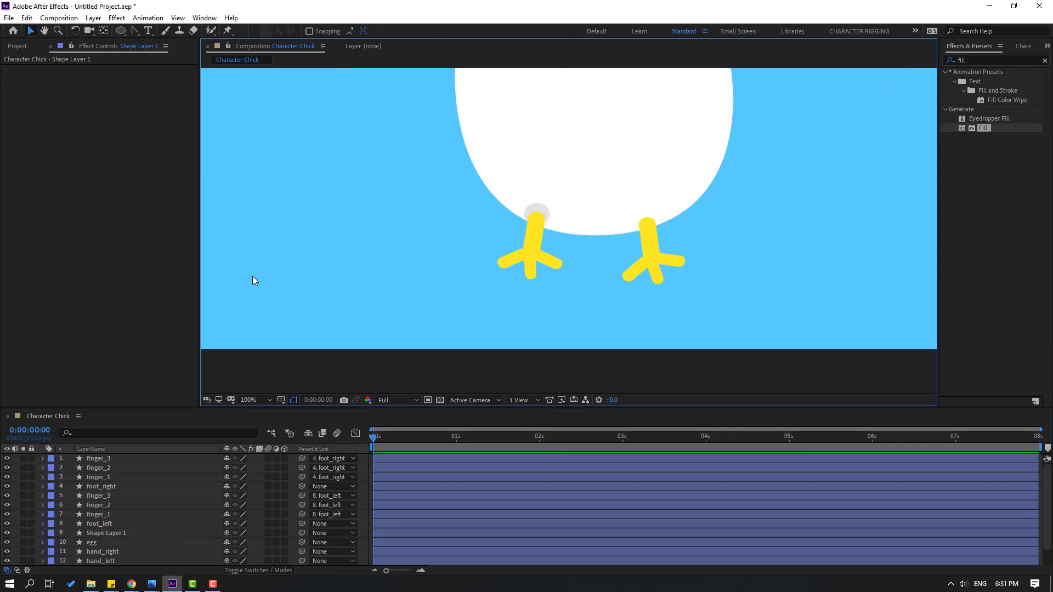
{"action": "key", "text": "period"}
{"action": "key", "text": "period"}
{"action": "left_click", "coordinate": [469, 154]}
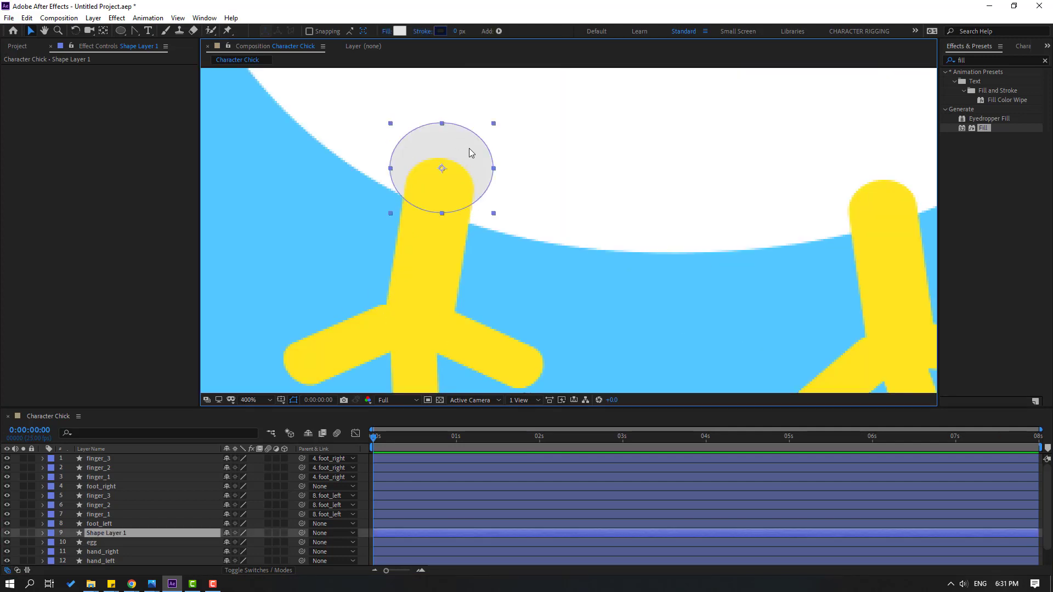
{"action": "left_click_drag", "start_coordinate": [469, 148], "coordinate": [470, 149]}
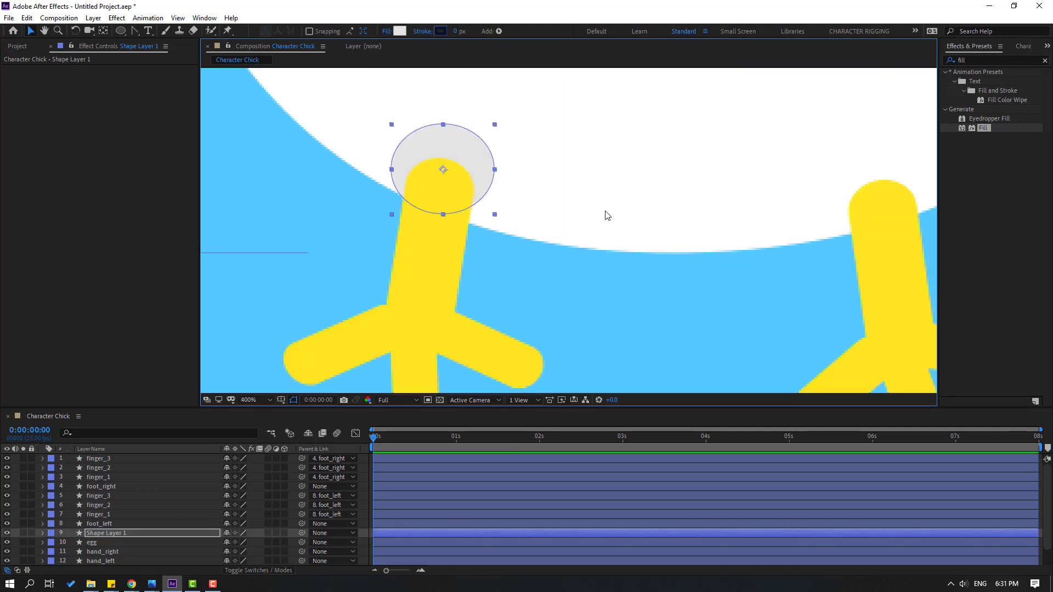
{"action": "left_click_drag", "start_coordinate": [606, 216], "coordinate": [561, 215]}
Duplicate the grey ellipse, move the copy behind the right leg's top end, and rotate it to -13°
{"action": "key", "text": "ctrl+d"}
{"action": "left_click_drag", "start_coordinate": [441, 187], "coordinate": [843, 229]}
{"action": "left_click_drag", "start_coordinate": [832, 232], "coordinate": [806, 210]}
{"action": "key", "text": "r"}
{"action": "left_click_drag", "start_coordinate": [235, 542], "coordinate": [231, 543]}
{"action": "scroll", "coordinate": [625, 327], "scroll_direction": "down", "scroll_amount": 6}
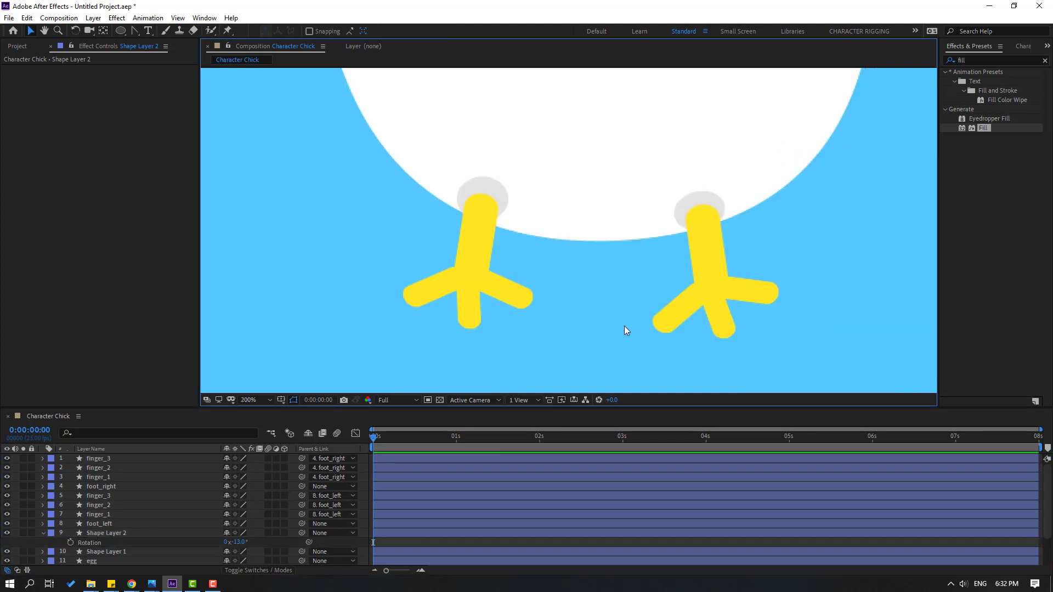
Nudge the left leg slightly up and right so its top end sits further inside the grey ellipse
{"action": "scroll", "coordinate": [461, 323], "scroll_direction": "up", "scroll_amount": 6}
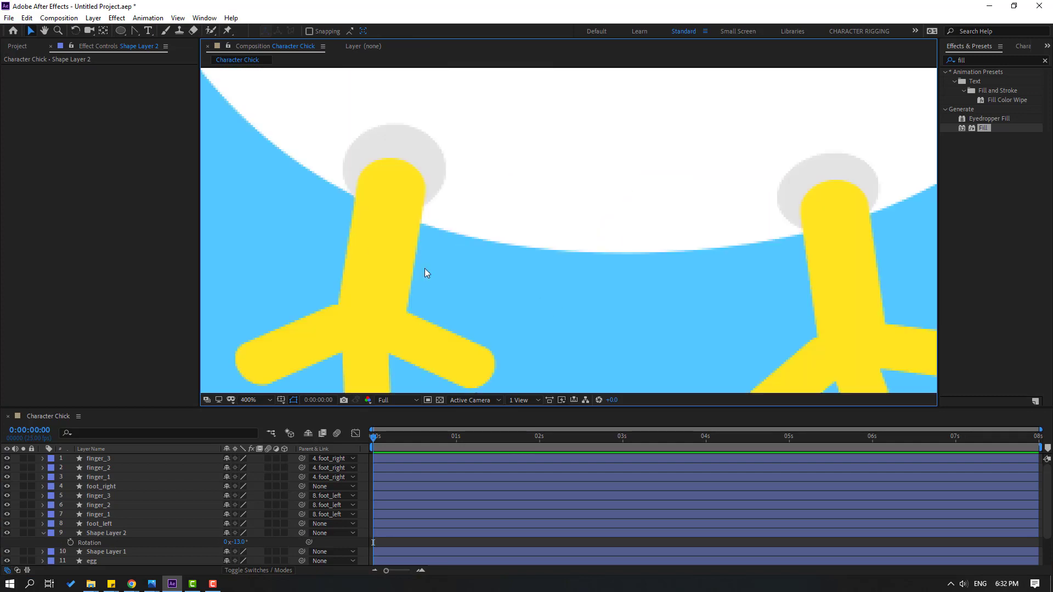
{"action": "left_click", "coordinate": [377, 237]}
{"action": "left_click", "coordinate": [855, 264]}
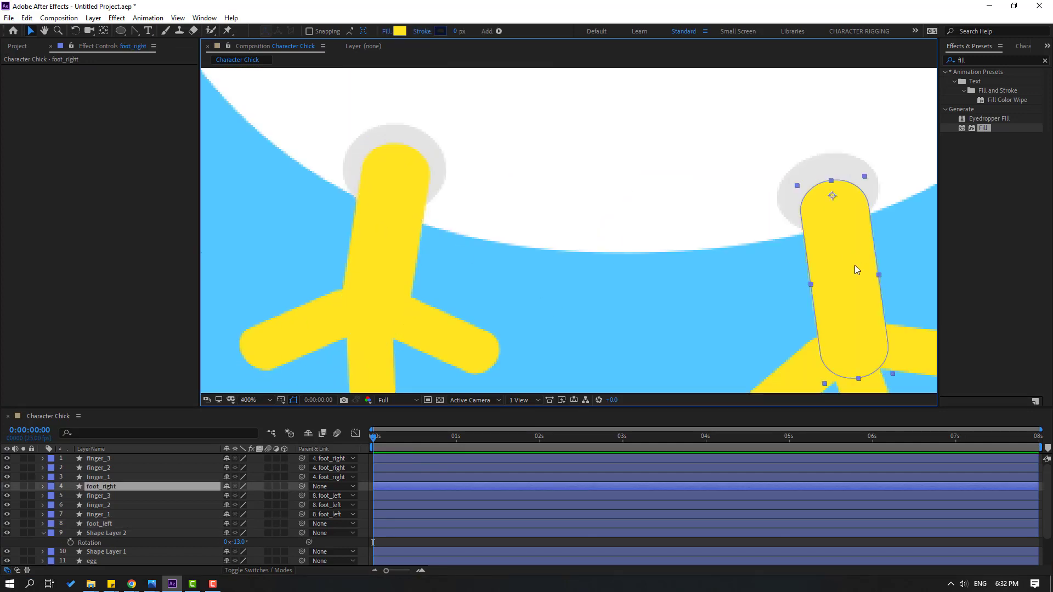
{"action": "scroll", "coordinate": [536, 351], "scroll_direction": "down", "scroll_amount": 6}
{"action": "left_click", "coordinate": [536, 351]}
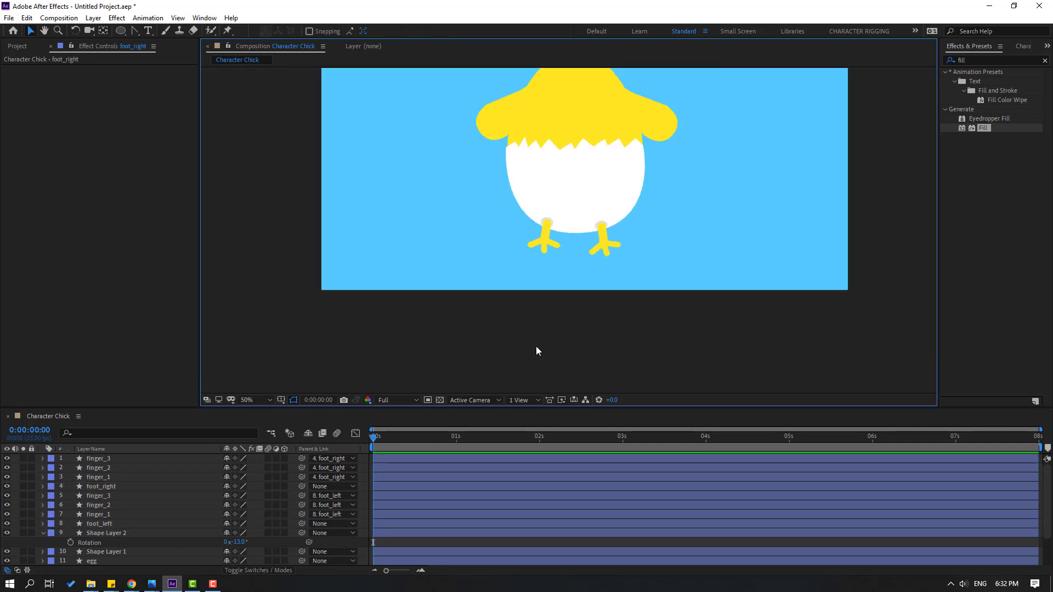
Parent both grey ellipse layers, Shape Layer 1 and Shape Layer 2, to the body layer
{"action": "left_click", "coordinate": [42, 534]}
{"action": "left_click", "coordinate": [129, 535]}
{"action": "left_click", "coordinate": [120, 540], "text": "shift"}
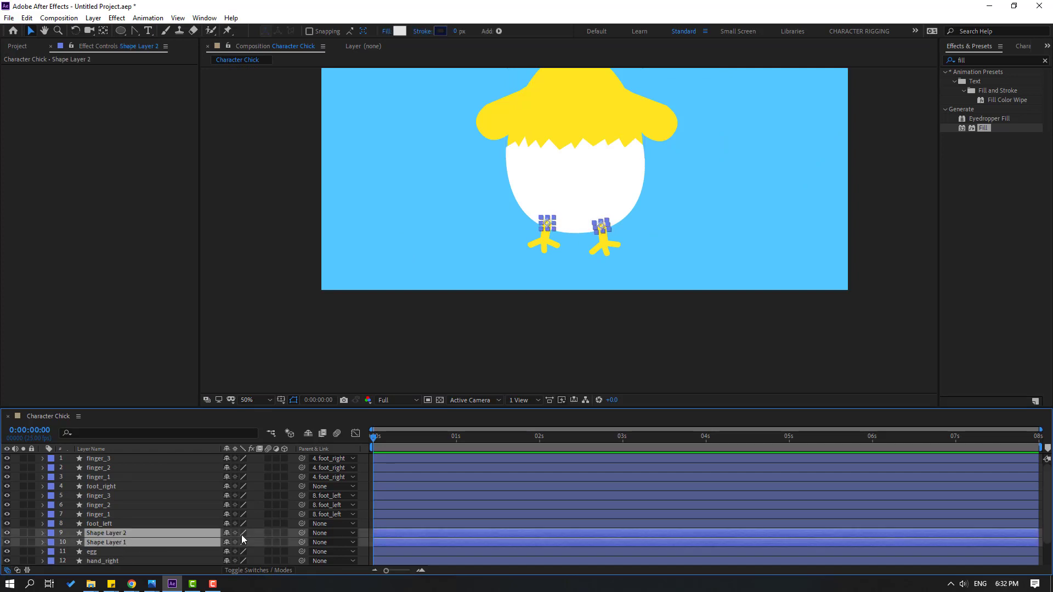
{"action": "left_click_drag", "start_coordinate": [301, 532], "coordinate": [102, 547]}
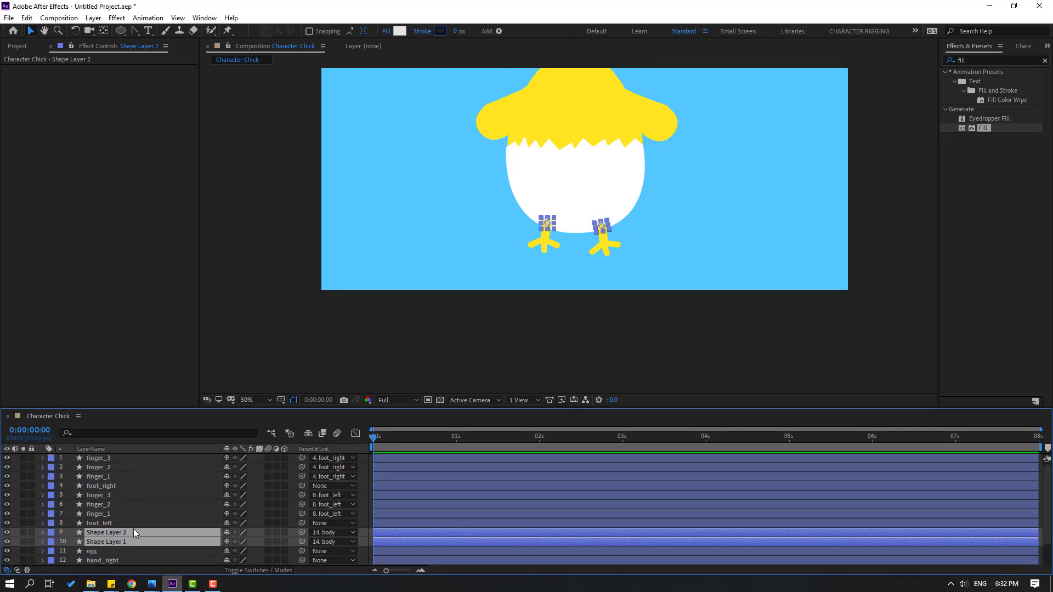
{"action": "left_click", "coordinate": [270, 357]}
{"action": "scroll", "coordinate": [446, 205], "scroll_direction": "up", "scroll_amount": 3}
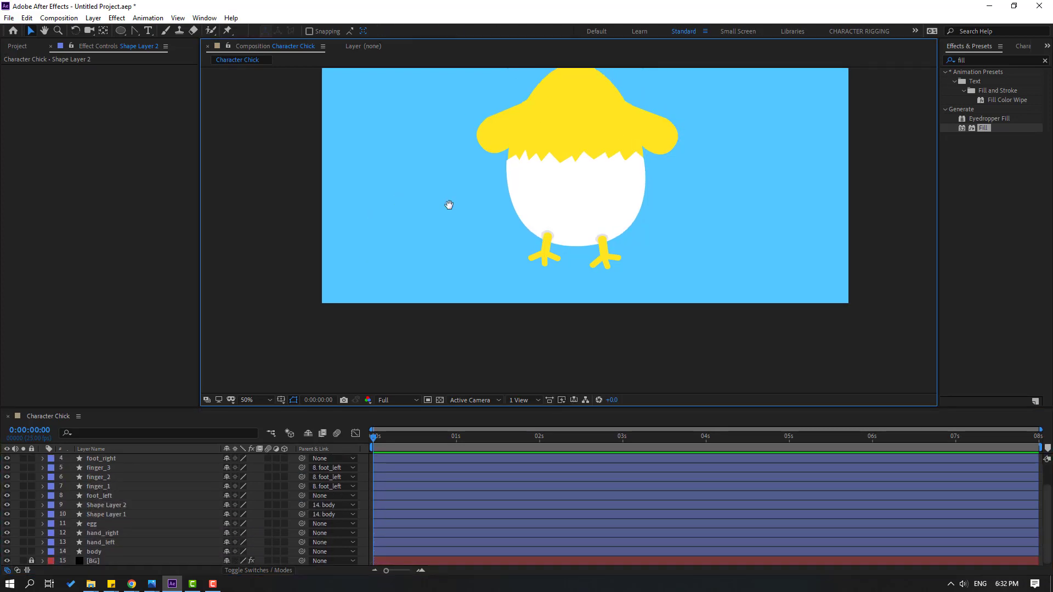
Draw a circle with the Ellipse tool on a new shape layer, over the left part of the chick's head
{"action": "left_click", "coordinate": [249, 400]}
{"action": "left_click", "coordinate": [282, 219]}
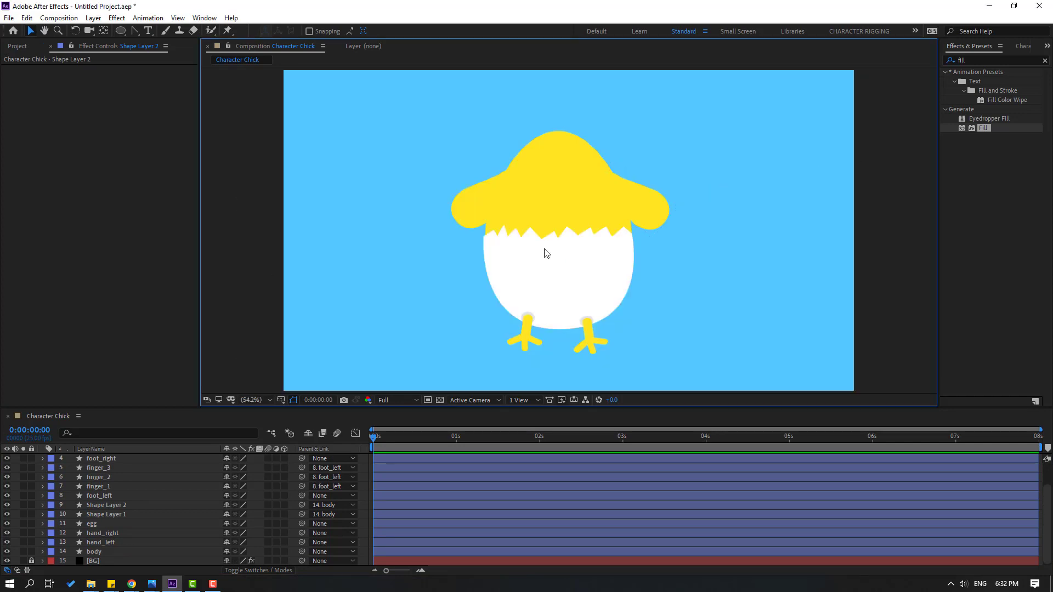
{"action": "left_click_drag", "start_coordinate": [120, 32], "coordinate": [148, 57]}
{"action": "scroll", "coordinate": [557, 170], "scroll_direction": "up", "scroll_amount": 1}
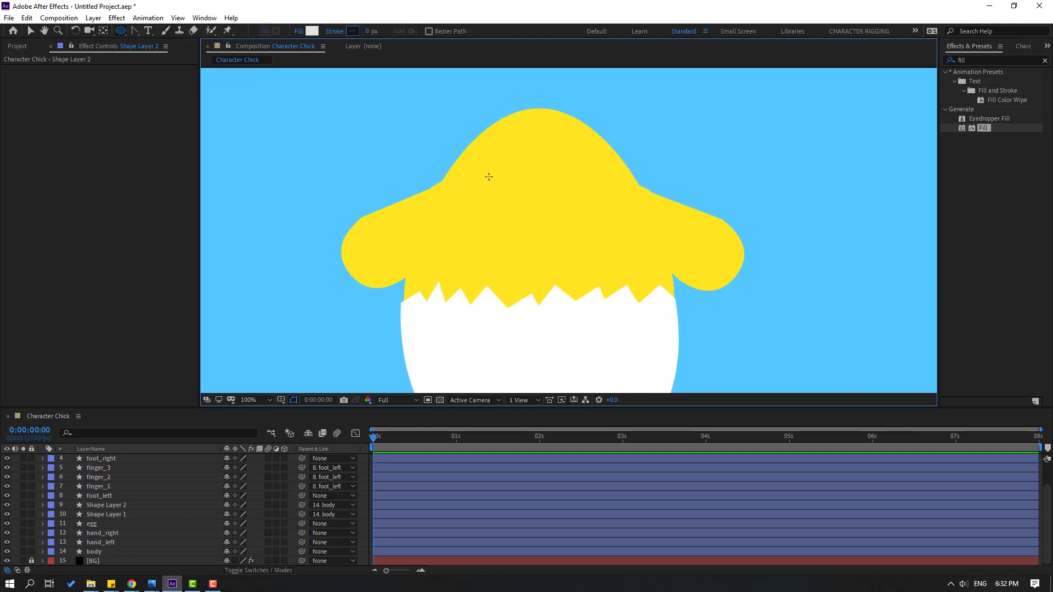
{"action": "mouse_move", "coordinate": [482, 162]}
{"action": "left_mouse_down"}
{"action": "mouse_move", "coordinate": [499, 195]}
{"action": "mouse_move", "coordinate": [527, 208]}
{"action": "left_mouse_up"}
{"action": "left_click", "coordinate": [30, 31]}
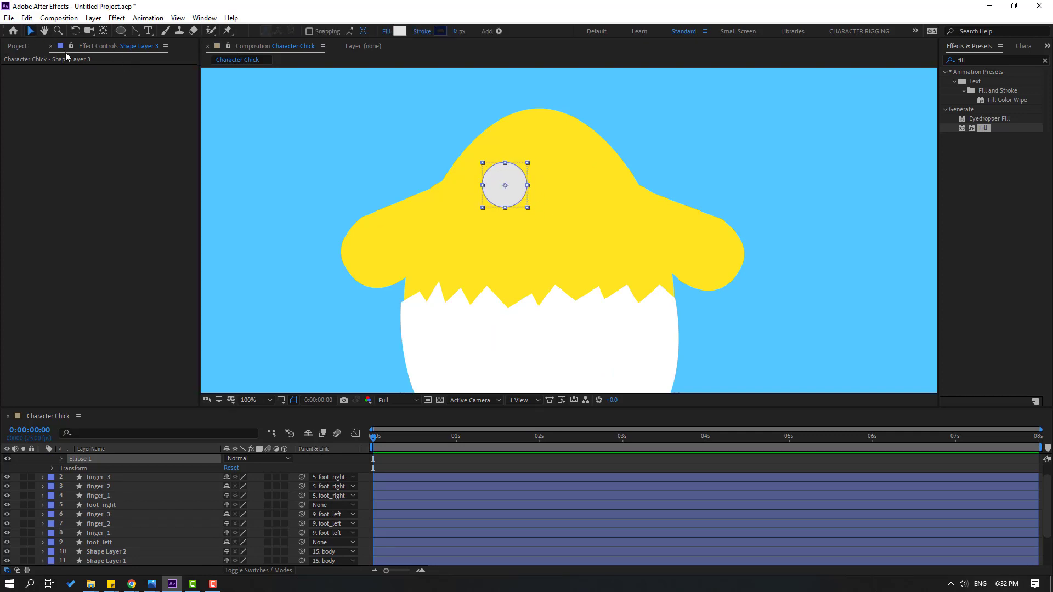
Fill the eye circle with white, FFFFFF, and move it up and slightly right on the head
{"action": "left_click", "coordinate": [400, 30]}
{"action": "left_click_drag", "start_coordinate": [437, 400], "coordinate": [403, 388]}
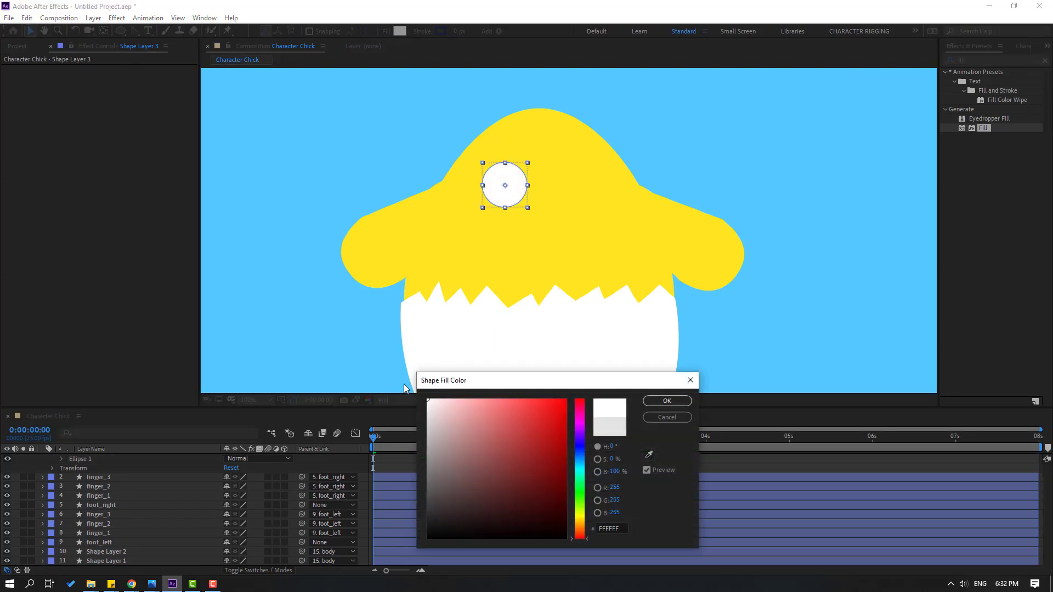
{"action": "left_click", "coordinate": [657, 400]}
{"action": "scroll", "coordinate": [524, 153], "scroll_direction": "up", "scroll_amount": 1}
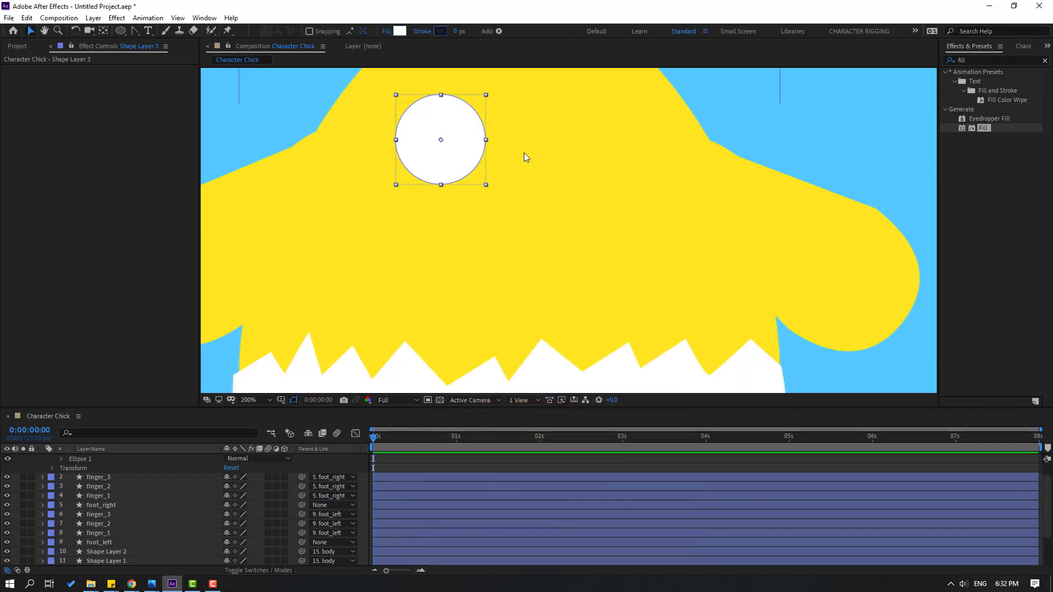
{"action": "left_click_drag", "start_coordinate": [558, 175], "coordinate": [558, 273]}
{"action": "left_click_drag", "start_coordinate": [454, 248], "coordinate": [466, 198]}
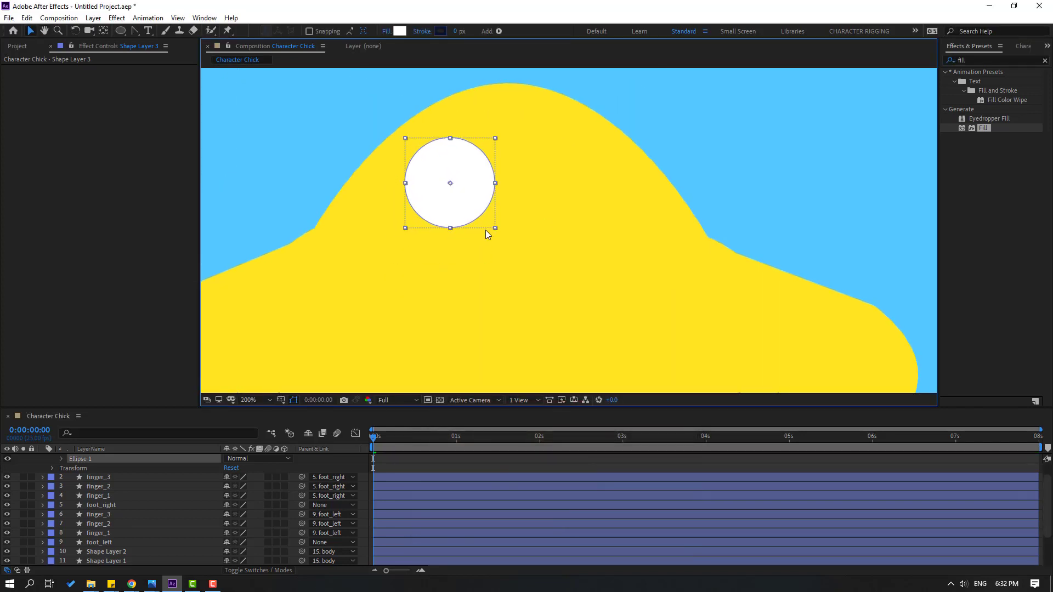
Duplicate the white circle inside its shape layer and shift the copy right, leaving a small gap between the eyes
{"action": "key", "text": "ctrl+d"}
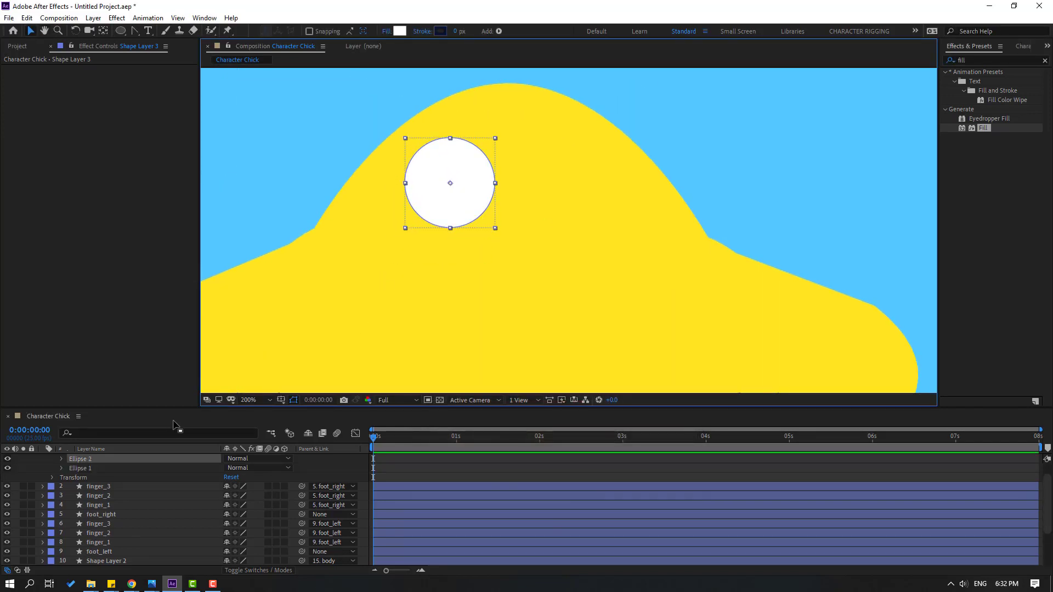
{"action": "key", "text": "shift+Right"}
{"action": "key", "text": "shift+Right"}
{"action": "key", "text": "shift+Right"}
{"action": "key", "text": "shift+Right"}
{"action": "key", "text": "shift+Right"}
{"action": "key", "text": "shift+Right"}
{"action": "key", "text": "shift+Right"}
{"action": "key", "text": "shift+Right"}
{"action": "key", "text": "shift+Right"}
{"action": "key", "text": "shift+Right"}
{"action": "key", "text": "shift+Right"}
{"action": "key", "text": "shift+Right"}
{"action": "key", "text": "shift+Right"}
{"action": "key", "text": "shift+Right"}
{"action": "key", "text": "shift+Right"}
{"action": "key", "text": "shift+Right"}
{"action": "key", "text": "shift+Right"}
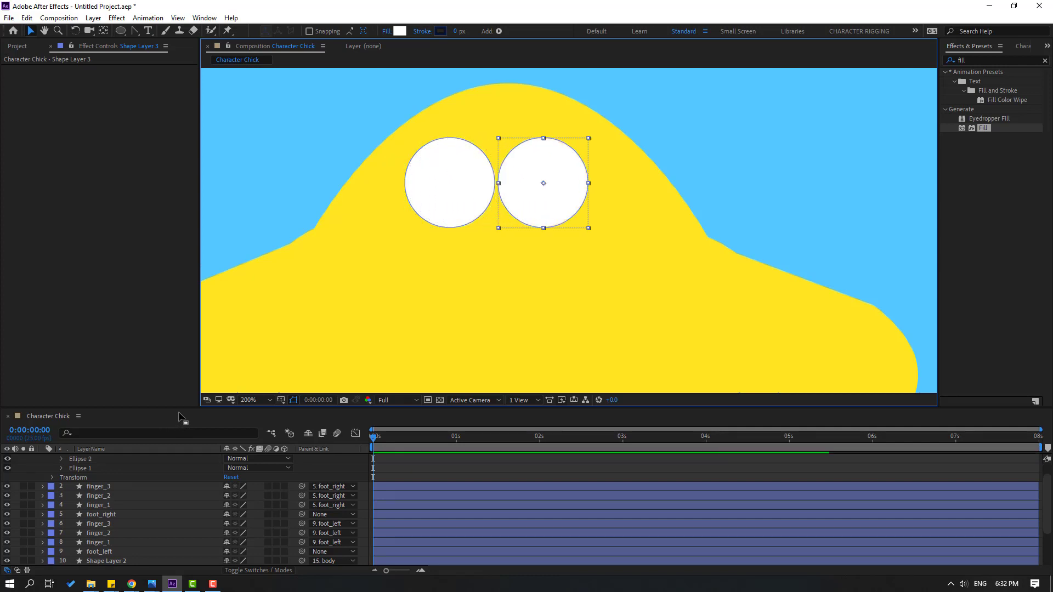
{"action": "key", "text": "Right"}
{"action": "key", "text": "Right"}
{"action": "key", "text": "Right"}
{"action": "key", "text": "Right"}
{"action": "key", "text": "Right"}
{"action": "scroll", "coordinate": [84, 517], "scroll_direction": "up", "scroll_amount": 1}
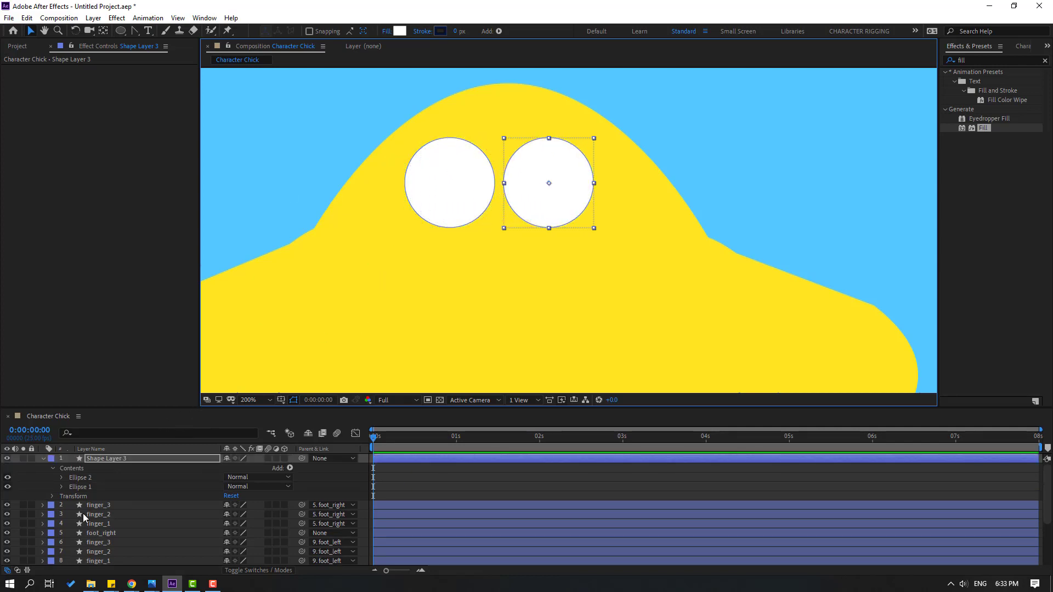
{"action": "left_click", "coordinate": [93, 459]}
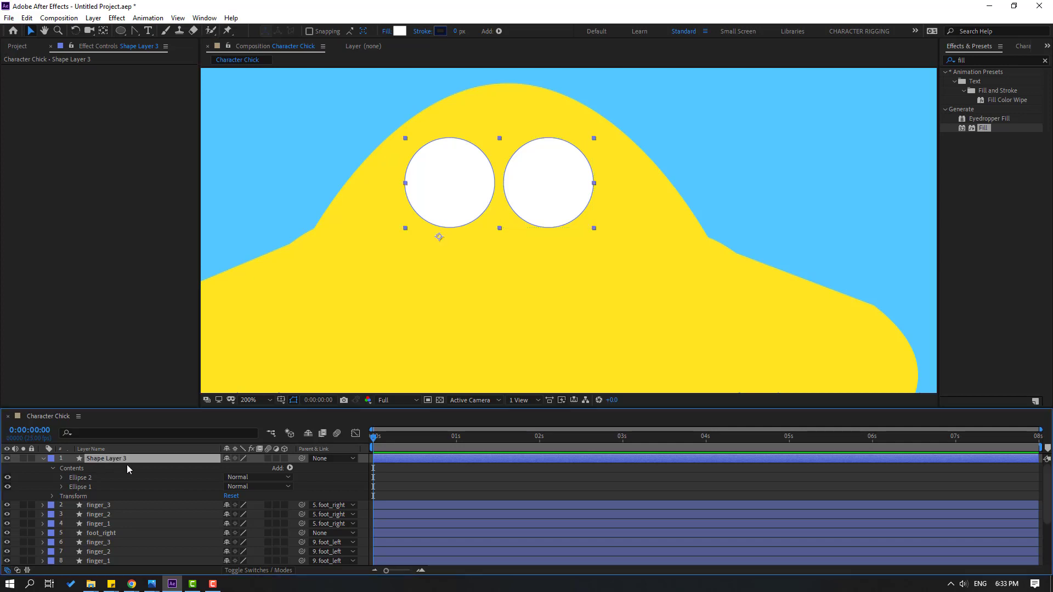
{"action": "left_click", "coordinate": [82, 487]}
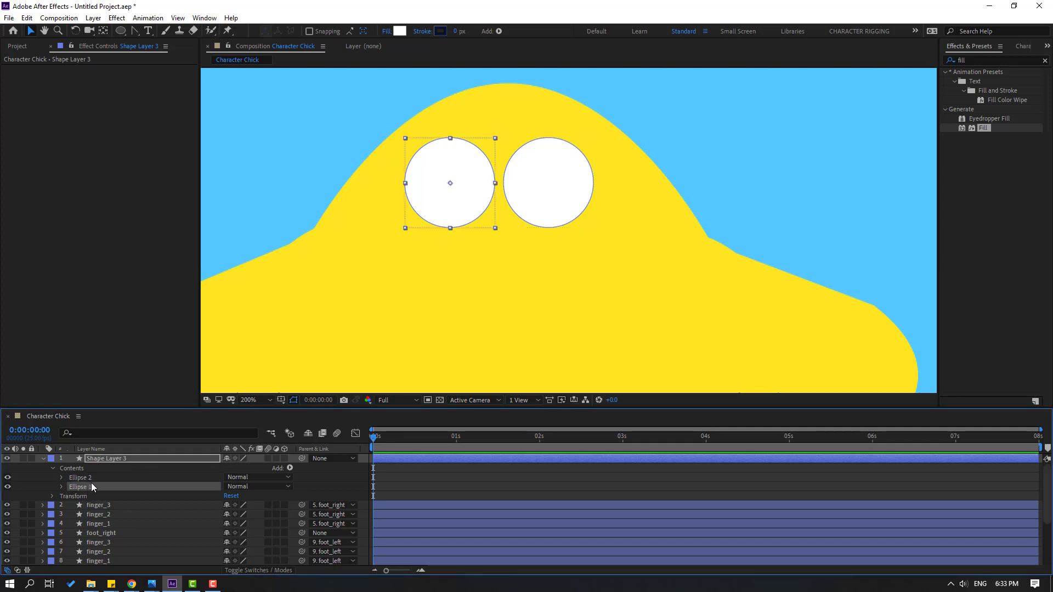
{"action": "left_click", "coordinate": [92, 478]}
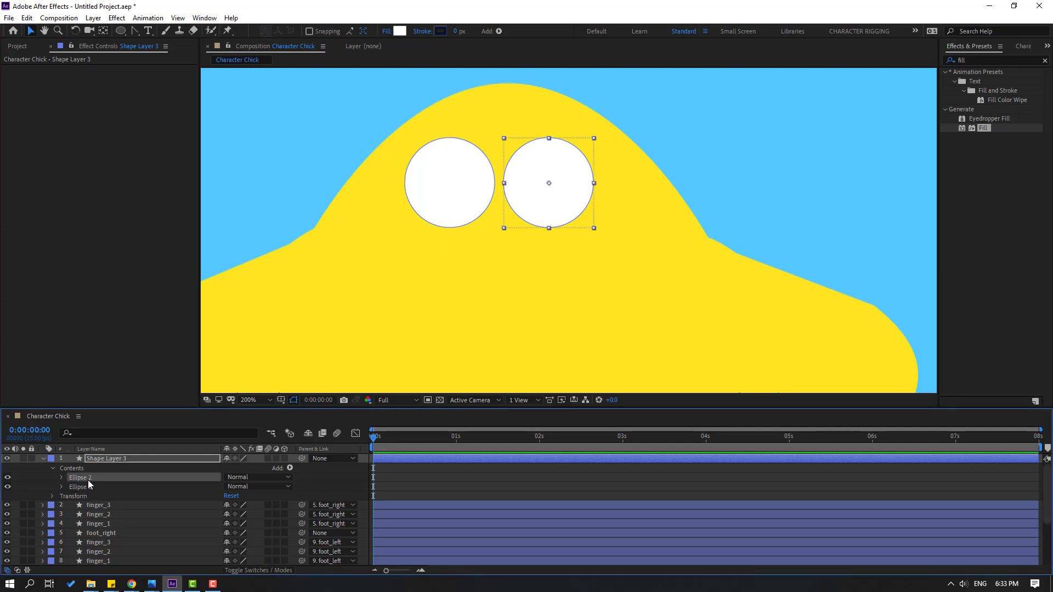
{"action": "key", "text": "ctrl+d"}
{"action": "key", "text": "ctrl+d"}
{"action": "key", "text": "ctrl+d"}
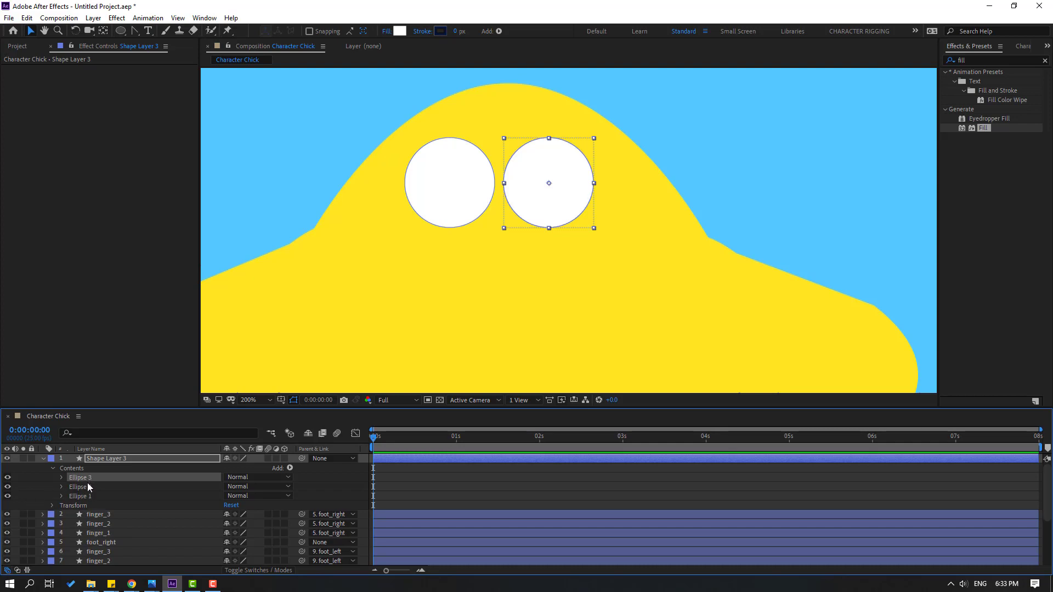
{"action": "left_click_drag", "start_coordinate": [553, 208], "coordinate": [482, 312]}
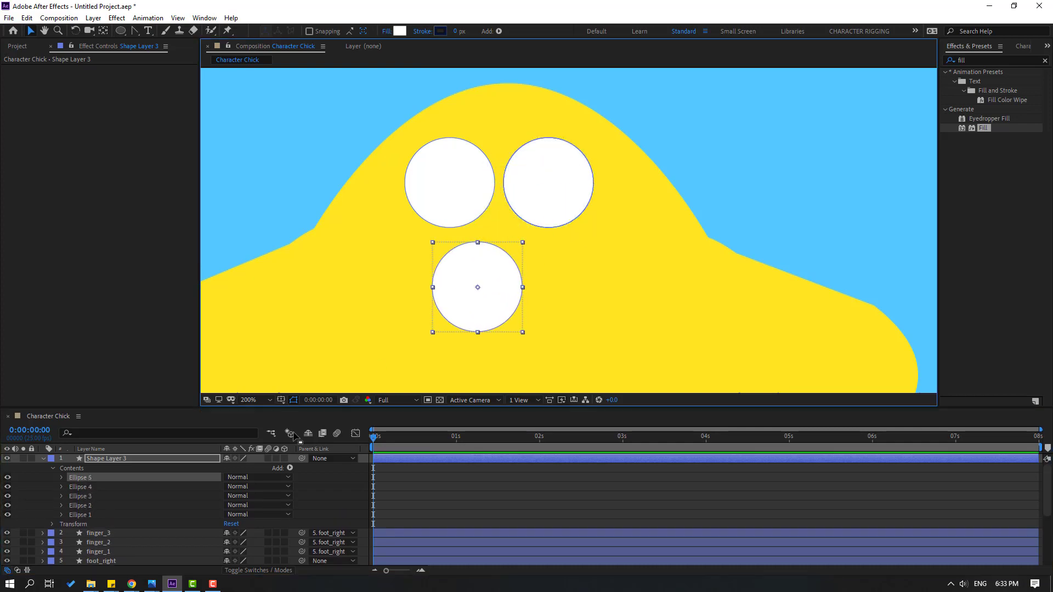
{"action": "key", "text": "Delete"}
{"action": "left_click", "coordinate": [100, 481]}
{"action": "key", "text": "Delete"}
{"action": "left_click", "coordinate": [97, 478]}
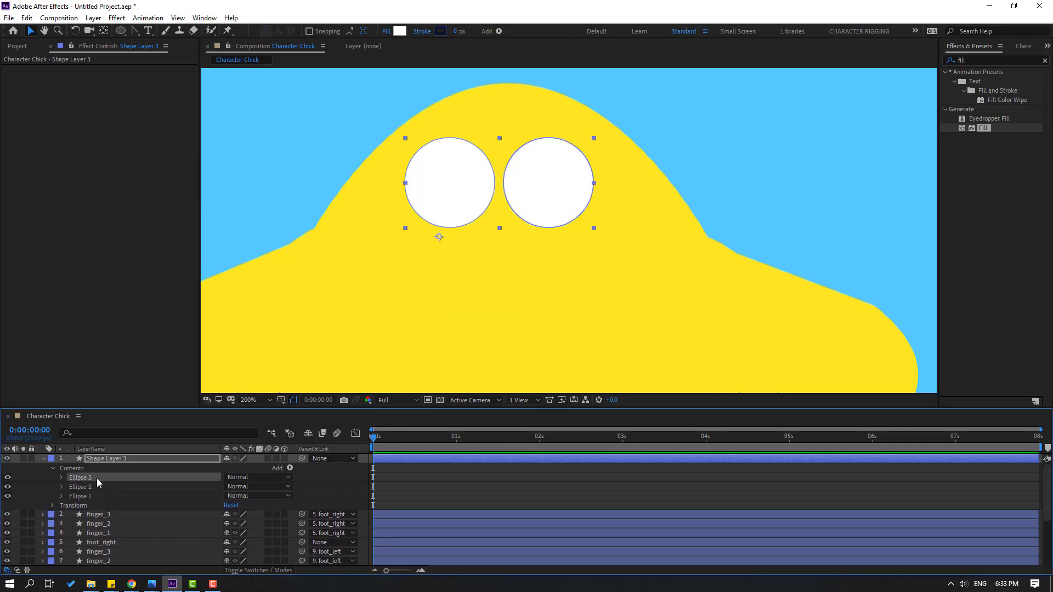
{"action": "key", "text": "Delete"}
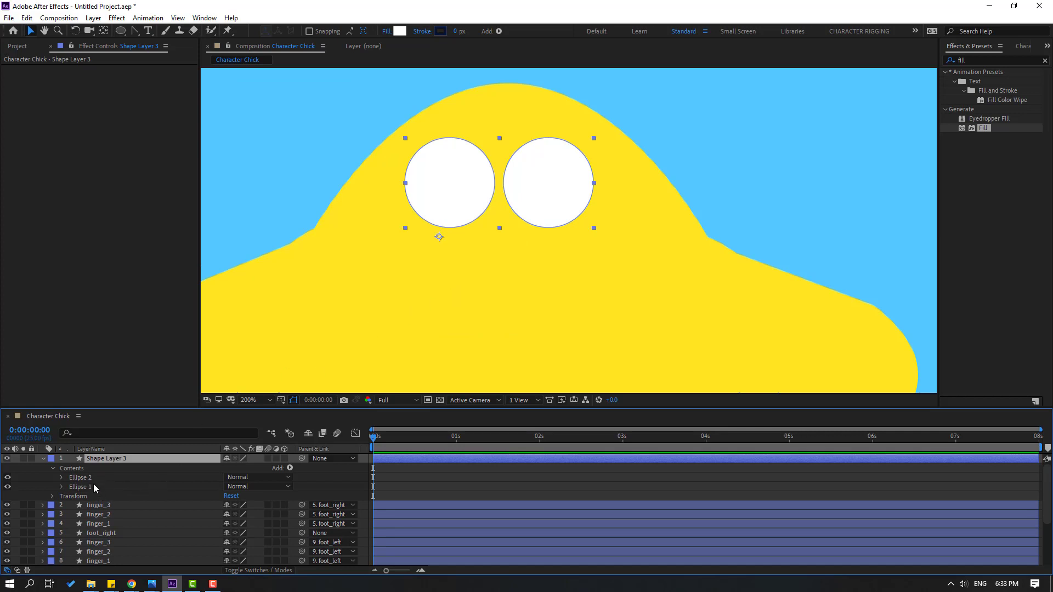
Nudge the right eye circle, Ellipse 2, left until its edge just touches the left eye circle
{"action": "left_click", "coordinate": [90, 480]}
{"action": "key", "text": "shift+Left"}
{"action": "key", "text": "shift+Left"}
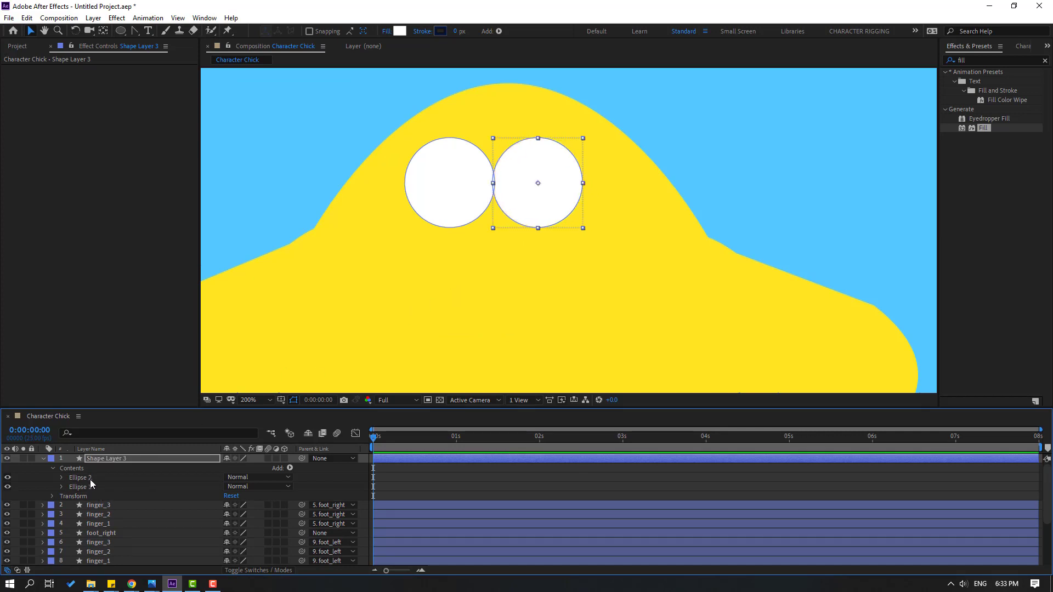
{"action": "key", "text": "Right"}
{"action": "key", "text": "Right"}
{"action": "left_click", "coordinate": [733, 157]}
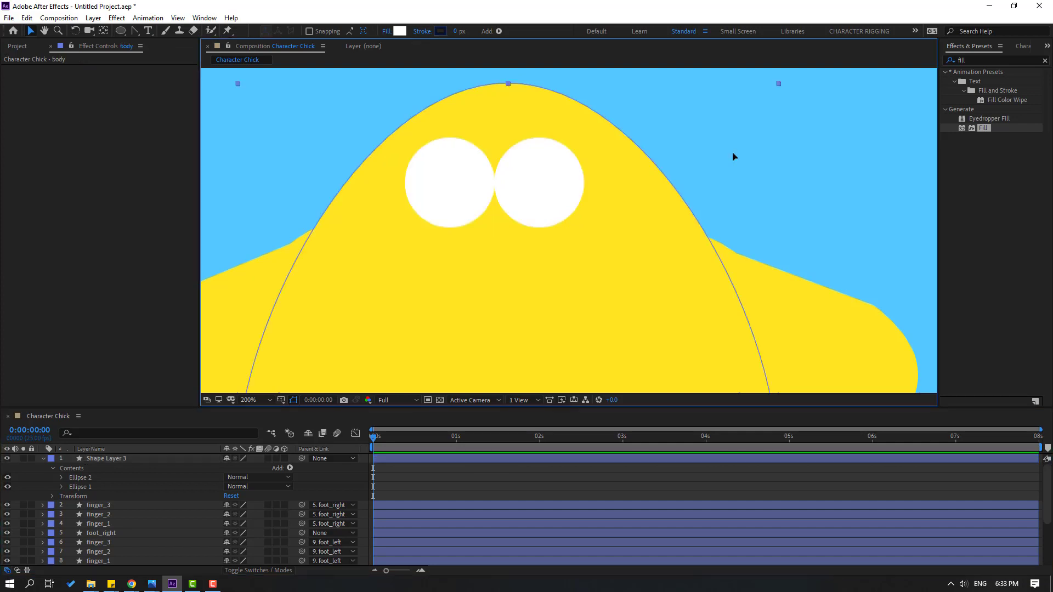
Move the eye layer's anchor point to the spot where the two white circles meet
{"action": "scroll", "coordinate": [734, 157], "scroll_direction": "down", "scroll_amount": 4}
{"action": "scroll", "coordinate": [727, 182], "scroll_direction": "up", "scroll_amount": 2}
{"action": "scroll", "coordinate": [736, 223], "scroll_direction": "down", "scroll_amount": 2}
{"action": "left_click", "coordinate": [740, 195]}
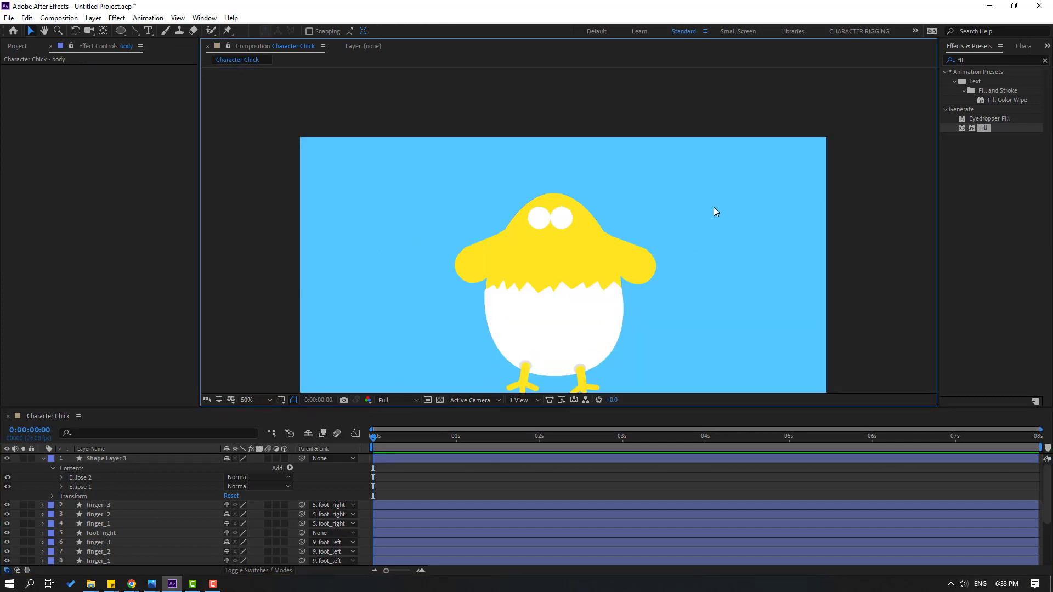
{"action": "scroll", "coordinate": [552, 213], "scroll_direction": "up", "scroll_amount": 3}
{"action": "left_click", "coordinate": [544, 215]}
{"action": "scroll", "coordinate": [378, 165], "scroll_direction": "up", "scroll_amount": 1}
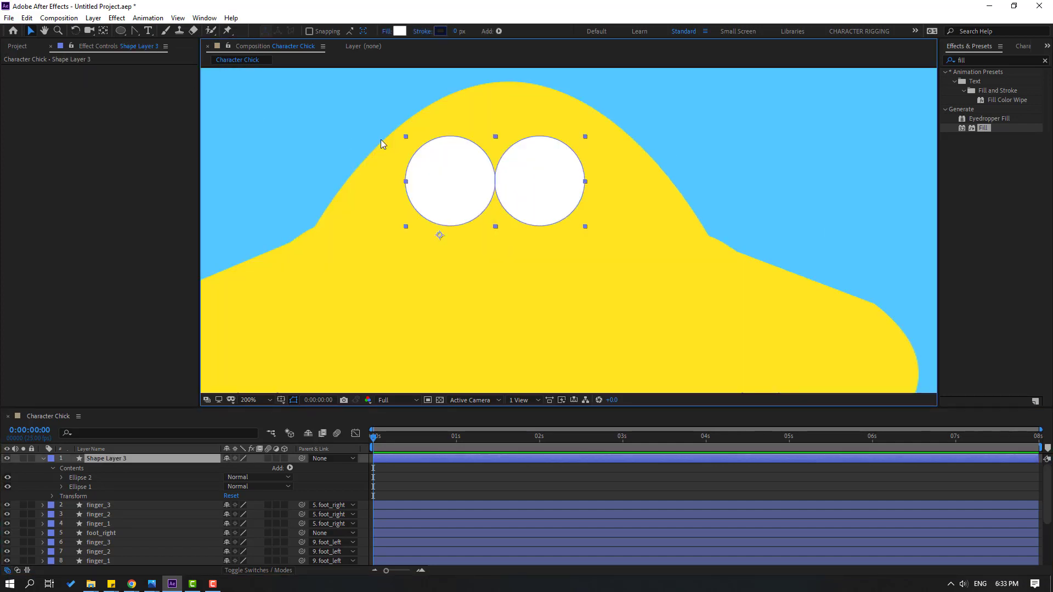
{"action": "left_click", "coordinate": [103, 31]}
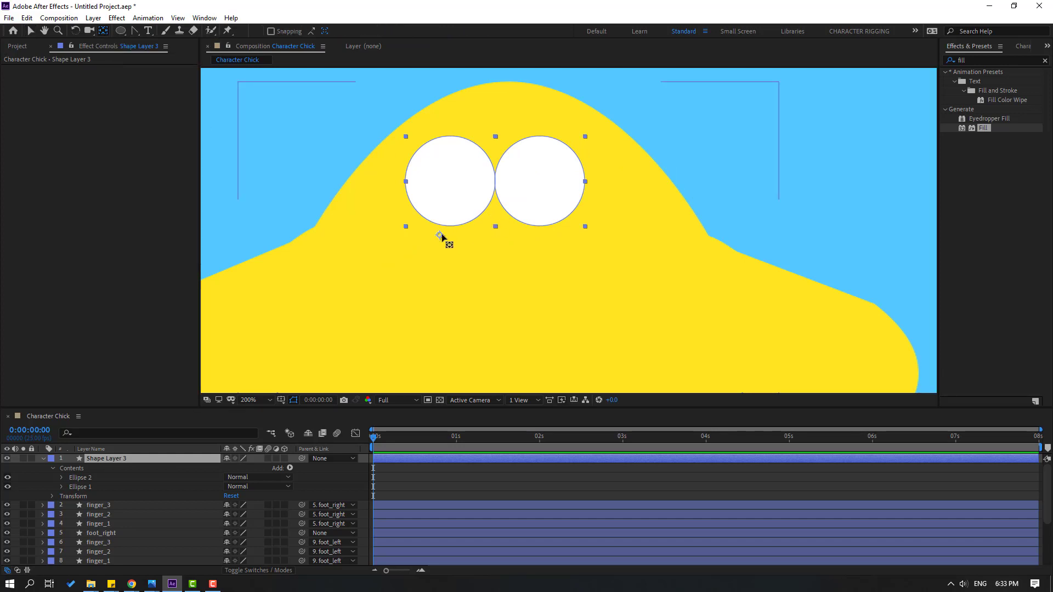
{"action": "left_click_drag", "start_coordinate": [444, 235], "coordinate": [498, 181]}
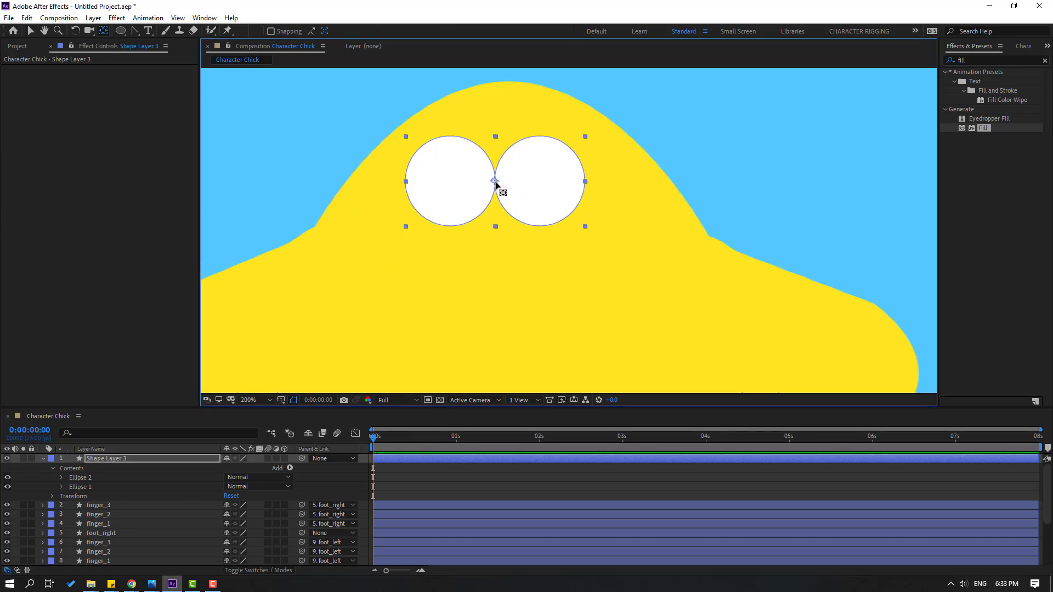
{"action": "left_click", "coordinate": [30, 31]}
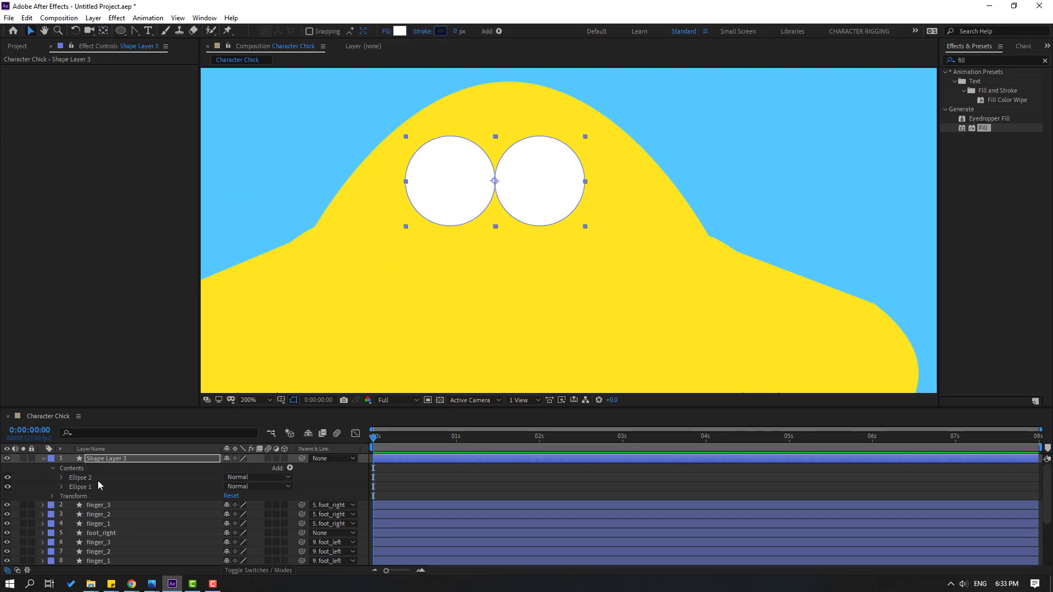
Collapse the eye shape layer and rename it eyes_white
{"action": "left_click", "coordinate": [43, 458]}
{"action": "key", "text": "Return"}
{"action": "type", "text": "ey"}
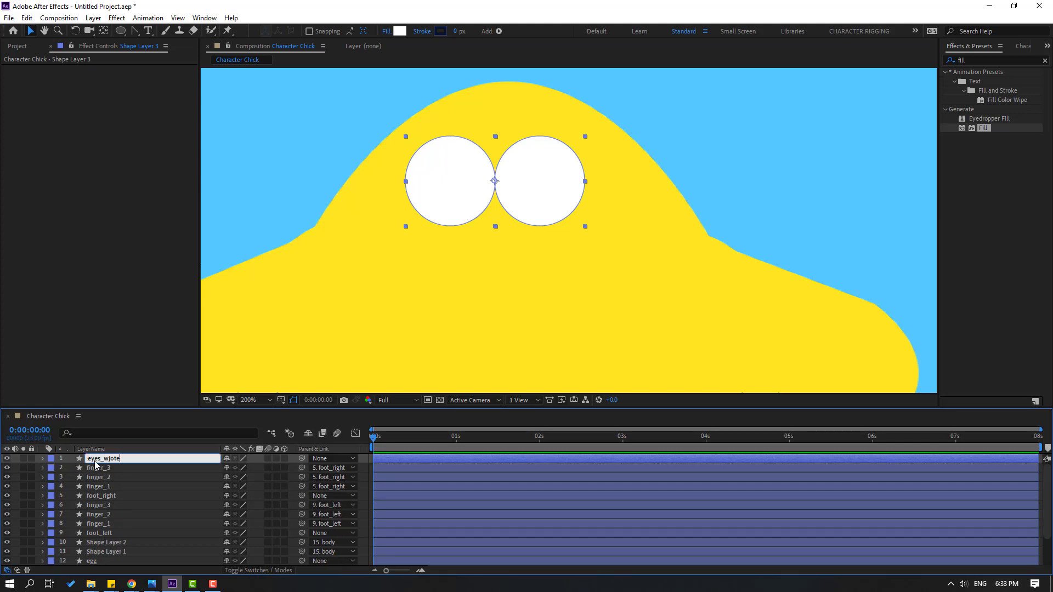
{"action": "type", "text": "es_white"}
{"action": "key", "text": "Return"}
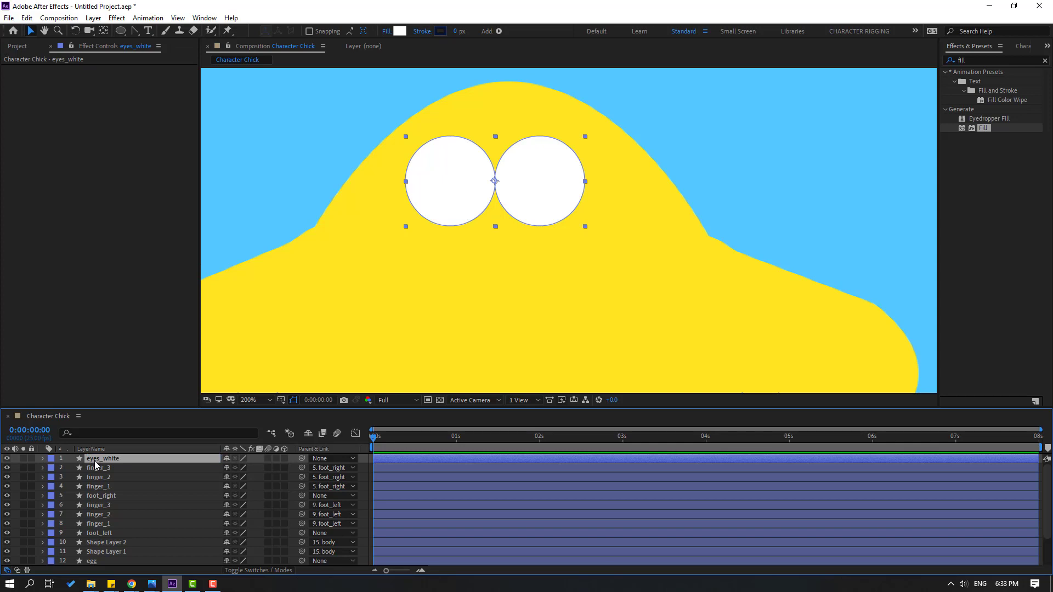
Duplicate the eyes_white layer and scale the copy to 49%
{"action": "key", "text": "ctrl+d"}
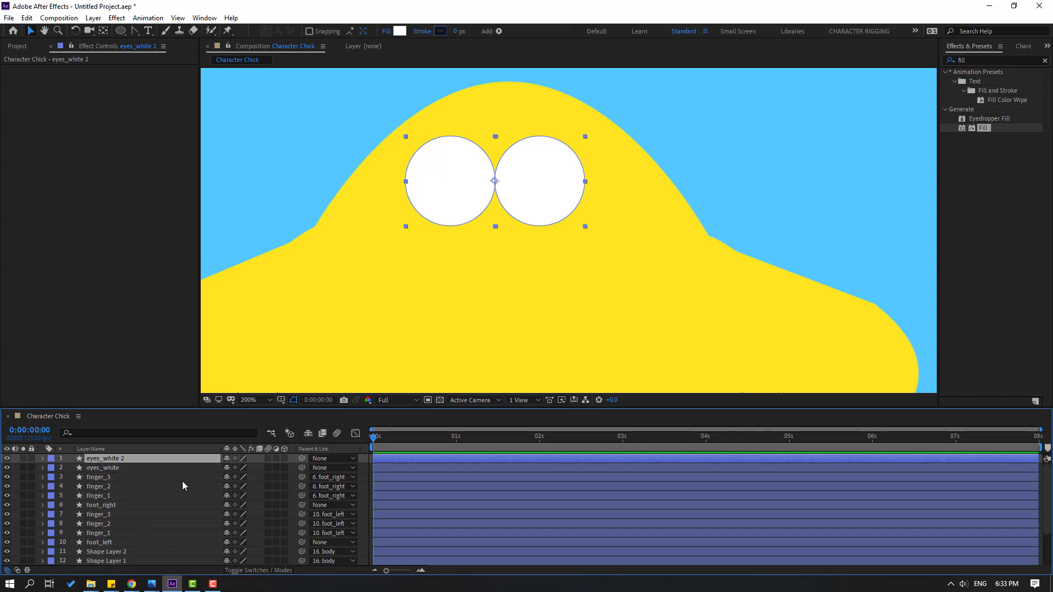
{"action": "key", "text": "s"}
{"action": "left_click_drag", "start_coordinate": [237, 468], "coordinate": [209, 468]}
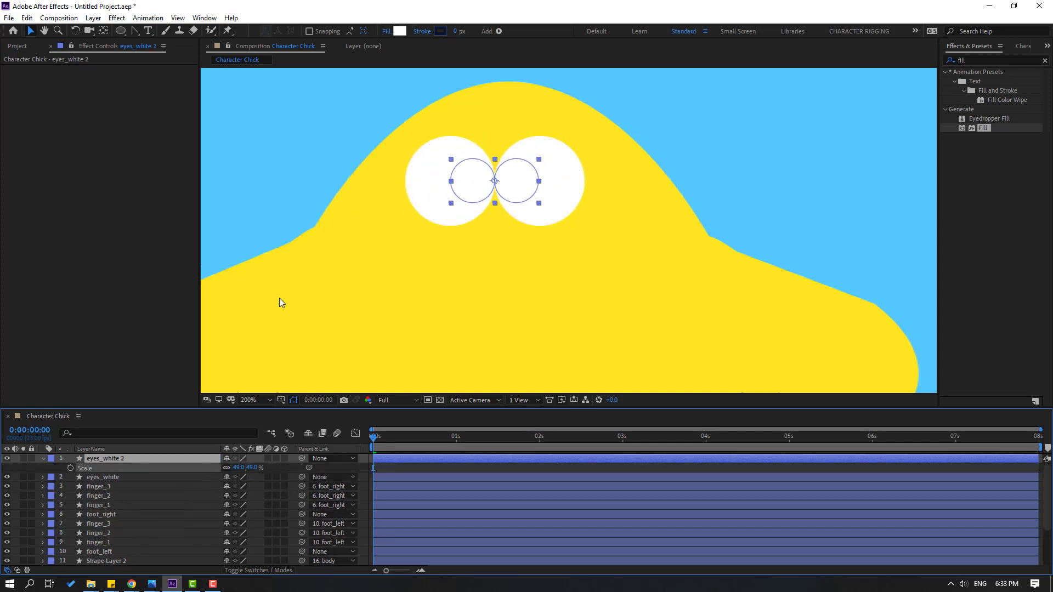
Set the fill of the smaller duplicated circles to near-black, 1F1F1F
{"action": "left_click", "coordinate": [400, 32]}
{"action": "left_click_drag", "start_coordinate": [447, 510], "coordinate": [428, 524]}
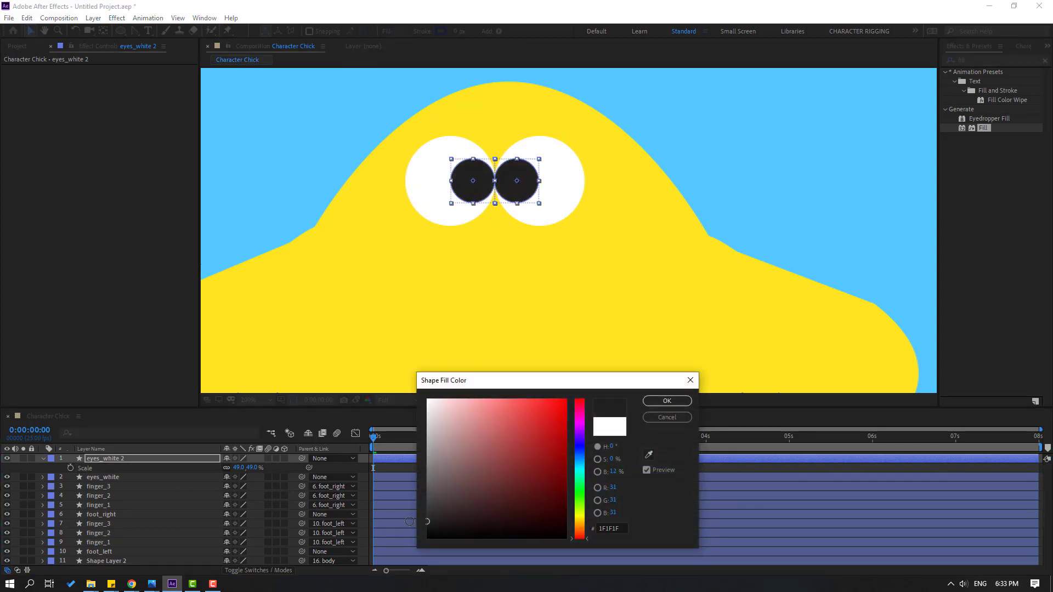
{"action": "left_click", "coordinate": [667, 401]}
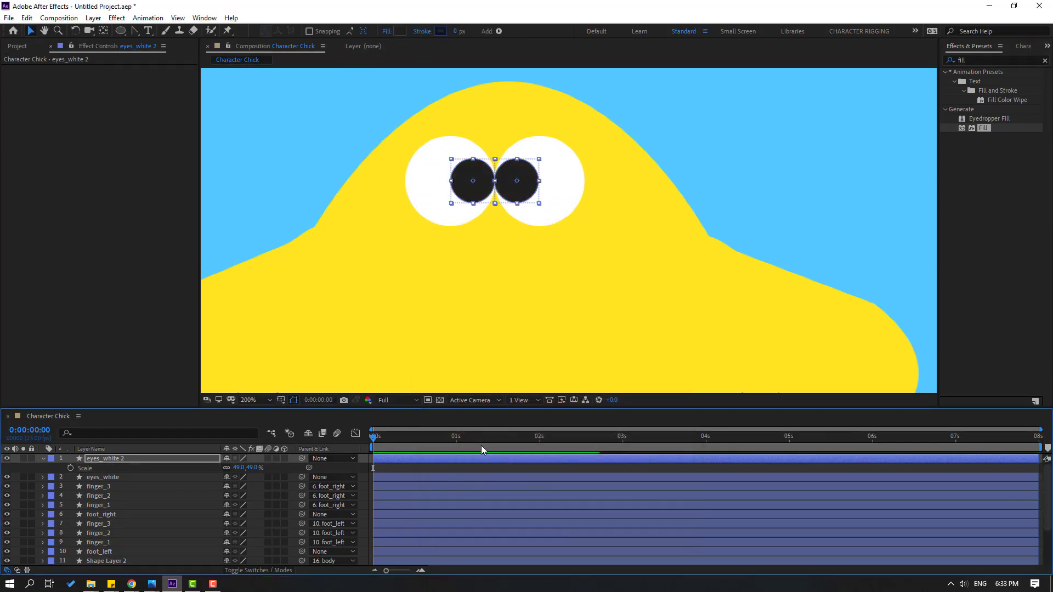
Spread the two black pupils in the eyes_white 2 layer apart by nudging Ellipse 2 to the right and Ellipse 1 to the left
{"action": "left_click", "coordinate": [43, 458]}
{"action": "left_click", "coordinate": [44, 458]}
{"action": "left_click", "coordinate": [53, 478]}
{"action": "left_click", "coordinate": [52, 468]}
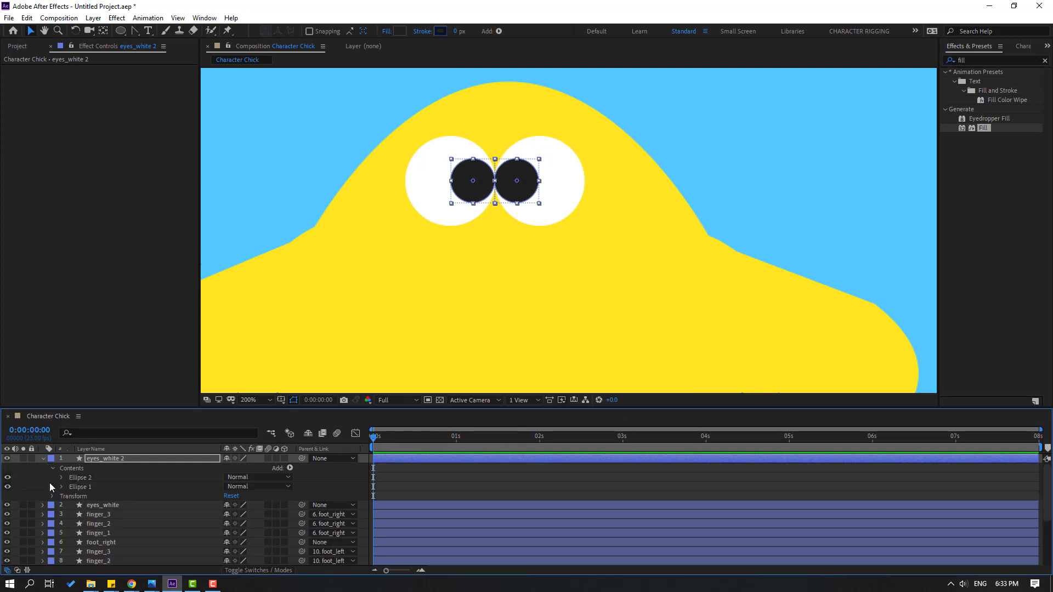
{"action": "left_click", "coordinate": [82, 477]}
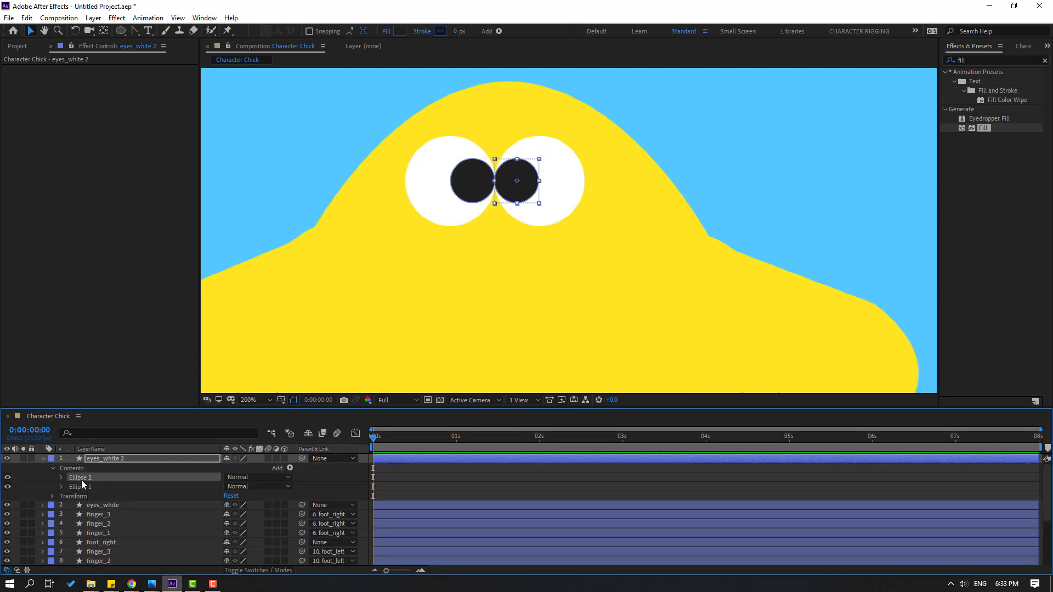
{"action": "key", "text": "Right"}
{"action": "key", "text": "Right"}
{"action": "key", "text": "Right"}
{"action": "key", "text": "Right"}
{"action": "key", "text": "Right"}
{"action": "key", "text": "Right"}
{"action": "key", "text": "Right"}
{"action": "key", "text": "Right"}
{"action": "key", "text": "Right"}
{"action": "key", "text": "Right"}
{"action": "left_click", "coordinate": [87, 489]}
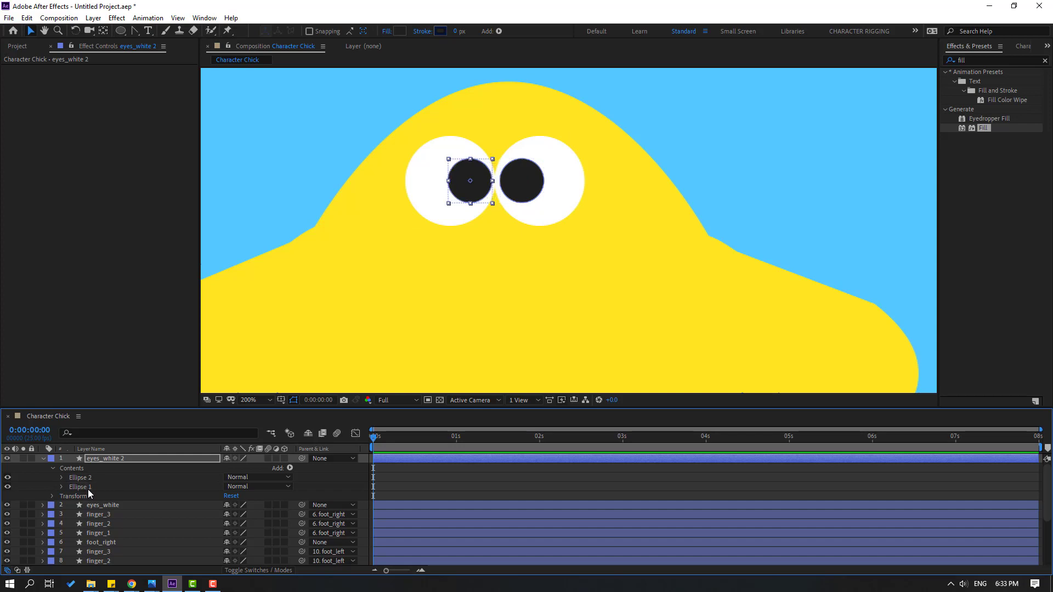
{"action": "key", "text": "Left"}
{"action": "key", "text": "Left"}
{"action": "key", "text": "Left"}
{"action": "key", "text": "Left"}
{"action": "key", "text": "Left"}
{"action": "key", "text": "Left"}
{"action": "key", "text": "Left"}
{"action": "key", "text": "Left"}
{"action": "key", "text": "Left"}
{"action": "key", "text": "Left"}
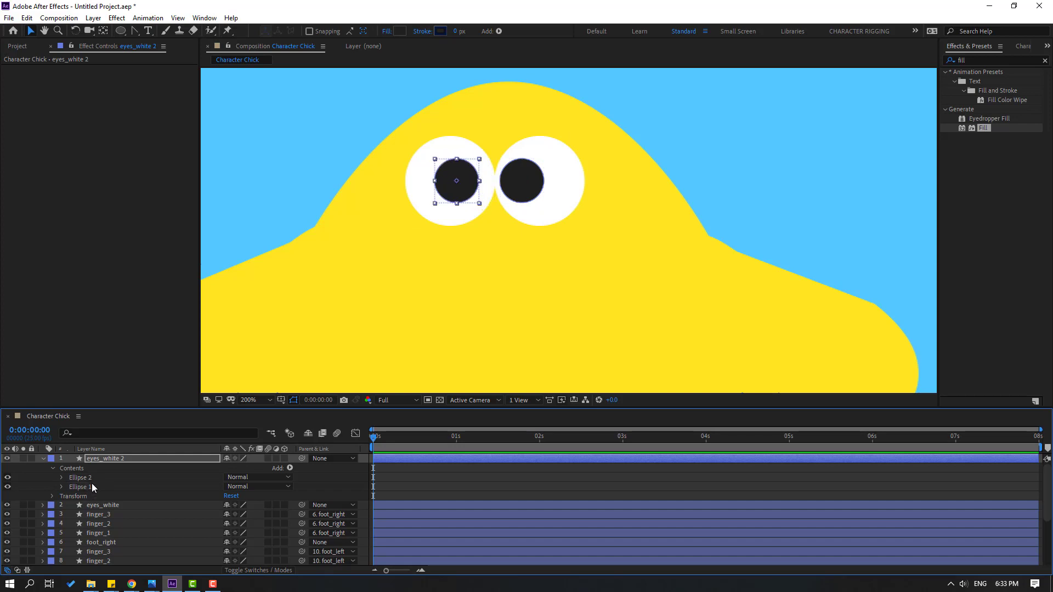
Nudge the Ellipse 2 pupil further right until it sits near the centre of the right white eye
{"action": "left_click", "coordinate": [91, 482]}
{"action": "key", "text": "Right"}
{"action": "key", "text": "Right"}
{"action": "key", "text": "Right"}
{"action": "key", "text": "Right"}
{"action": "key", "text": "Right"}
{"action": "key", "text": "Right"}
{"action": "key", "text": "Right"}
{"action": "key", "text": "Right"}
{"action": "key", "text": "Right"}
{"action": "key", "text": "Right"}
{"action": "key", "text": "Right"}
{"action": "key", "text": "Right"}
{"action": "key", "text": "Right"}
{"action": "key", "text": "Right"}
{"action": "key", "text": "Right"}
{"action": "key", "text": "Right"}
{"action": "key", "text": "Right"}
{"action": "key", "text": "Right"}
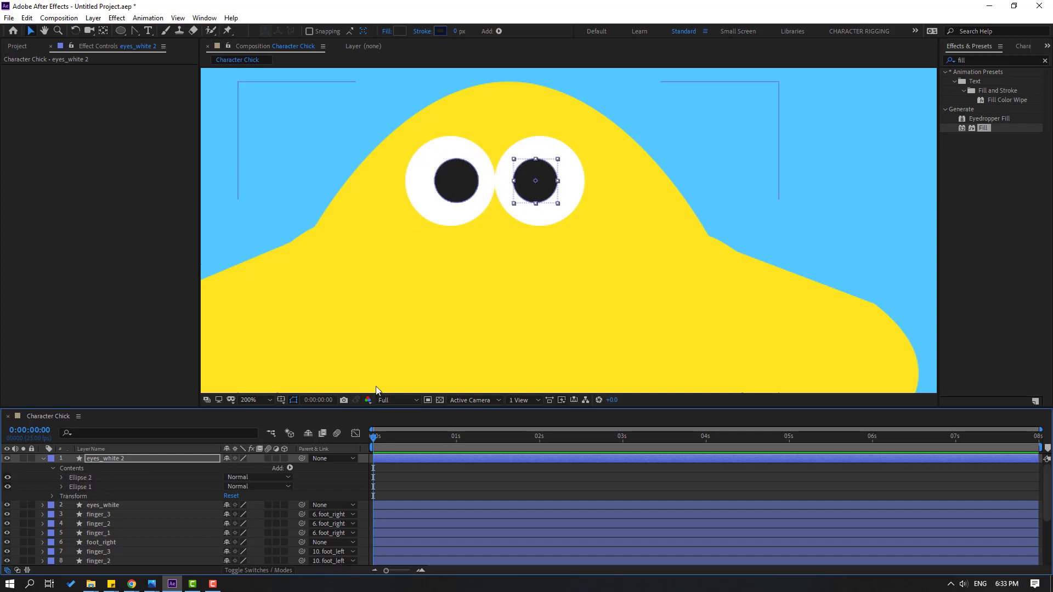
{"action": "key", "text": "Left"}
{"action": "key", "text": "Left"}
{"action": "key", "text": "Left"}
{"action": "key", "text": "Left"}
{"action": "key", "text": "Left"}
{"action": "key", "text": "Left"}
{"action": "key", "text": "Right"}
{"action": "key", "text": "Right"}
{"action": "key", "text": "Right"}
{"action": "key", "text": "Right"}
{"action": "key", "text": "Right"}
Nudge the left pupil slightly further left within its white eye and deselect it
{"action": "left_click", "coordinate": [456, 178]}
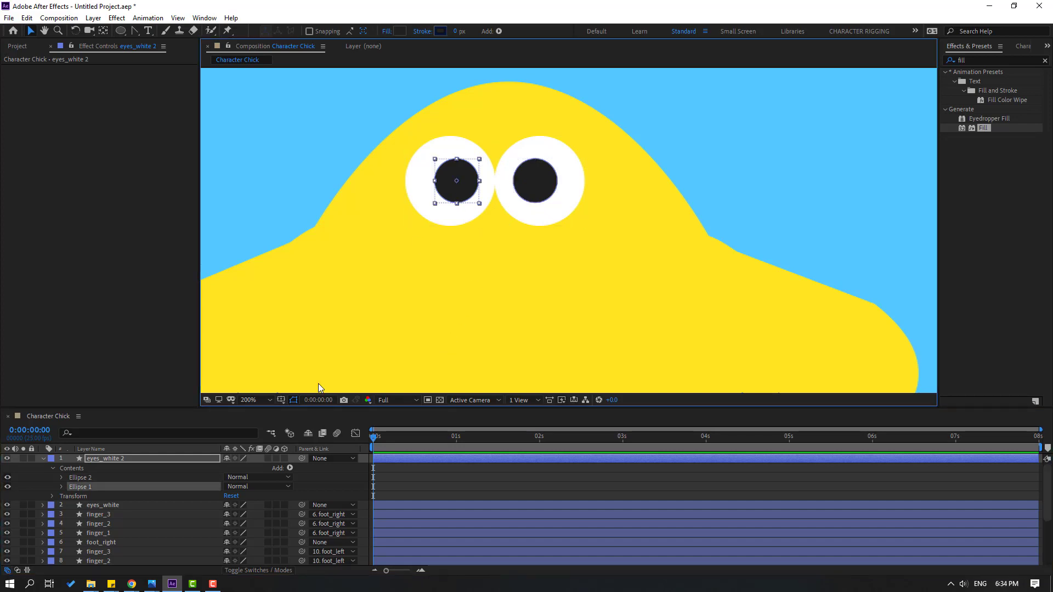
{"action": "key", "text": "Left"}
{"action": "key", "text": "Left"}
{"action": "left_click", "coordinate": [841, 164]}
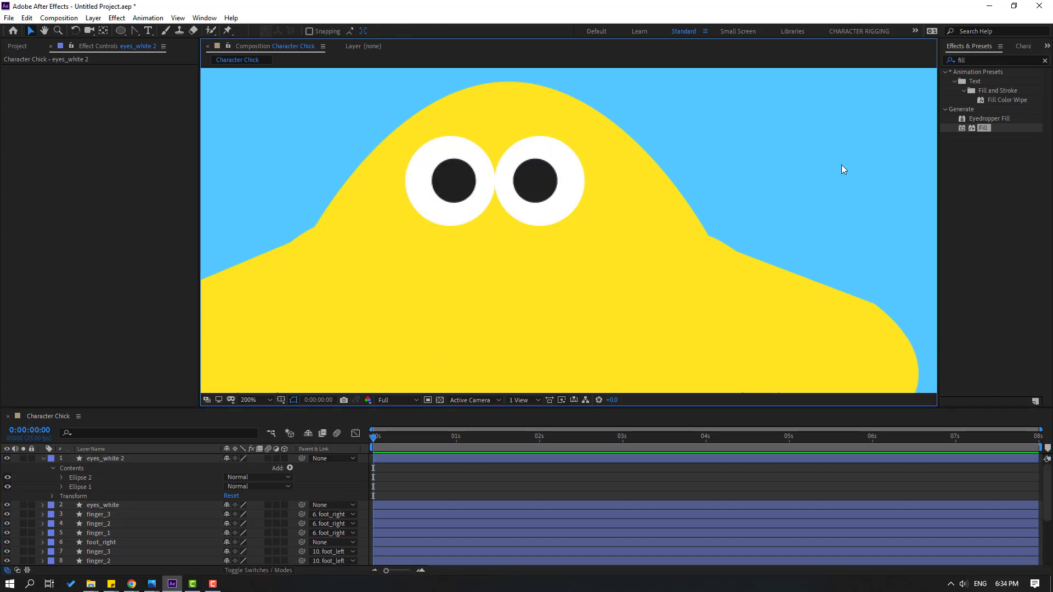
{"action": "scroll", "coordinate": [841, 165], "scroll_direction": "down", "scroll_amount": 2}
{"action": "left_click_drag", "start_coordinate": [435, 349], "coordinate": [446, 301]}
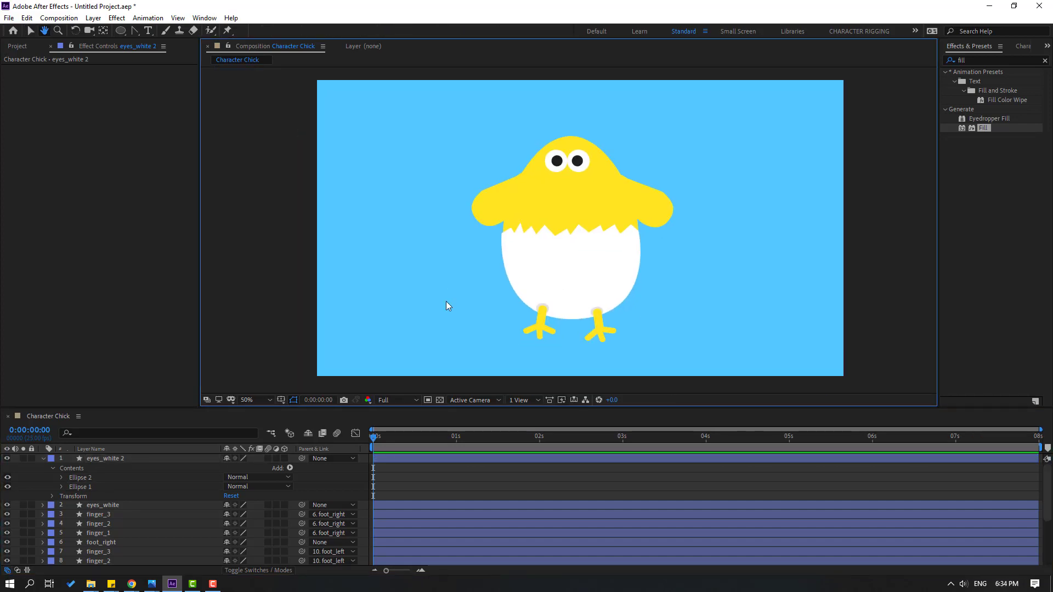
Collapse the eyes_white 2 layer and rename it eyes_black
{"action": "left_click", "coordinate": [41, 462]}
{"action": "left_click", "coordinate": [41, 461]}
{"action": "left_click", "coordinate": [134, 459]}
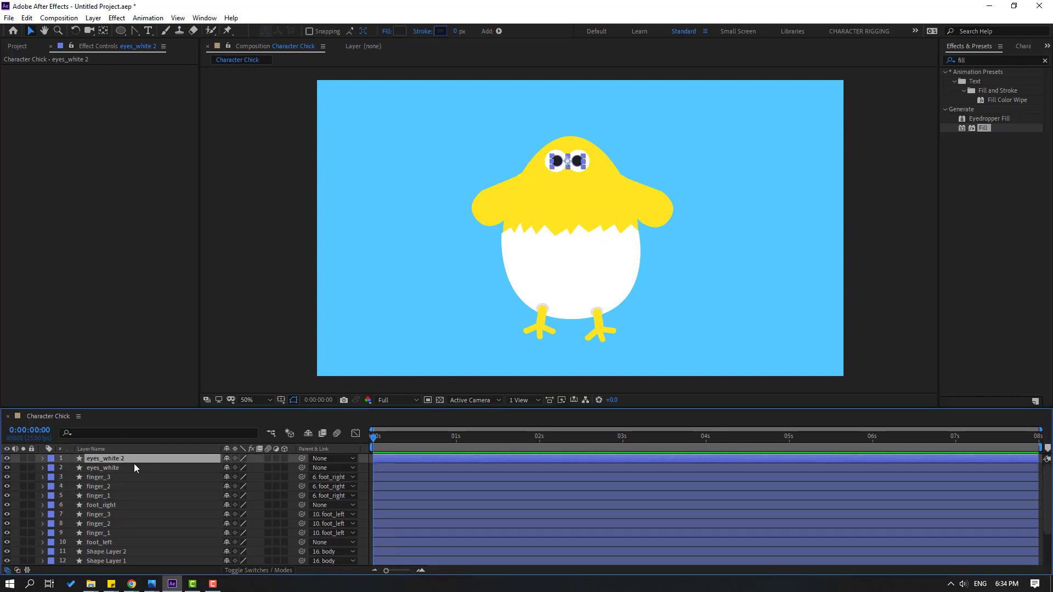
{"action": "key", "text": "Return"}
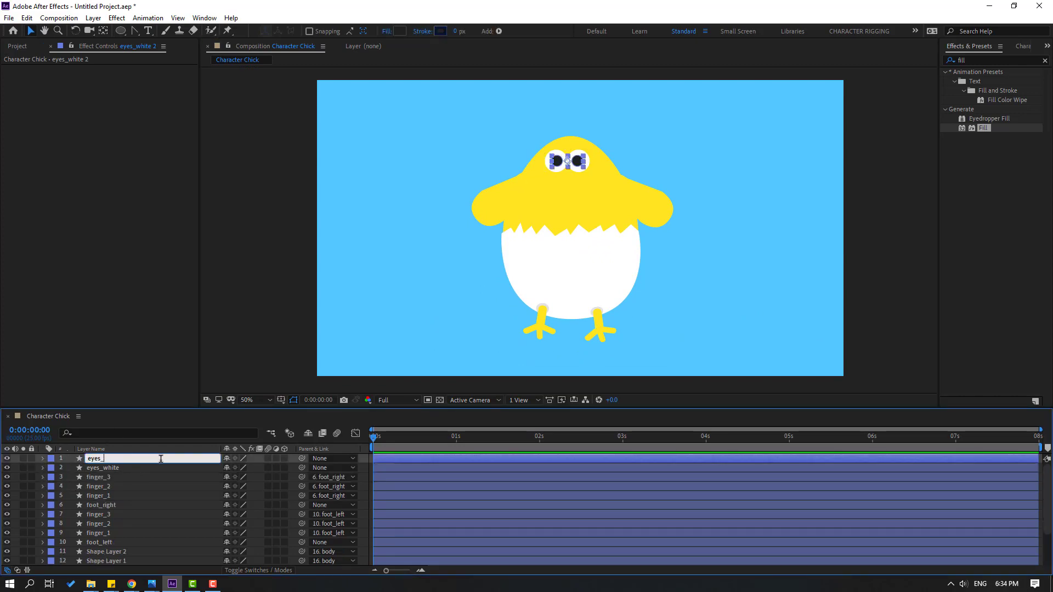
{"action": "type", "text": "eyes_black"}
{"action": "key", "text": "Return"}
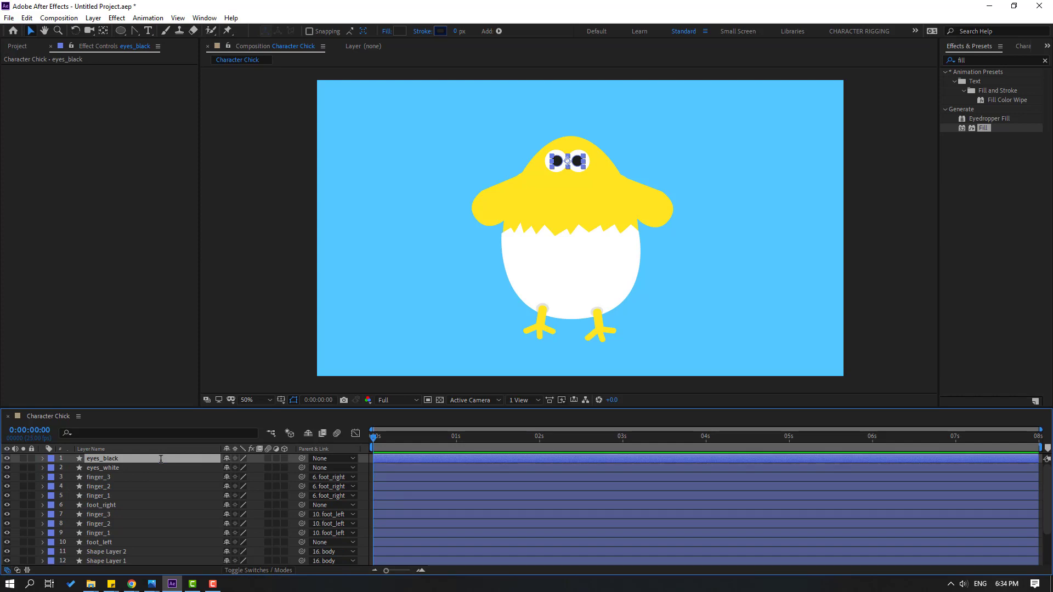
{"action": "left_click", "coordinate": [319, 341]}
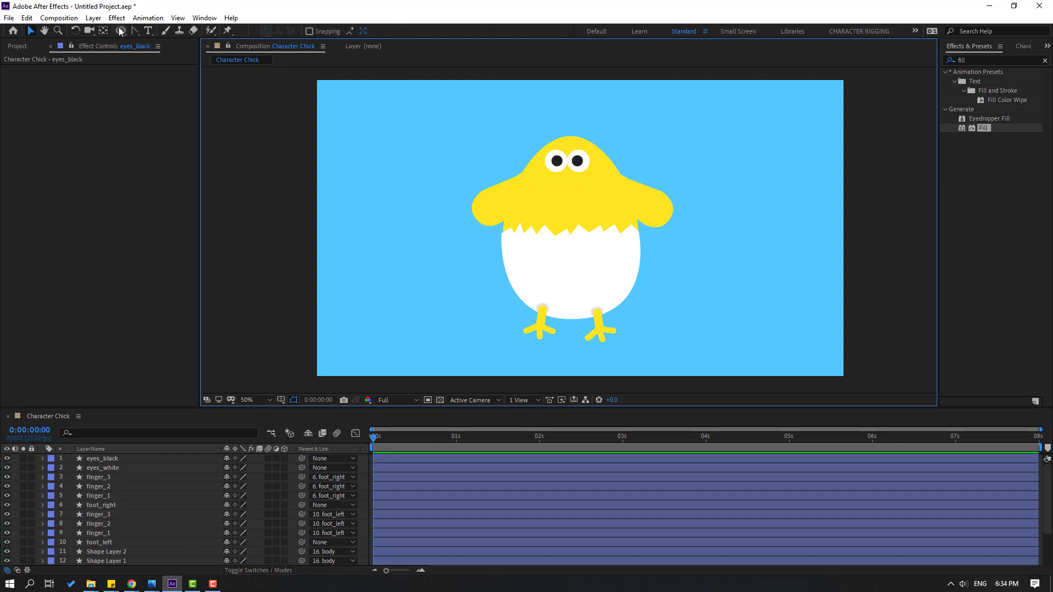
Draw a closed four-point diamond beak below the eyes with the Pen tool on a new shape layer
{"action": "left_click_drag", "start_coordinate": [135, 33], "coordinate": [181, 34]}
{"action": "scroll", "coordinate": [550, 218], "scroll_direction": "up", "scroll_amount": 2}
{"action": "left_click_drag", "start_coordinate": [618, 170], "coordinate": [581, 321]}
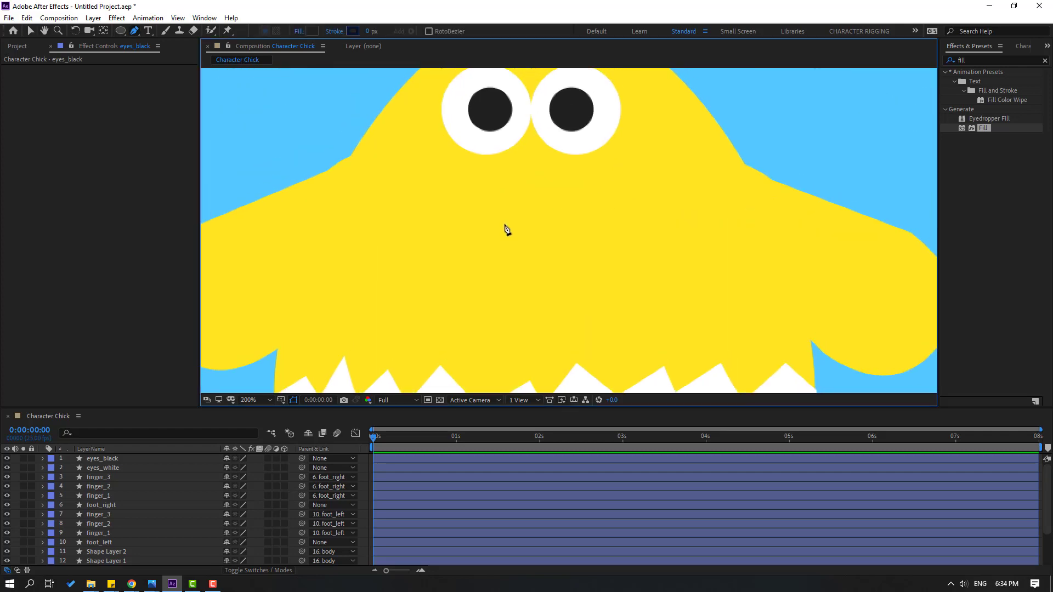
{"action": "left_click", "coordinate": [501, 189]}
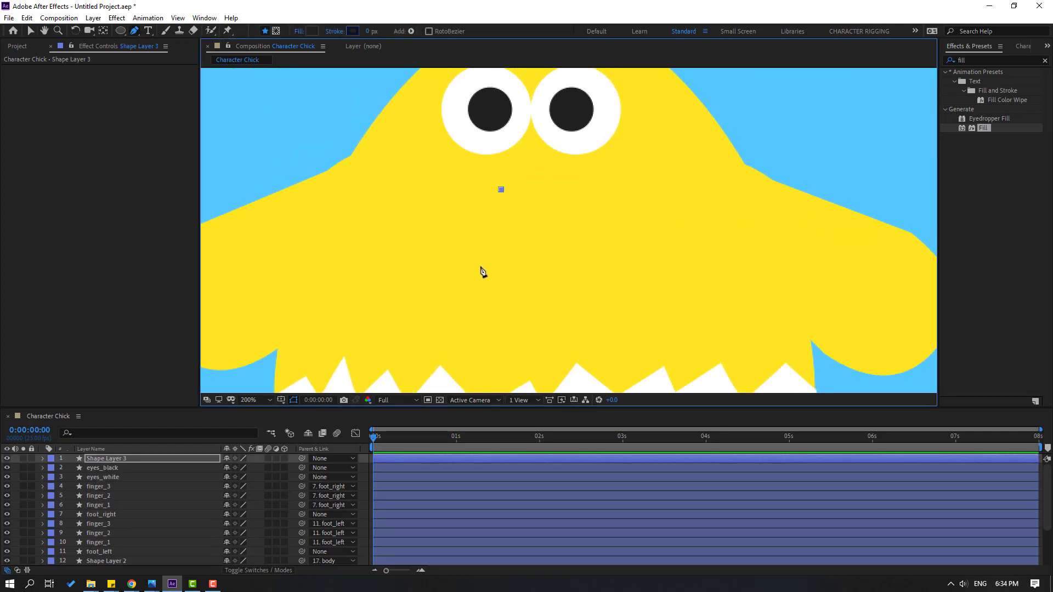
{"action": "left_click", "coordinate": [478, 234]}
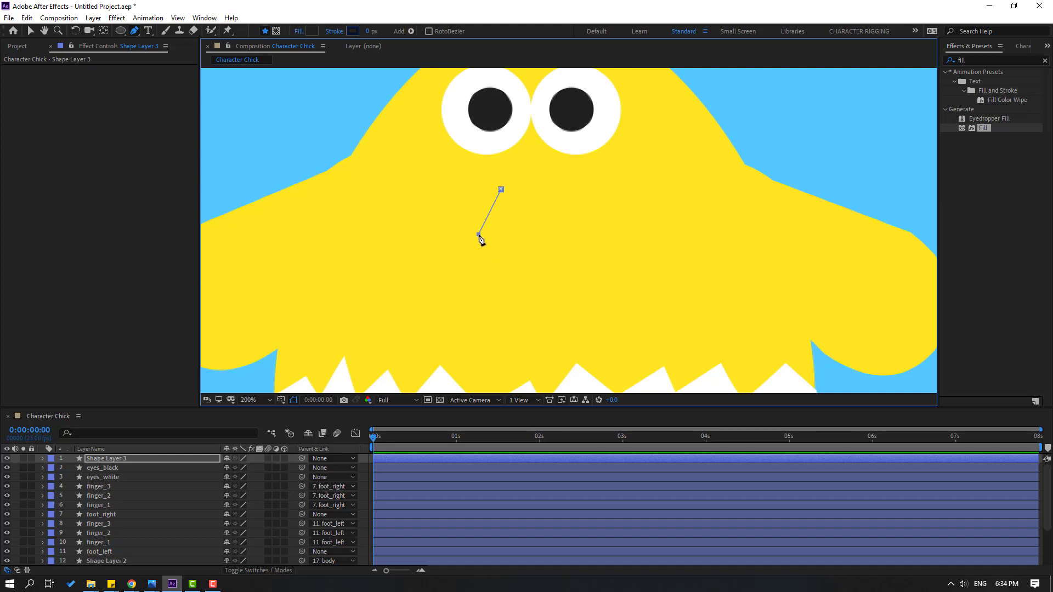
{"action": "left_click", "coordinate": [525, 270]}
{"action": "left_click", "coordinate": [559, 230]}
{"action": "left_click", "coordinate": [500, 189]}
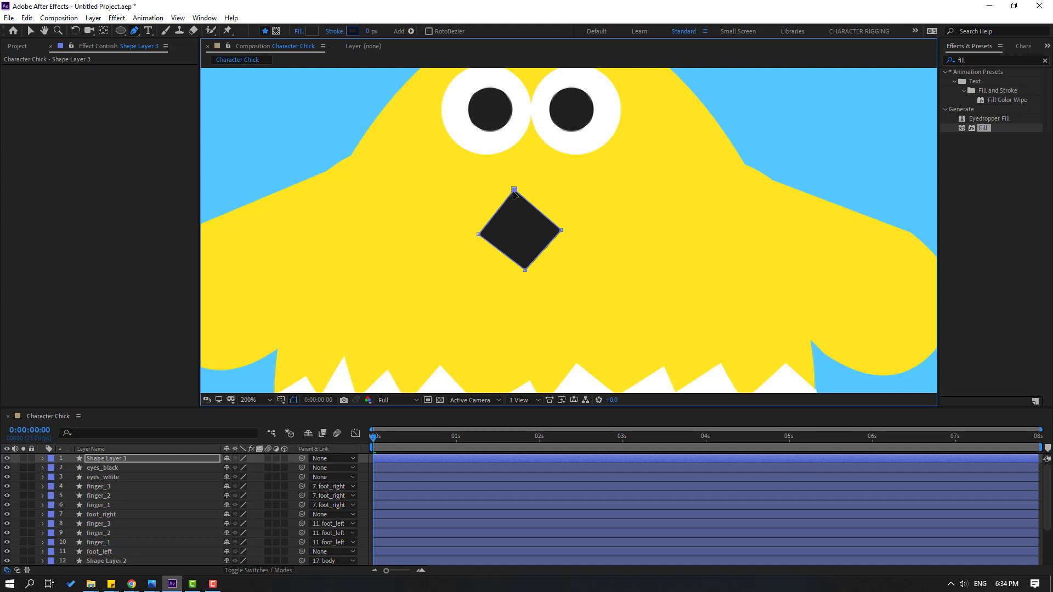
Set the beak's fill to a bright orange with a hue of about 35°
{"action": "left_click", "coordinate": [30, 31]}
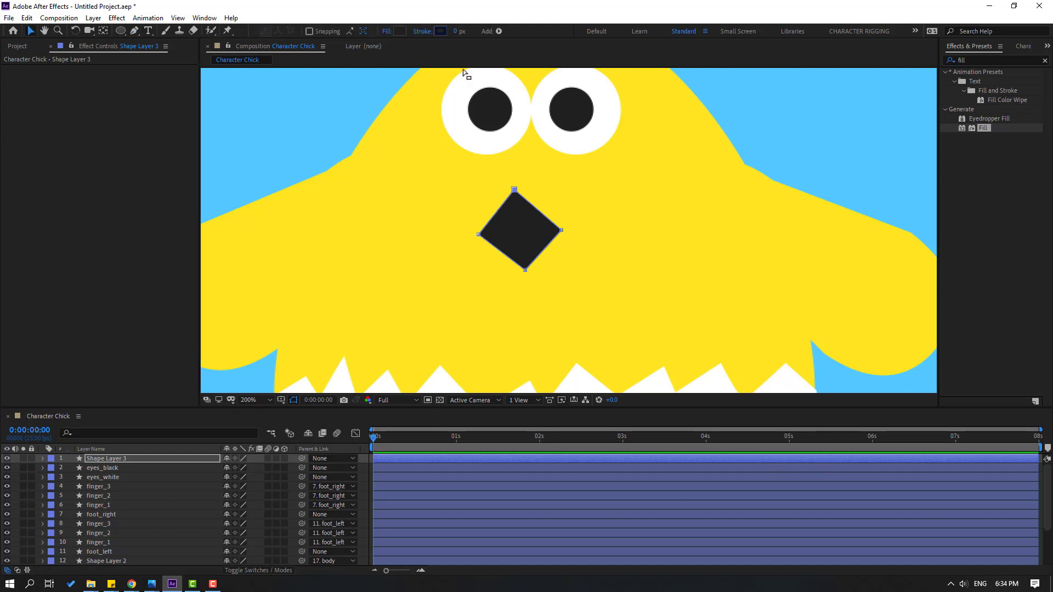
{"action": "left_click", "coordinate": [398, 32]}
{"action": "left_click", "coordinate": [579, 518]}
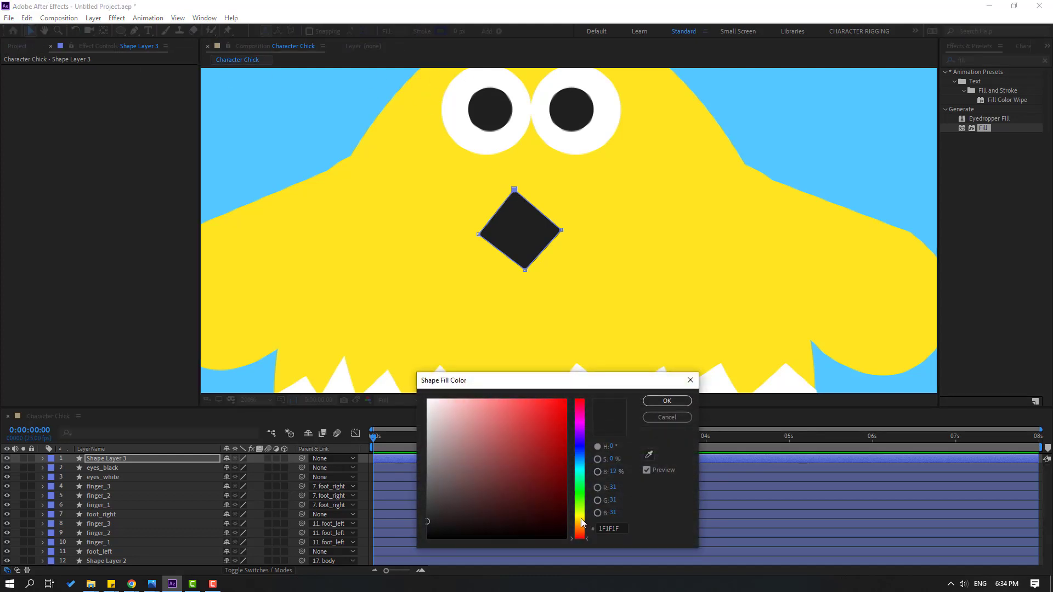
{"action": "left_click_drag", "start_coordinate": [570, 514], "coordinate": [575, 525]}
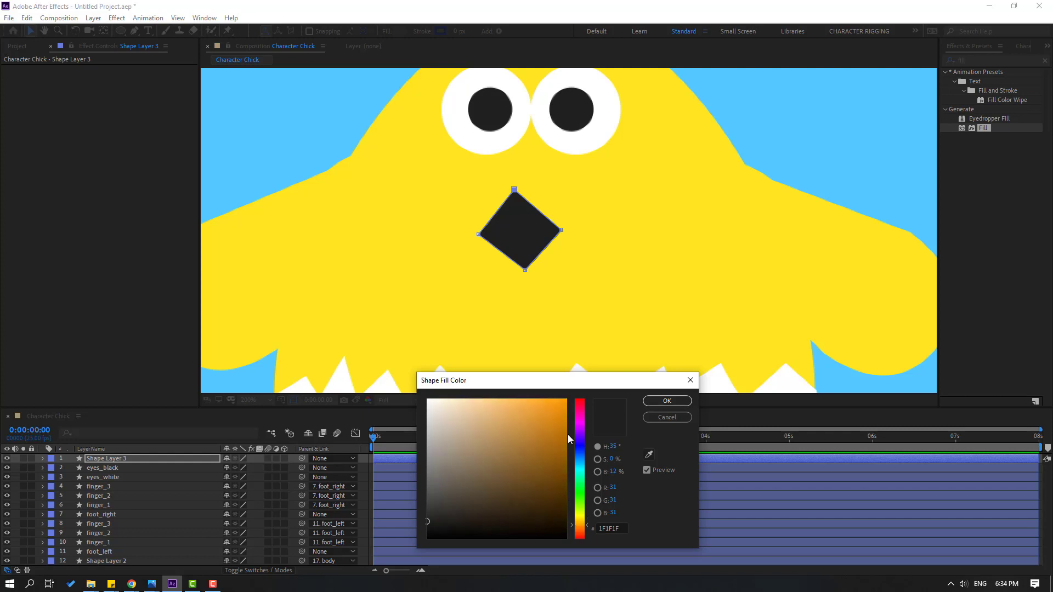
{"action": "left_click", "coordinate": [541, 402]}
{"action": "left_click", "coordinate": [666, 401]}
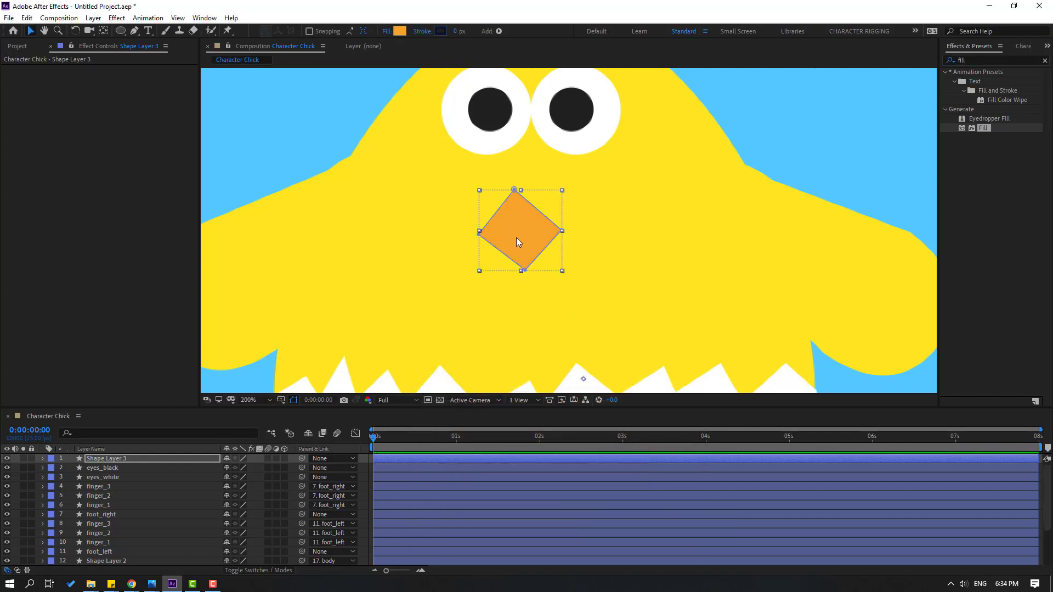
Move the beak up beneath the eyes and adjust its four corner points into a more even diamond
{"action": "left_click_drag", "start_coordinate": [522, 240], "coordinate": [536, 213]}
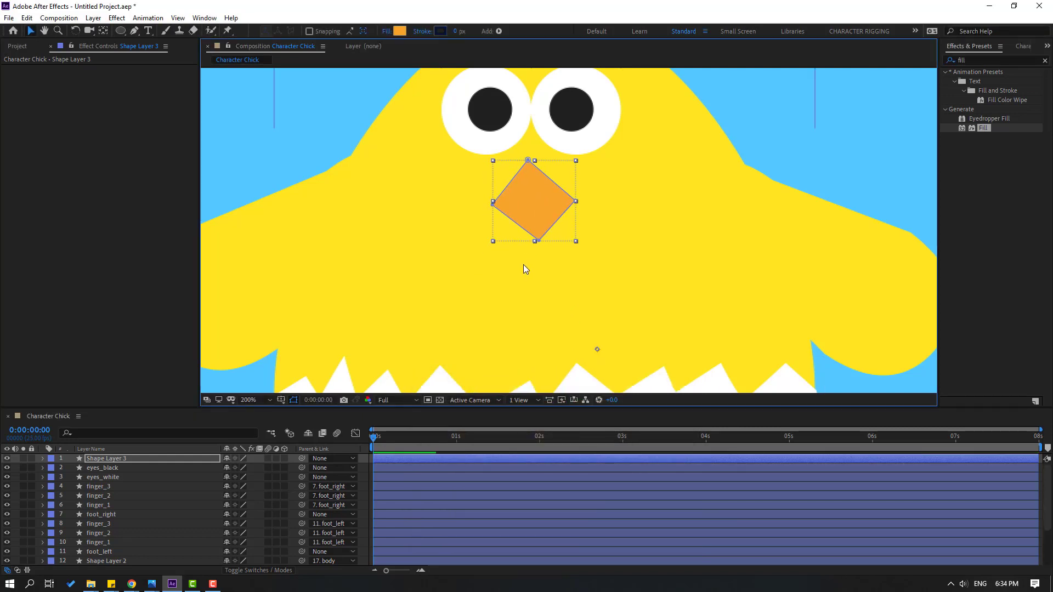
{"action": "key", "text": "period"}
{"action": "left_click_drag", "start_coordinate": [509, 251], "coordinate": [493, 243]}
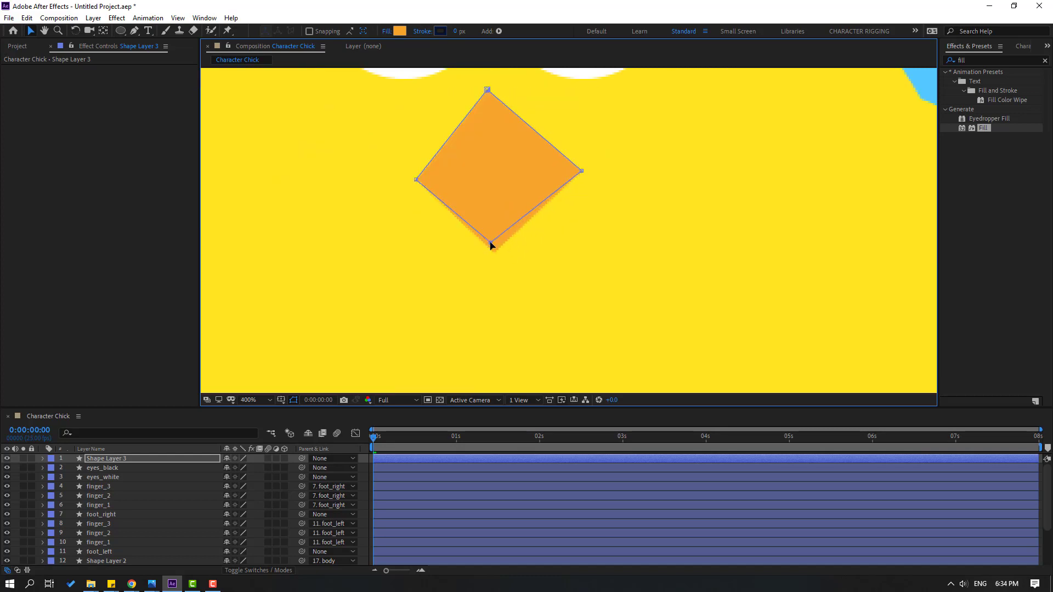
{"action": "left_click_drag", "start_coordinate": [582, 174], "coordinate": [563, 172]}
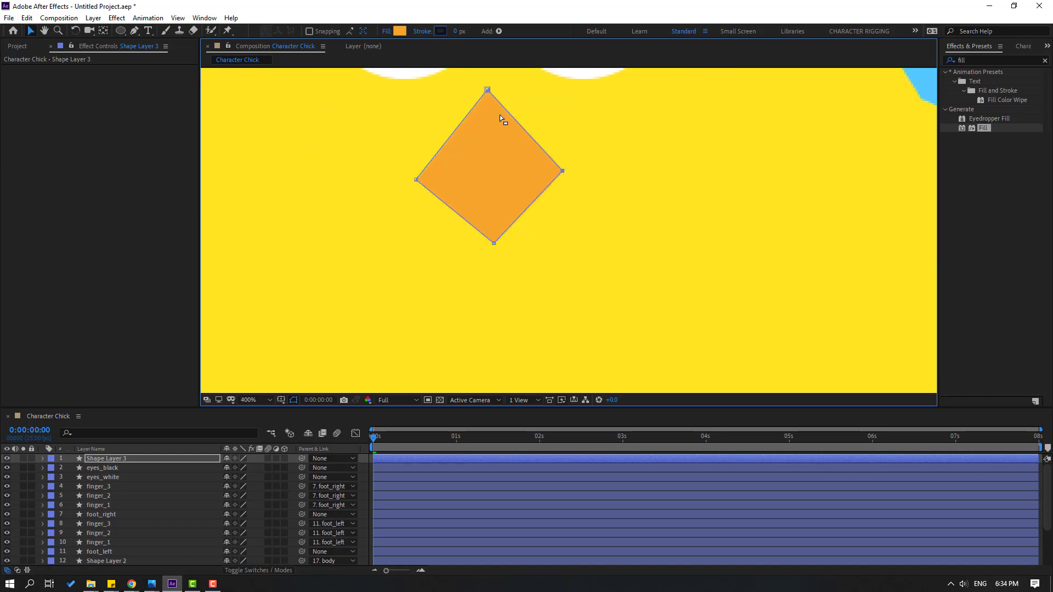
{"action": "left_click_drag", "start_coordinate": [487, 89], "coordinate": [487, 77]}
{"action": "left_click_drag", "start_coordinate": [494, 243], "coordinate": [495, 260]}
{"action": "mouse_move", "coordinate": [415, 183]}
{"action": "left_mouse_down"}
{"action": "mouse_move", "coordinate": [424, 176]}
{"action": "mouse_move", "coordinate": [407, 176]}
{"action": "left_mouse_up"}
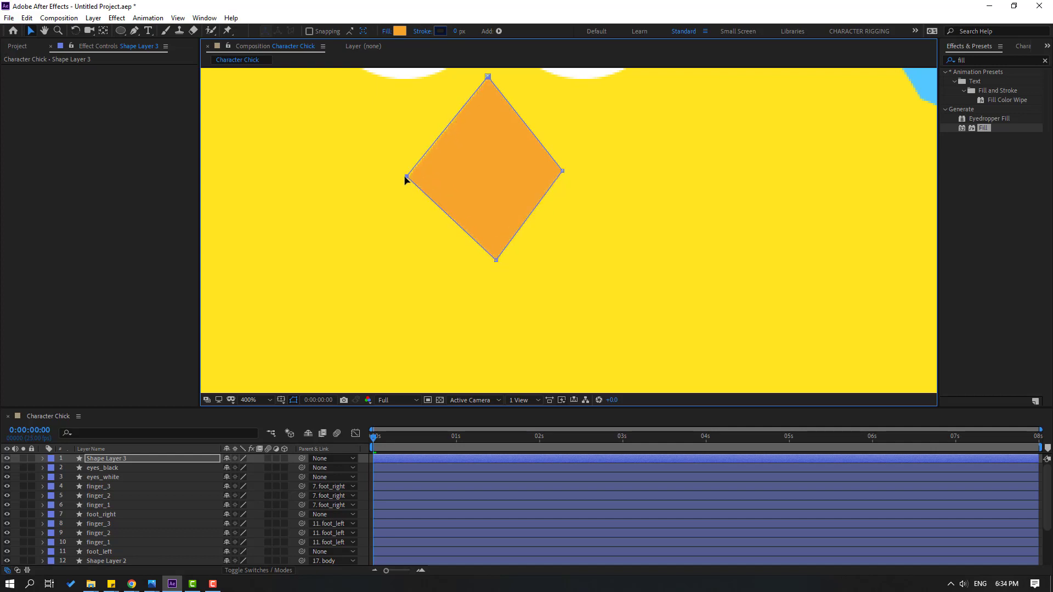
{"action": "left_click_drag", "start_coordinate": [562, 171], "coordinate": [575, 172]}
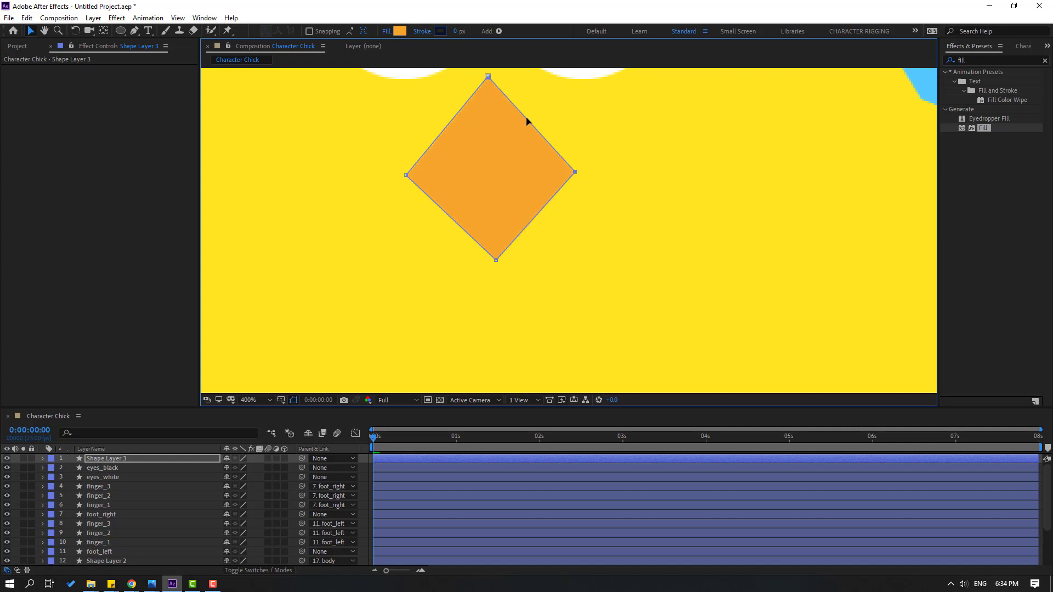
{"action": "left_click_drag", "start_coordinate": [491, 79], "coordinate": [492, 92]}
{"action": "key", "text": "comma"}
{"action": "key", "text": "comma"}
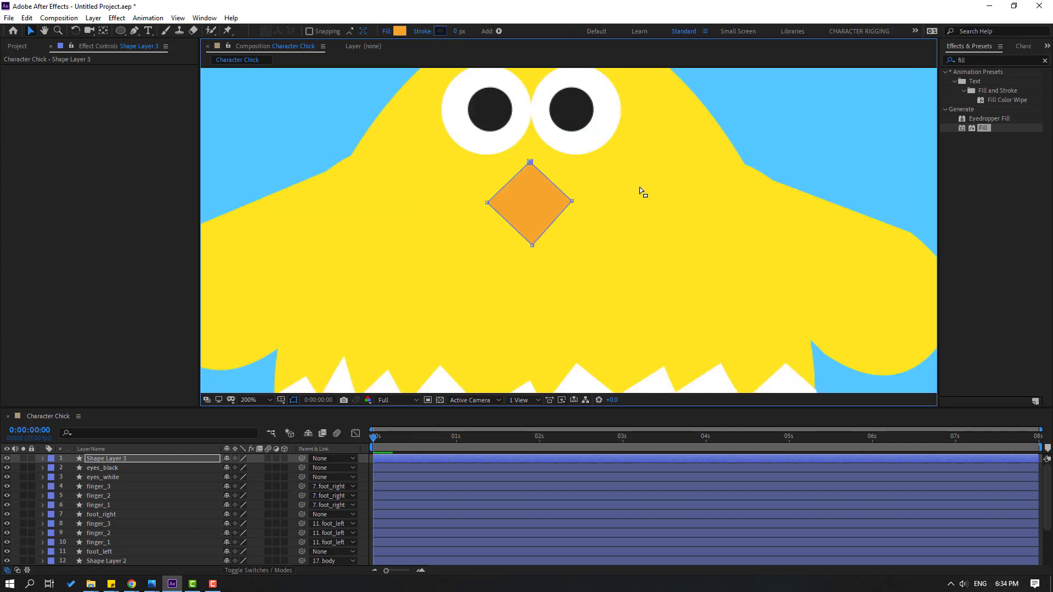
{"action": "scroll", "coordinate": [741, 159], "scroll_direction": "down", "scroll_amount": 2}
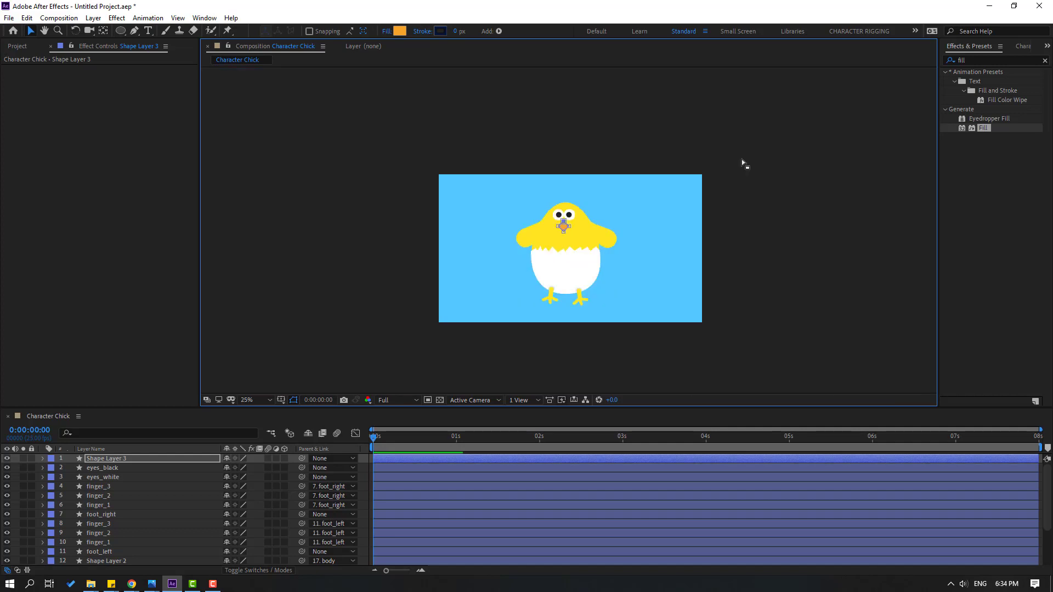
{"action": "left_click", "coordinate": [762, 192]}
Move the beak layer's anchor point to the top corner of the diamond
{"action": "scroll", "coordinate": [609, 222], "scroll_direction": "up", "scroll_amount": 2}
{"action": "left_click", "coordinate": [568, 219]}
{"action": "key", "text": "period"}
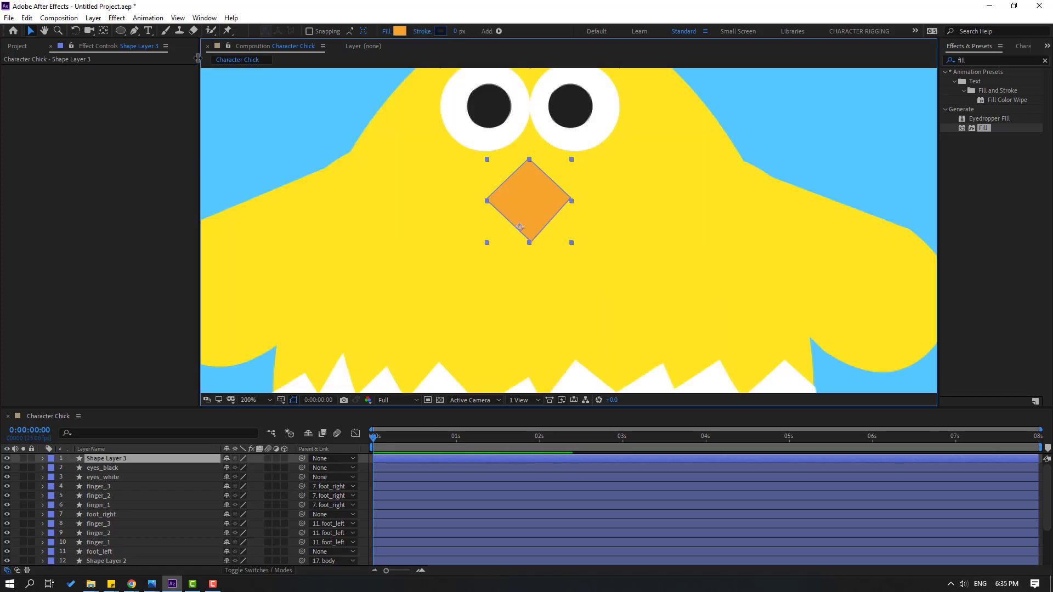
{"action": "left_click", "coordinate": [103, 31]}
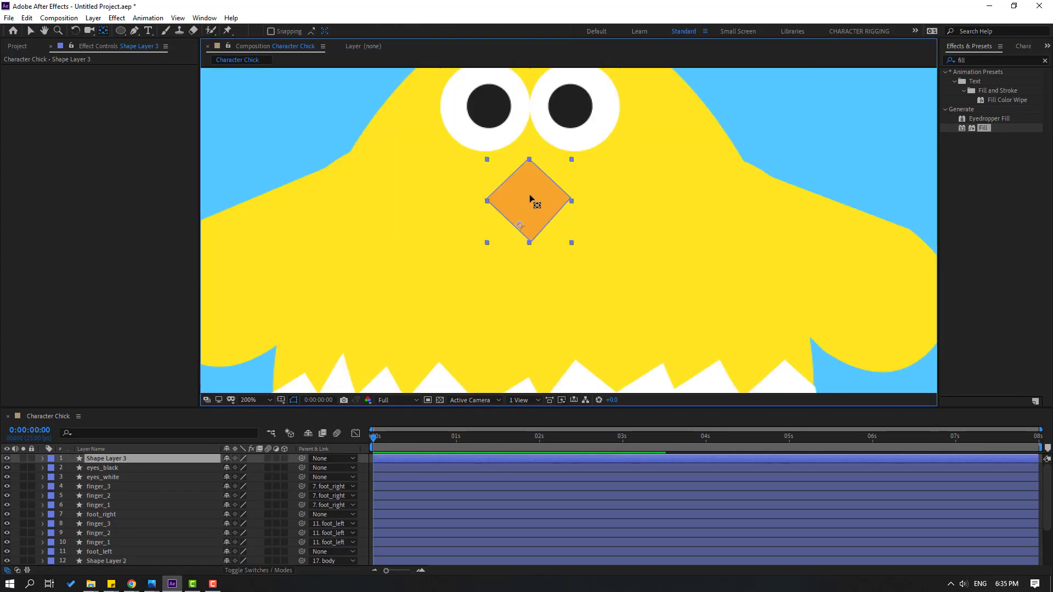
{"action": "left_click_drag", "start_coordinate": [519, 225], "coordinate": [530, 175]}
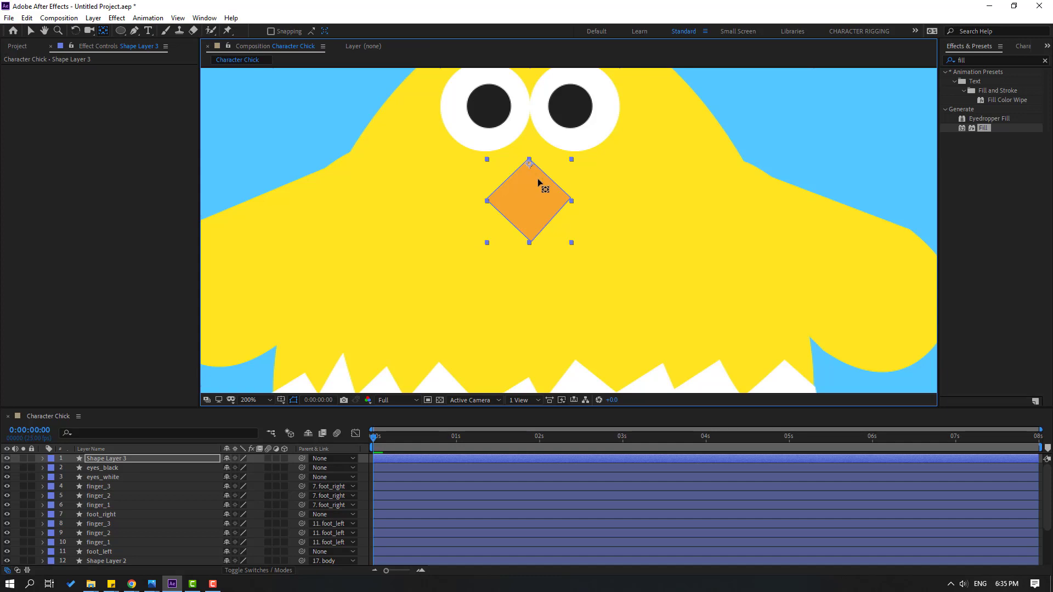
{"action": "left_click", "coordinate": [30, 31]}
{"action": "scroll", "coordinate": [593, 169], "scroll_direction": "down", "scroll_amount": 2}
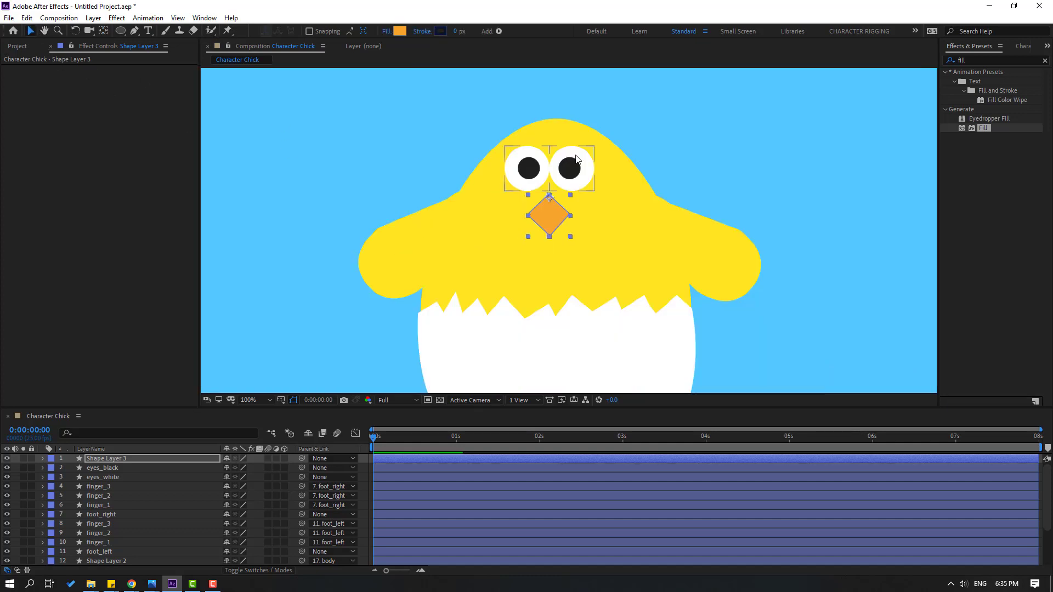
{"action": "left_click", "coordinate": [860, 193]}
Move the beak slightly upward so its top corner tucks between the two white eyes
{"action": "scroll", "coordinate": [564, 216], "scroll_direction": "up", "scroll_amount": 2}
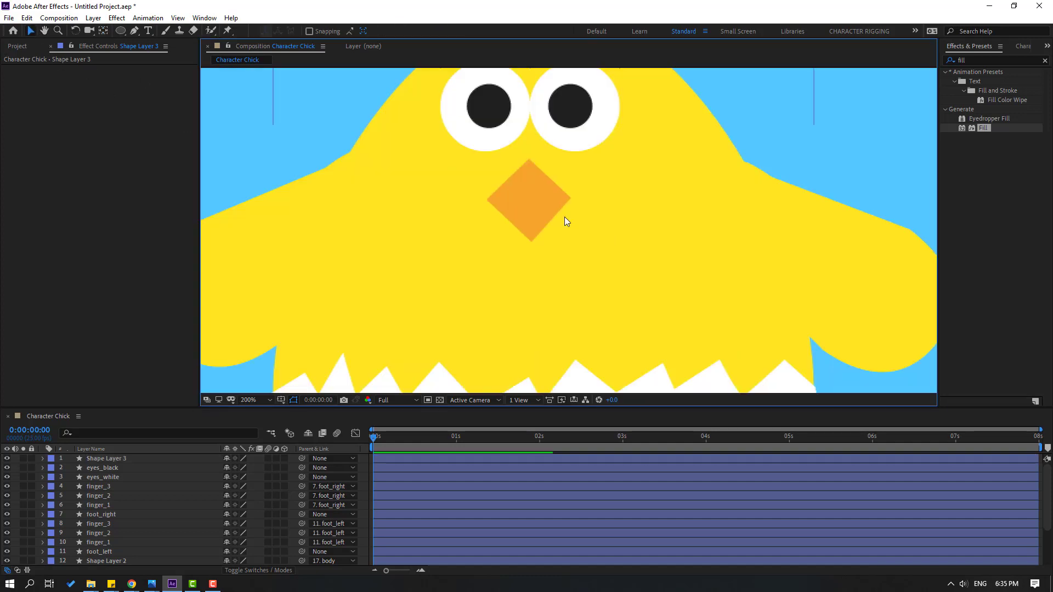
{"action": "left_click", "coordinate": [541, 209]}
{"action": "left_click_drag", "start_coordinate": [537, 207], "coordinate": [532, 187]}
{"action": "left_click", "coordinate": [841, 127]}
{"action": "scroll", "coordinate": [831, 130], "scroll_direction": "down", "scroll_amount": 4}
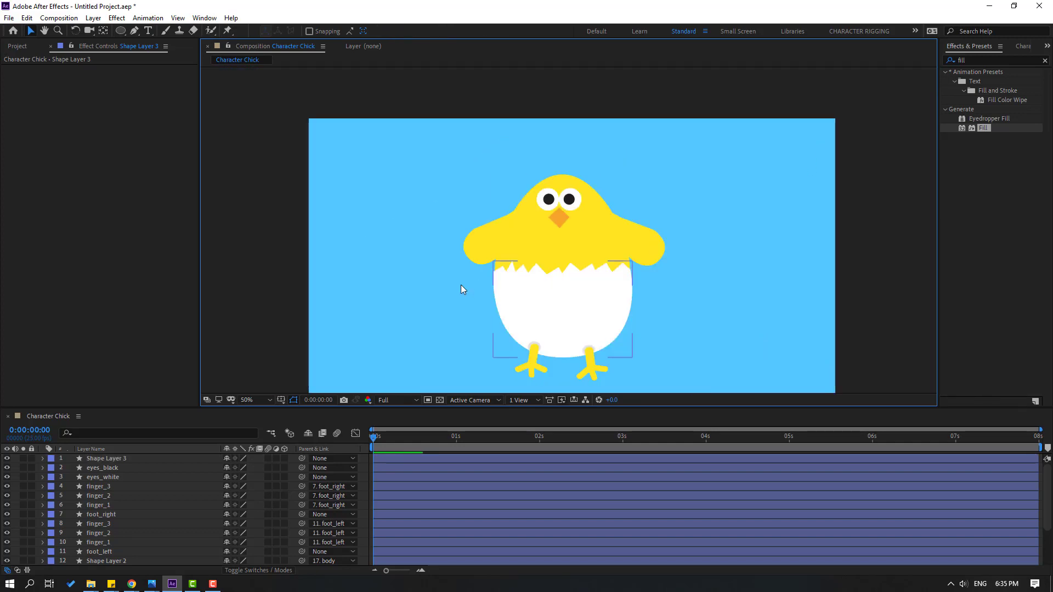
{"action": "mouse_move", "coordinate": [402, 294]}
{"action": "left_mouse_down"}
{"action": "mouse_move", "coordinate": [413, 249]}
{"action": "mouse_move", "coordinate": [409, 275]}
{"action": "left_mouse_up"}
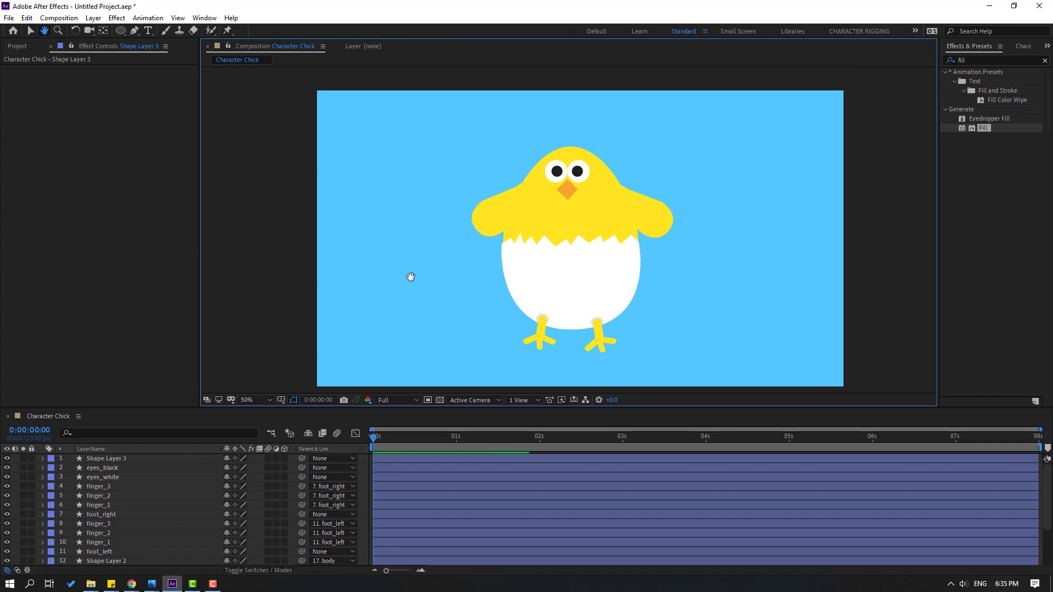
Draw a closed, pointed crest with a jagged three-tipped base on top of the chick's head using the Pen tool, centring its peak
{"action": "left_click", "coordinate": [134, 31]}
{"action": "scroll", "coordinate": [576, 232], "scroll_direction": "up", "scroll_amount": 4}
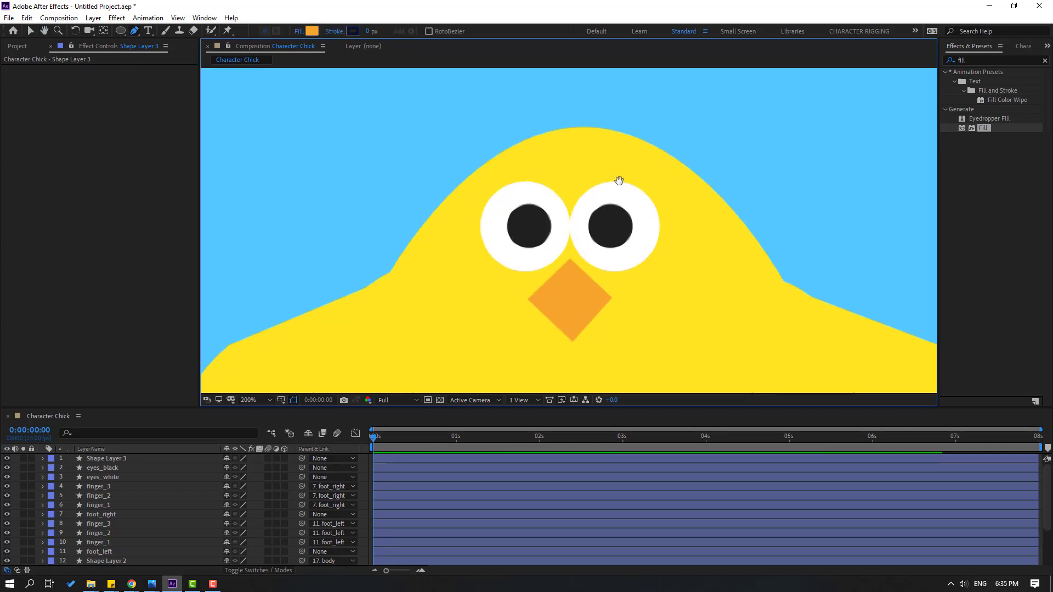
{"action": "left_click_drag", "start_coordinate": [618, 181], "coordinate": [618, 204]}
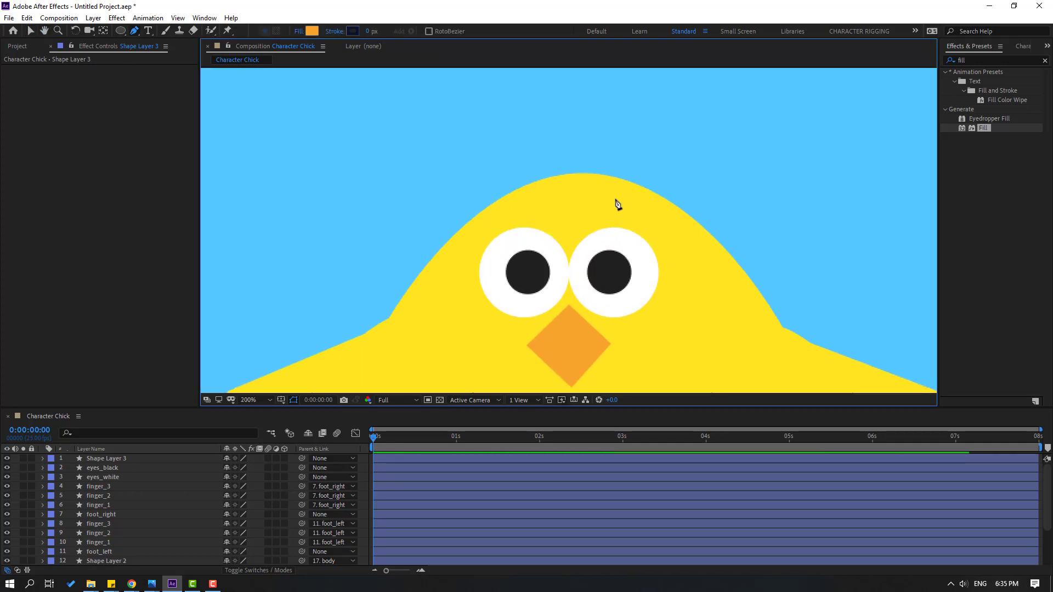
{"action": "left_click", "coordinate": [562, 132]}
{"action": "left_click_drag", "start_coordinate": [543, 187], "coordinate": [565, 176]}
{"action": "left_click", "coordinate": [580, 191]}
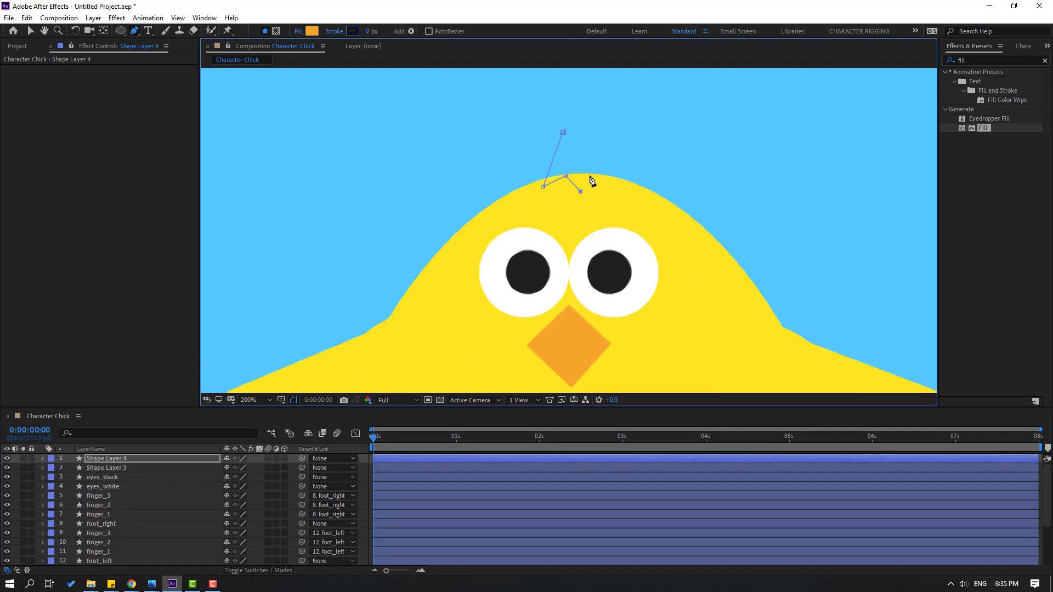
{"action": "left_click", "coordinate": [589, 174]}
{"action": "left_click", "coordinate": [604, 189]}
{"action": "left_click", "coordinate": [563, 132]}
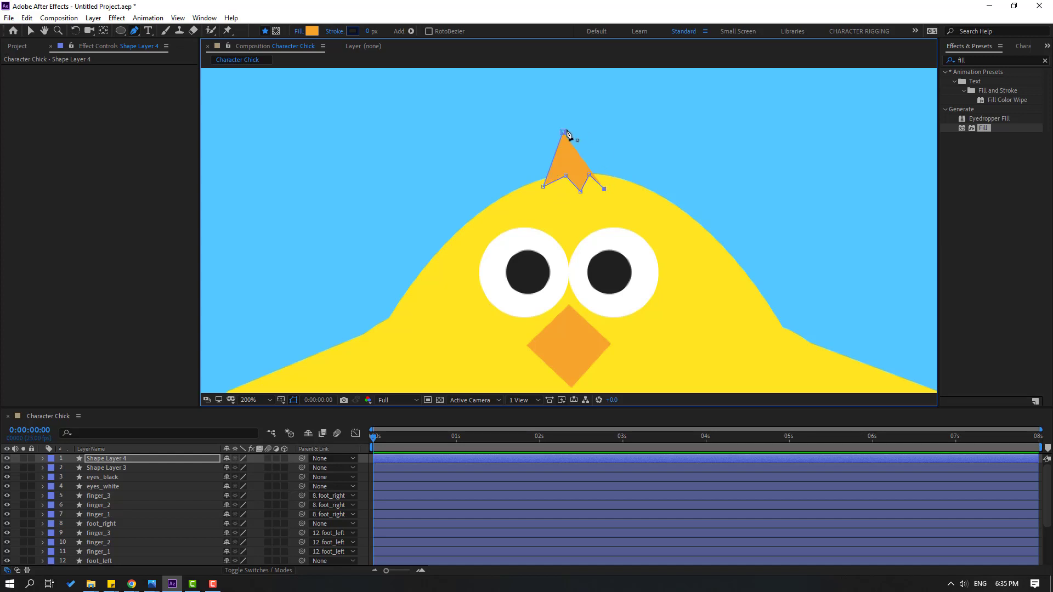
{"action": "left_click_drag", "start_coordinate": [563, 132], "coordinate": [576, 127]}
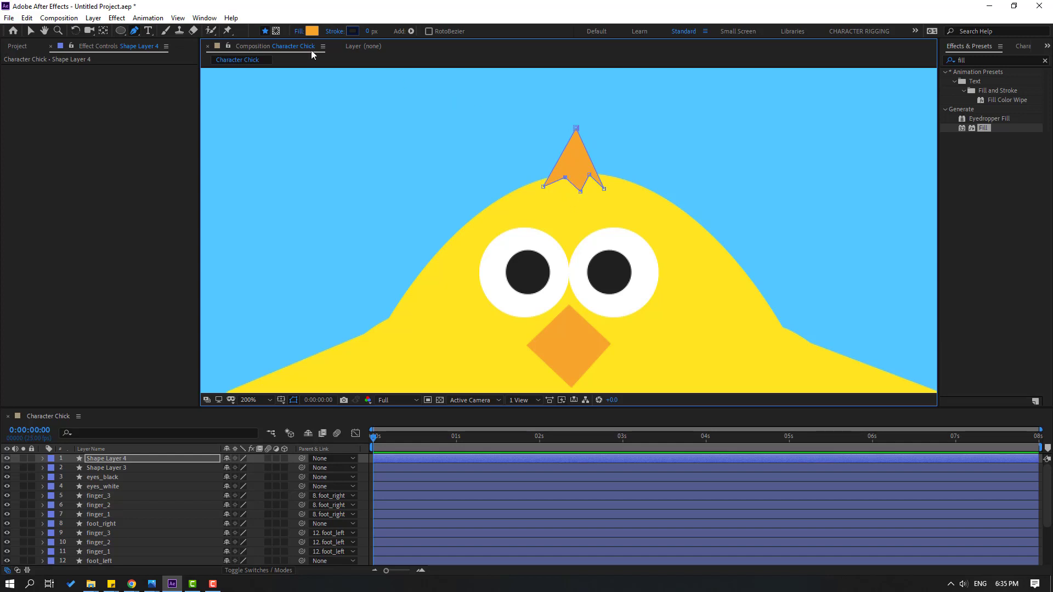
Set the crest's fill colour to a soft red, DD4C4C
{"action": "left_click", "coordinate": [311, 31]}
{"action": "left_click", "coordinate": [579, 403]}
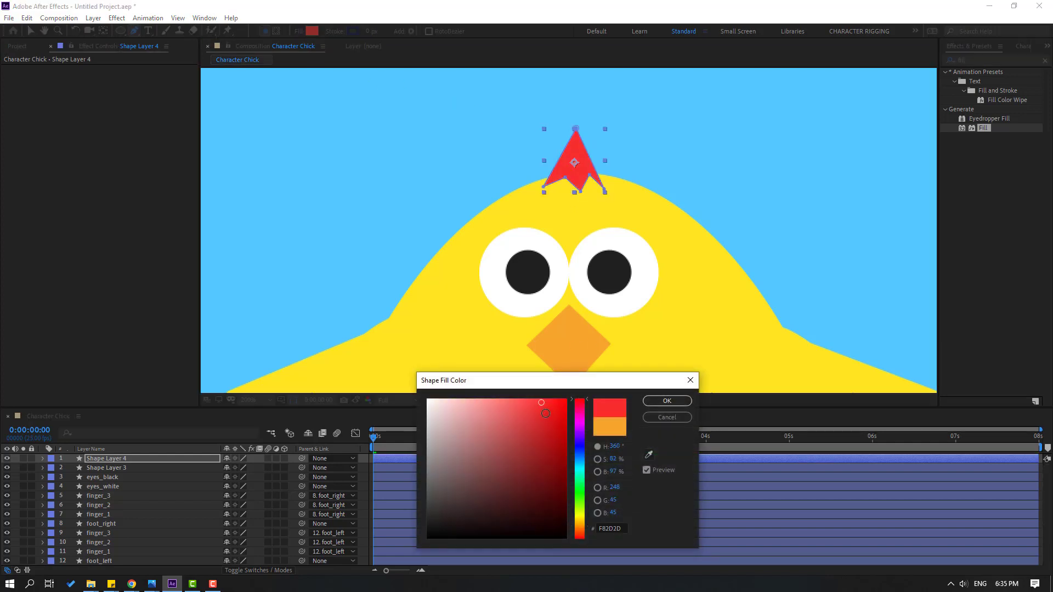
{"action": "left_click_drag", "start_coordinate": [538, 410], "coordinate": [516, 418]}
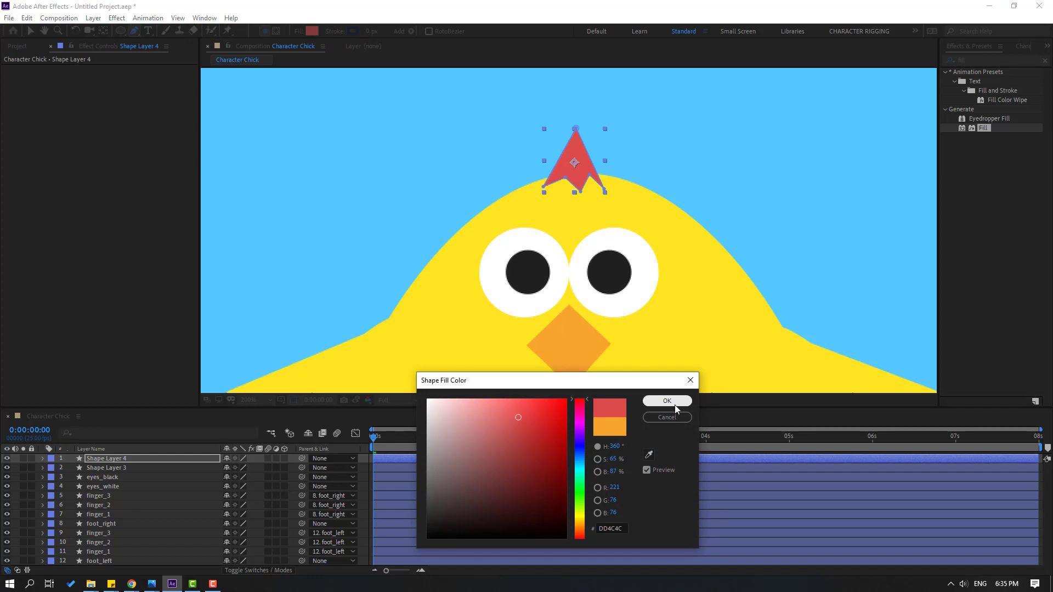
{"action": "left_click", "coordinate": [675, 405]}
Round the crest's peak, its lower tips and the notches between them into smooth curves with the Convert Vertex tool
{"action": "scroll", "coordinate": [588, 231], "scroll_direction": "up", "scroll_amount": 1}
{"action": "left_click_drag", "start_coordinate": [670, 127], "coordinate": [633, 204]}
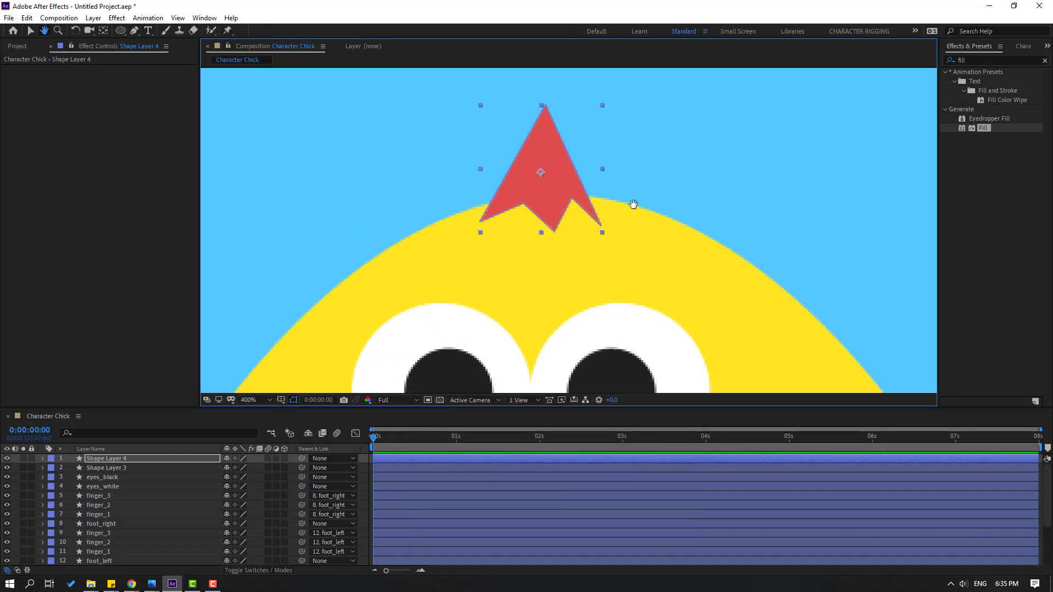
{"action": "left_click", "coordinate": [133, 31]}
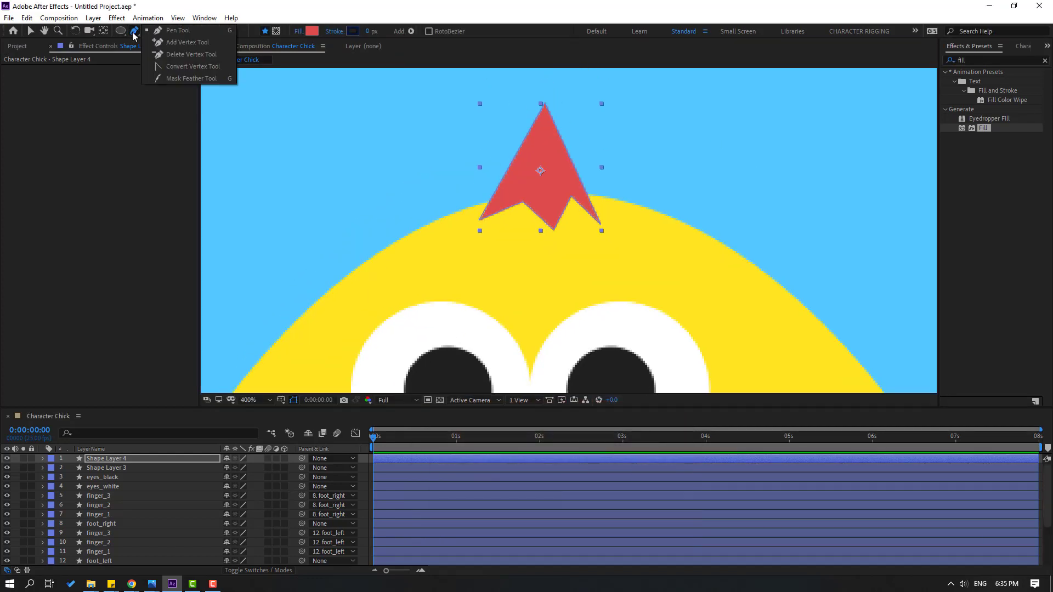
{"action": "left_click", "coordinate": [190, 66]}
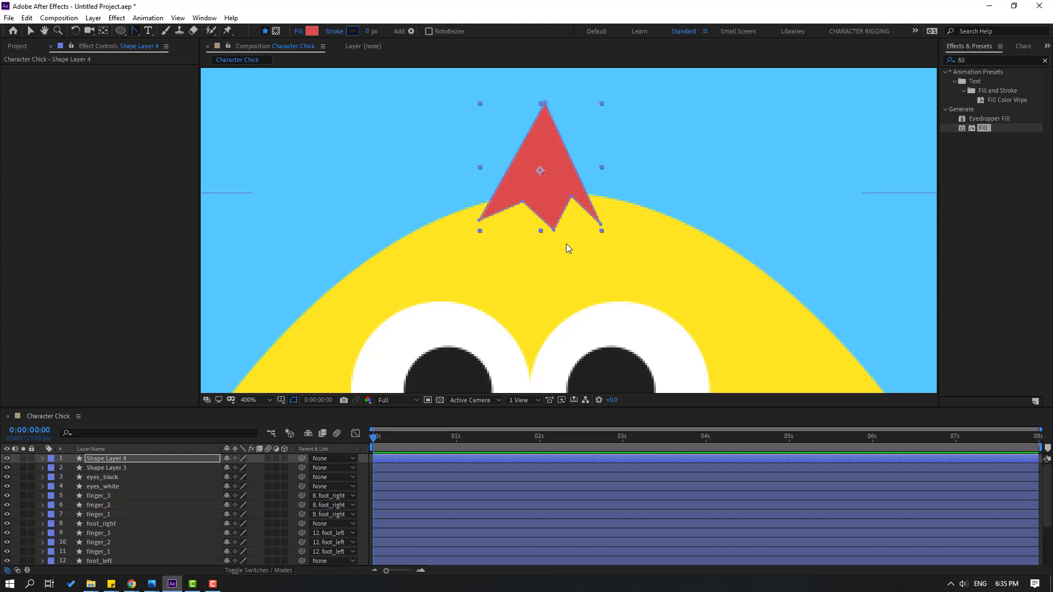
{"action": "left_click_drag", "start_coordinate": [555, 231], "coordinate": [551, 235]}
{"action": "left_click_drag", "start_coordinate": [566, 238], "coordinate": [566, 232]}
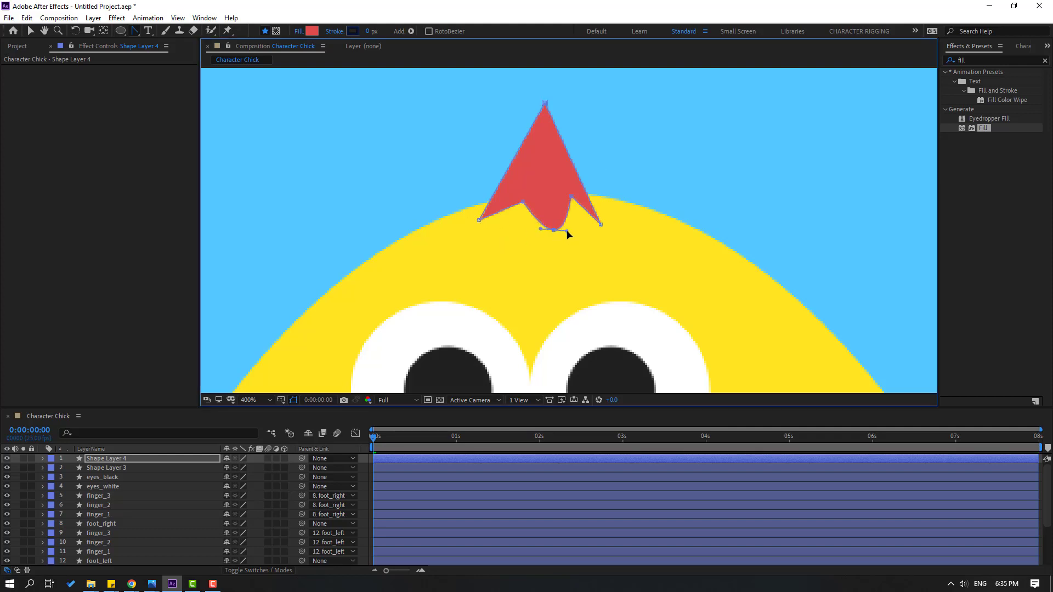
{"action": "left_click_drag", "start_coordinate": [523, 202], "coordinate": [613, 218]}
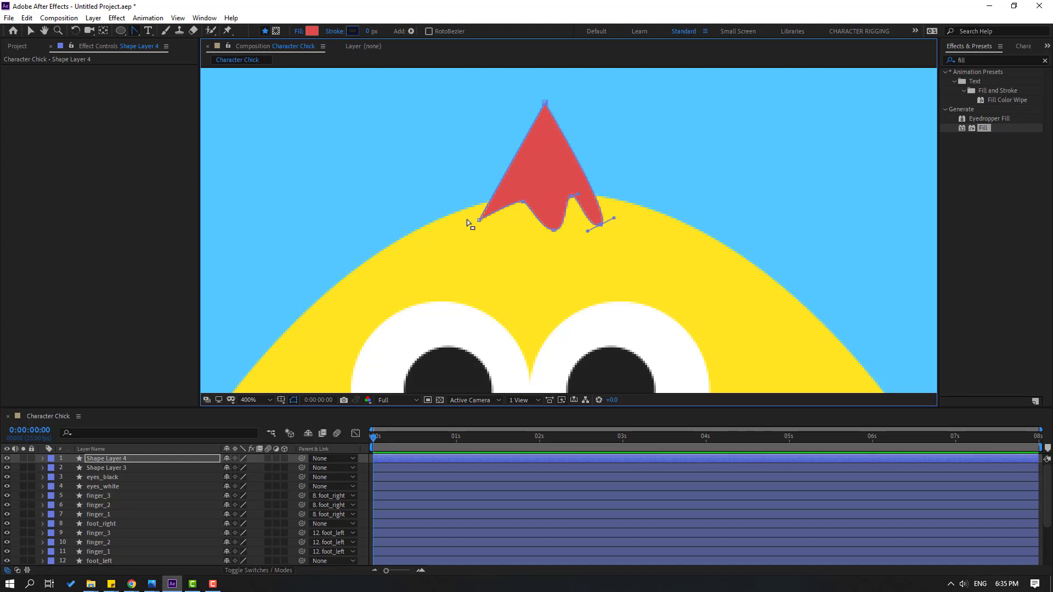
{"action": "left_click_drag", "start_coordinate": [480, 220], "coordinate": [488, 234]}
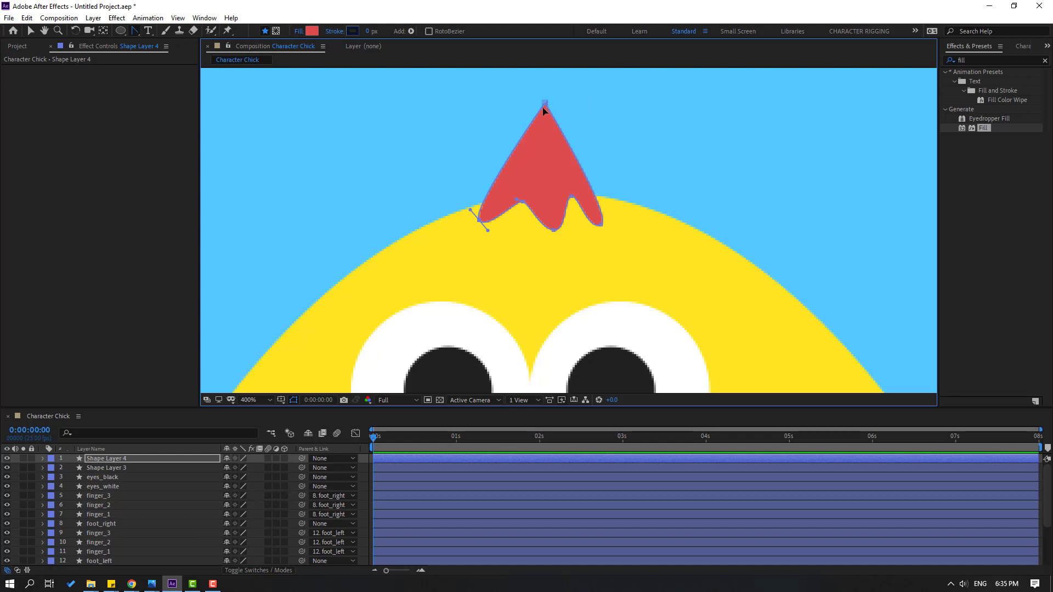
{"action": "mouse_move", "coordinate": [545, 103]}
{"action": "left_mouse_down"}
{"action": "mouse_move", "coordinate": [498, 103]}
{"action": "mouse_move", "coordinate": [538, 106]}
{"action": "left_mouse_up"}
Reposition the crest's middle and right lower tips and its peak slightly to even out the shape
{"action": "key", "text": "v"}
{"action": "left_click_drag", "start_coordinate": [522, 202], "coordinate": [547, 229]}
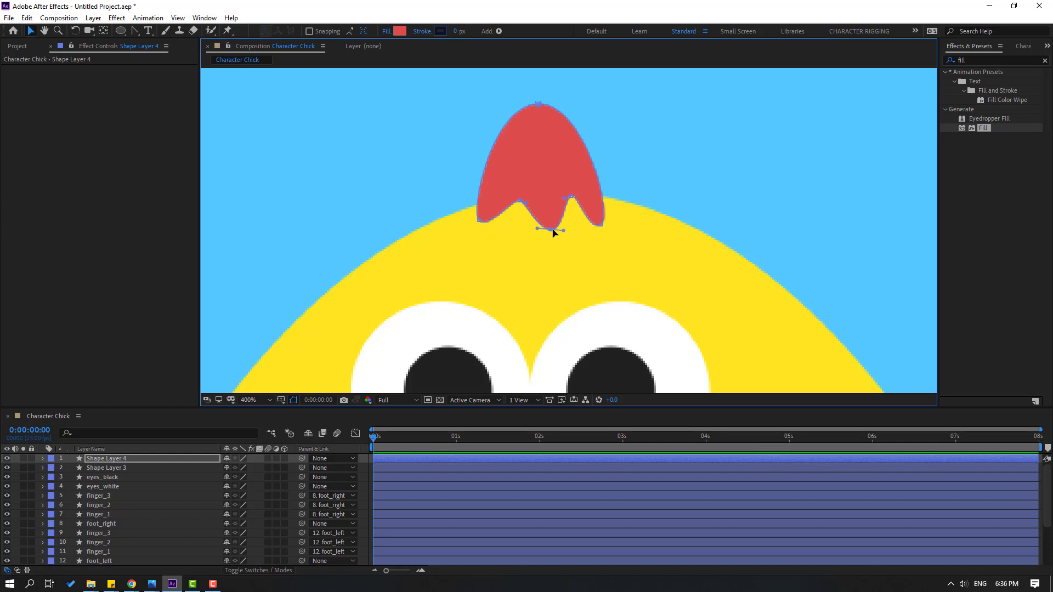
{"action": "left_click", "coordinate": [602, 224]}
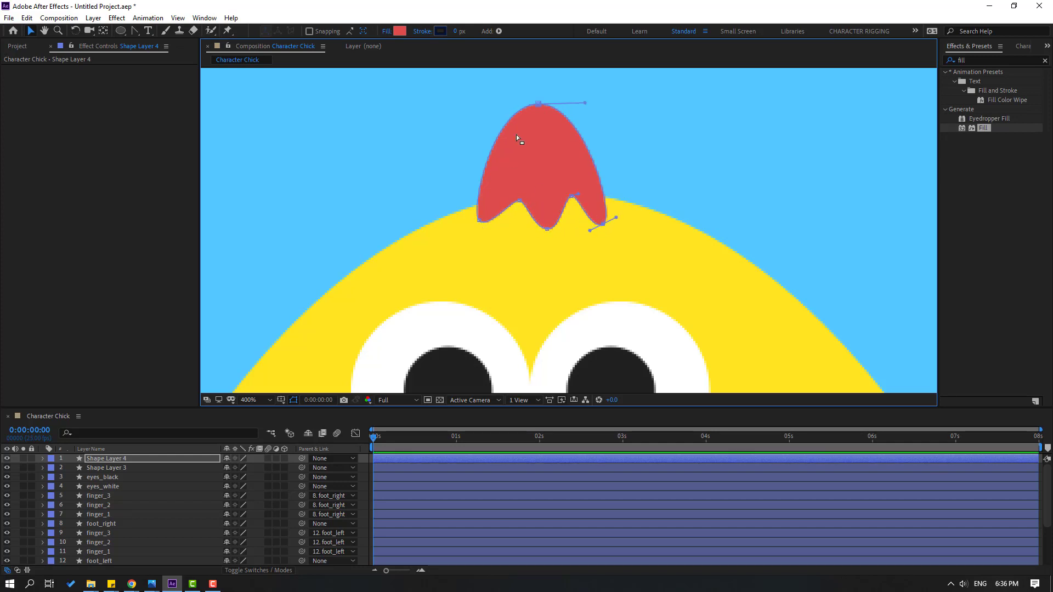
{"action": "left_click_drag", "start_coordinate": [537, 106], "coordinate": [535, 106]}
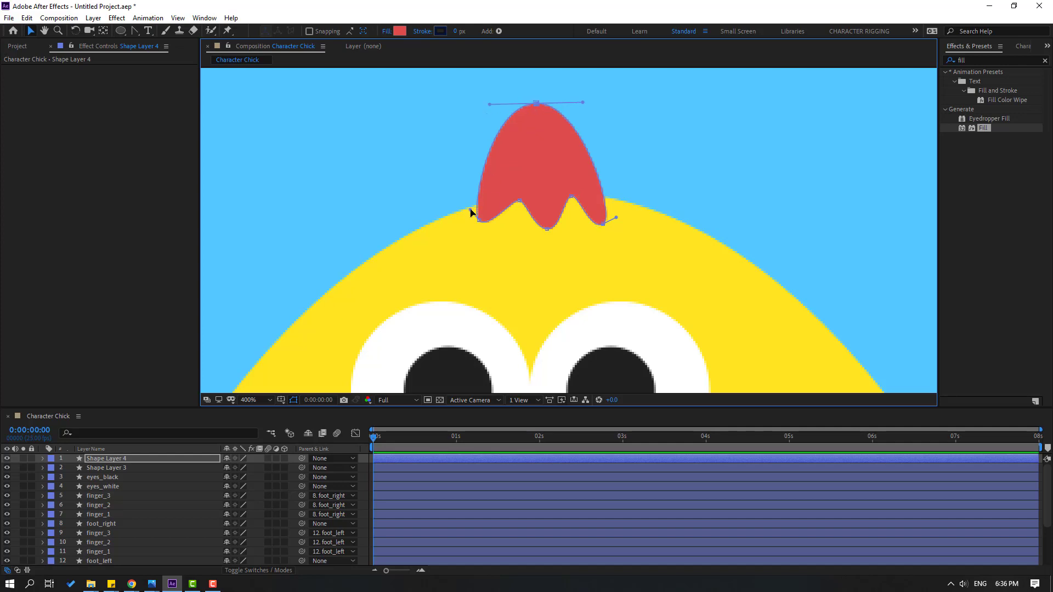
Adjust the crest's curve handles so the outer lower tips flare into points and the top is broadly rounded, then deselect it
{"action": "left_click_drag", "start_coordinate": [470, 209], "coordinate": [493, 192]}
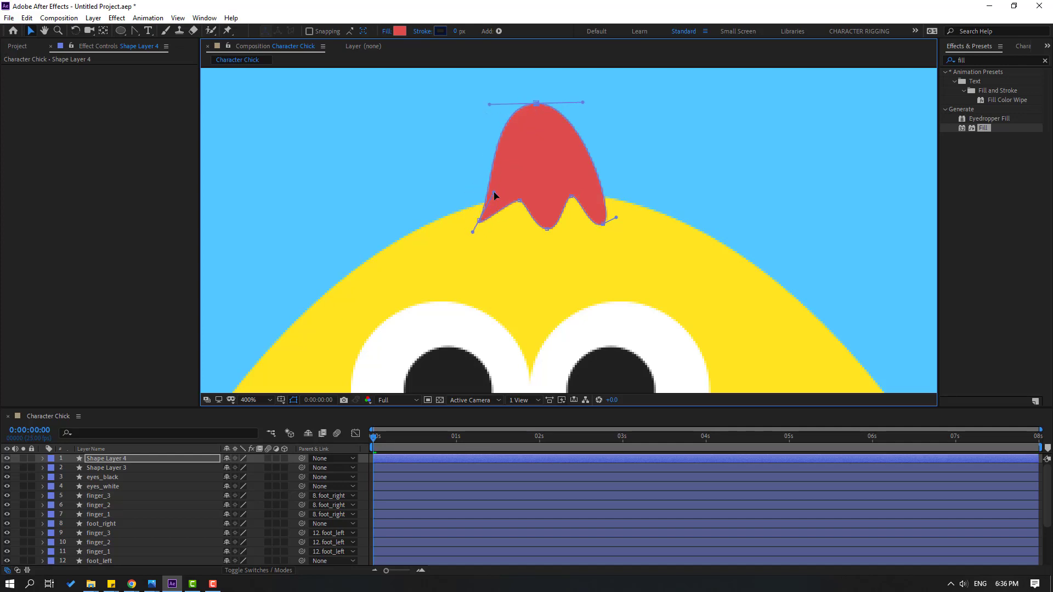
{"action": "left_click_drag", "start_coordinate": [603, 223], "coordinate": [587, 164]}
{"action": "left_click_drag", "start_coordinate": [583, 103], "coordinate": [582, 108]}
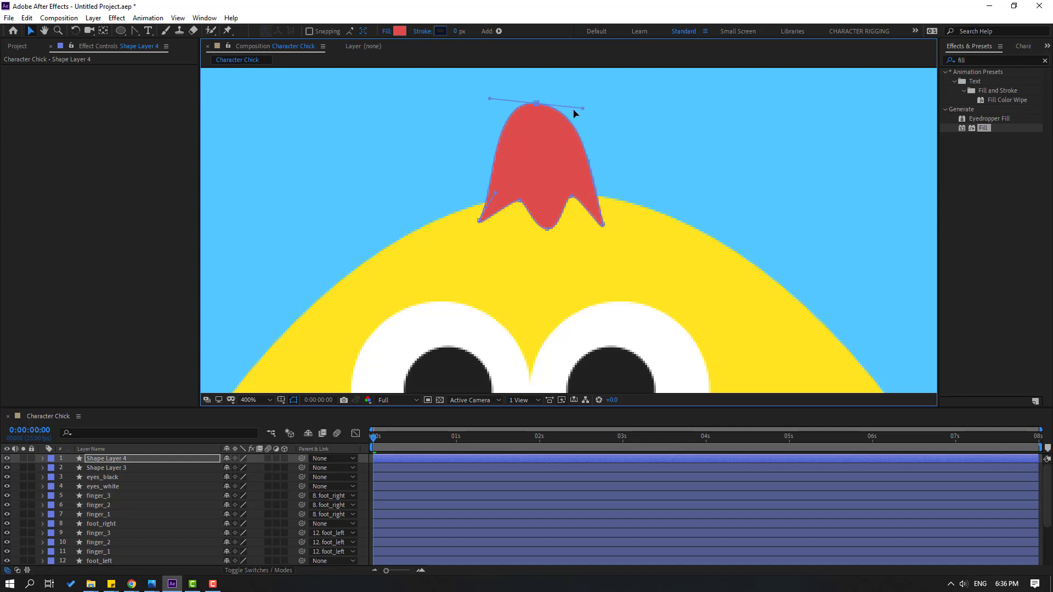
{"action": "left_click_drag", "start_coordinate": [486, 101], "coordinate": [488, 108]}
{"action": "left_click", "coordinate": [732, 153]}
{"action": "left_click", "coordinate": [779, 140]}
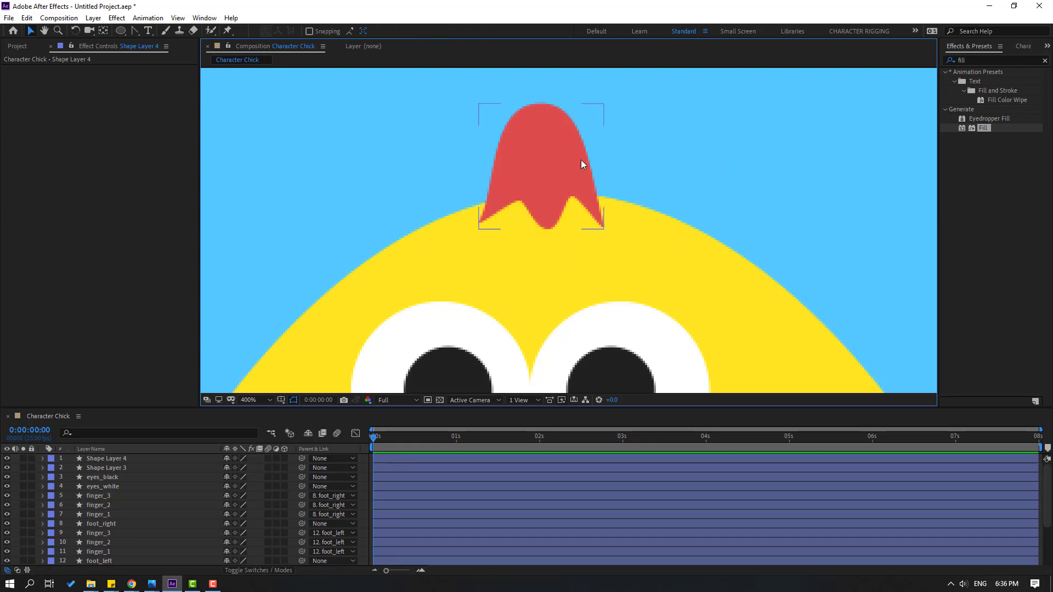
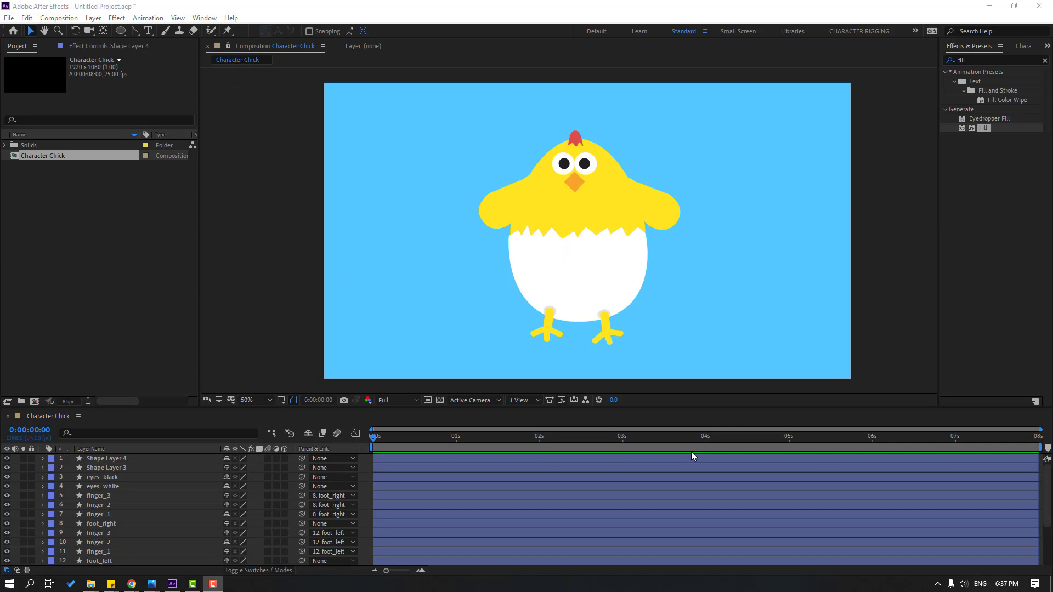
Add a null object, place it at the centre of the chick's body and rename it Controller
{"action": "left_click", "coordinate": [109, 443]}
{"action": "left_click", "coordinate": [93, 18]}
{"action": "mouse_move", "coordinate": [104, 30]}
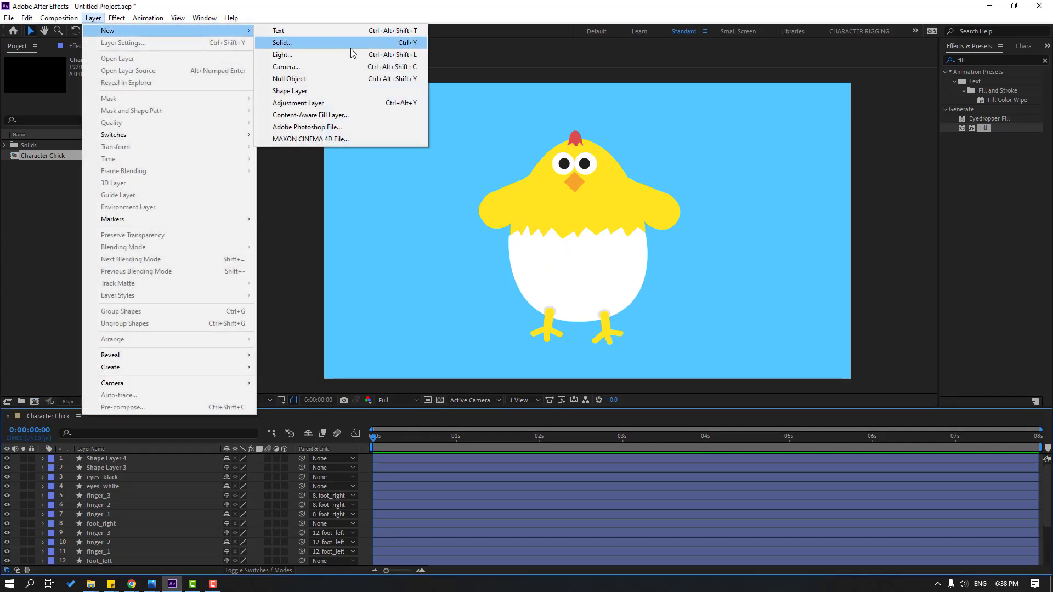
{"action": "left_click", "coordinate": [315, 78]}
{"action": "left_click_drag", "start_coordinate": [601, 246], "coordinate": [581, 235]}
{"action": "left_click", "coordinate": [107, 459]}
{"action": "key", "text": "Return"}
{"action": "type", "text": "Controller"}
{"action": "key", "text": "Return"}
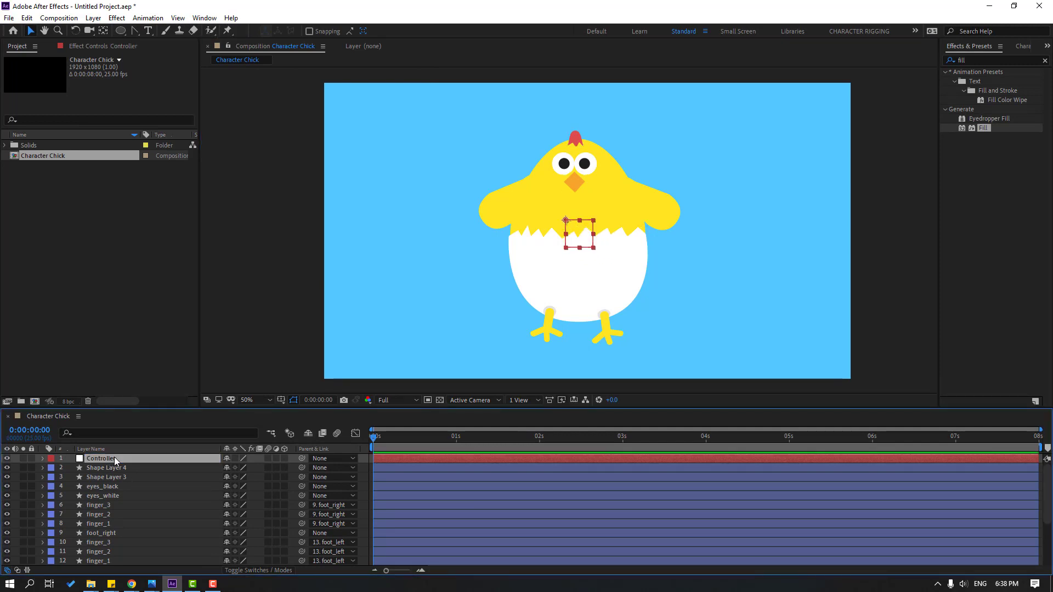
Parent the body layer to Controller, and parent hand_left and hand_right to the body
{"action": "left_click", "coordinate": [96, 530]}
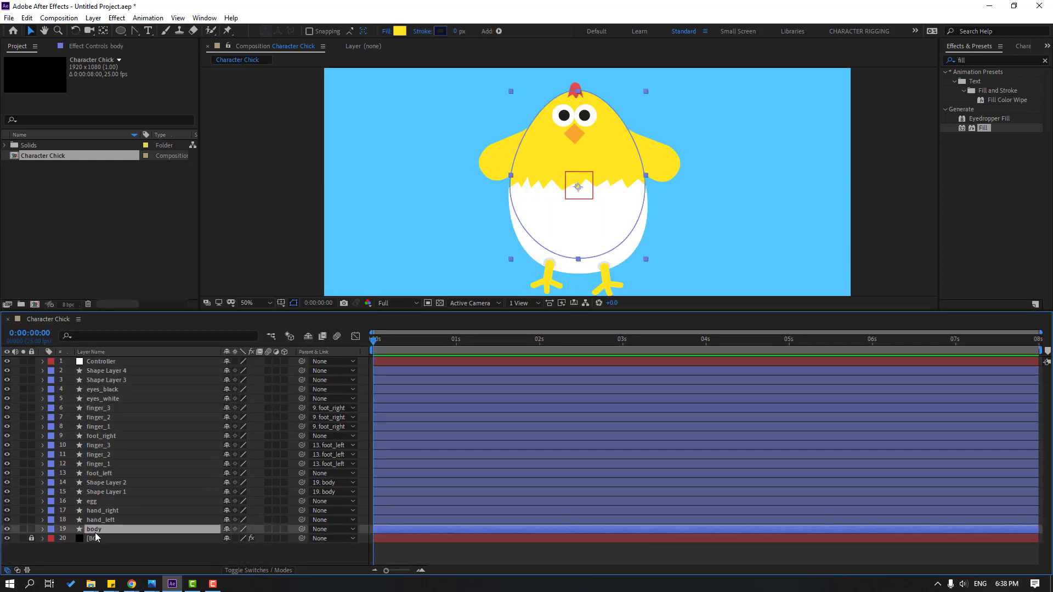
{"action": "left_click_drag", "start_coordinate": [301, 529], "coordinate": [110, 362]}
{"action": "left_click", "coordinate": [91, 521]}
{"action": "left_click", "coordinate": [106, 513], "text": "ctrl"}
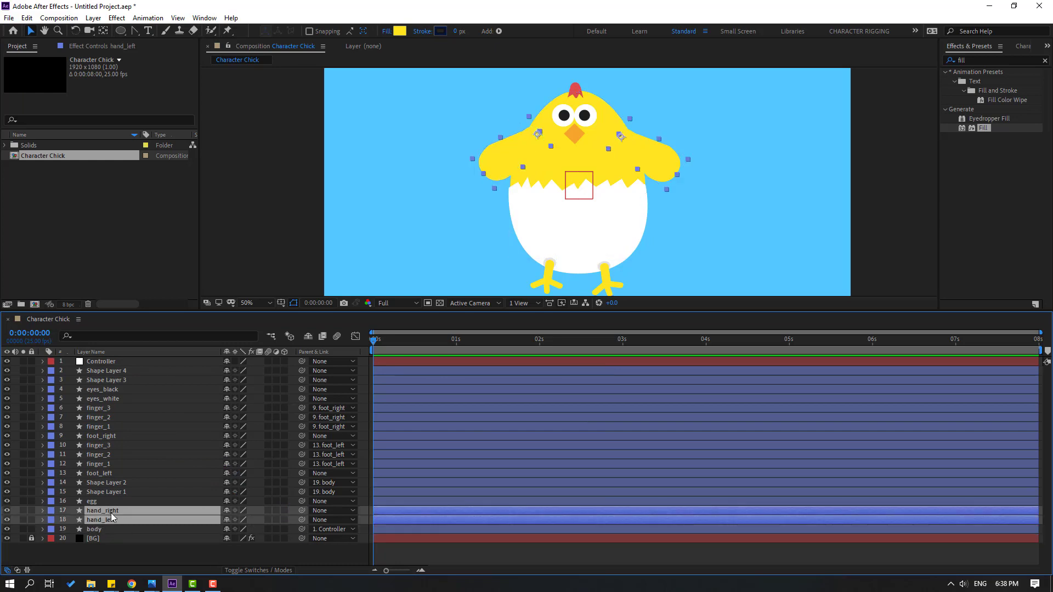
{"action": "left_click_drag", "start_coordinate": [302, 510], "coordinate": [94, 530]}
Parent the foot_left and foot_right layers to the Controller null
{"action": "left_click", "coordinate": [104, 492]}
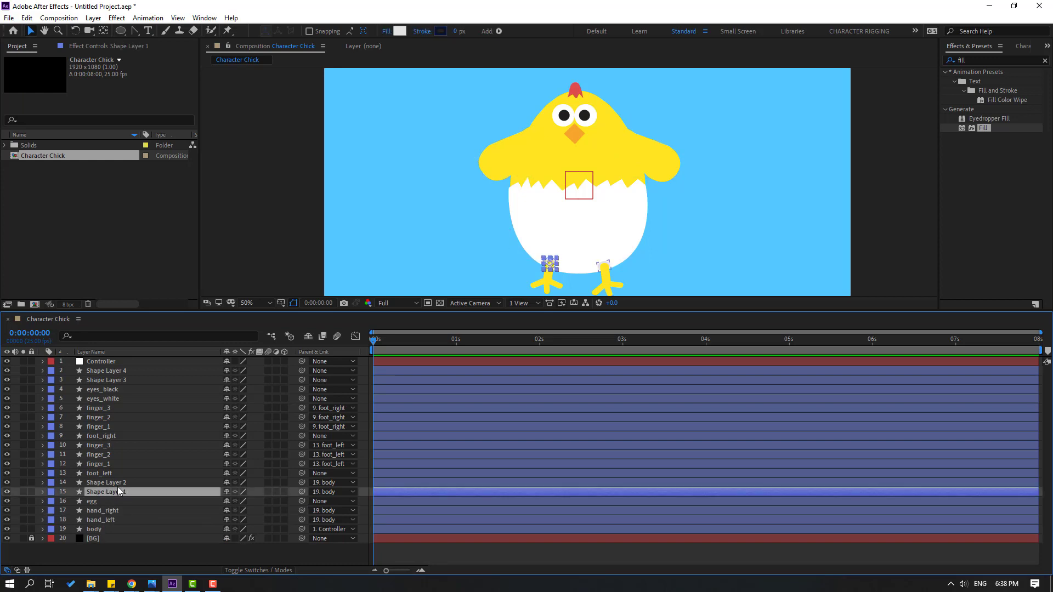
{"action": "left_click", "coordinate": [109, 482], "text": "ctrl"}
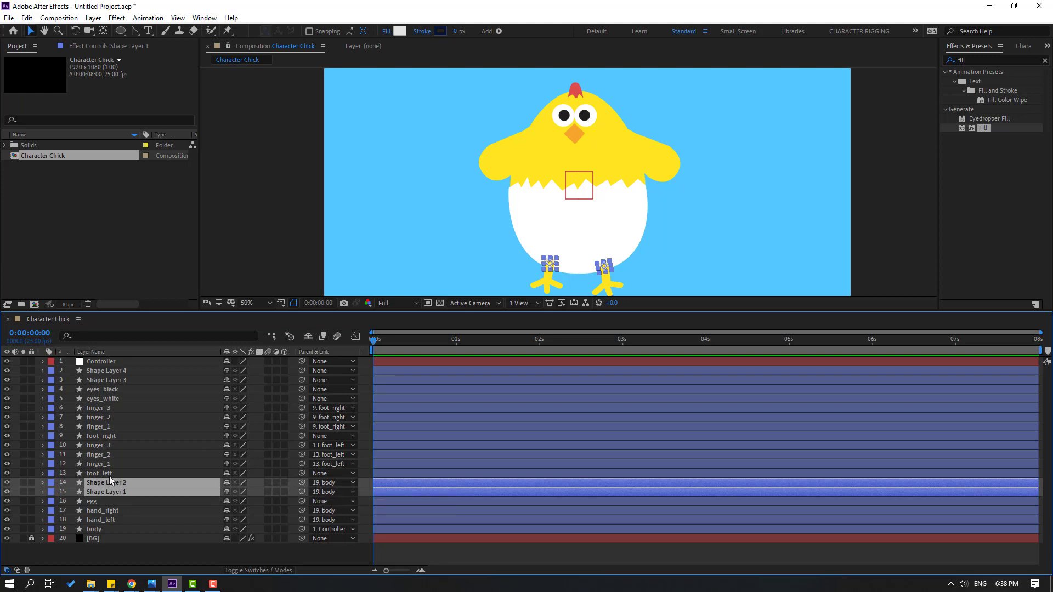
{"action": "left_click", "coordinate": [94, 475]}
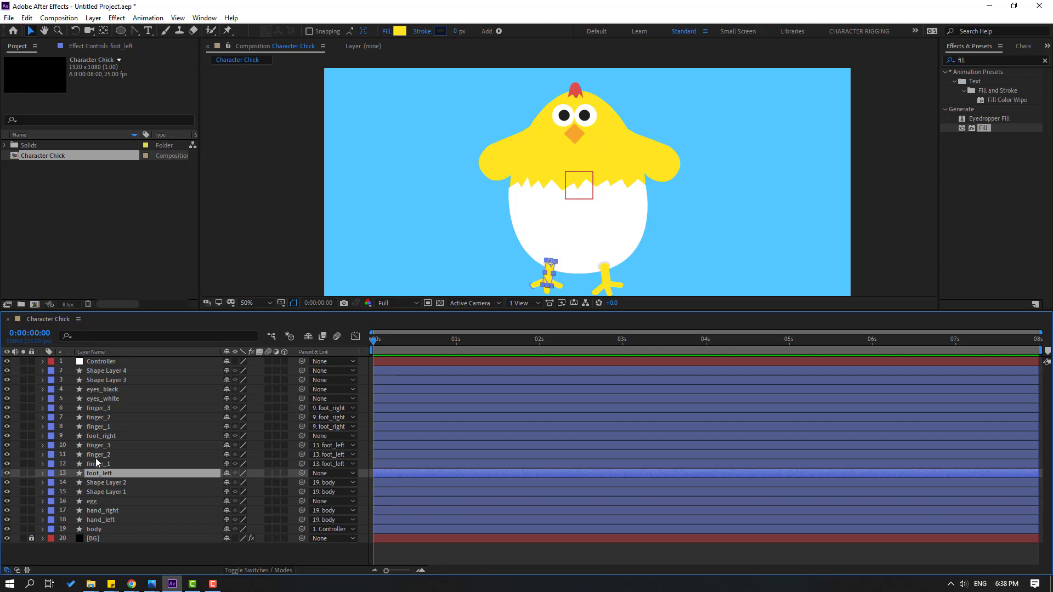
{"action": "left_click", "coordinate": [110, 437], "text": "ctrl"}
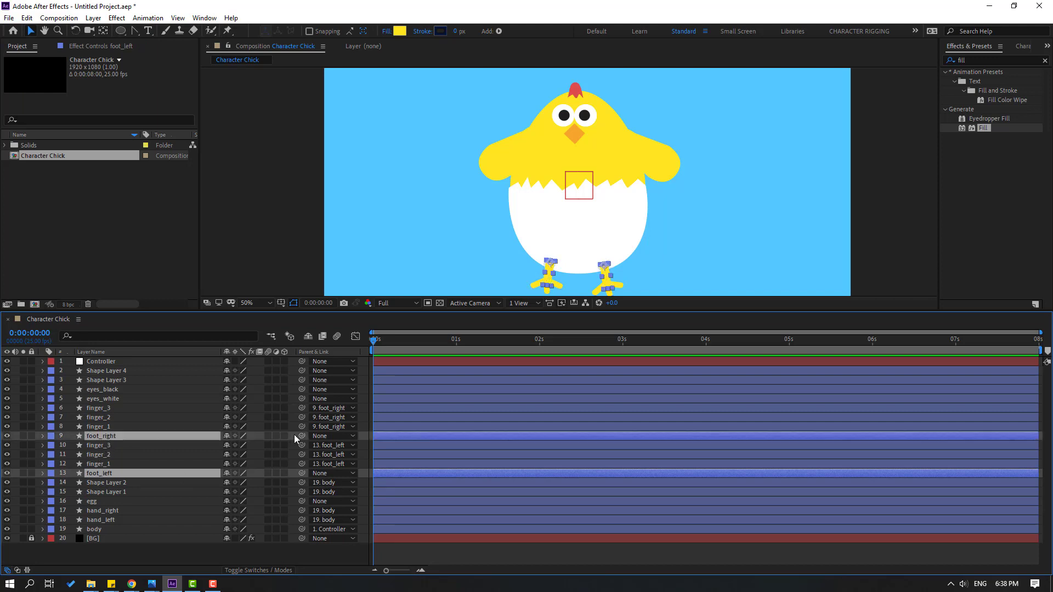
{"action": "left_click_drag", "start_coordinate": [302, 434], "coordinate": [107, 363]}
Parent eyes_white, eyes_black and the beak and crest layers, Shape Layer 3 and Shape Layer 4, to the body
{"action": "left_click", "coordinate": [106, 400]}
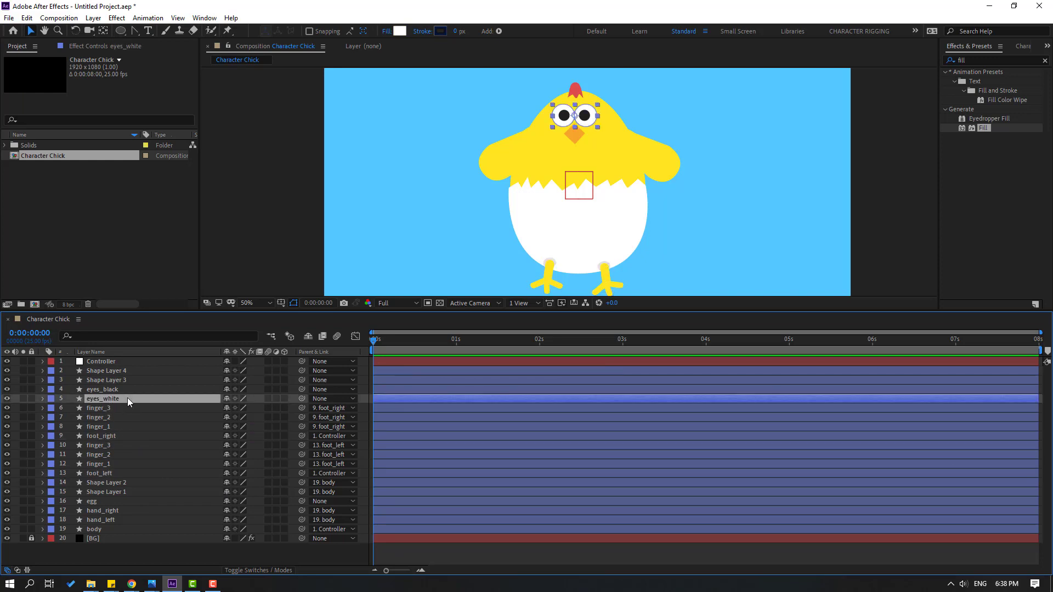
{"action": "left_click", "coordinate": [110, 389], "text": "ctrl"}
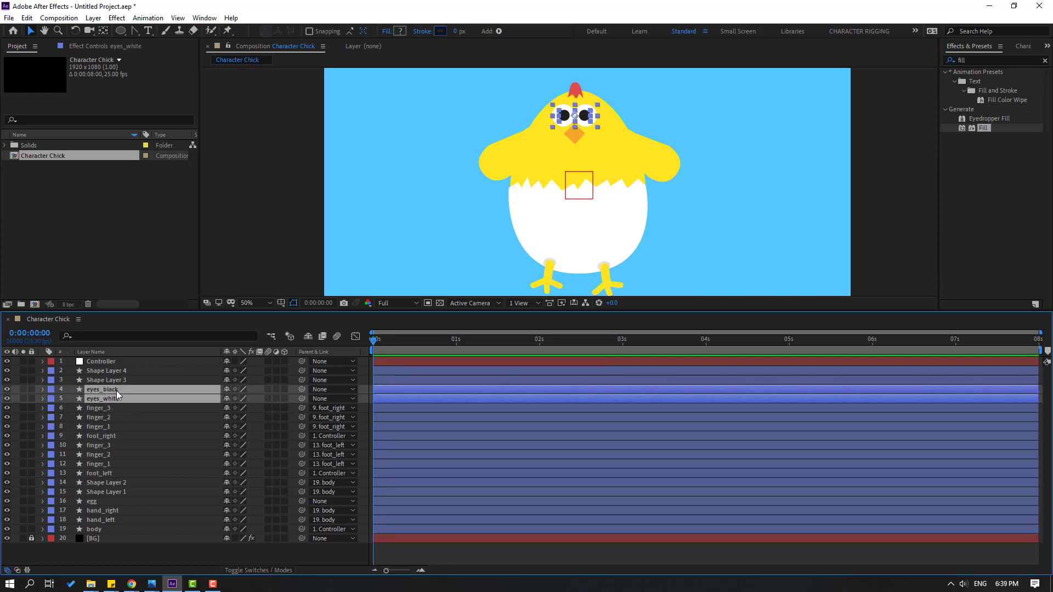
{"action": "left_click_drag", "start_coordinate": [301, 390], "coordinate": [72, 530]}
{"action": "left_click", "coordinate": [102, 380]}
{"action": "left_click", "coordinate": [122, 372], "text": "ctrl"}
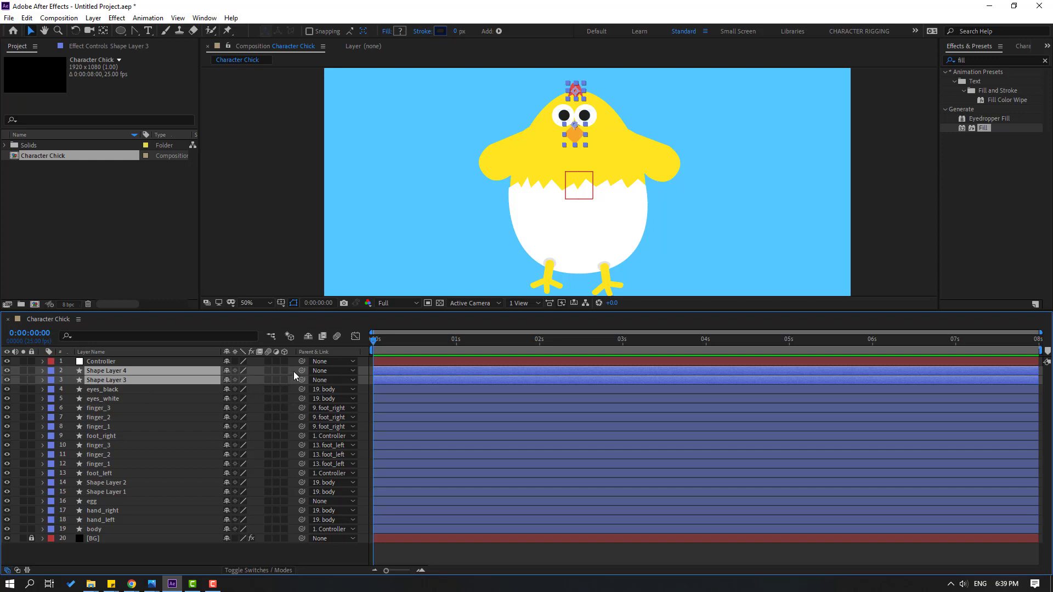
{"action": "left_click_drag", "start_coordinate": [301, 373], "coordinate": [99, 530]}
{"action": "left_click", "coordinate": [110, 555]}
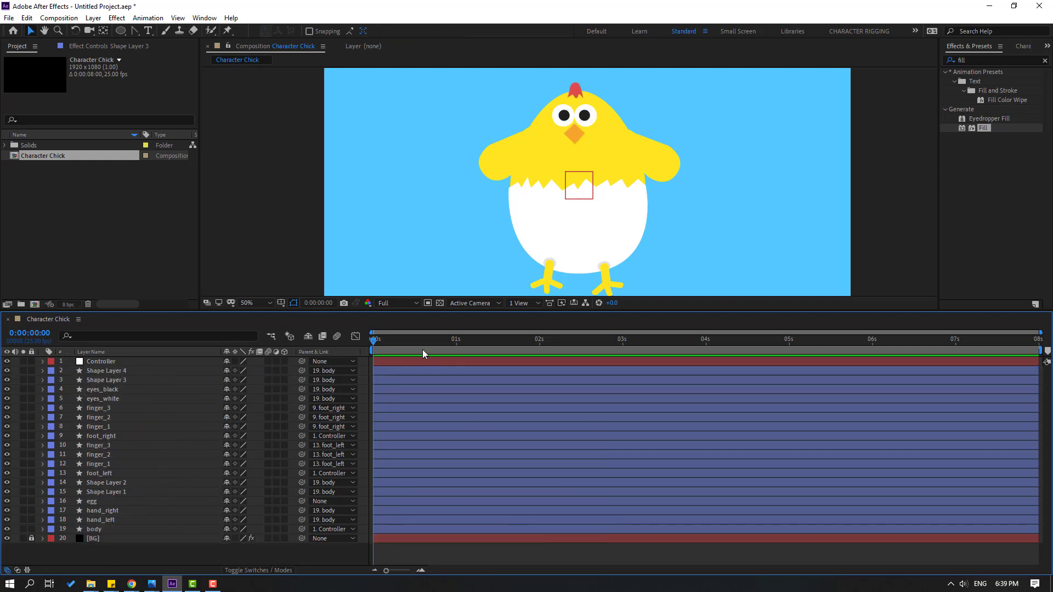
Move the body layer's anchor point straight down to near the bottom edge of the body
{"action": "left_click", "coordinate": [544, 144]}
{"action": "left_click", "coordinate": [103, 31]}
{"action": "left_click_drag", "start_coordinate": [578, 190], "coordinate": [578, 256]}
{"action": "key", "text": "v"}
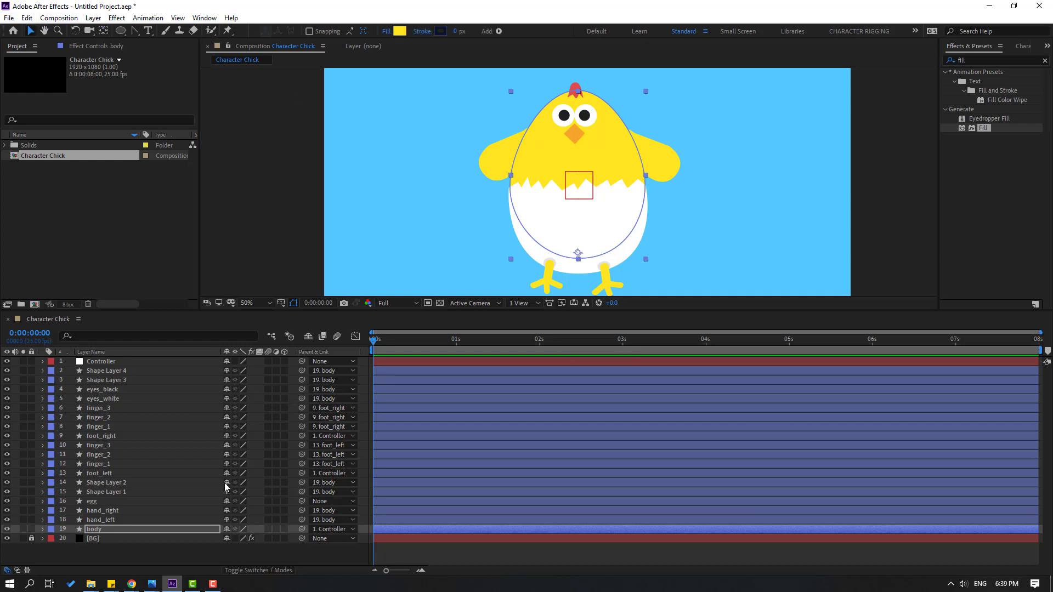
Keyframe the body's rotation at the start of the timeline, trying -5° and settling on -3°
{"action": "left_click", "coordinate": [148, 527]}
{"action": "key", "text": "r"}
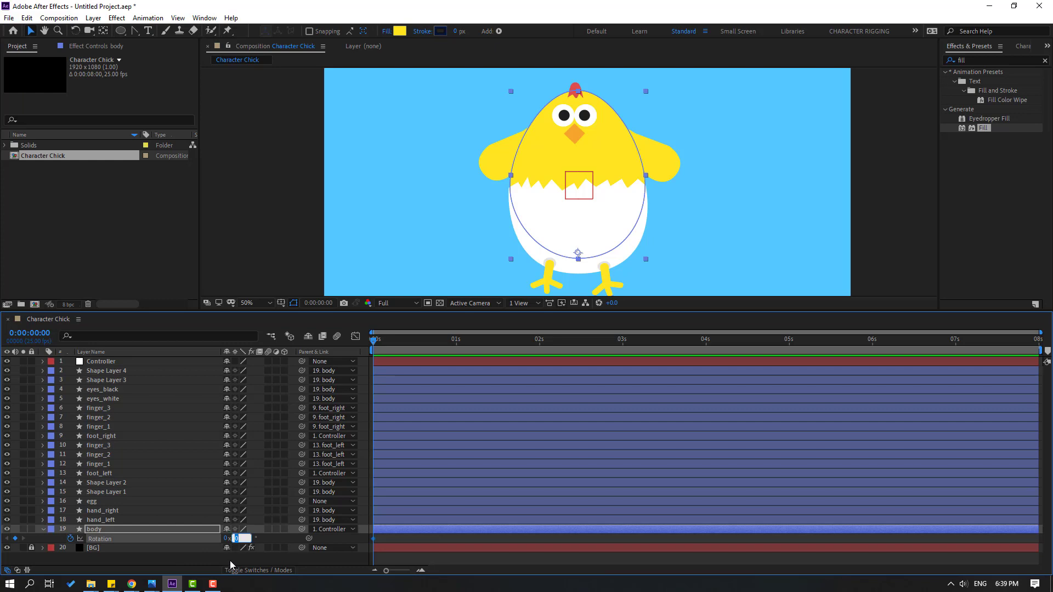
{"action": "type", "text": "-5"}
{"action": "key", "text": "Return"}
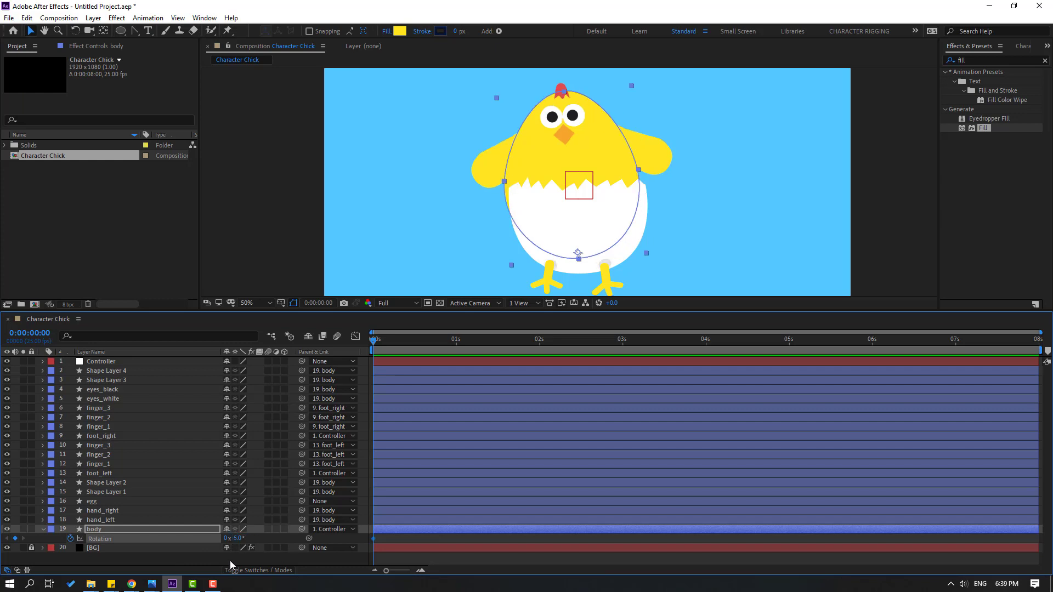
{"action": "left_click", "coordinate": [238, 540]}
{"action": "type", "text": "-3"}
{"action": "key", "text": "Return"}
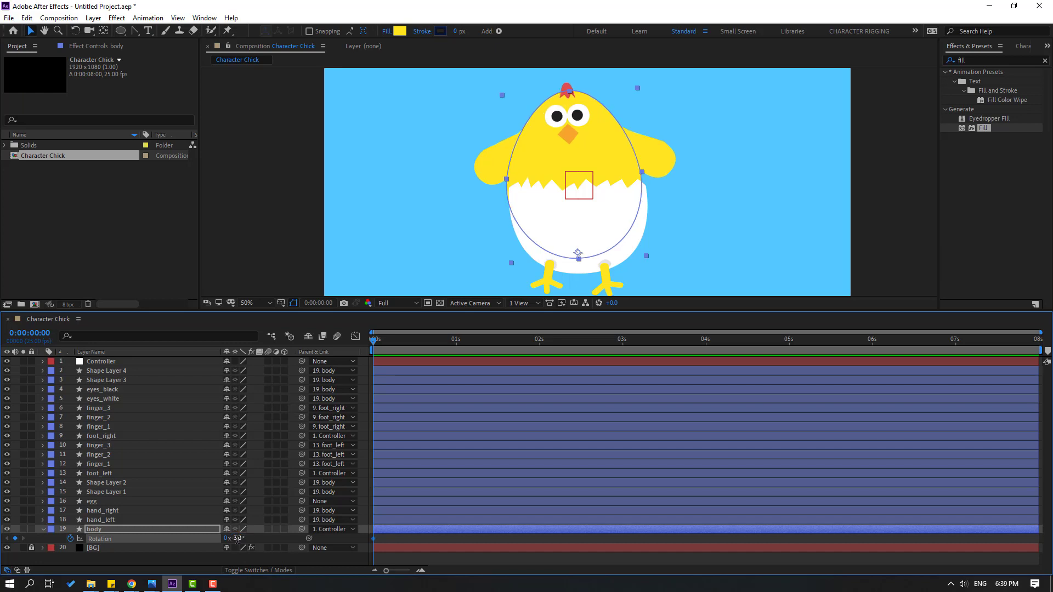
Keyframe the body's rotation to 3° at frame 10 and copy the first rotation keyframe to frame 20
{"action": "key", "text": "shift+Page_Down"}
{"action": "left_click", "coordinate": [238, 538]}
{"action": "key", "text": "Return"}
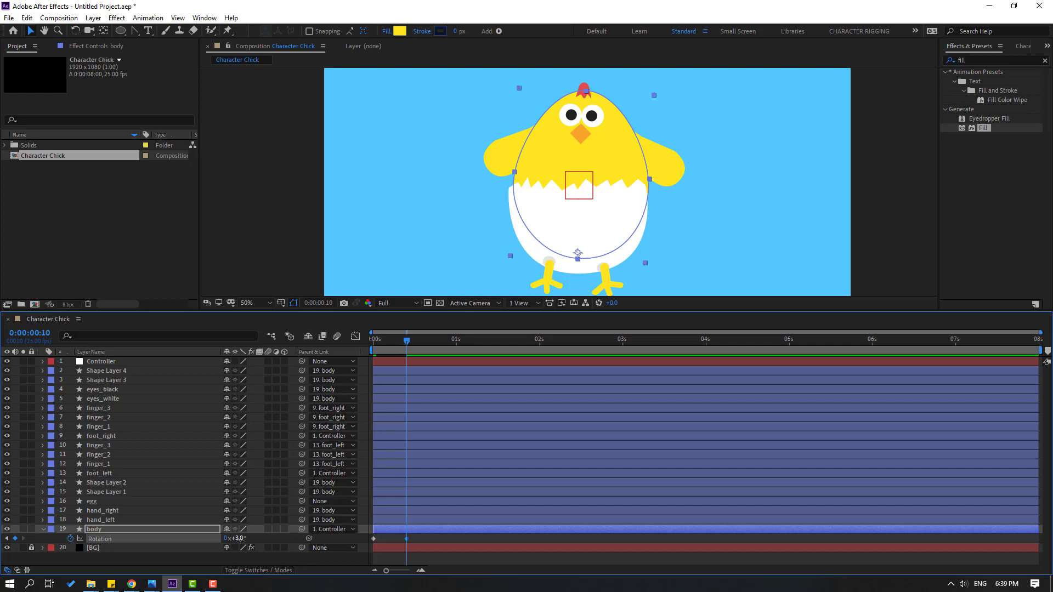
{"action": "key", "text": "shift+Page_Down"}
{"action": "left_click", "coordinate": [373, 538]}
{"action": "key", "text": "ctrl+v"}
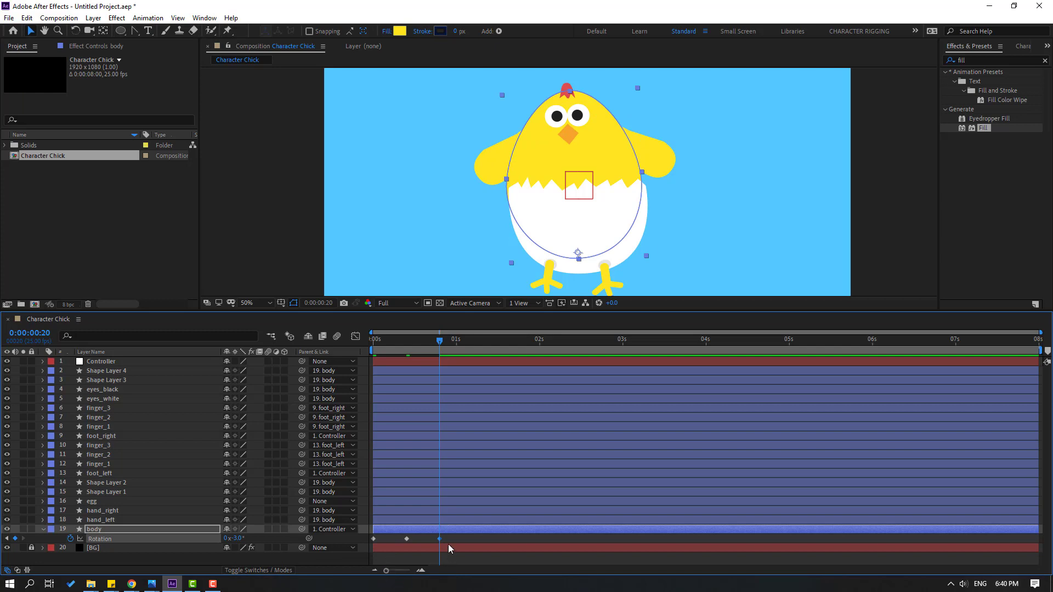
Apply Easy Ease to the body's three rotation keyframes and preview the swaying motion
{"action": "right_click", "coordinate": [373, 538]}
{"action": "mouse_move", "coordinate": [439, 531]}
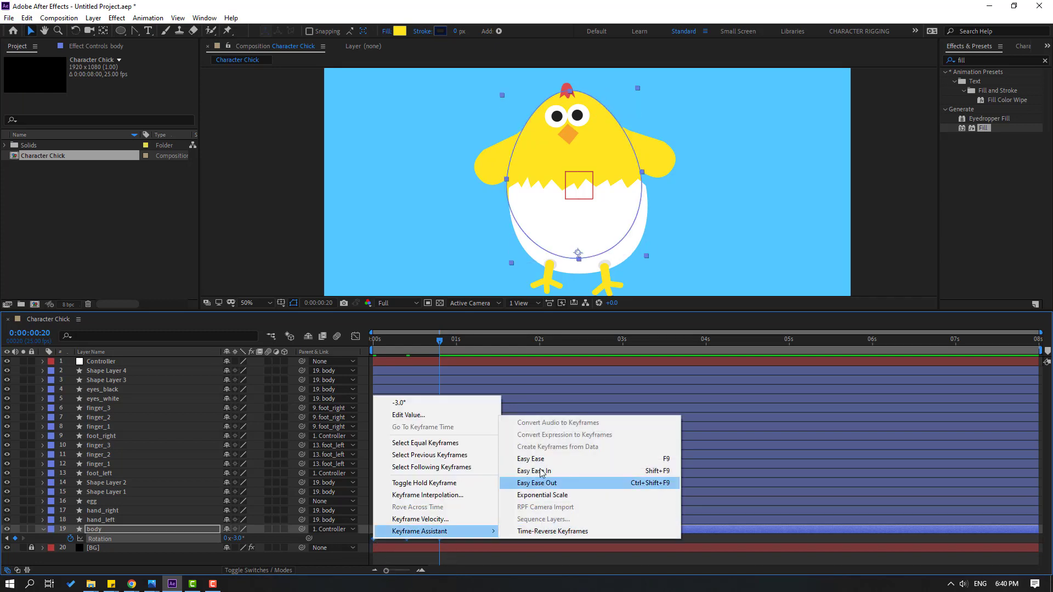
{"action": "left_click", "coordinate": [533, 459]}
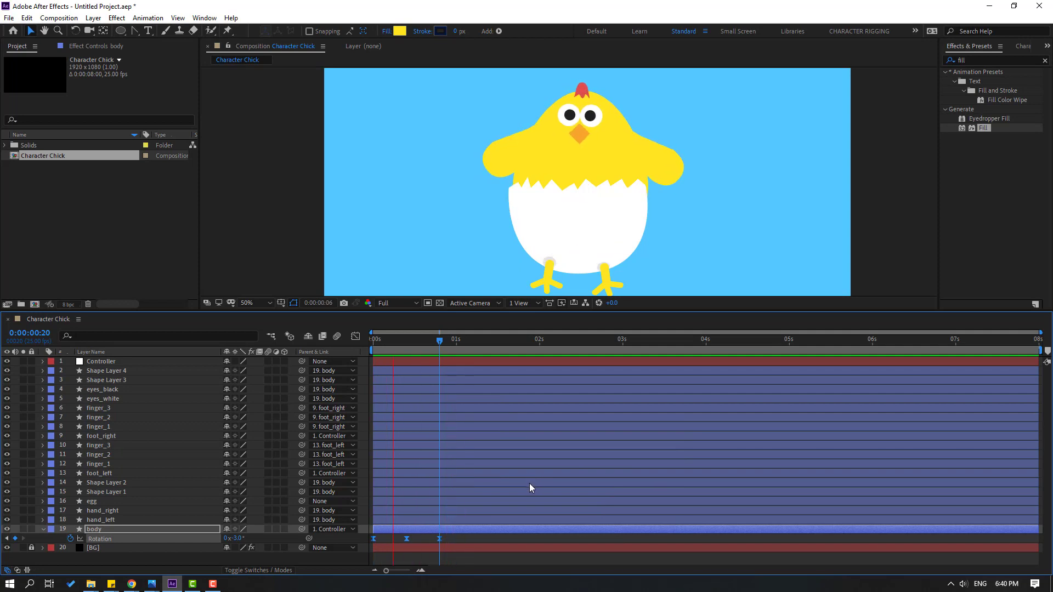
{"action": "key", "text": "space"}
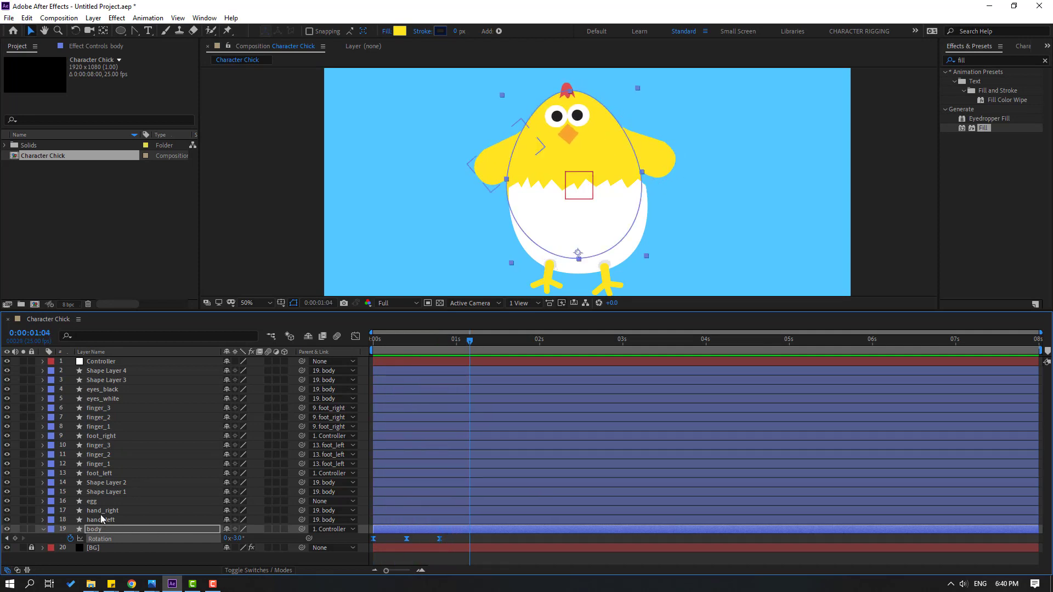
Parent the egg layer to the body, preview the motion and return the playhead to the start
{"action": "left_click", "coordinate": [258, 504]}
{"action": "left_click_drag", "start_coordinate": [302, 501], "coordinate": [89, 529]}
{"action": "key", "text": "space"}
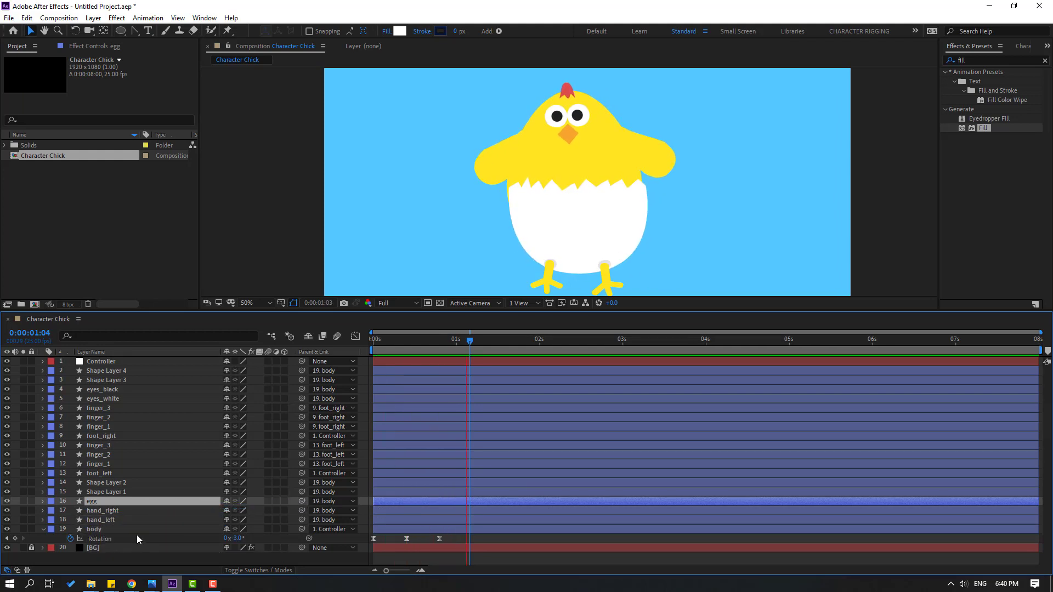
{"action": "key", "text": "space"}
{"action": "key", "text": "space"}
{"action": "left_click_drag", "start_coordinate": [422, 339], "coordinate": [338, 351]}
{"action": "left_click", "coordinate": [101, 564]}
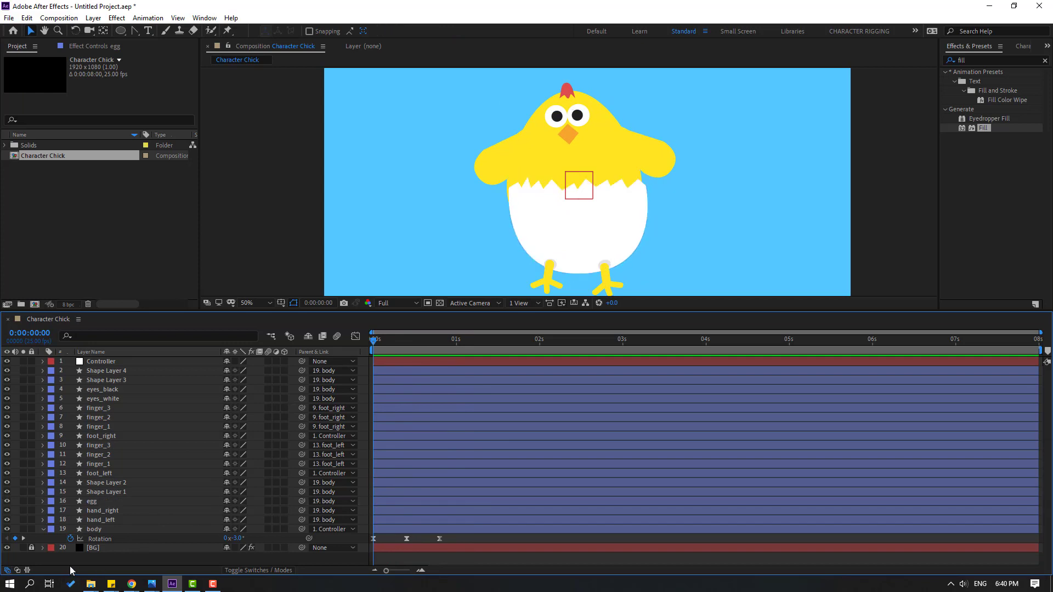
Add the expression loopOutDuration(type = "cycle", duration = 0) to the body's rotation and preview the loop
{"action": "left_click", "coordinate": [70, 539], "text": "alt"}
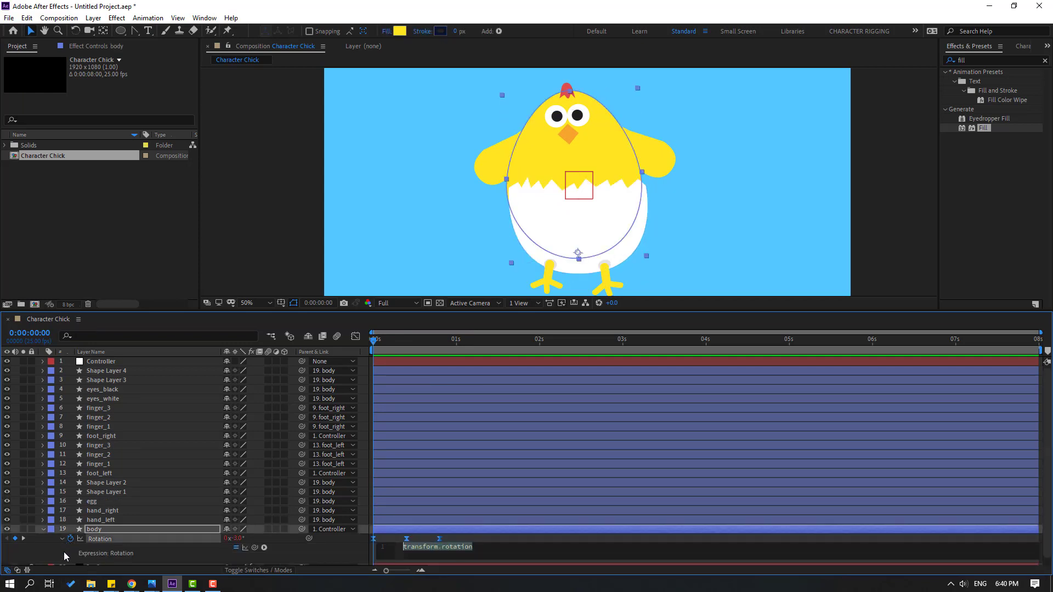
{"action": "left_click", "coordinate": [265, 548]}
{"action": "mouse_move", "coordinate": [318, 492]}
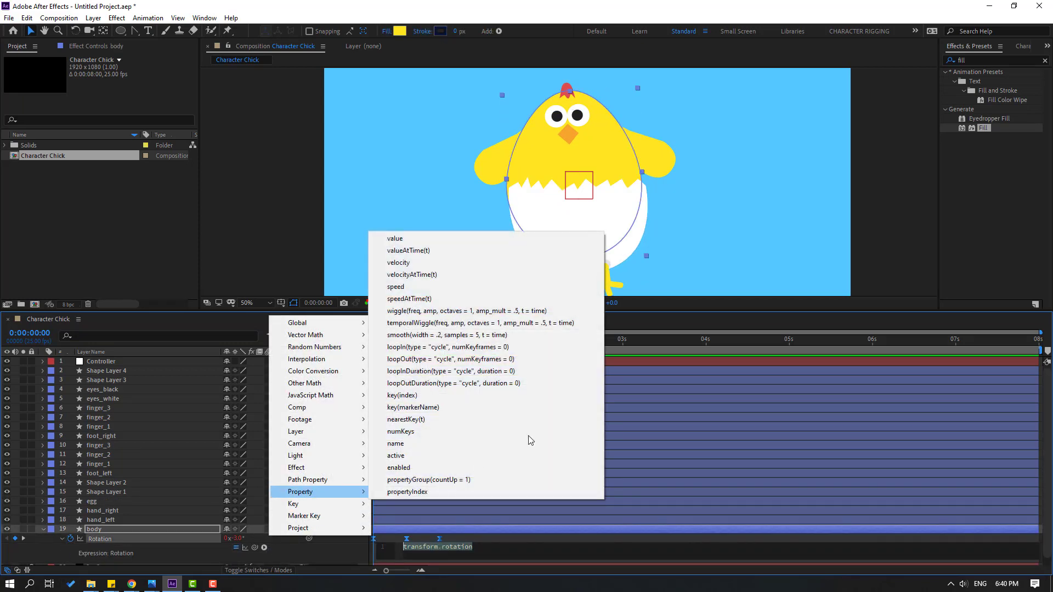
{"action": "left_click", "coordinate": [482, 382]}
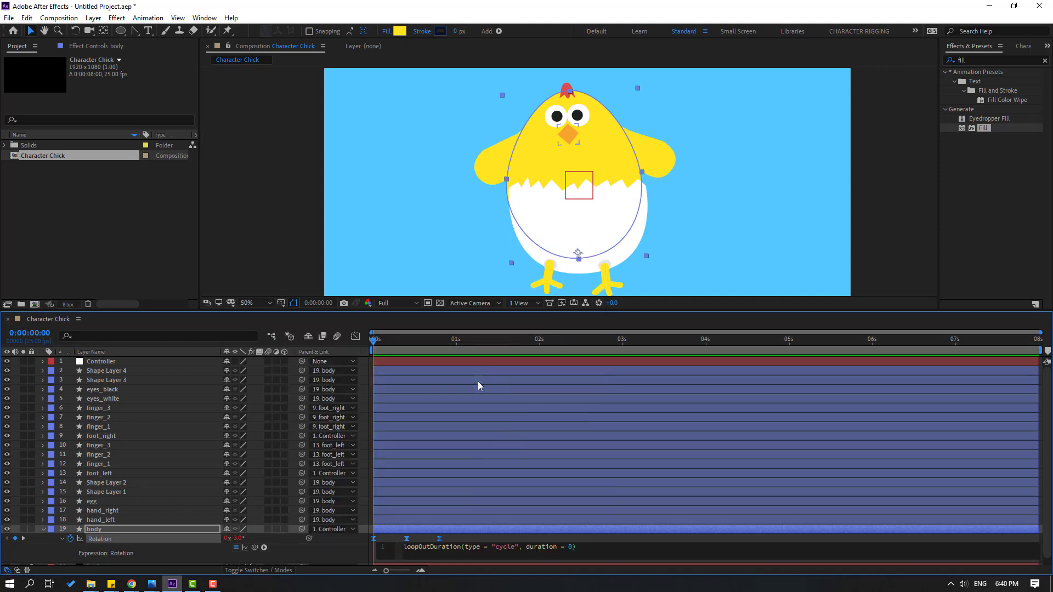
{"action": "left_click", "coordinate": [601, 538]}
{"action": "key", "text": "space"}
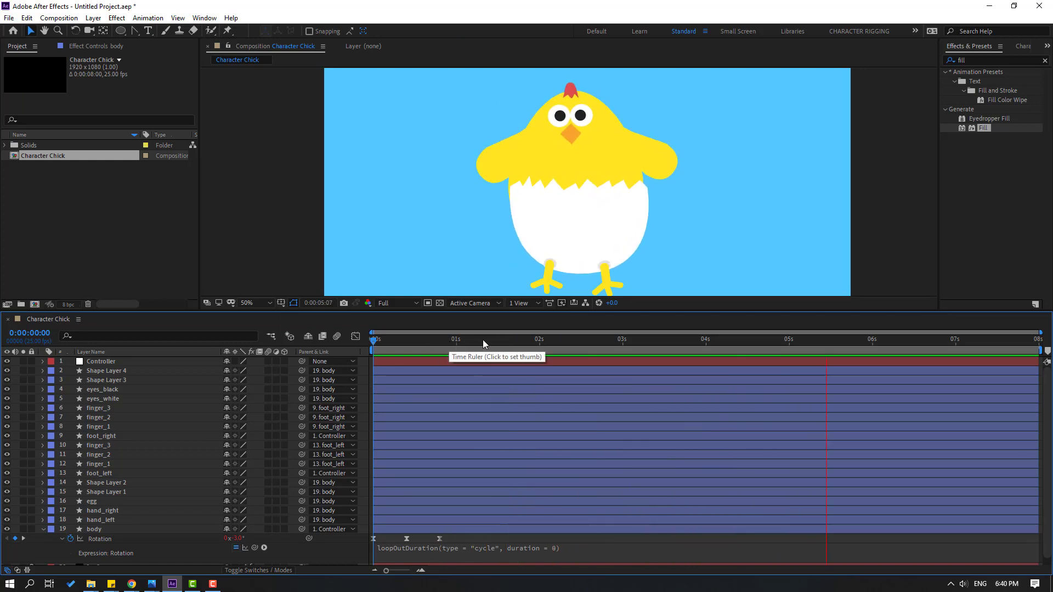
{"action": "key", "text": "space"}
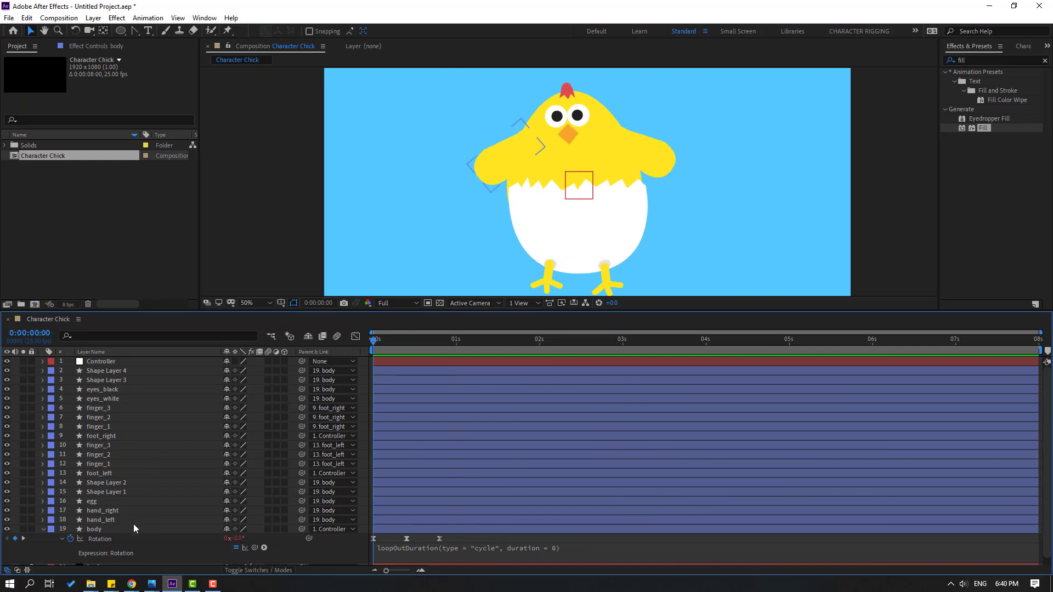
Set the egg's rotation to -3° and keyframe it at the start of the timeline
{"action": "left_click", "coordinate": [100, 502]}
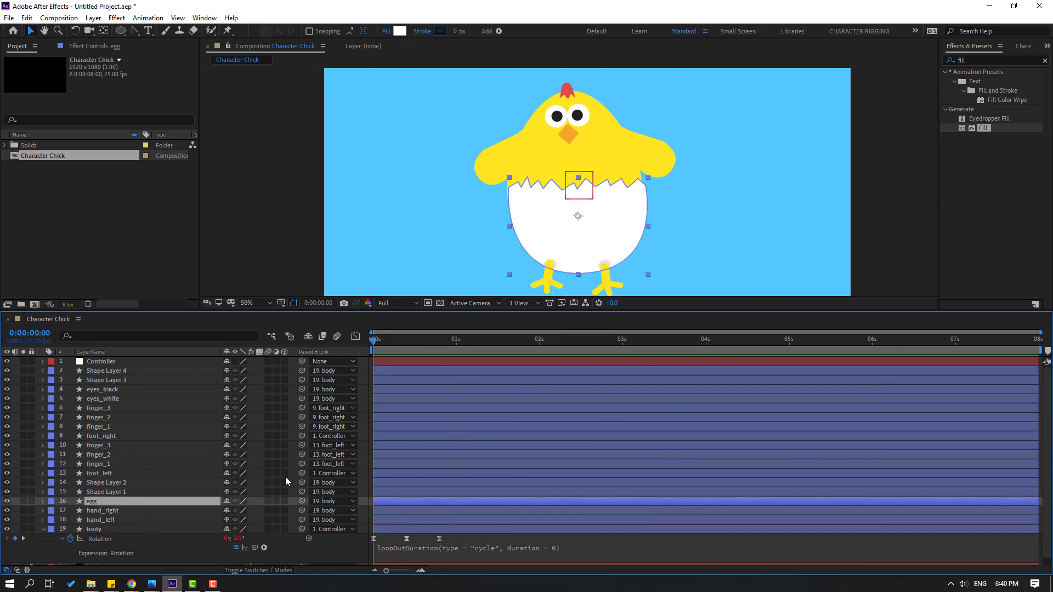
{"action": "key", "text": "r"}
{"action": "left_click", "coordinate": [241, 511]}
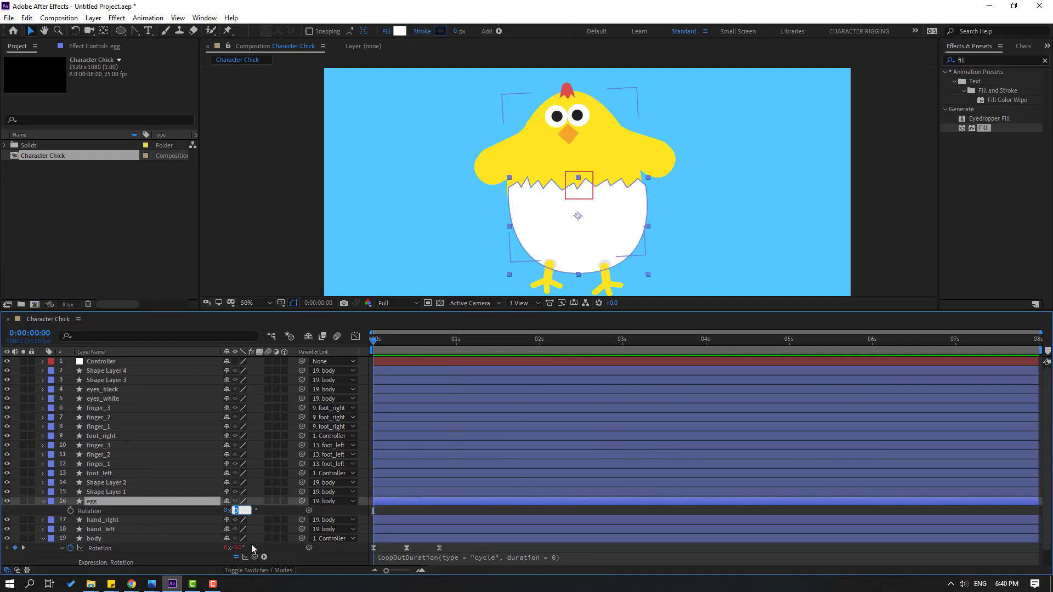
{"action": "type", "text": "-3"}
{"action": "key", "text": "Return"}
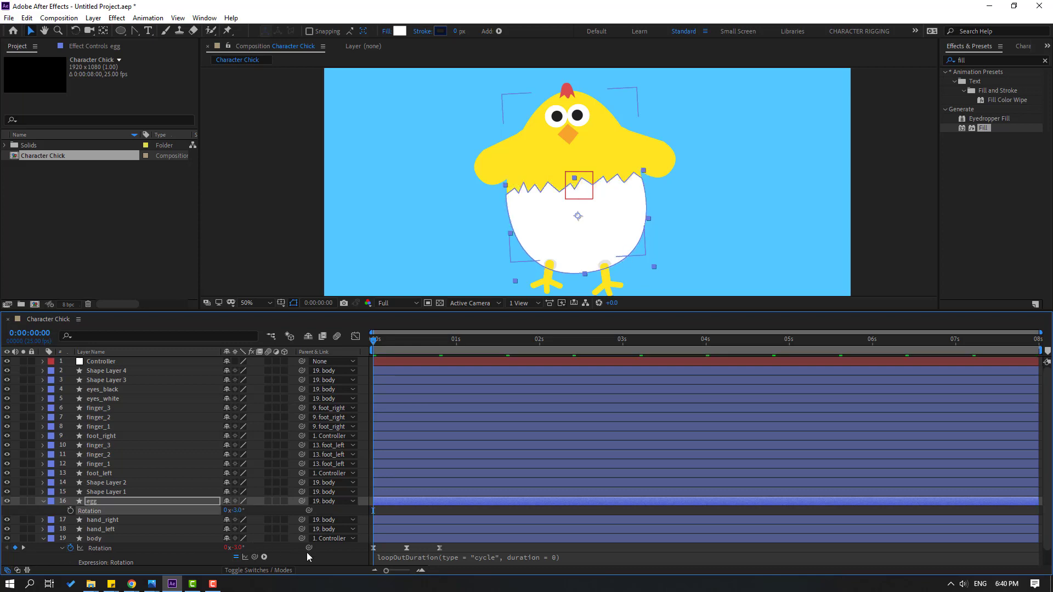
{"action": "left_click", "coordinate": [70, 511]}
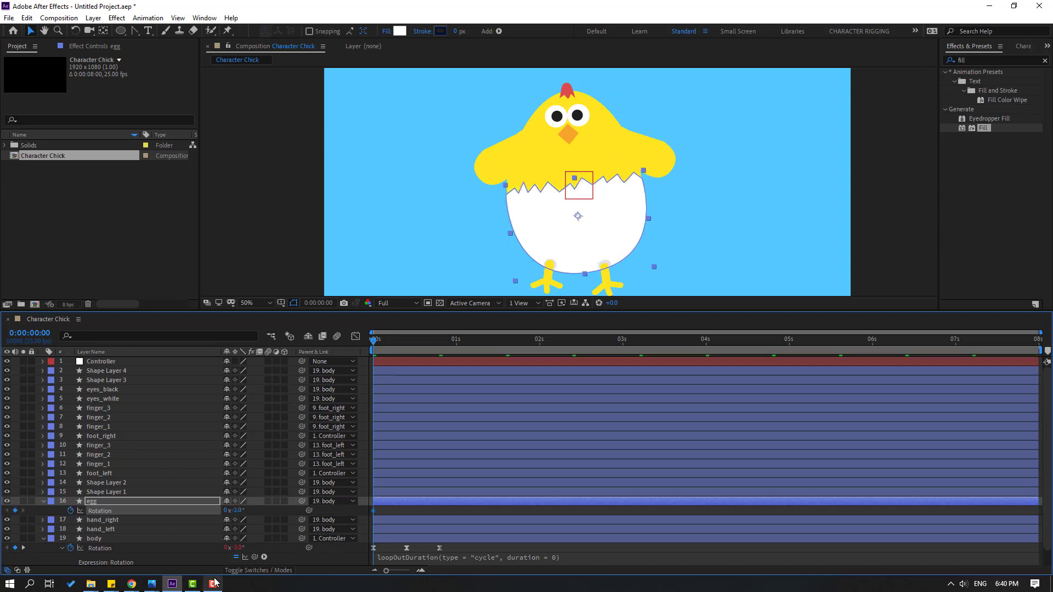
Keyframe the egg's rotation to 3° at frame 10
{"action": "key", "text": "shift+Page_Down"}
{"action": "left_click", "coordinate": [236, 510]}
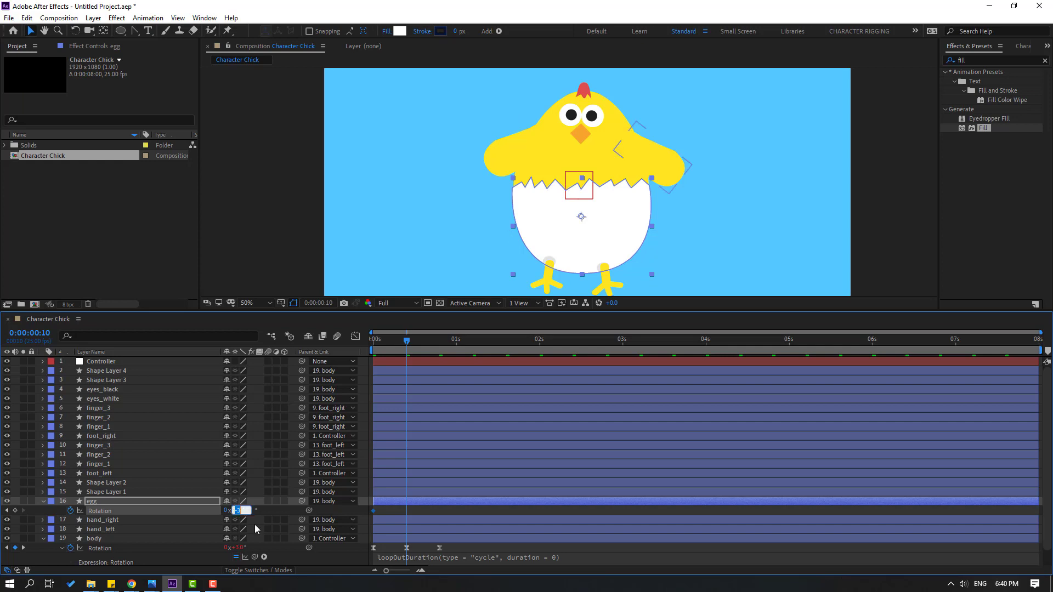
{"action": "key", "text": "Return"}
{"action": "left_click", "coordinate": [241, 510]}
{"action": "type", "text": "3"}
{"action": "key", "text": "Return"}
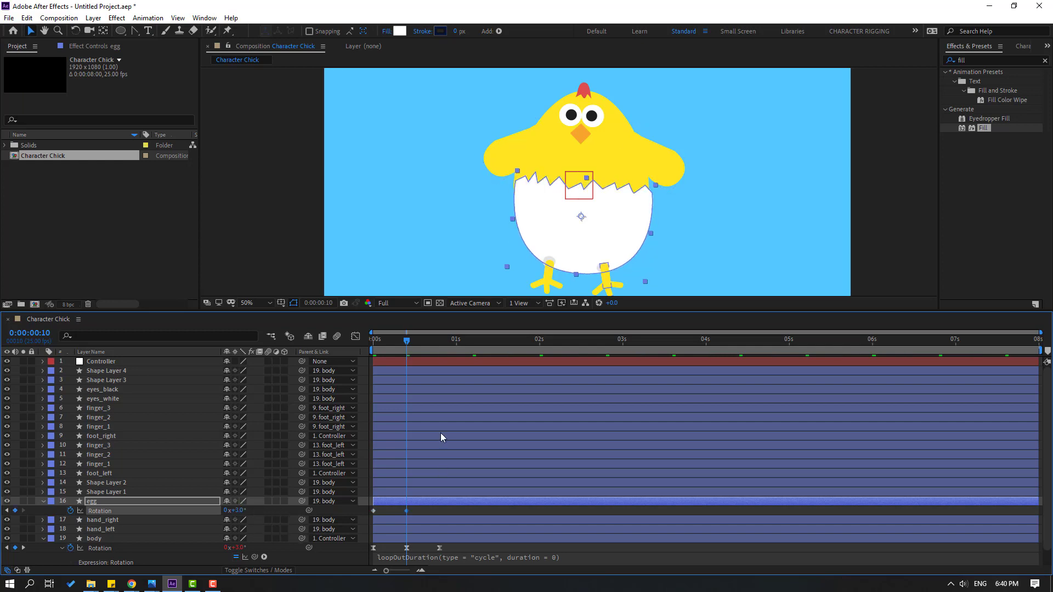
Keyframe the egg's rotation to -3° at frame 20
{"action": "mouse_move", "coordinate": [406, 344]}
{"action": "left_mouse_down"}
{"action": "mouse_move", "coordinate": [368, 347]}
{"action": "mouse_move", "coordinate": [402, 350]}
{"action": "left_mouse_up"}
{"action": "key", "text": "space"}
{"action": "left_click", "coordinate": [240, 511]}
{"action": "type", "text": "-3"}
{"action": "key", "text": "Return"}
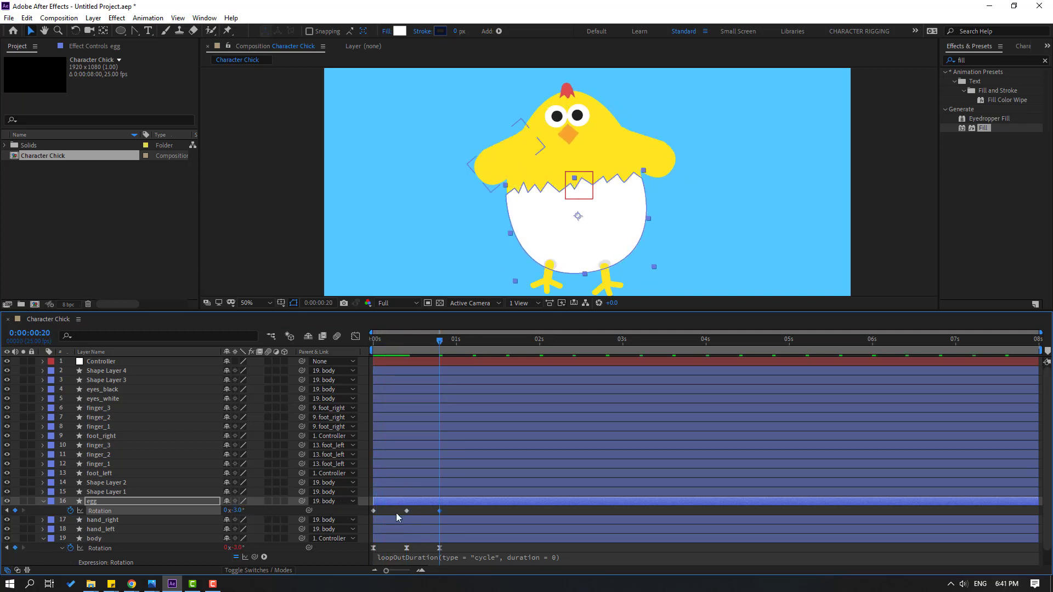
Change the egg's rotation keyframes at frame 20 and at the start of the timeline to -4°
{"action": "left_click", "coordinate": [239, 510]}
{"action": "type", "text": "-4"}
{"action": "key", "text": "Return"}
{"action": "key", "text": "Home"}
{"action": "left_click", "coordinate": [239, 510]}
{"action": "type", "text": "-4"}
{"action": "key", "text": "Return"}
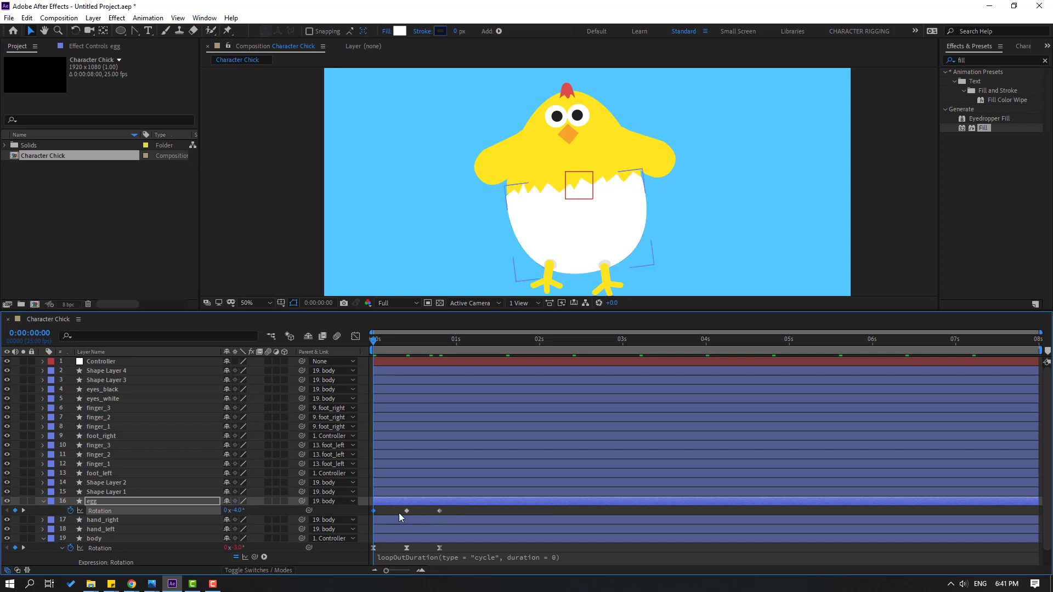
Apply Easy Ease to all of the egg's rotation keyframes
{"action": "right_click", "coordinate": [373, 511]}
{"action": "mouse_move", "coordinate": [416, 500]}
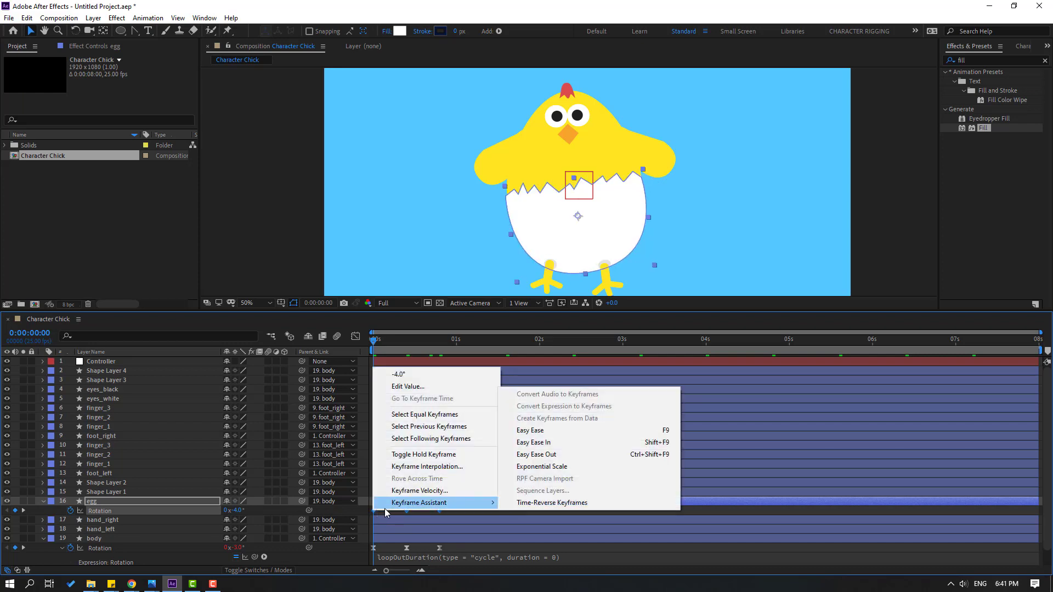
{"action": "left_click", "coordinate": [567, 435]}
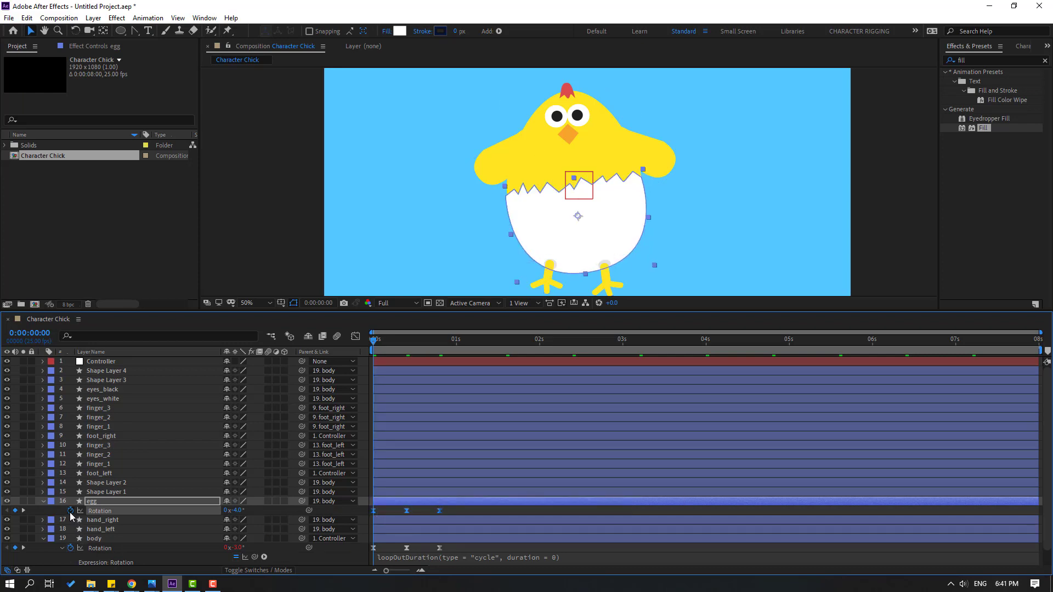
Add the expression loopOutDuration(type = "cycle", duration = 0) to the egg's rotation and preview the loop
{"action": "left_click", "coordinate": [70, 510], "text": "alt"}
{"action": "left_click", "coordinate": [264, 519]}
{"action": "mouse_move", "coordinate": [331, 464]}
{"action": "left_click", "coordinate": [438, 357]}
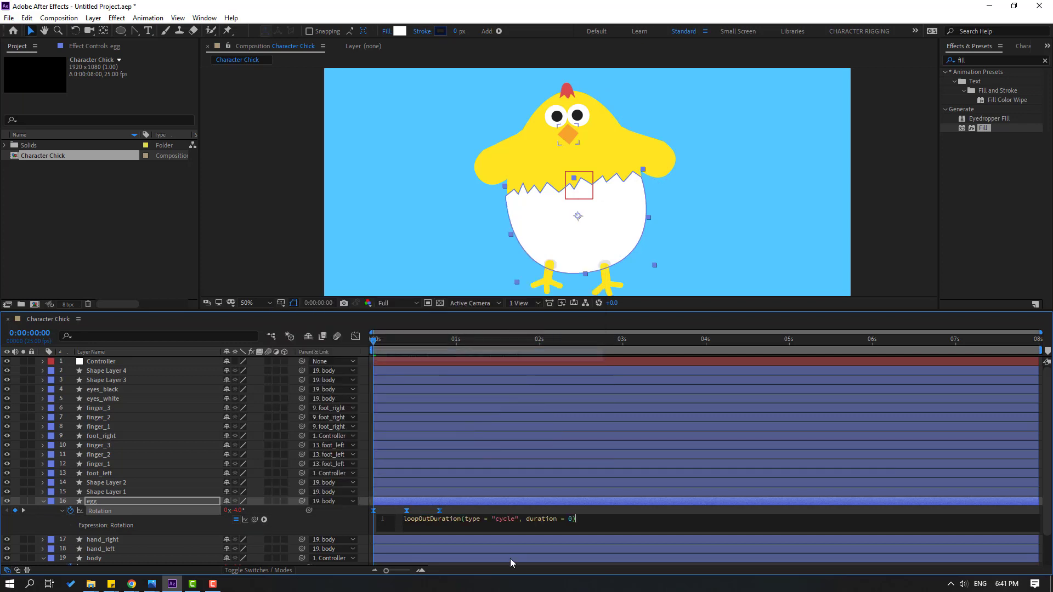
{"action": "left_click", "coordinate": [498, 508]}
{"action": "key", "text": "space"}
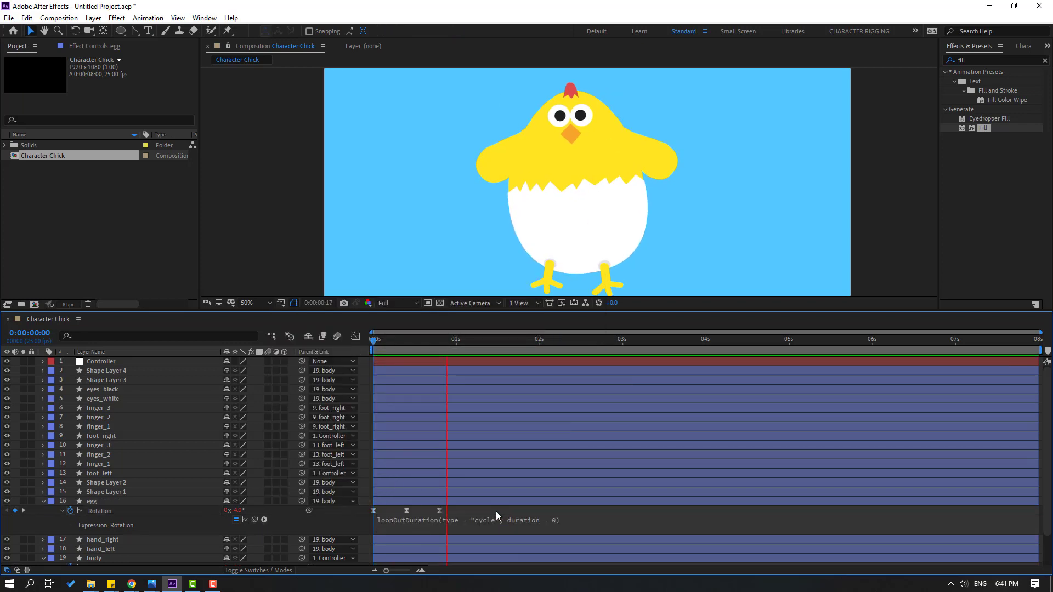
{"action": "key", "text": "space"}
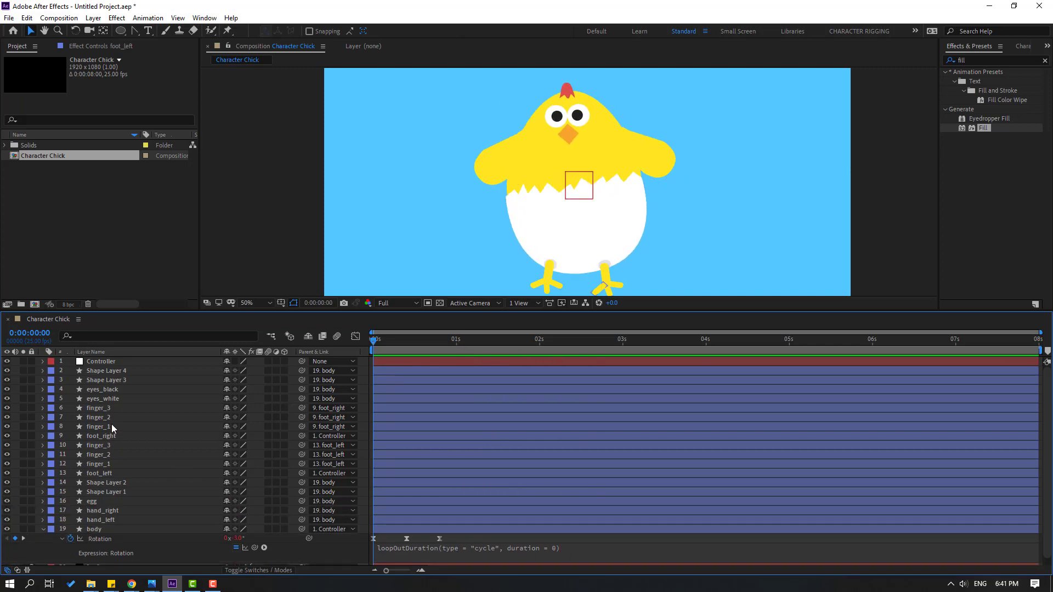
Duplicate the eyes_white layer and move eyes_black directly beneath the duplicate in the layer stack
{"action": "left_click", "coordinate": [104, 402]}
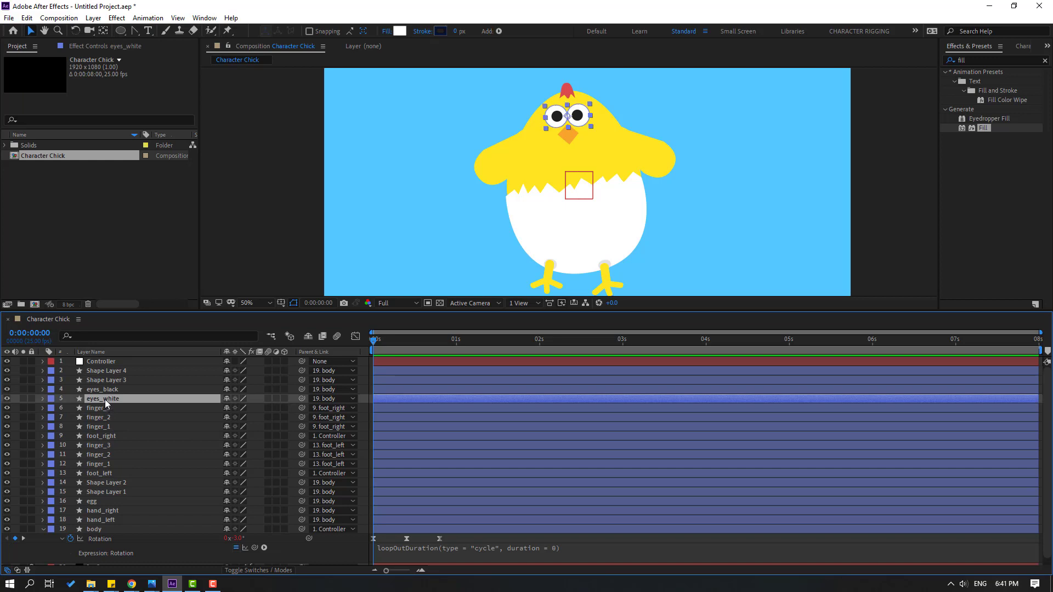
{"action": "key", "text": "ctrl+d"}
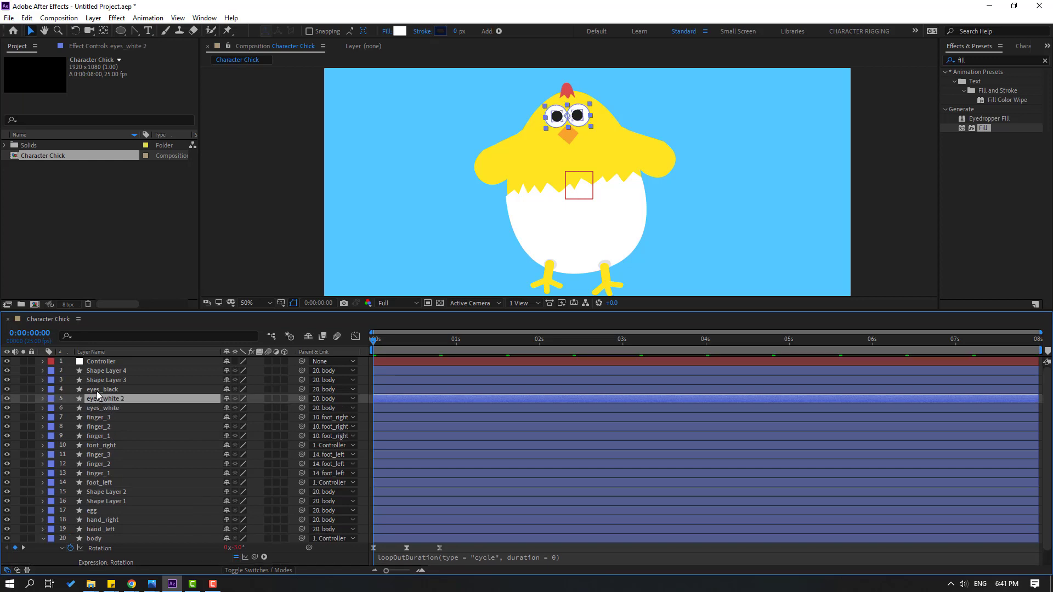
{"action": "left_click", "coordinate": [118, 390]}
{"action": "left_click_drag", "start_coordinate": [108, 390], "coordinate": [131, 407]}
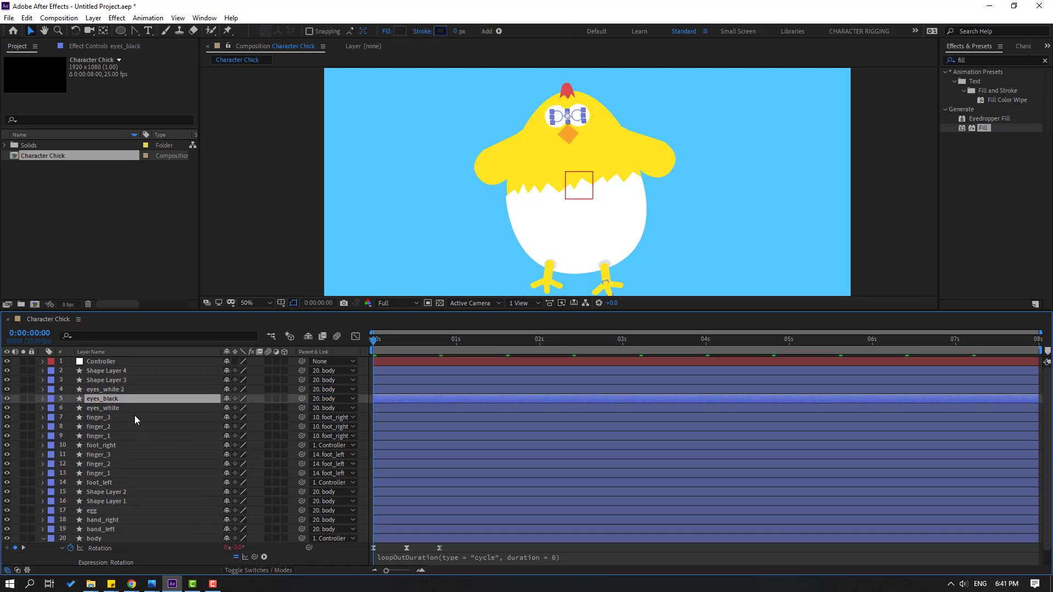
Set the track matte of eyes_black to Alpha Matte "eyes_white 2"
{"action": "left_click", "coordinate": [269, 570]}
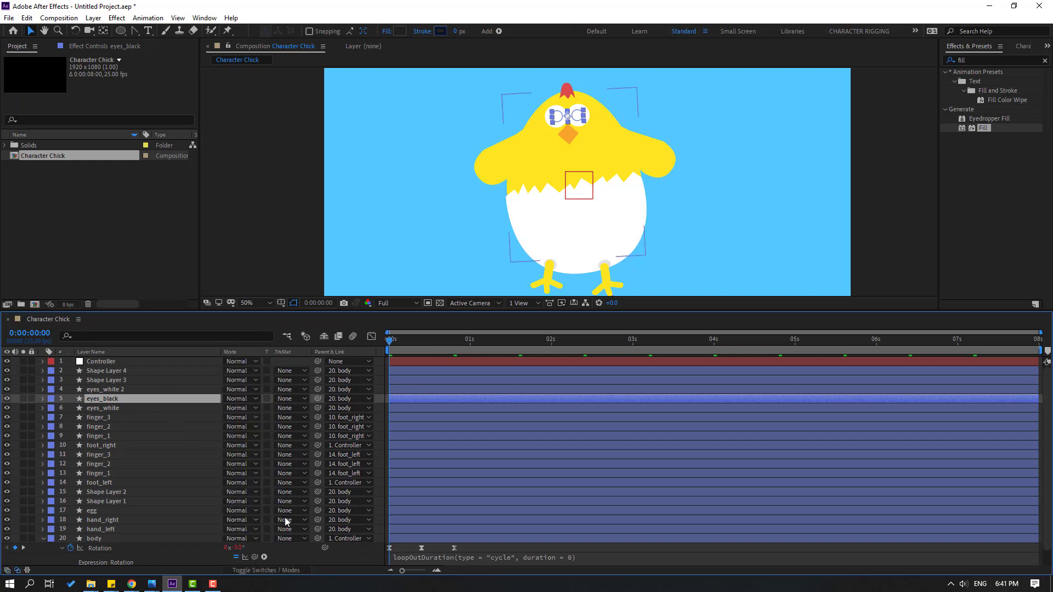
{"action": "left_click", "coordinate": [285, 398]}
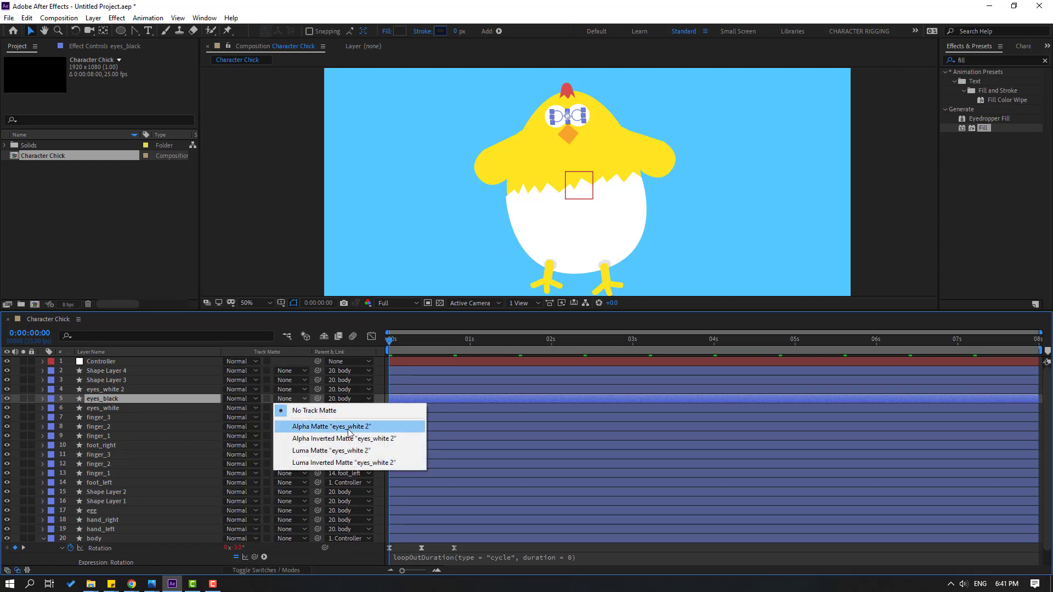
{"action": "left_click", "coordinate": [386, 427]}
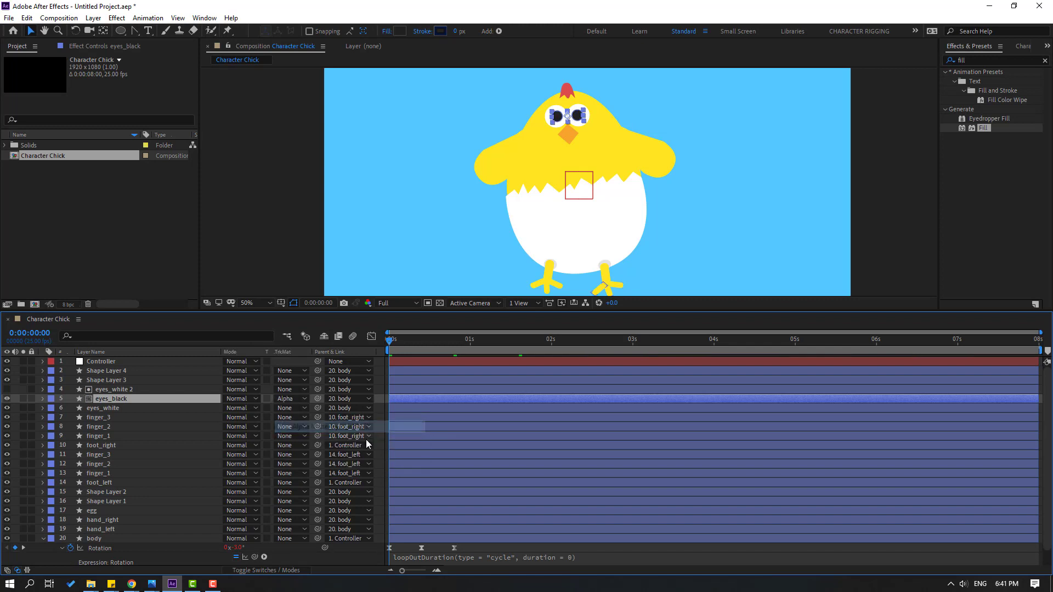
Parent the matte layer eyes_white 2 to the eyes_white layer
{"action": "scroll", "coordinate": [570, 115], "scroll_direction": "up", "scroll_amount": 4}
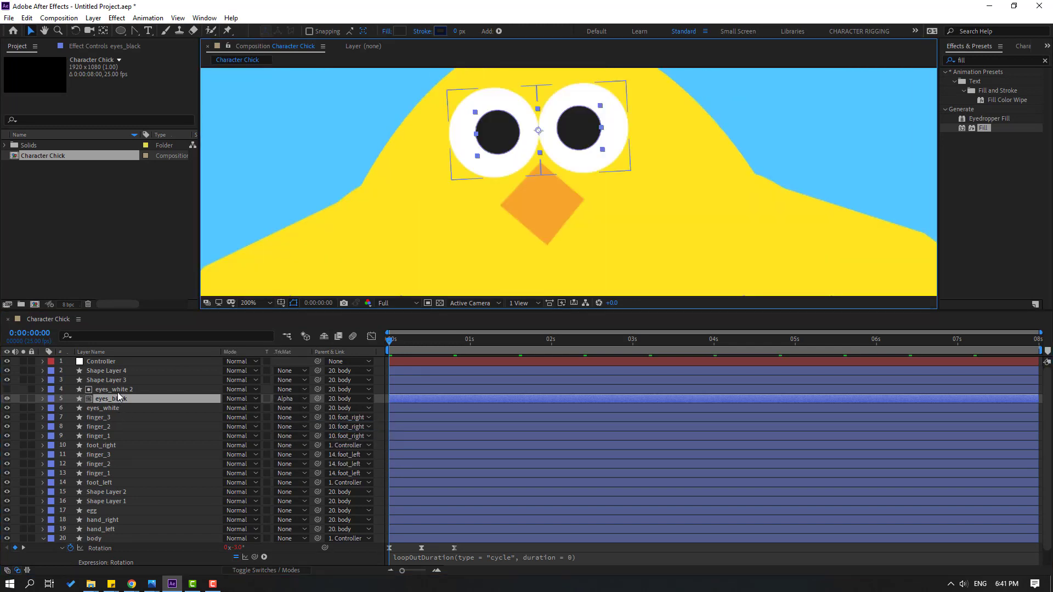
{"action": "left_click", "coordinate": [120, 391]}
{"action": "left_click_drag", "start_coordinate": [317, 389], "coordinate": [113, 411]}
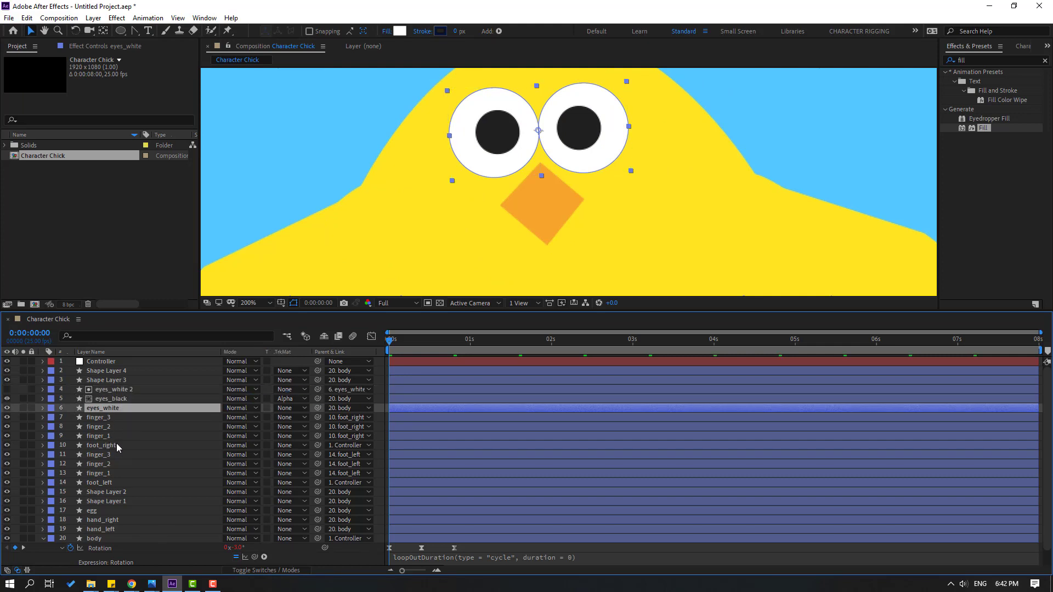
Unlink the scale proportions of eyes_white and keyframe its scale at 100% at frame 5
{"action": "key", "text": "s"}
{"action": "left_click", "coordinate": [226, 417]}
{"action": "left_click_drag", "start_coordinate": [391, 341], "coordinate": [406, 345]}
{"action": "left_click", "coordinate": [70, 418]}
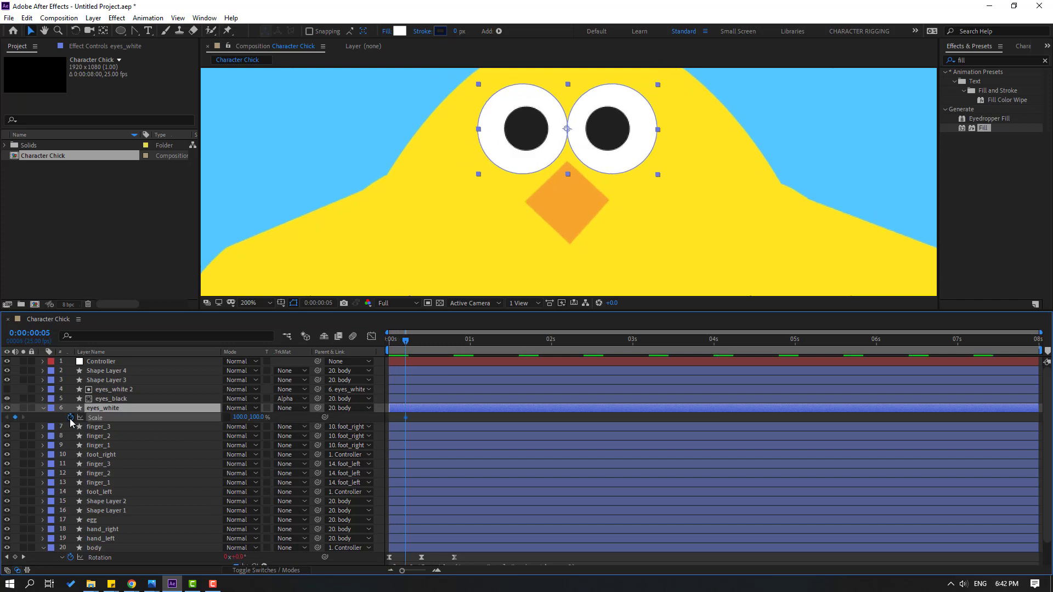
Close the eyes by keyframing the vertical scale of eyes_white to 5% at frame 8
{"action": "key", "text": "Page_Down"}
{"action": "key", "text": "Page_Down"}
{"action": "key", "text": "Page_Down"}
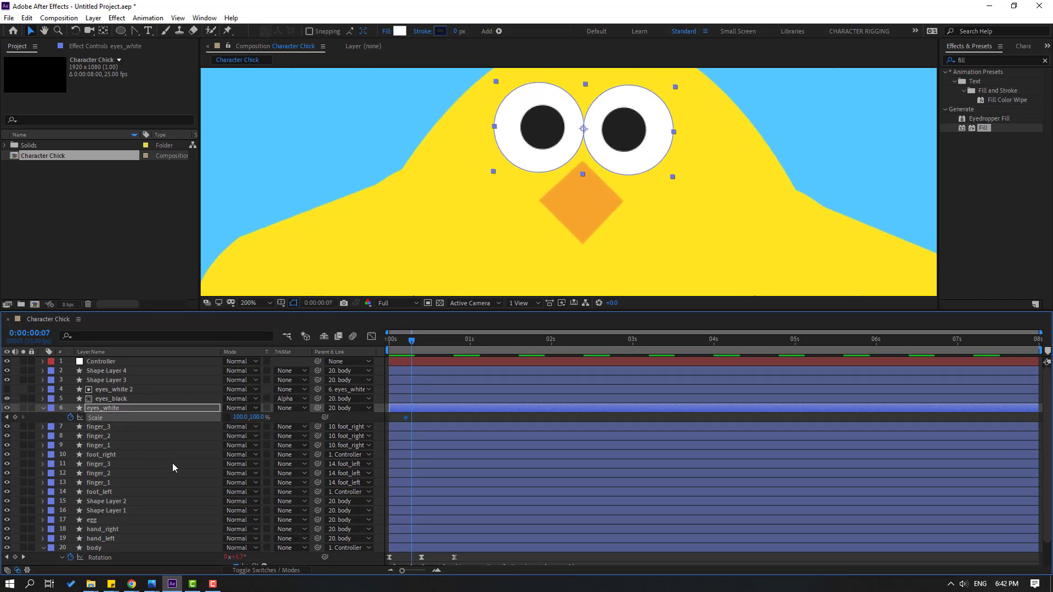
{"action": "left_click", "coordinate": [256, 417]}
{"action": "type", "text": "5"}
{"action": "key", "text": "Return"}
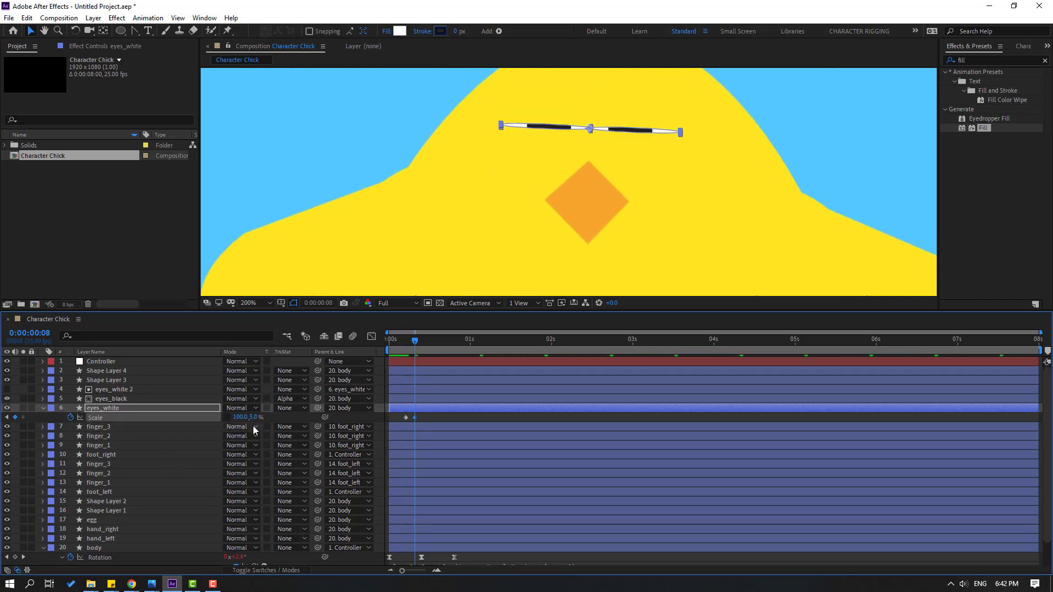
Reopen the eyes by keyframing the vertical scale of eyes_white to 100% at frame 11
{"action": "key", "text": "Page_Down"}
{"action": "key", "text": "Page_Down"}
{"action": "key", "text": "Page_Down"}
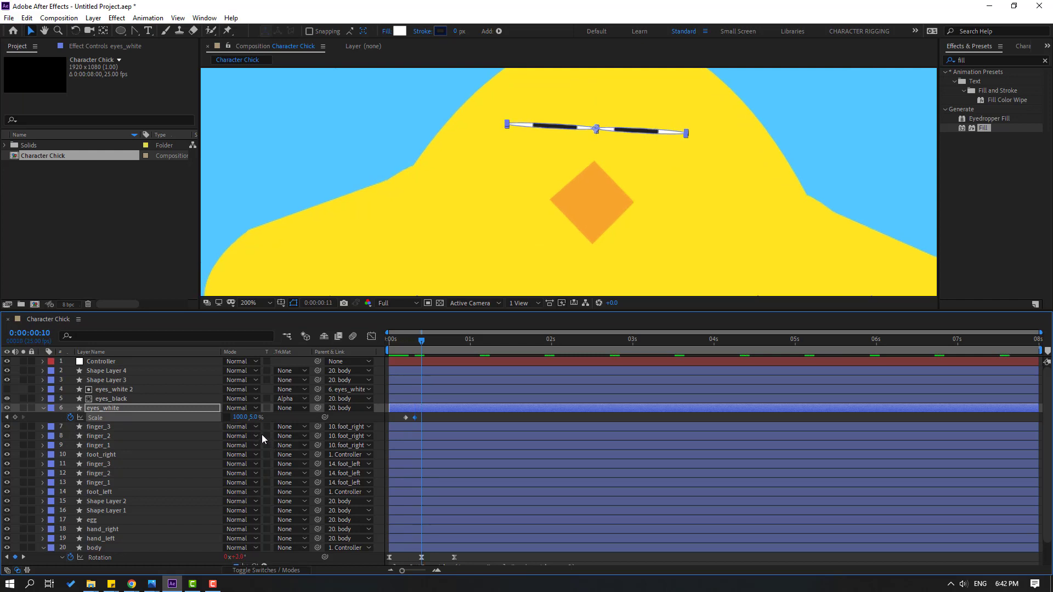
{"action": "left_click", "coordinate": [253, 418]}
{"action": "type", "text": "100"}
{"action": "key", "text": "Return"}
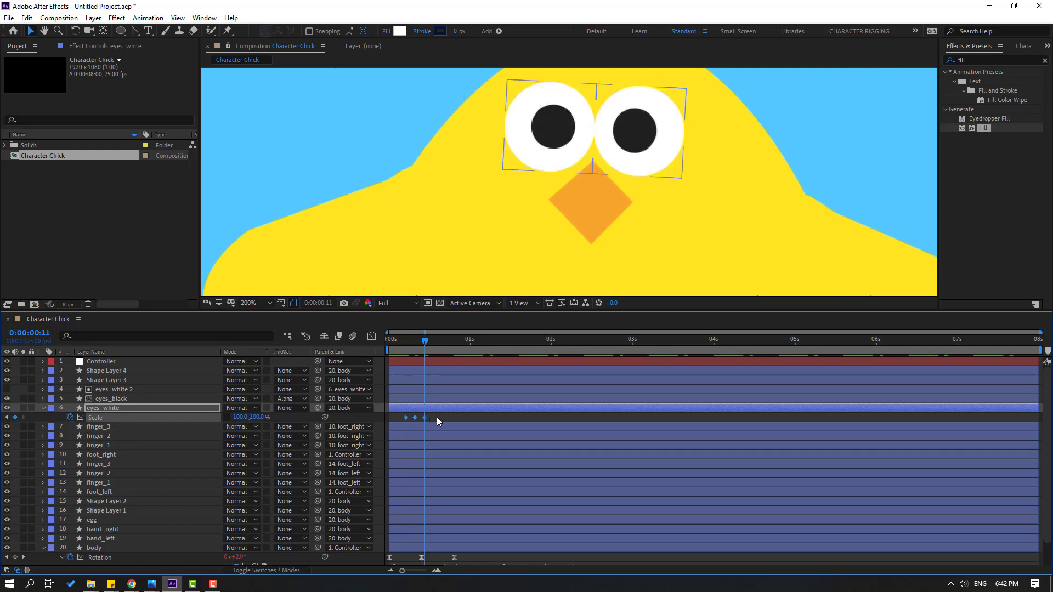
Apply Easy Ease to the three scale keyframes of eyes_white
{"action": "right_click", "coordinate": [406, 417]}
{"action": "mouse_move", "coordinate": [472, 553]}
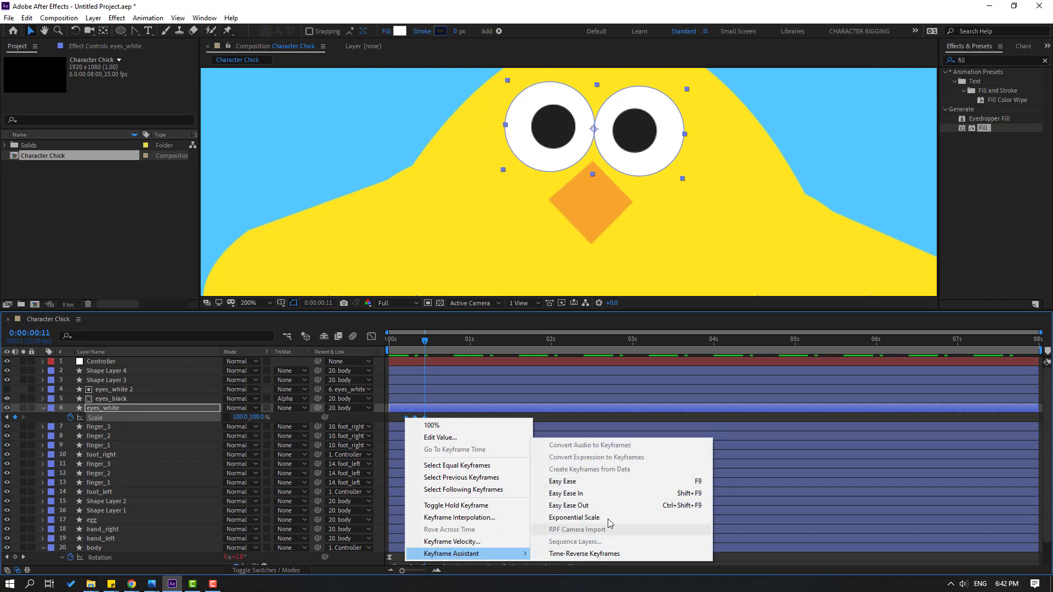
{"action": "left_click", "coordinate": [574, 483]}
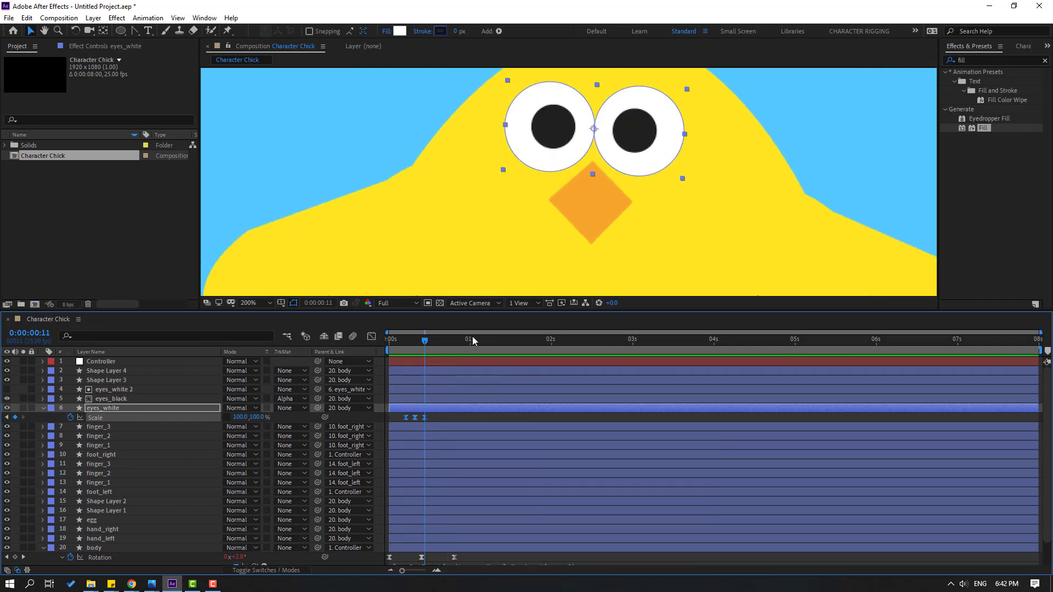
Paste copies of the three blink keyframes of eyes_white at about 1.3 s, 2.7 s and 4.3 s (0:00:04:08)
{"action": "left_click", "coordinate": [496, 339]}
{"action": "key", "text": "ctrl+v"}
{"action": "left_click", "coordinate": [606, 340]}
{"action": "key", "text": "ctrl+v"}
{"action": "left_click", "coordinate": [740, 340]}
{"action": "key", "text": "ctrl+v"}
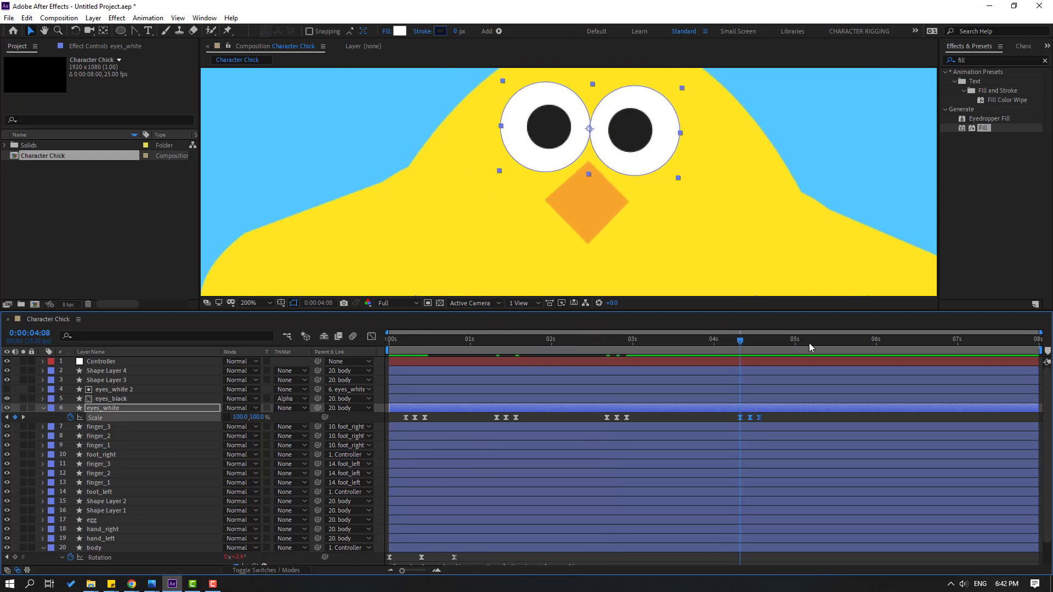
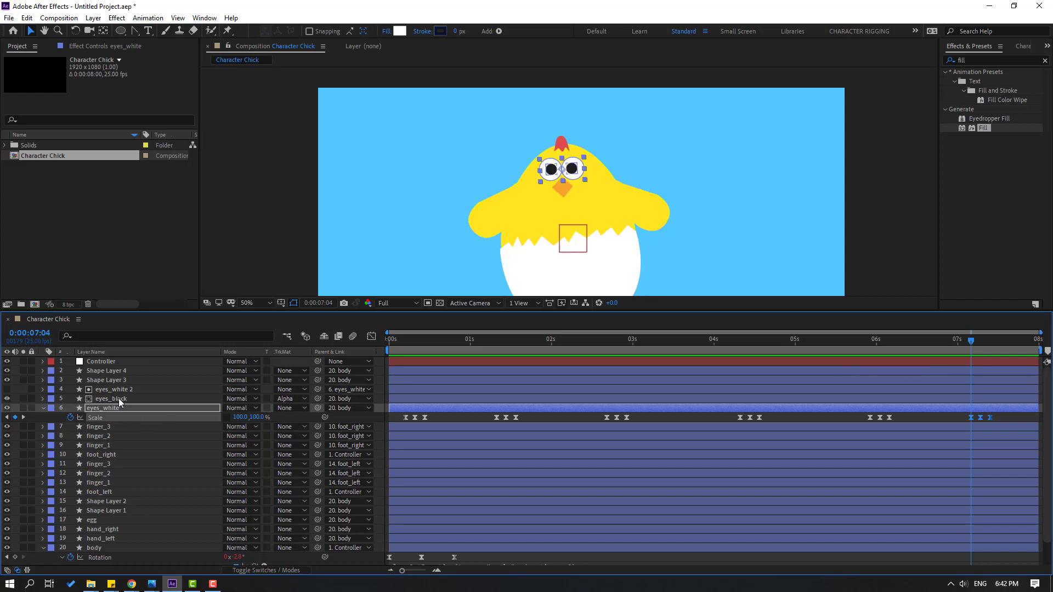
Keyframe the position of eyes_black at frame 2 and shift the pupils right to about -67.3, -348.1 at frame 4
{"action": "left_click", "coordinate": [119, 398]}
{"action": "left_click_drag", "start_coordinate": [406, 337], "coordinate": [395, 340]}
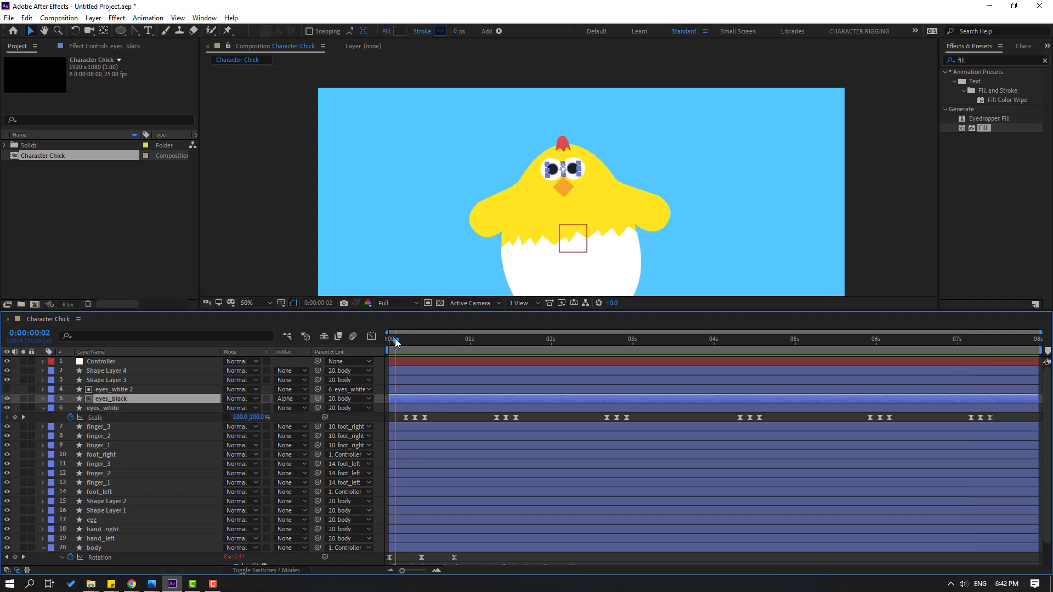
{"action": "key", "text": "p"}
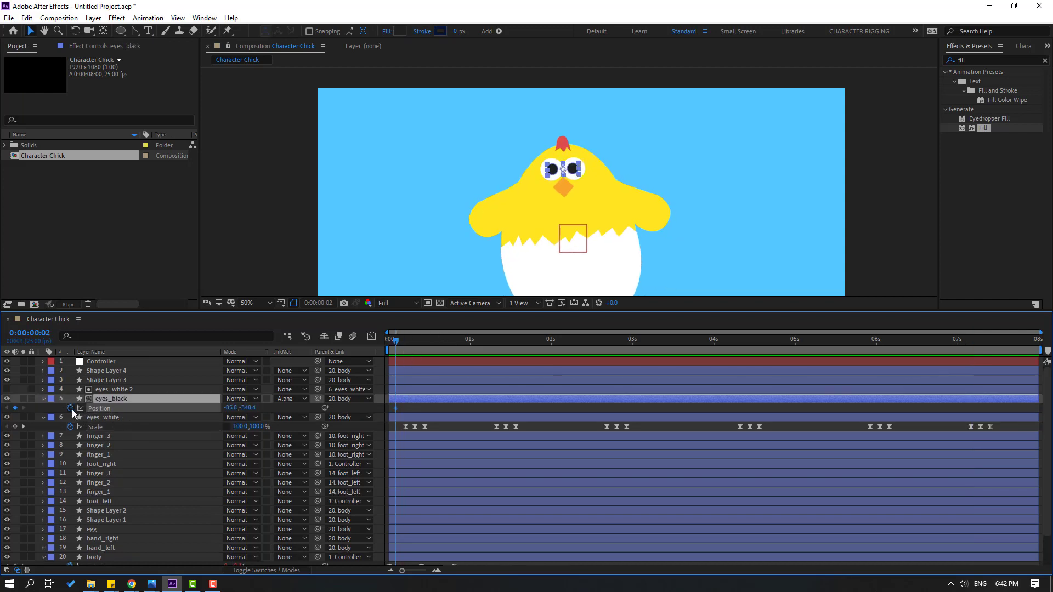
{"action": "left_click", "coordinate": [71, 409]}
{"action": "scroll", "coordinate": [604, 225], "scroll_direction": "up", "scroll_amount": 4}
{"action": "left_click_drag", "start_coordinate": [570, 185], "coordinate": [461, 106]}
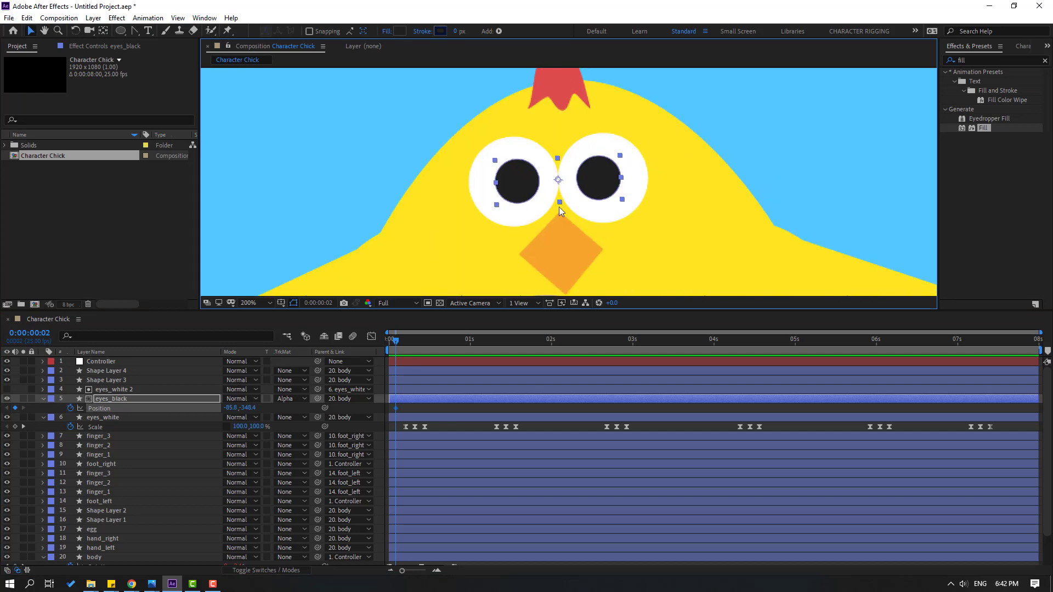
{"action": "key", "text": "Page_Down"}
{"action": "key", "text": "Page_Down"}
{"action": "left_click_drag", "start_coordinate": [527, 192], "coordinate": [548, 192]}
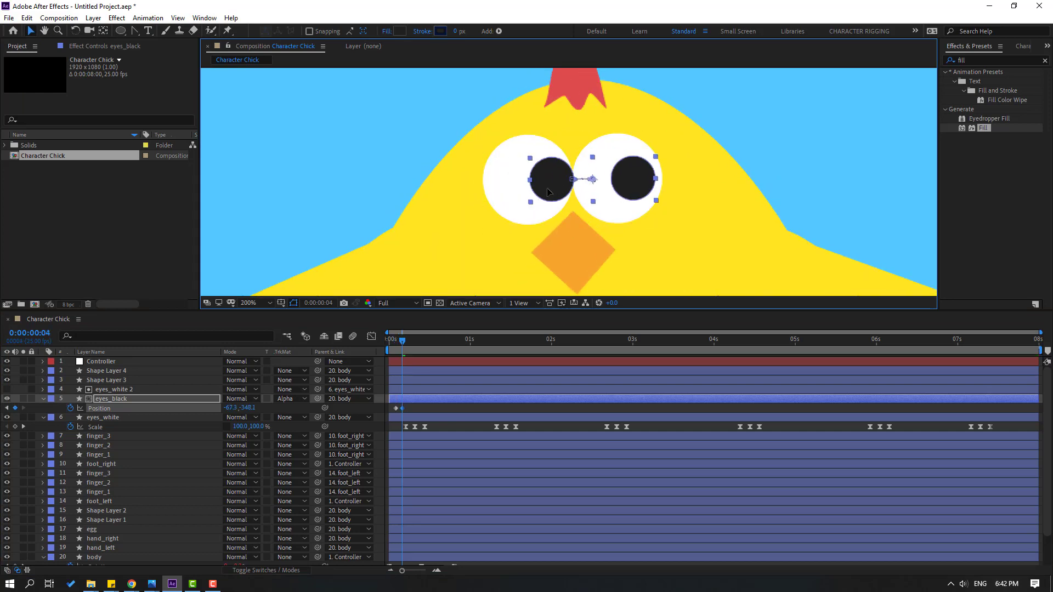
Add a hold position keyframe for eyes_black at 0:00:00:21 and lower the pupils to about -67.7, -337 at 0:00:00:23
{"action": "key", "text": "space"}
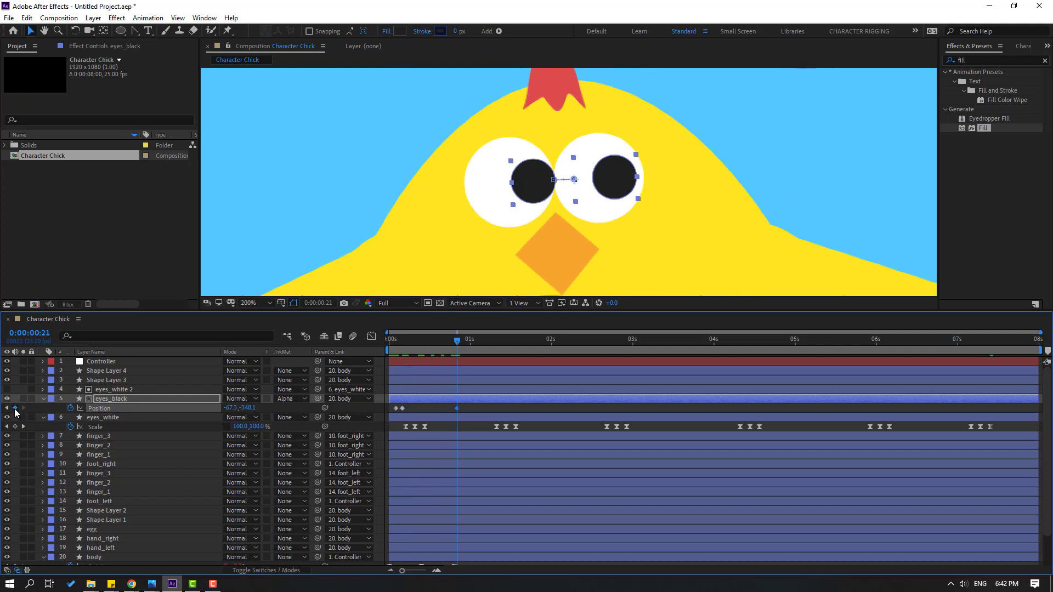
{"action": "left_click_drag", "start_coordinate": [542, 192], "coordinate": [542, 204]}
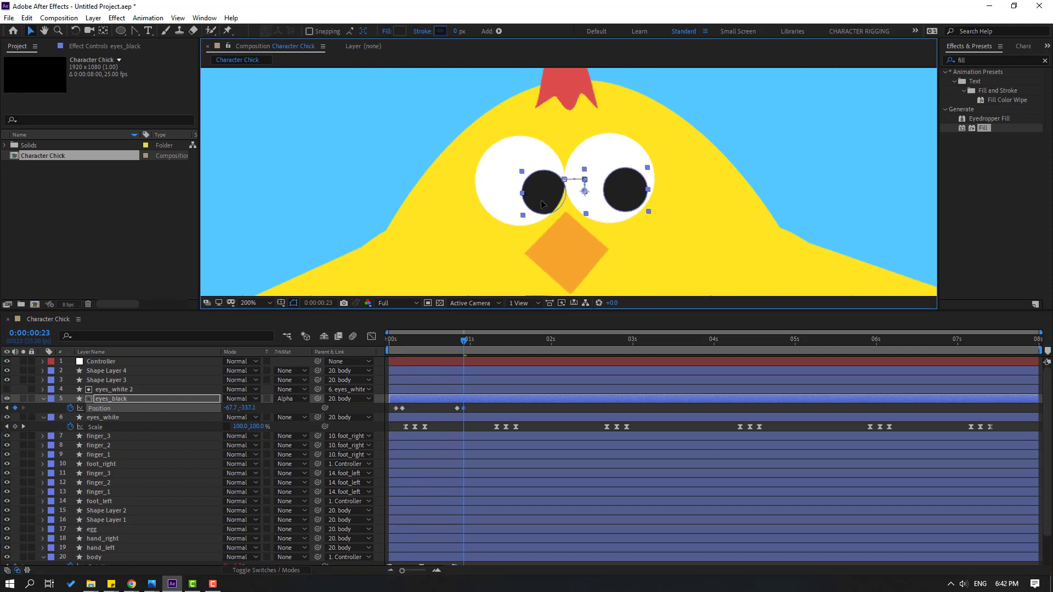
Add a hold position keyframe for eyes_black at 0:00:01:01 and move the pupils left to about -101.1, -345.8 at 0:00:01:03
{"action": "key", "text": "Page_Down"}
{"action": "key", "text": "Page_Down"}
{"action": "key", "text": "Page_Down"}
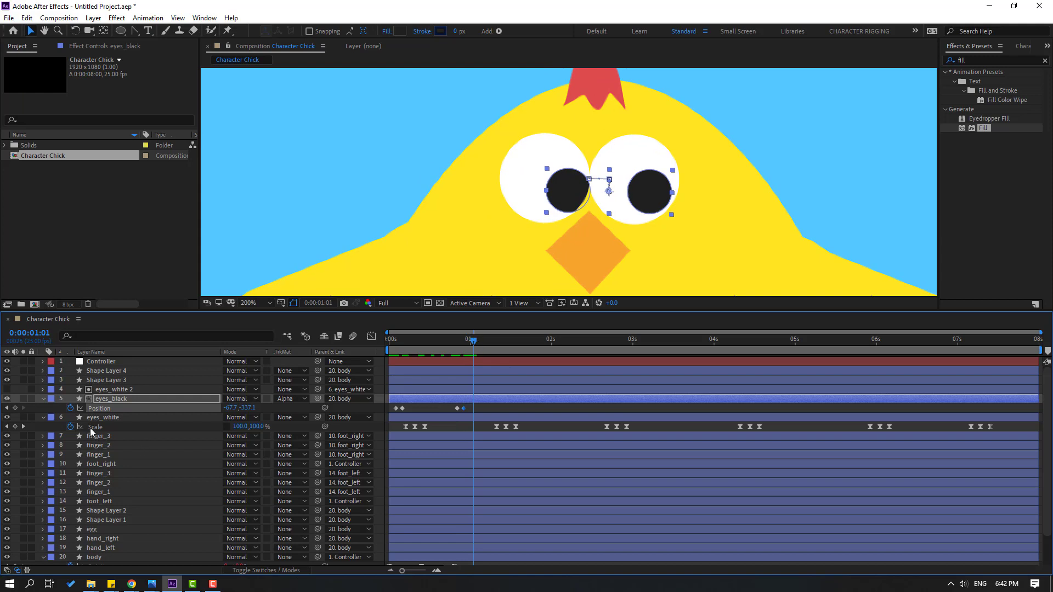
{"action": "key", "text": "Page_Down"}
{"action": "key", "text": "Page_Down"}
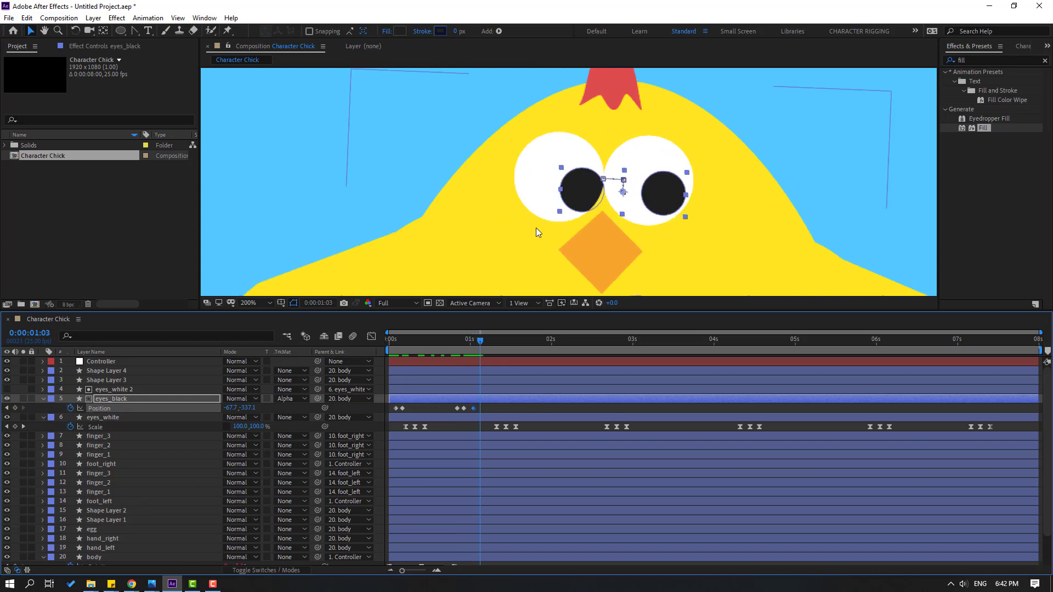
{"action": "left_click_drag", "start_coordinate": [579, 198], "coordinate": [548, 190]}
Add a hold position keyframe for eyes_black at 0:00:01:21 and recentre the pupils to about -84.6, -346.9 at 0:00:01:23
{"action": "left_click_drag", "start_coordinate": [498, 343], "coordinate": [539, 341]}
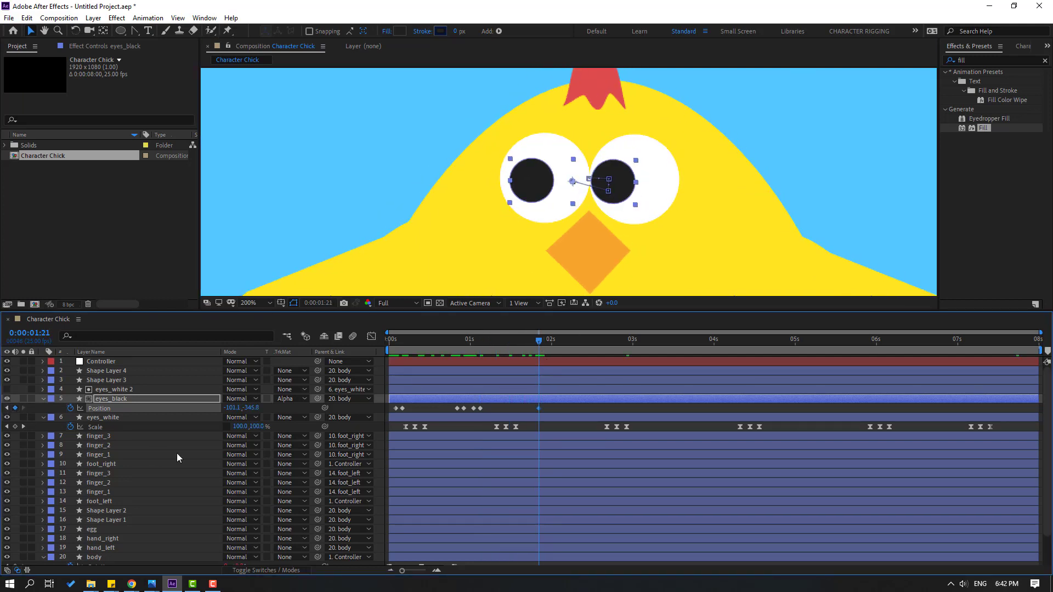
{"action": "key", "text": "Page_Down"}
{"action": "key", "text": "Page_Down"}
{"action": "left_click_drag", "start_coordinate": [547, 189], "coordinate": [565, 188]}
Apply Easy Ease to all eight position keyframes of eyes_black
{"action": "left_click_drag", "start_coordinate": [556, 412], "coordinate": [396, 408]}
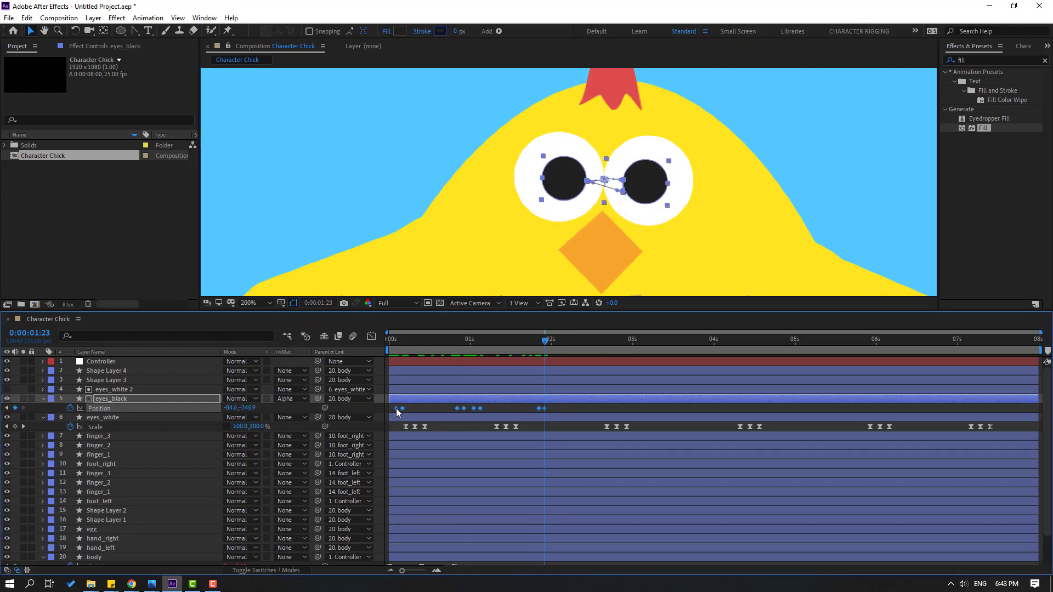
{"action": "right_click", "coordinate": [403, 407]}
{"action": "mouse_move", "coordinate": [483, 543]}
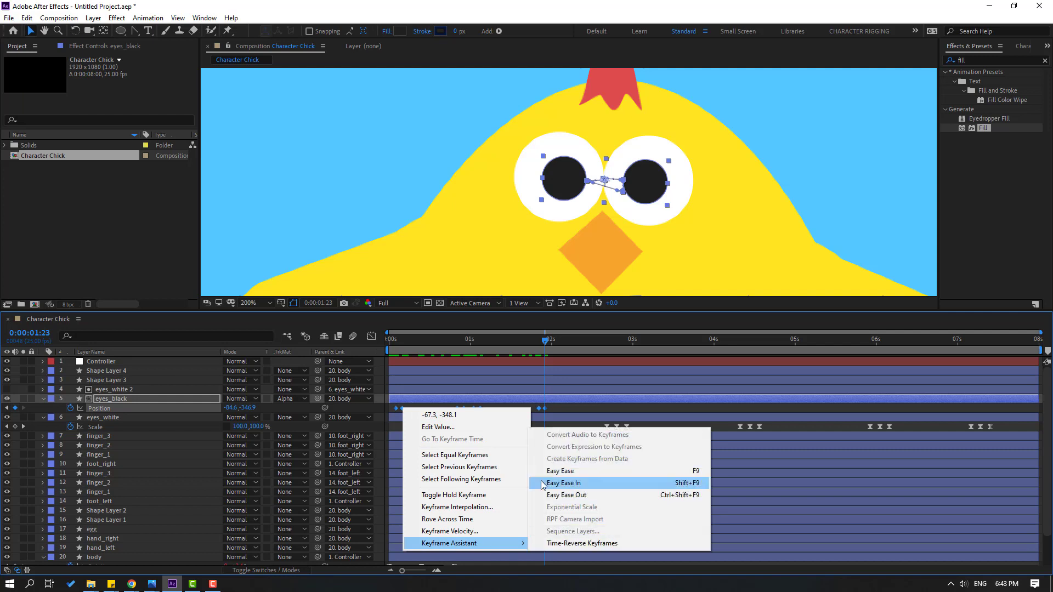
{"action": "left_click", "coordinate": [603, 470]}
Space out the position keyframe pairs of eyes_black, moving the last, third and first pairs to about 2.4 s, 1.4 s and 0.3 s
{"action": "left_click", "coordinate": [557, 409]}
{"action": "left_click_drag", "start_coordinate": [542, 409], "coordinate": [586, 409]}
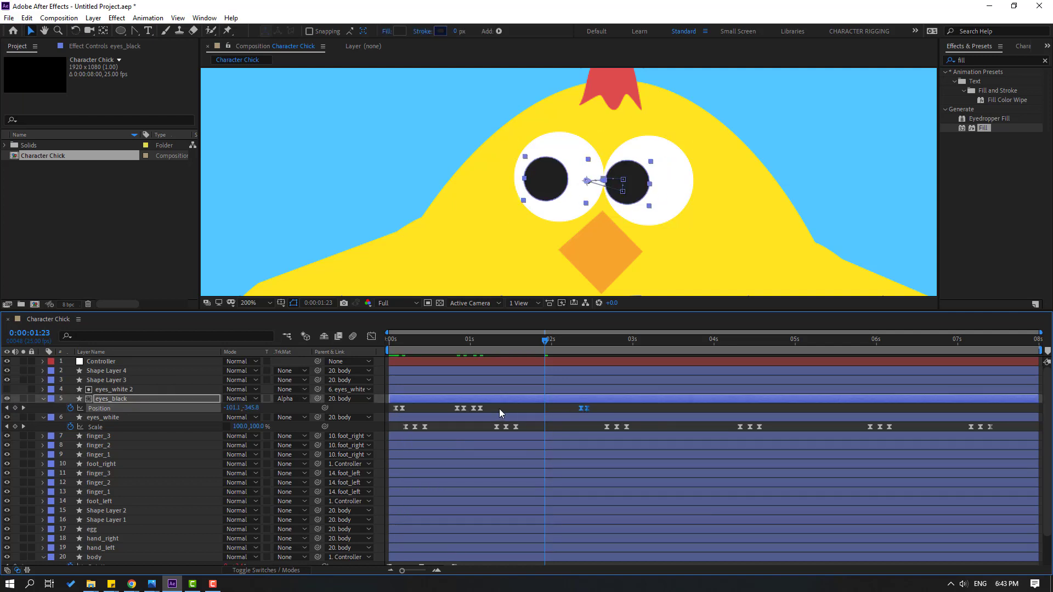
{"action": "mouse_move", "coordinate": [495, 412]}
{"action": "left_mouse_down"}
{"action": "mouse_move", "coordinate": [471, 407]}
{"action": "mouse_move", "coordinate": [511, 409]}
{"action": "left_mouse_up"}
{"action": "left_click_drag", "start_coordinate": [414, 412], "coordinate": [387, 406]}
{"action": "key", "text": "space"}
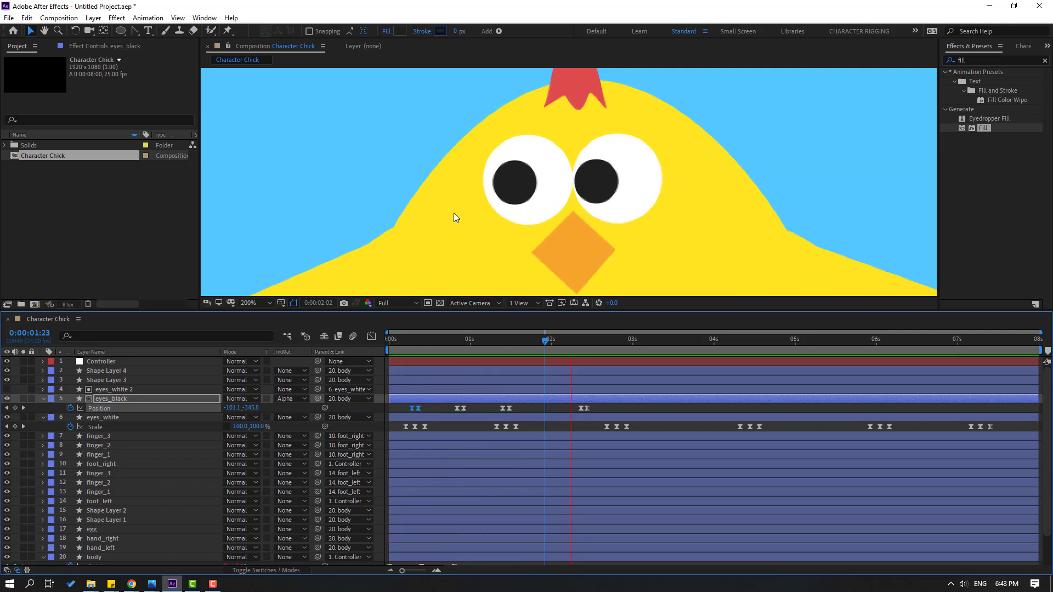
{"action": "key", "text": "space"}
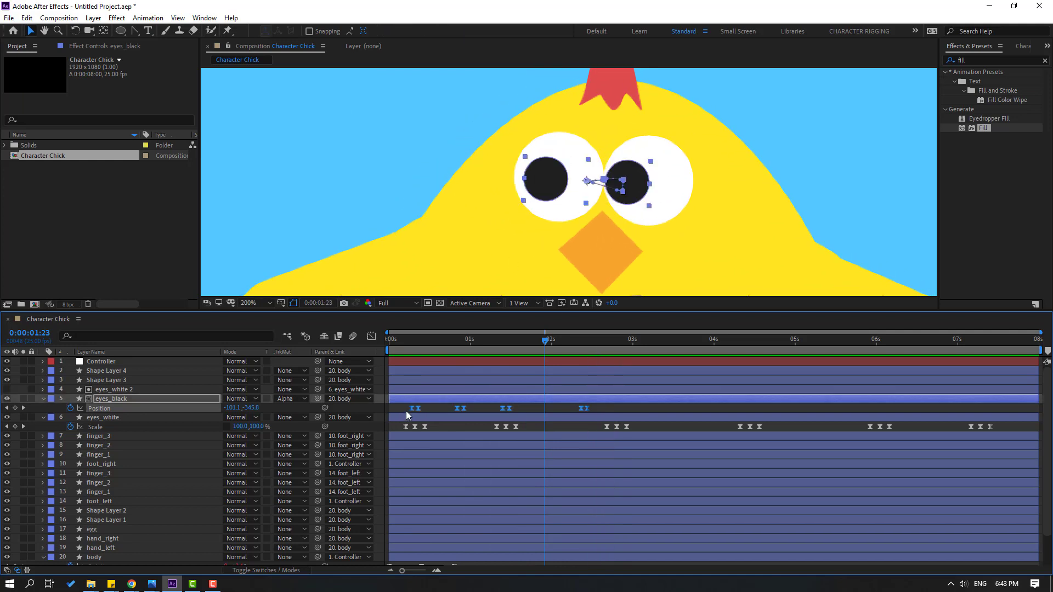
Paste copies of the eight position keyframes of eyes_black at about 2.8 s and 5.4 s, and preview the whole character
{"action": "left_click_drag", "start_coordinate": [605, 340], "coordinate": [867, 340]}
{"action": "key", "text": "ctrl+v"}
{"action": "key", "text": "ctrl+v"}
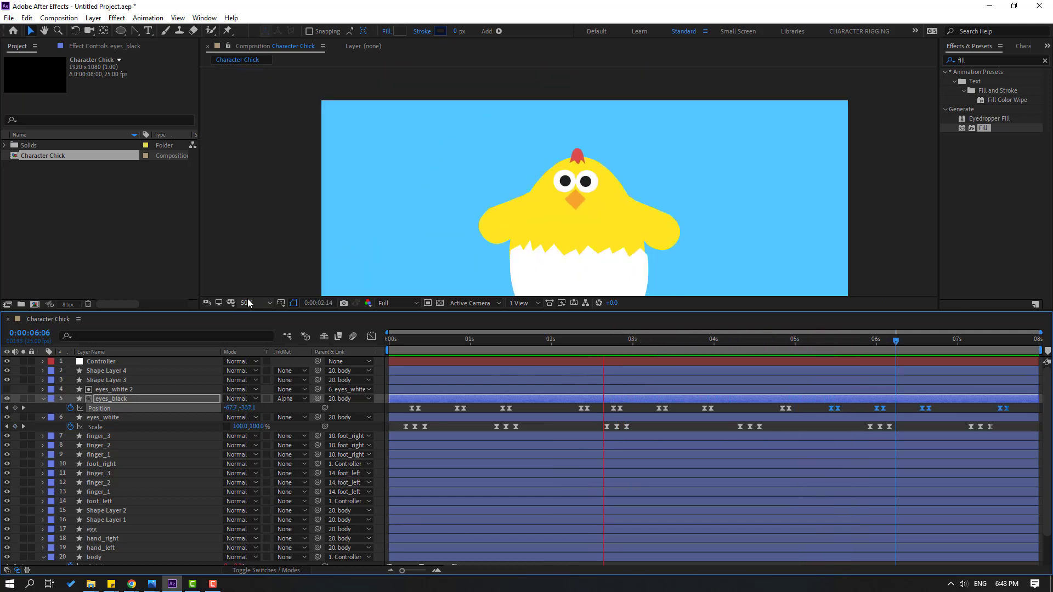
{"action": "left_click", "coordinate": [255, 303]}
{"action": "left_click", "coordinate": [251, 325]}
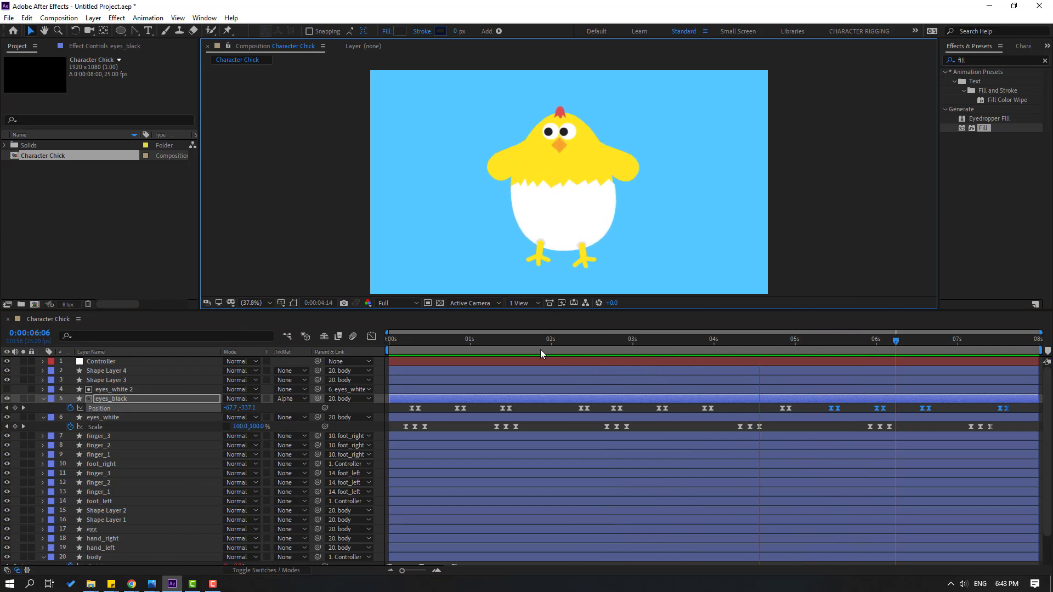
{"action": "key", "text": "space"}
Keyframe the rotation of both hands at frame 0, and set hand_right to 82° and hand_left to 92° at frame 10
{"action": "left_click", "coordinate": [495, 174]}
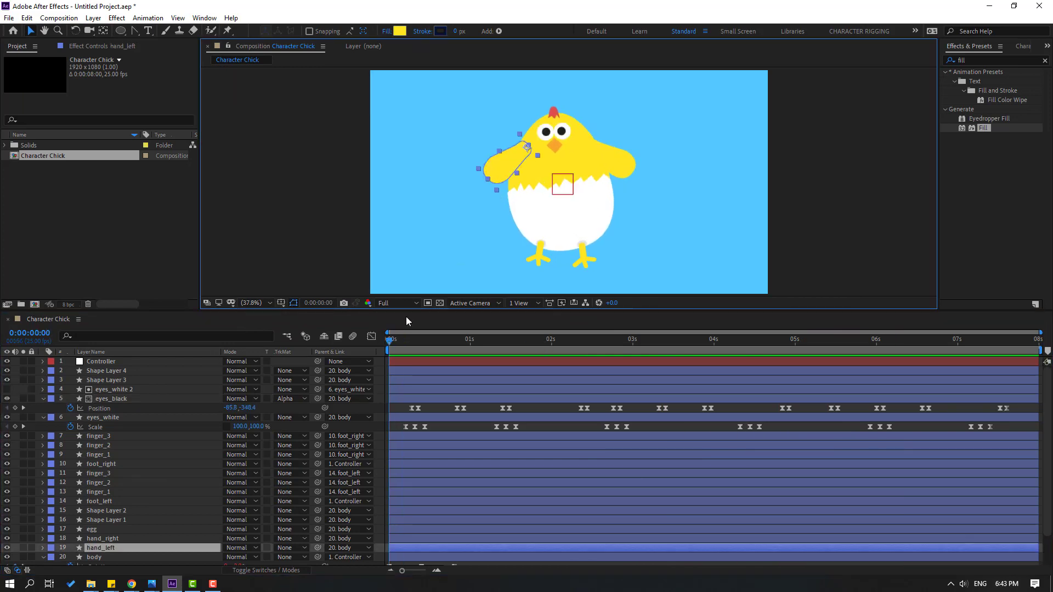
{"action": "scroll", "coordinate": [114, 546], "scroll_direction": "down", "scroll_amount": 2}
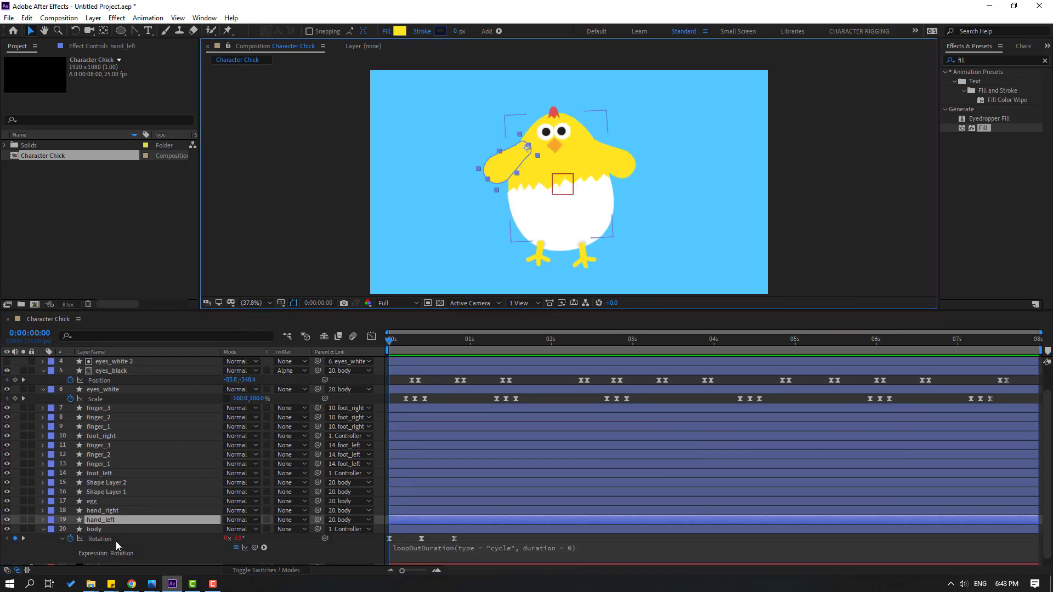
{"action": "left_click", "coordinate": [110, 512], "text": "ctrl"}
{"action": "key", "text": "r"}
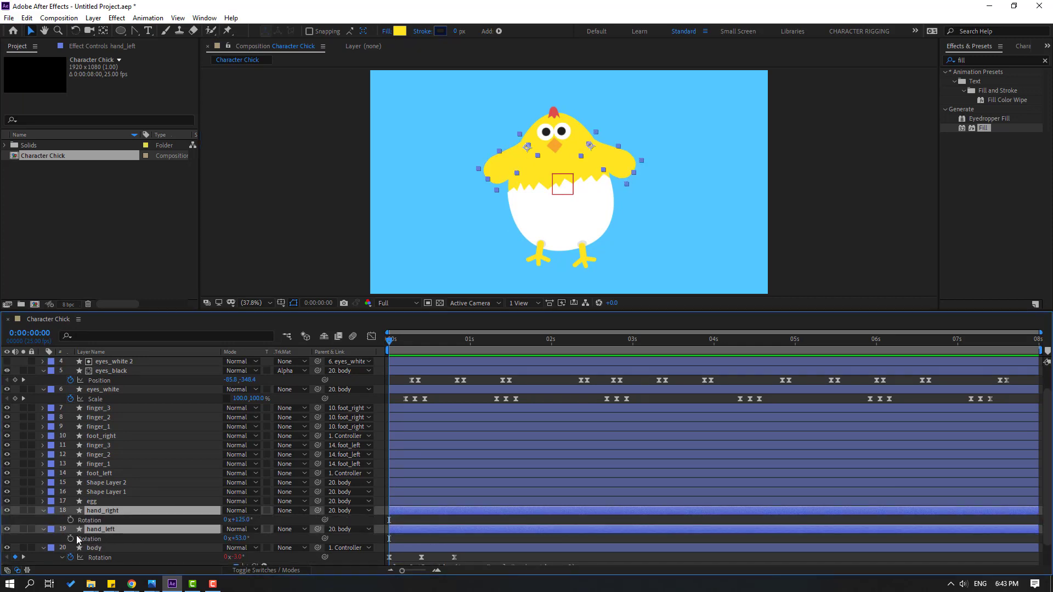
{"action": "left_click", "coordinate": [70, 520]}
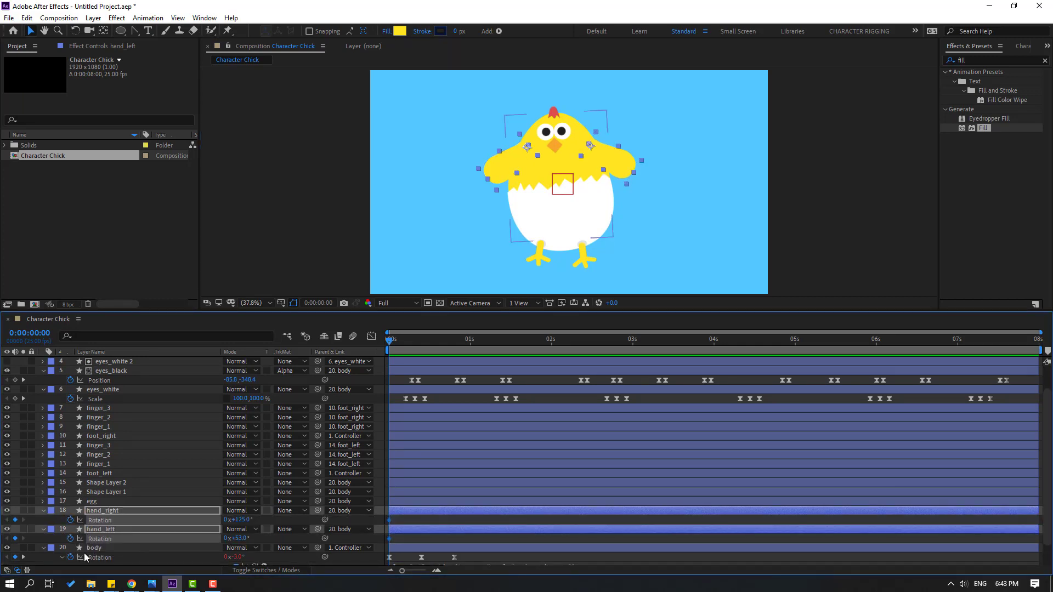
{"action": "key", "text": "shift+Page_Down"}
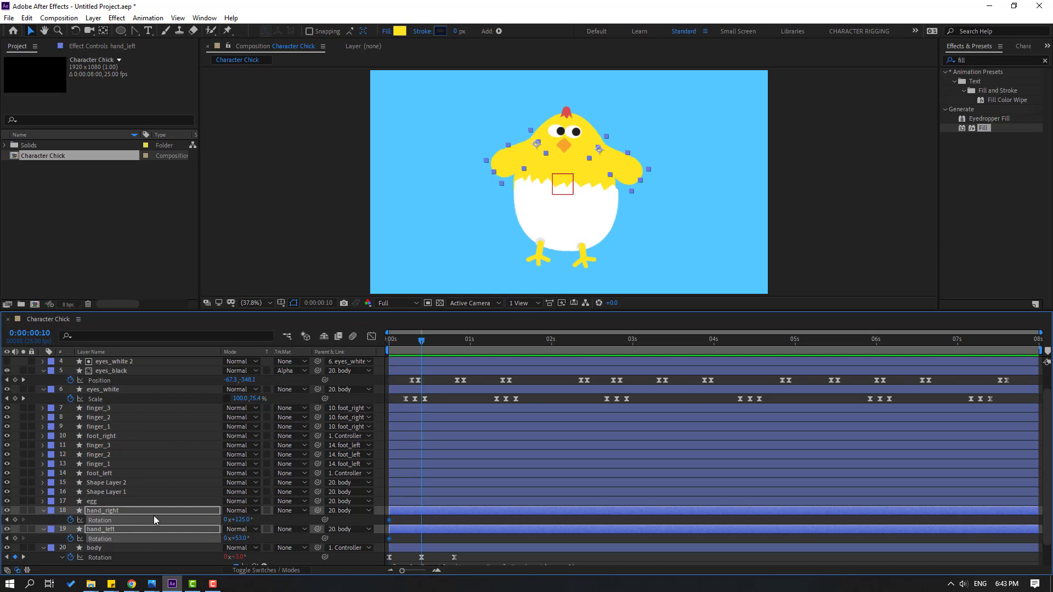
{"action": "left_click_drag", "start_coordinate": [241, 520], "coordinate": [261, 536]}
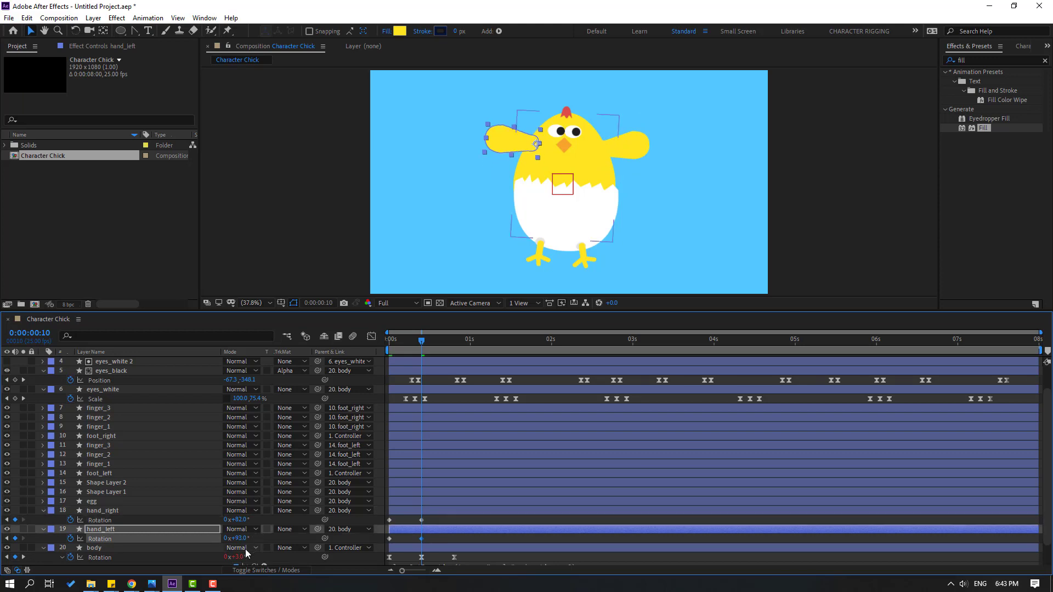
Copy the first rotation keyframe of hand_right and of hand_left to 0:00:00:20
{"action": "key", "text": "shift+Page_Down"}
{"action": "left_click_drag", "start_coordinate": [401, 517], "coordinate": [368, 533]}
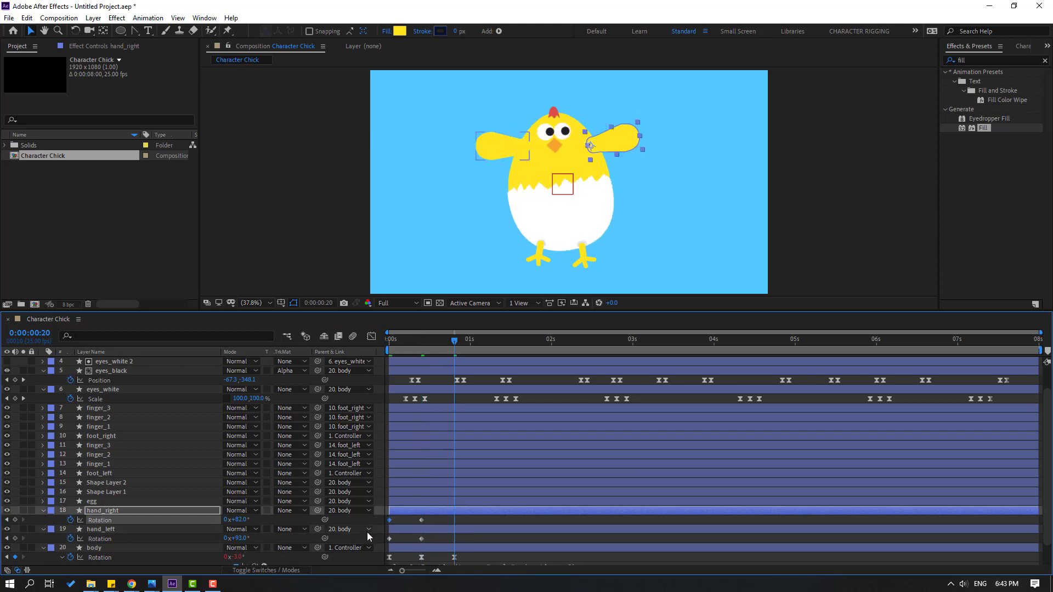
{"action": "key", "text": "ctrl+c"}
{"action": "key", "text": "ctrl+v"}
{"action": "left_click", "coordinate": [389, 539]}
{"action": "key", "text": "ctrl+c"}
{"action": "key", "text": "ctrl+v"}
Apply Easy Ease to the rotation keyframes of hand_right and hand_left, and preview the flapping
{"action": "left_click_drag", "start_coordinate": [466, 516], "coordinate": [386, 542]}
{"action": "right_click", "coordinate": [390, 543]}
{"action": "mouse_move", "coordinate": [412, 531]}
{"action": "left_click", "coordinate": [540, 453]}
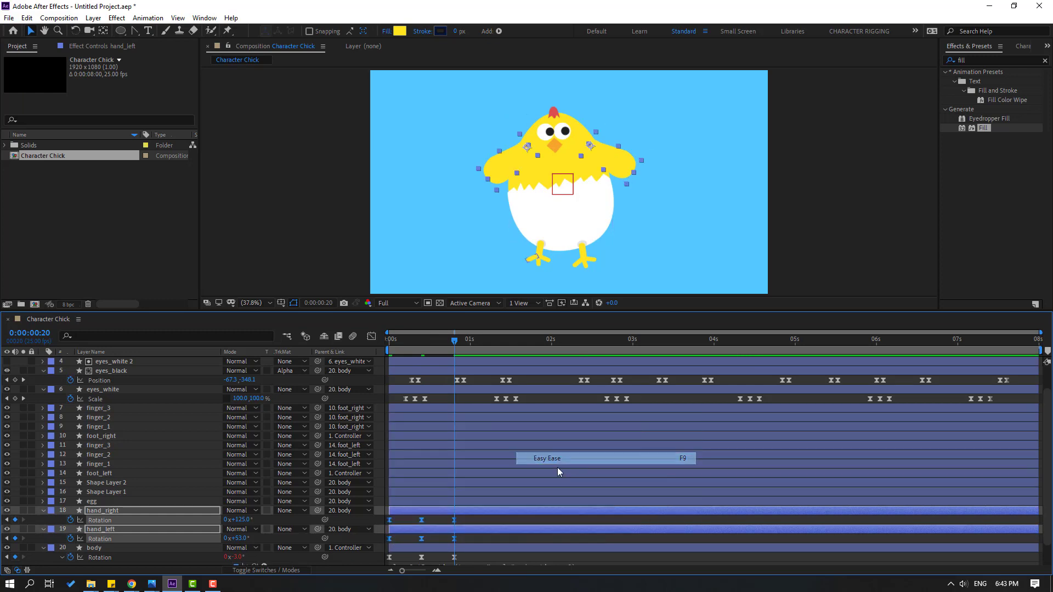
{"action": "key", "text": "space"}
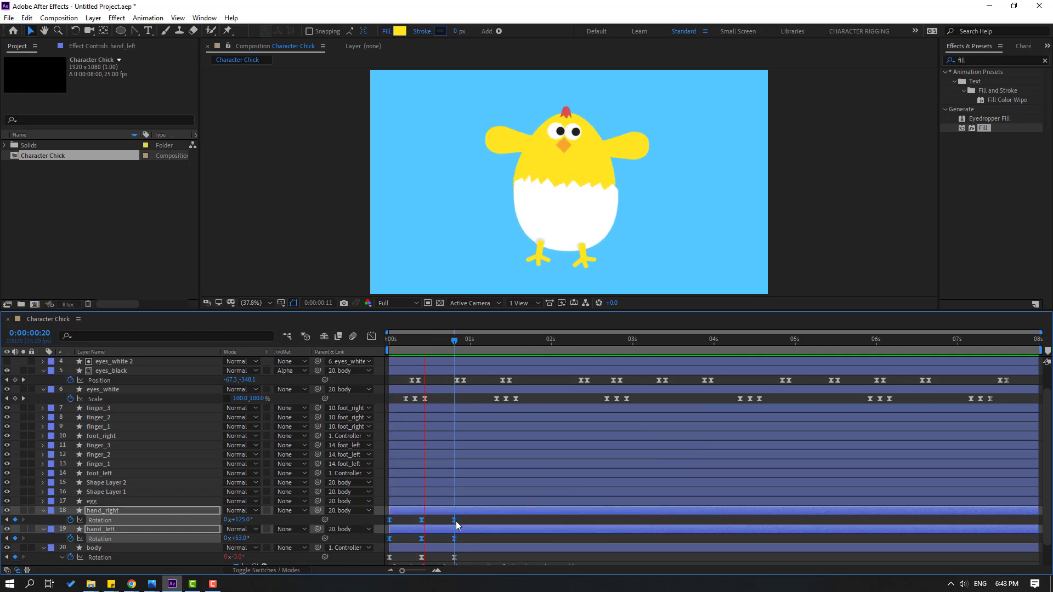
{"action": "key", "text": "space"}
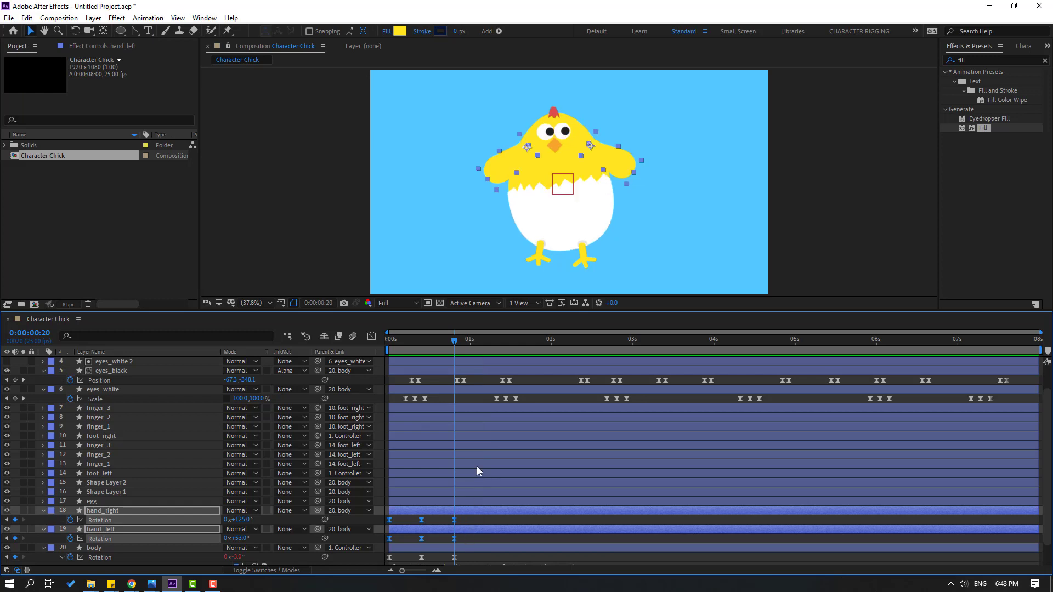
Keyframe the rotation of hand_right at 110° and hand_left at 61° at 0:00:01:00
{"action": "left_click", "coordinate": [471, 523]}
{"action": "left_click_drag", "start_coordinate": [460, 340], "coordinate": [470, 341]}
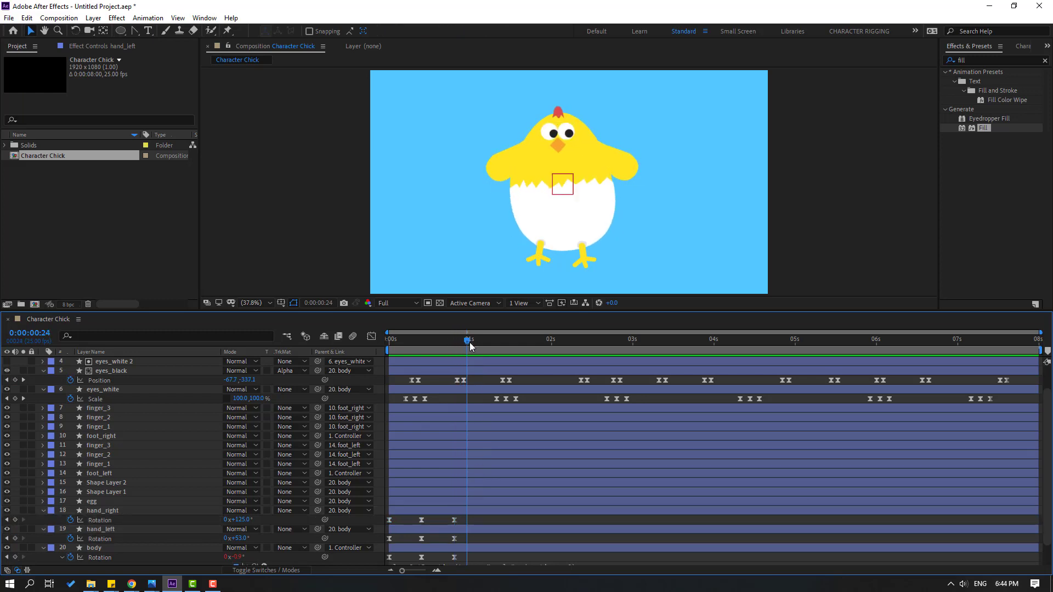
{"action": "left_click", "coordinate": [246, 522]}
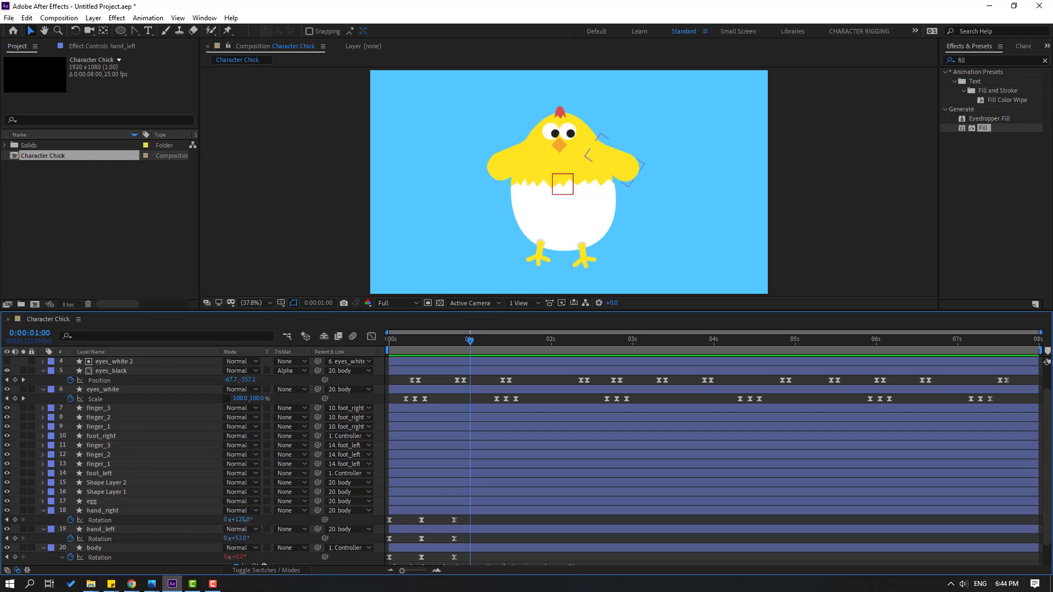
{"action": "left_click_drag", "start_coordinate": [230, 521], "coordinate": [242, 538]}
Keyframe the rotation of hand_right at 132° and hand_left at 53° at 0:00:01:04, and preview the motion
{"action": "left_click_drag", "start_coordinate": [476, 342], "coordinate": [483, 342]}
{"action": "left_click_drag", "start_coordinate": [243, 539], "coordinate": [252, 520]}
{"action": "key", "text": "space"}
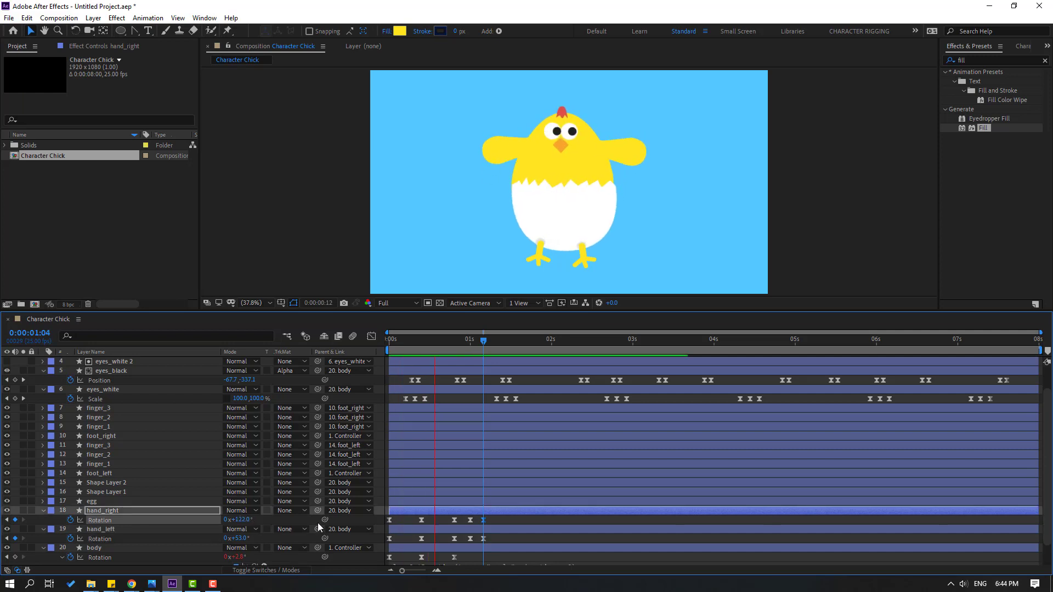
{"action": "key", "text": "space"}
Spread the last two rotation keyframes of both hands to 0:00:01:04 and 0:00:01:13, and preview the slower timing
{"action": "left_click_drag", "start_coordinate": [495, 516], "coordinate": [512, 539]}
{"action": "key", "text": "space"}
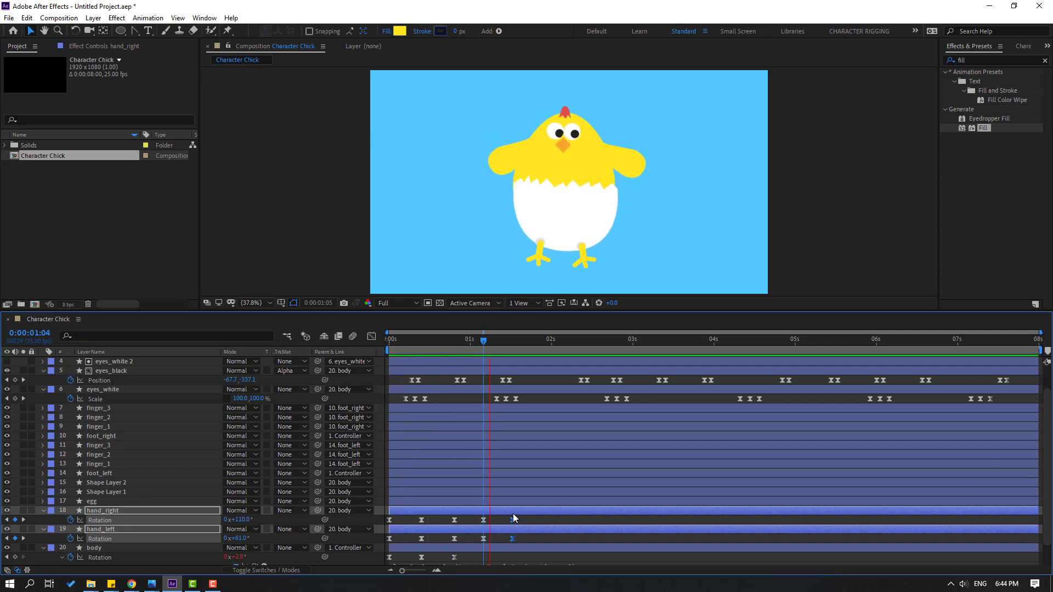
{"action": "key", "text": "space"}
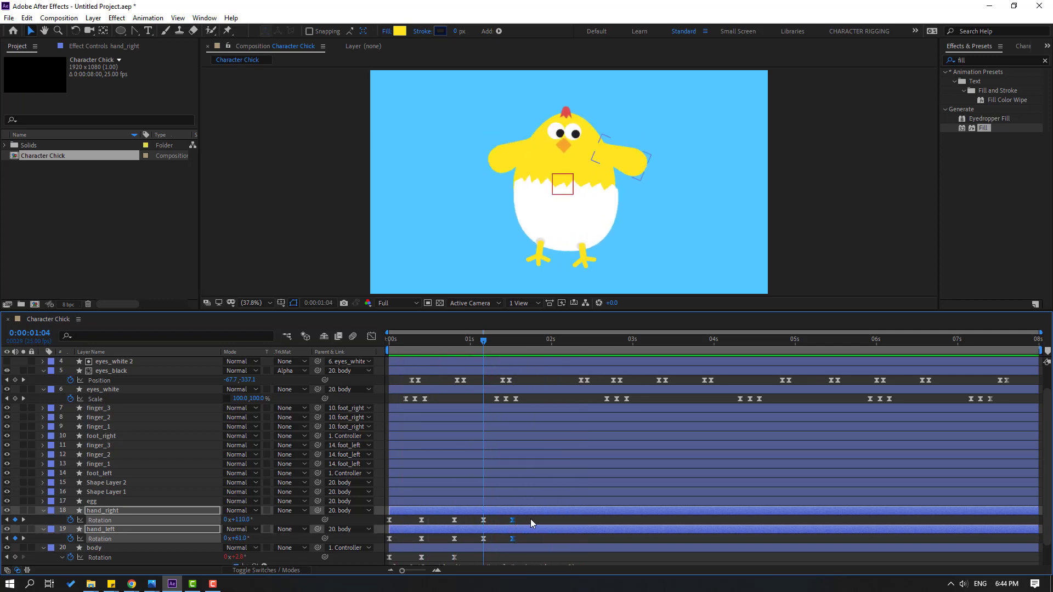
Paste copies of the five rotation keyframes of hand_right end to end, from 0:00:01:13 through 0:00:07:15
{"action": "left_click_drag", "start_coordinate": [530, 519], "coordinate": [373, 526]}
{"action": "left_click_drag", "start_coordinate": [493, 342], "coordinate": [513, 341]}
{"action": "left_click_drag", "start_coordinate": [626, 345], "coordinate": [636, 347]}
{"action": "key", "text": "ctrl+v"}
{"action": "left_click_drag", "start_coordinate": [713, 345], "coordinate": [1007, 341]}
{"action": "key", "text": "ctrl+v"}
{"action": "key", "text": "ctrl+v"}
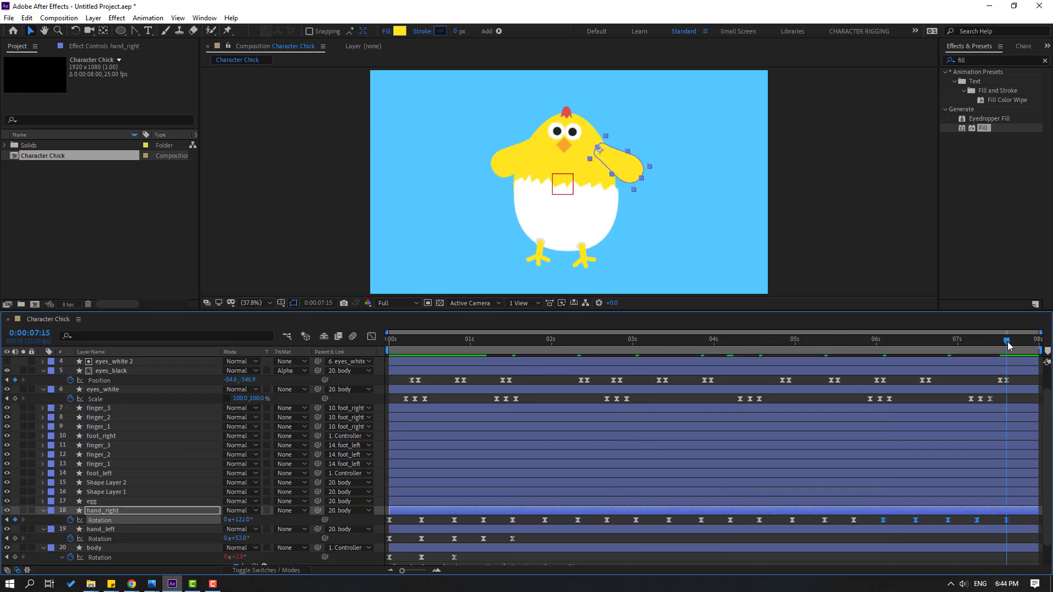
{"action": "key", "text": "ctrl+v"}
Paste copies of the five rotation keyframes of hand_left end to end, from 0:00:01:13 through 0:00:07:15, and preview the motion
{"action": "left_click_drag", "start_coordinate": [534, 539], "coordinate": [378, 538]}
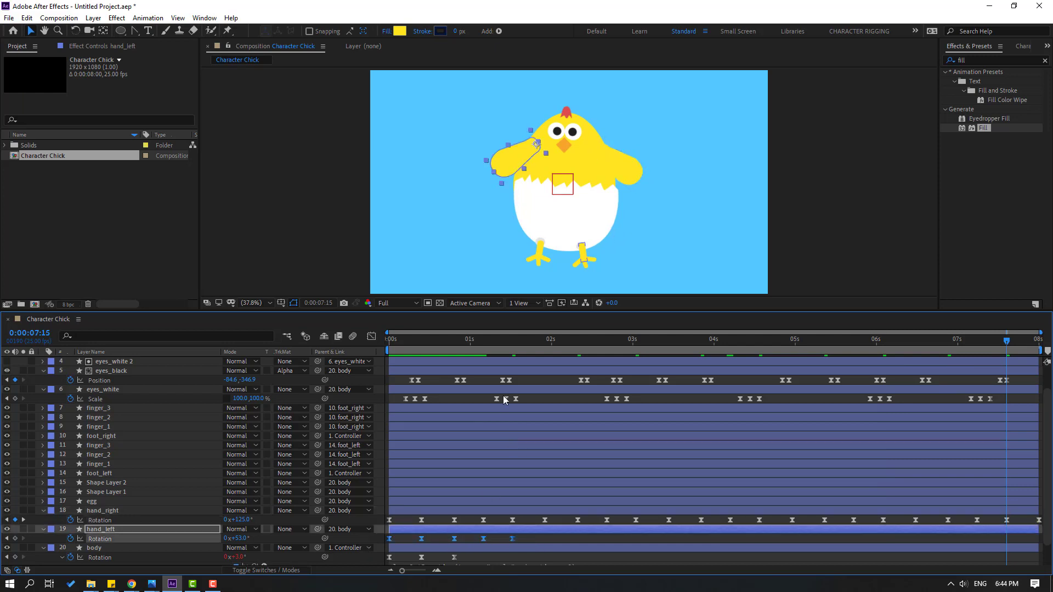
{"action": "left_click_drag", "start_coordinate": [503, 340], "coordinate": [512, 346]}
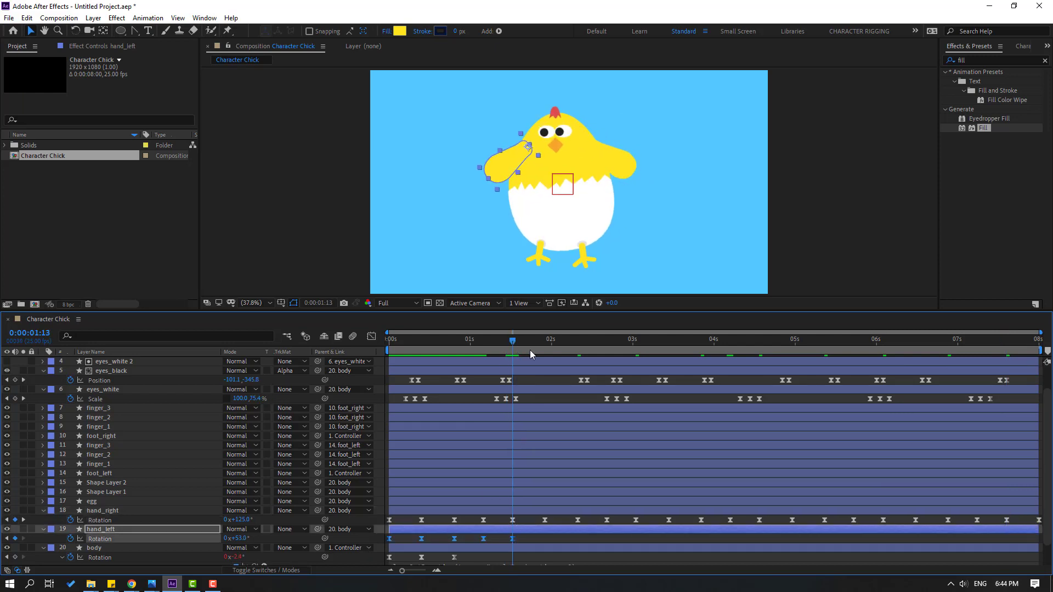
{"action": "left_click_drag", "start_coordinate": [594, 341], "coordinate": [636, 343]}
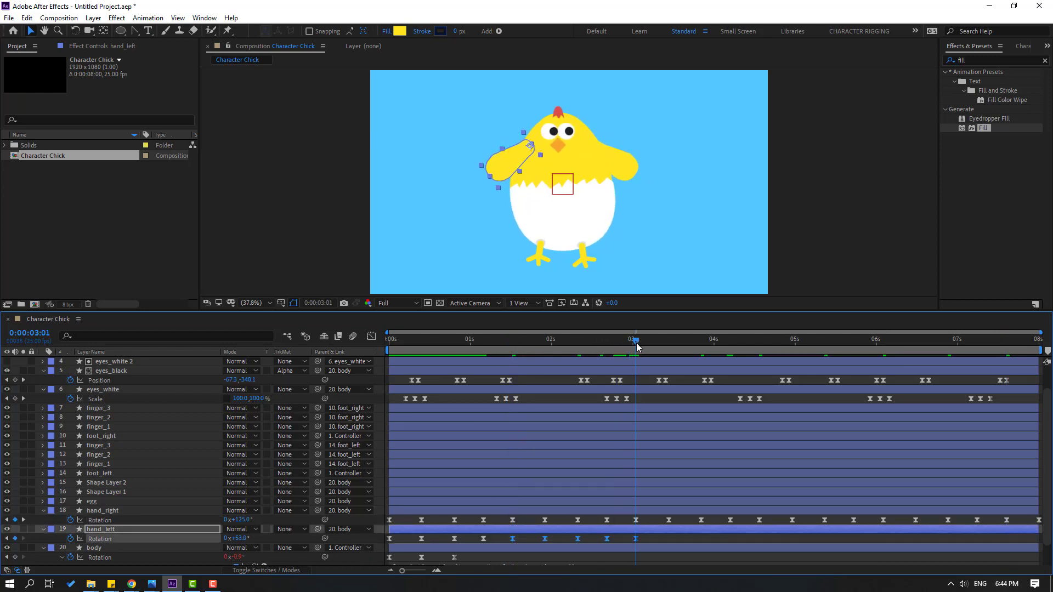
{"action": "left_click_drag", "start_coordinate": [767, 343], "coordinate": [884, 348]}
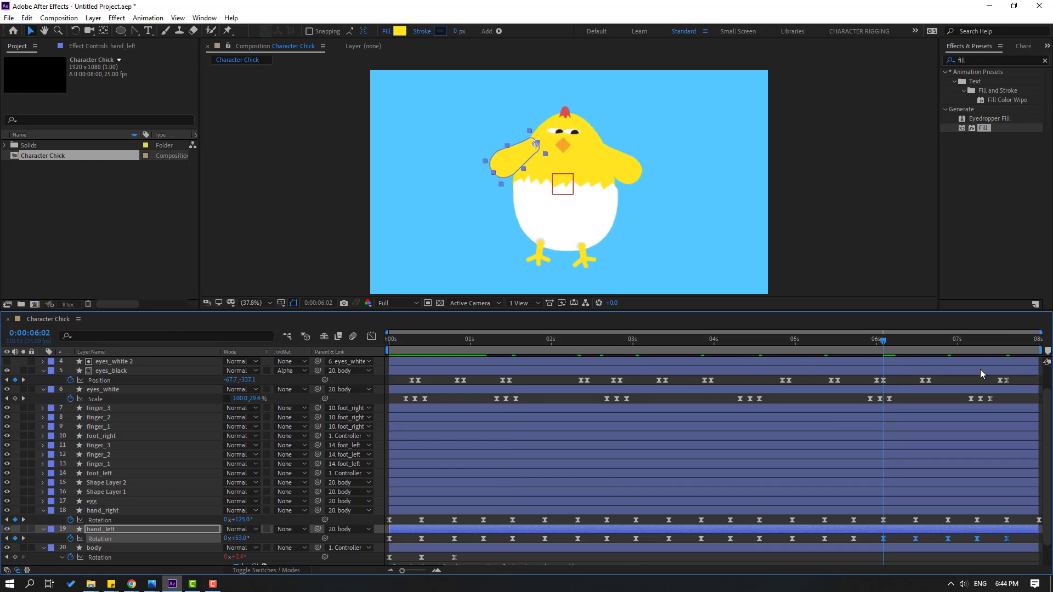
{"action": "key", "text": "space"}
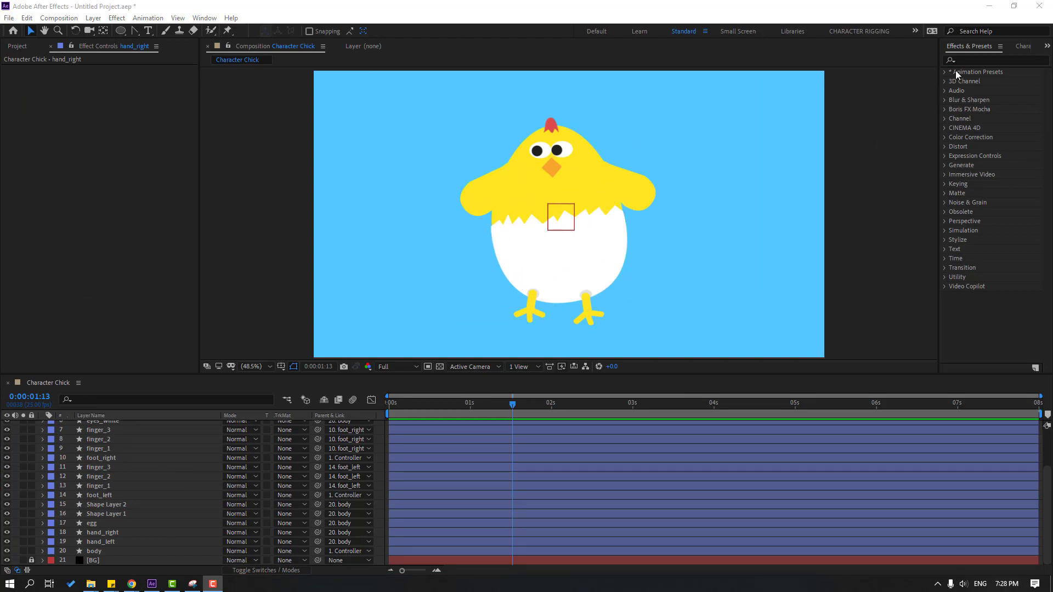
Search the effects for "rou" and apply Roughen Edges to the body layer
{"action": "left_click", "coordinate": [980, 61]}
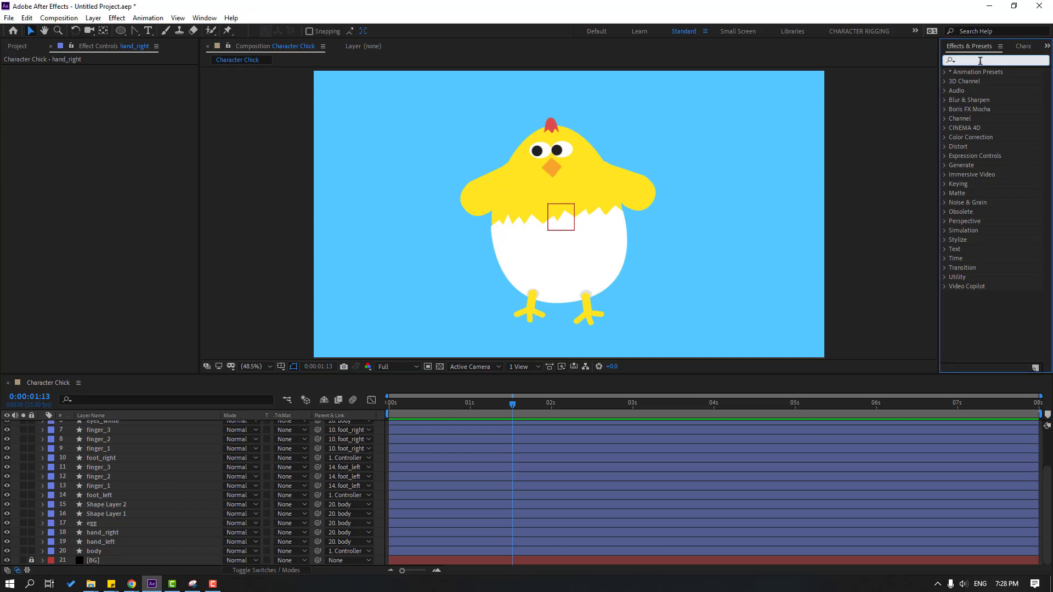
{"action": "type", "text": "rou"}
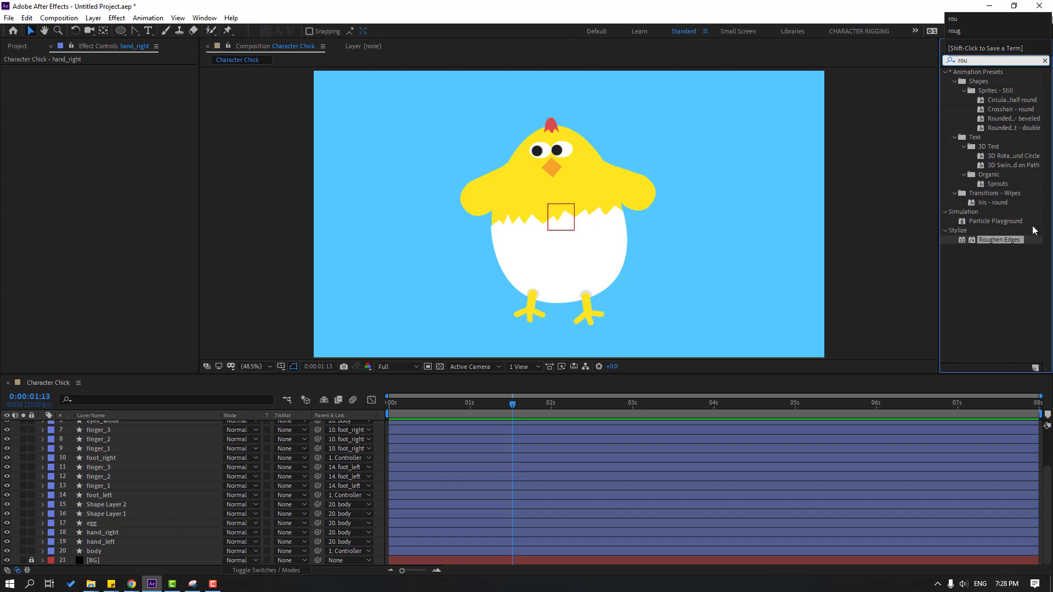
{"action": "left_click", "coordinate": [1000, 283]}
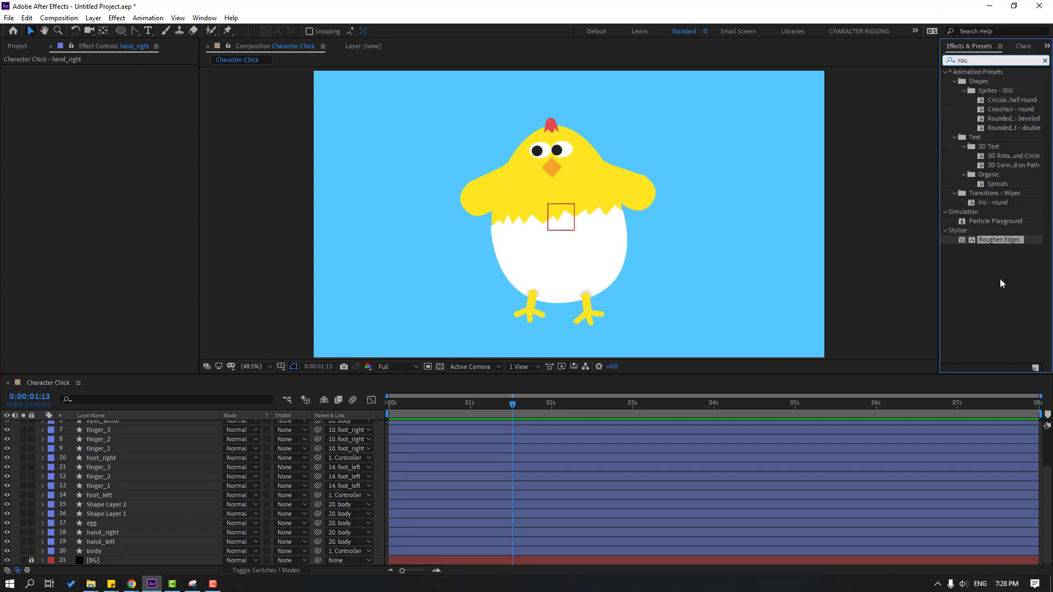
{"action": "left_click_drag", "start_coordinate": [998, 242], "coordinate": [93, 551]}
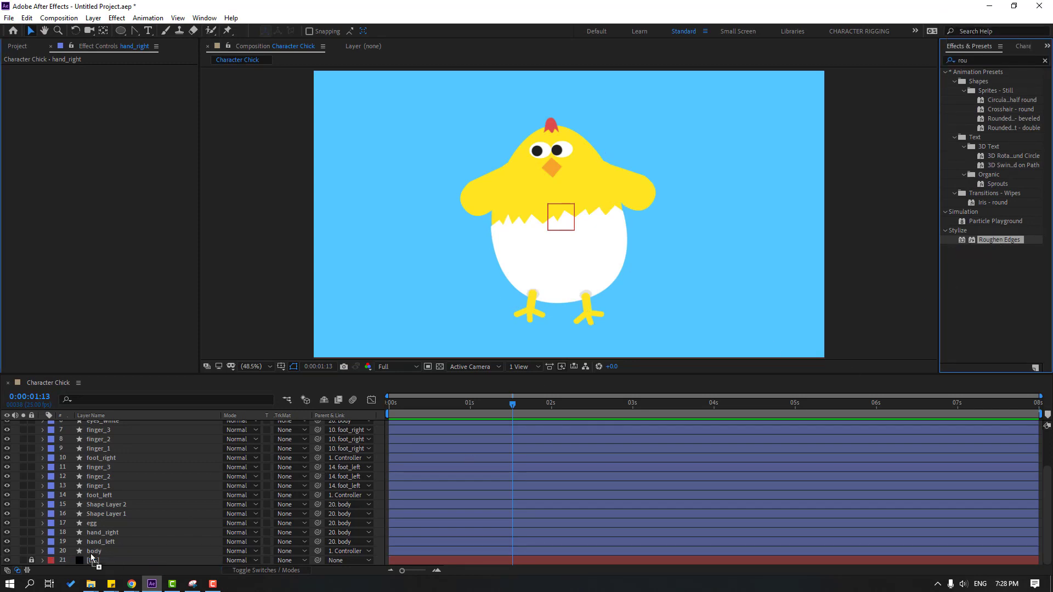
{"action": "scroll", "coordinate": [601, 169], "scroll_direction": "up", "scroll_amount": 3}
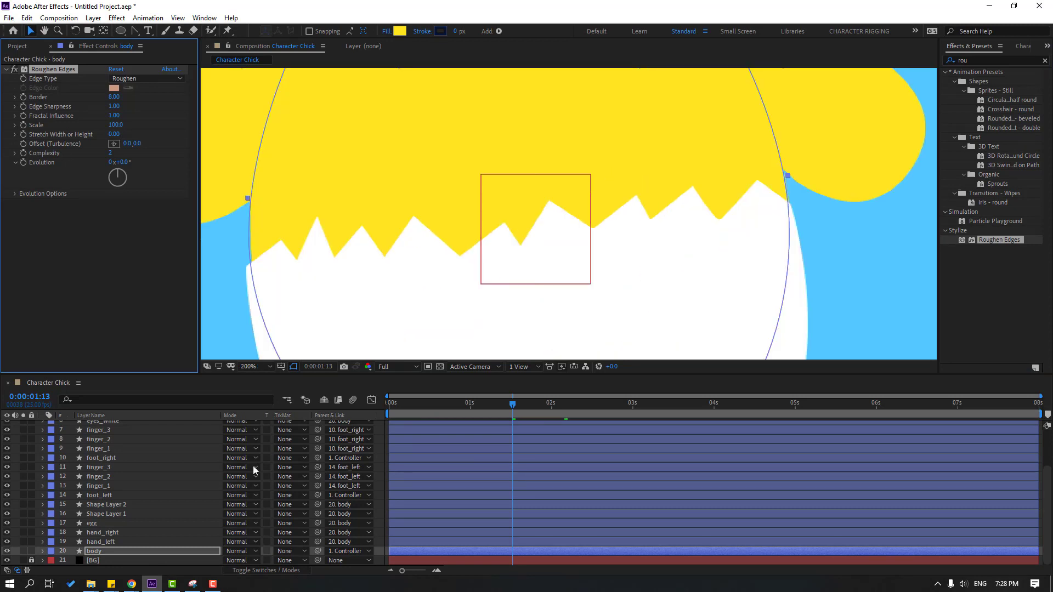
Solo the body layer and set its Roughen Edges Border to 25 and Edge Sharpness to 10
{"action": "left_click", "coordinate": [23, 551]}
{"action": "left_click_drag", "start_coordinate": [689, 171], "coordinate": [710, 348]}
{"action": "left_click_drag", "start_coordinate": [581, 206], "coordinate": [581, 223]}
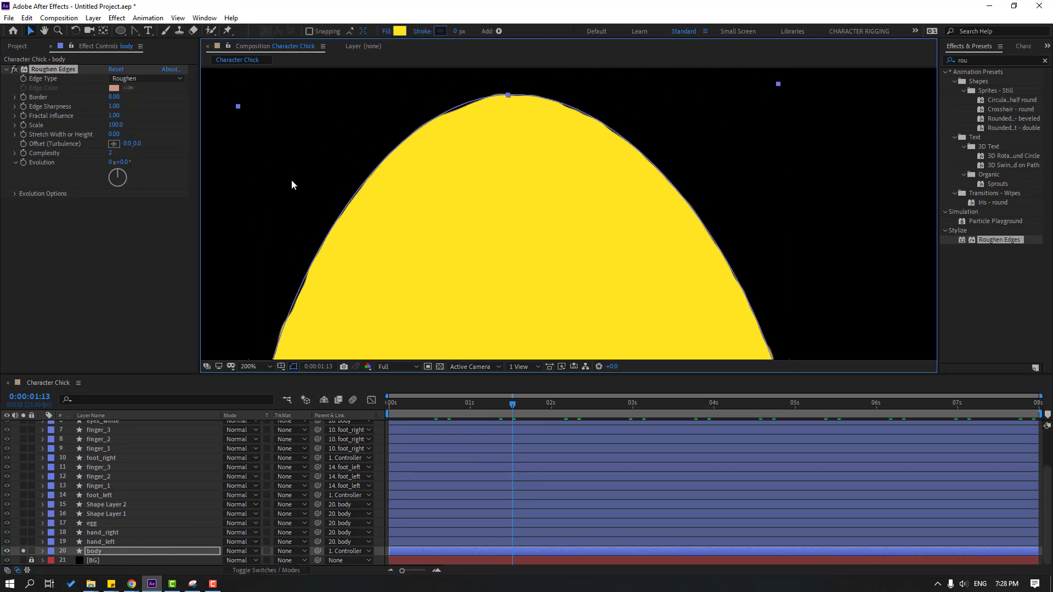
{"action": "left_click", "coordinate": [115, 98]}
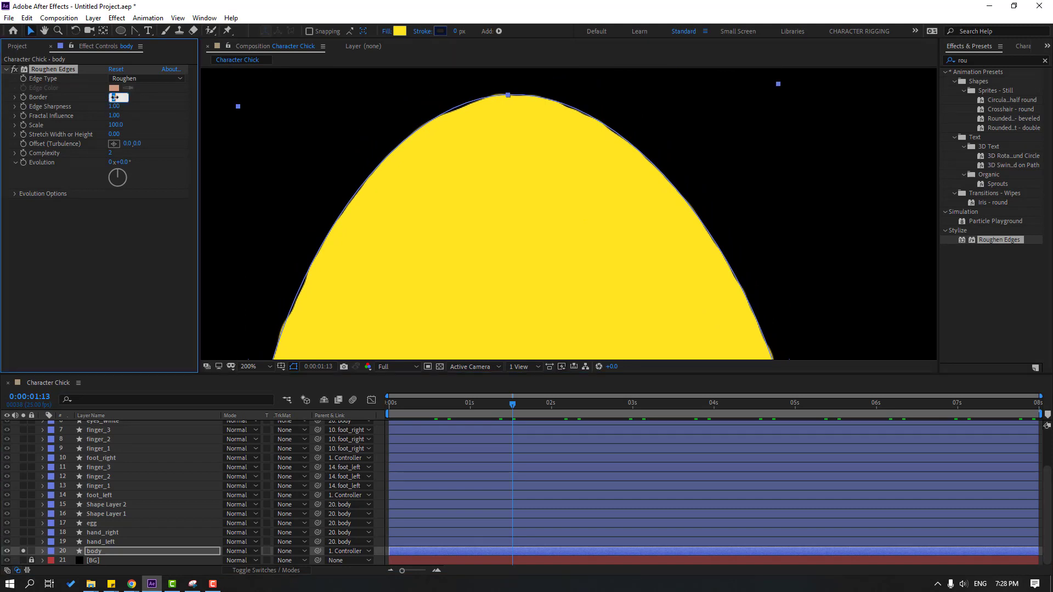
{"action": "key", "text": "Return"}
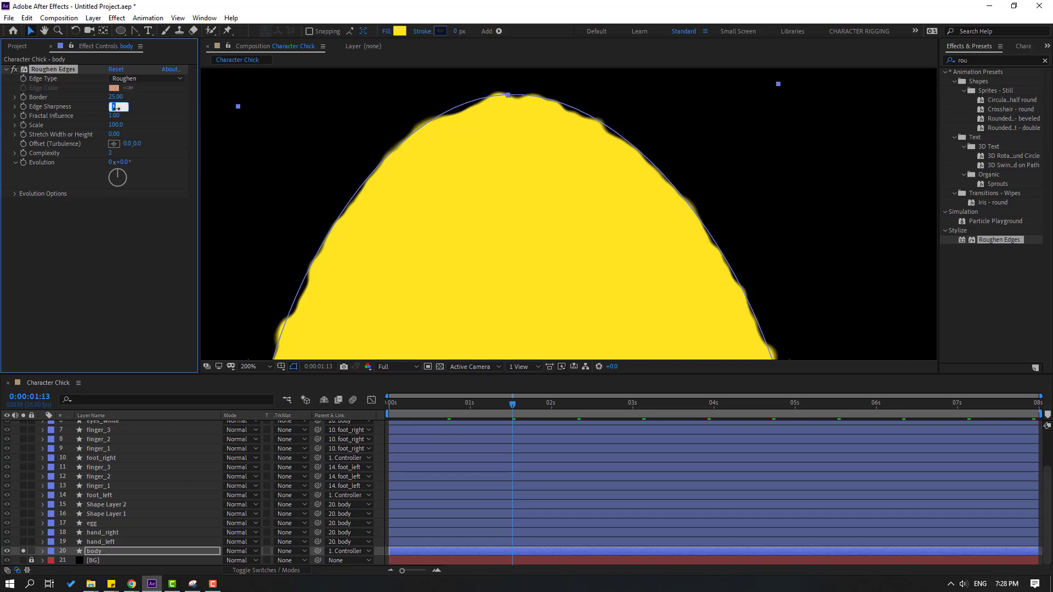
{"action": "left_click", "coordinate": [116, 107]}
{"action": "type", "text": "6"}
{"action": "key", "text": "Return"}
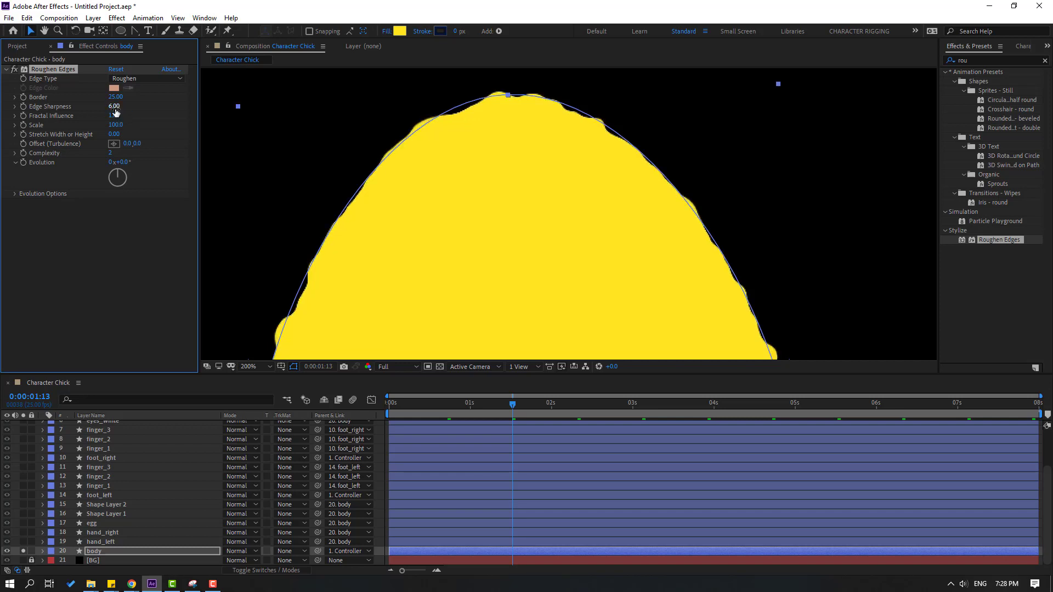
{"action": "left_click", "coordinate": [115, 106]}
{"action": "type", "text": "10"}
{"action": "key", "text": "Return"}
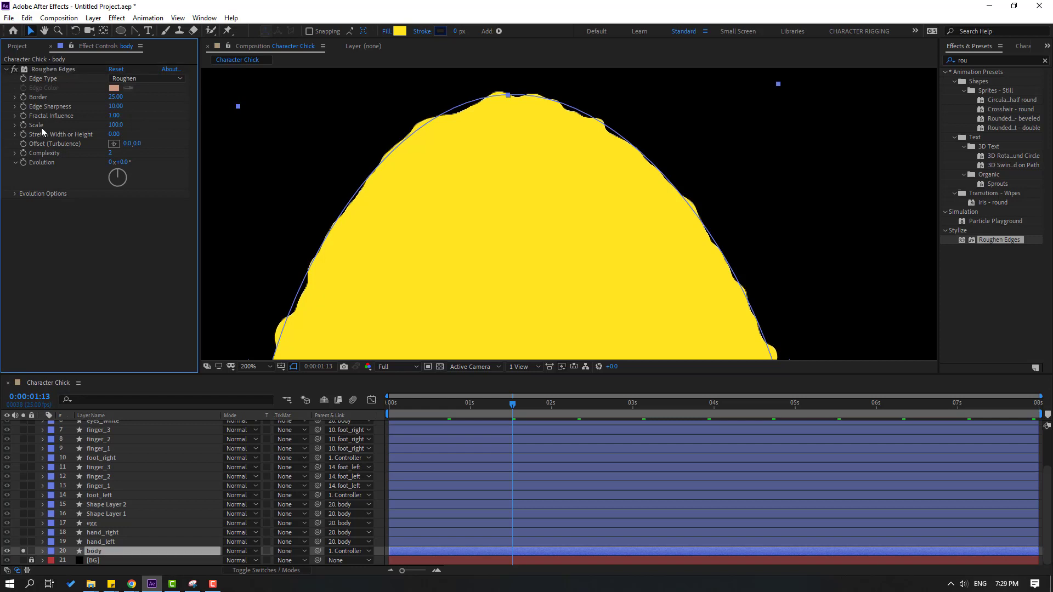
Set the body's Roughen Edges Scale to 10 and Complexity to 10
{"action": "left_click", "coordinate": [115, 125]}
{"action": "type", "text": "10"}
{"action": "key", "text": "Return"}
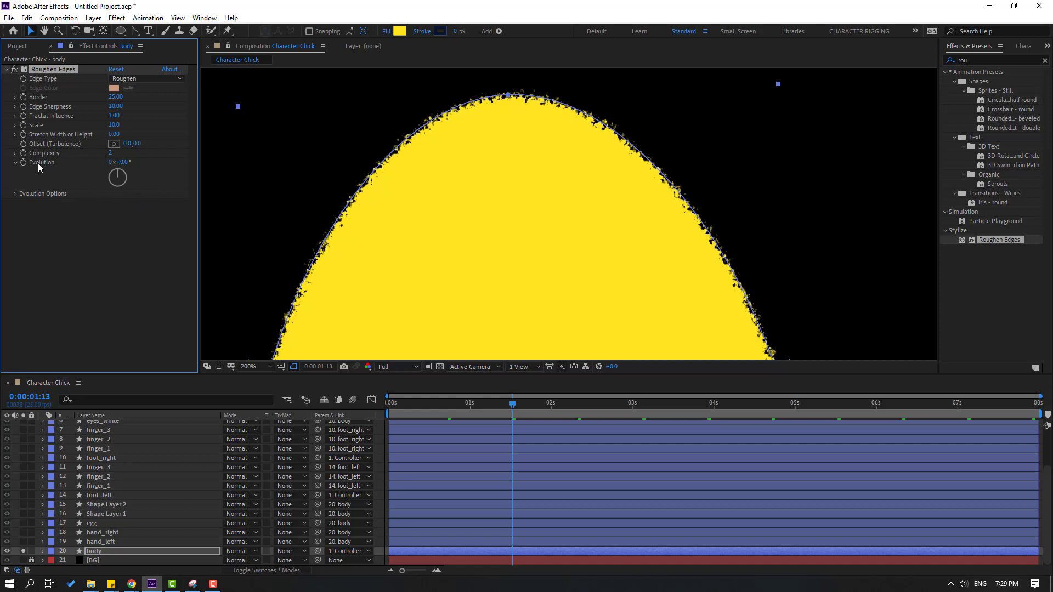
{"action": "left_click", "coordinate": [110, 154]}
{"action": "type", "text": "10"}
{"action": "key", "text": "Return"}
{"action": "mouse_move", "coordinate": [519, 404]}
{"action": "left_mouse_down"}
{"action": "mouse_move", "coordinate": [674, 411]}
{"action": "mouse_move", "coordinate": [511, 409]}
{"action": "left_mouse_up"}
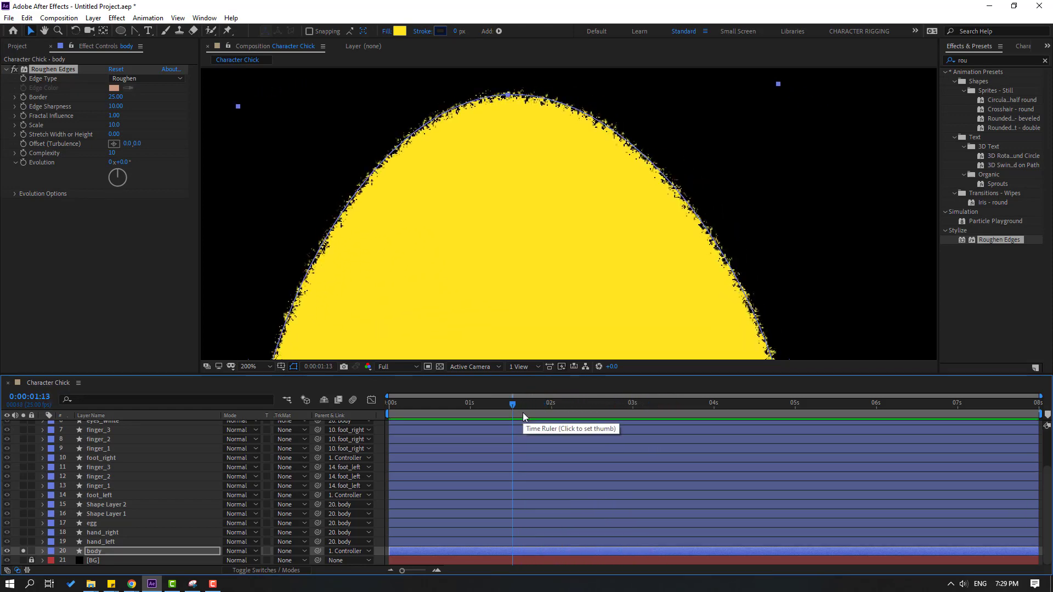
Turn off solo for body and paste copies of its Roughen Edges effect onto hand_left and hand_right
{"action": "left_click", "coordinate": [23, 551]}
{"action": "key", "text": "comma"}
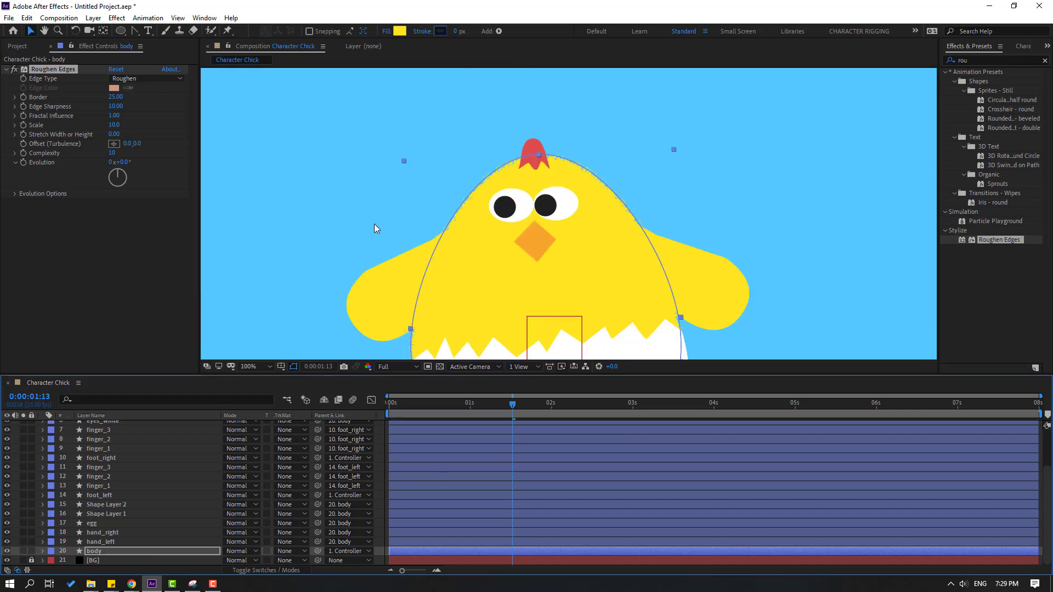
{"action": "left_click", "coordinate": [60, 68]}
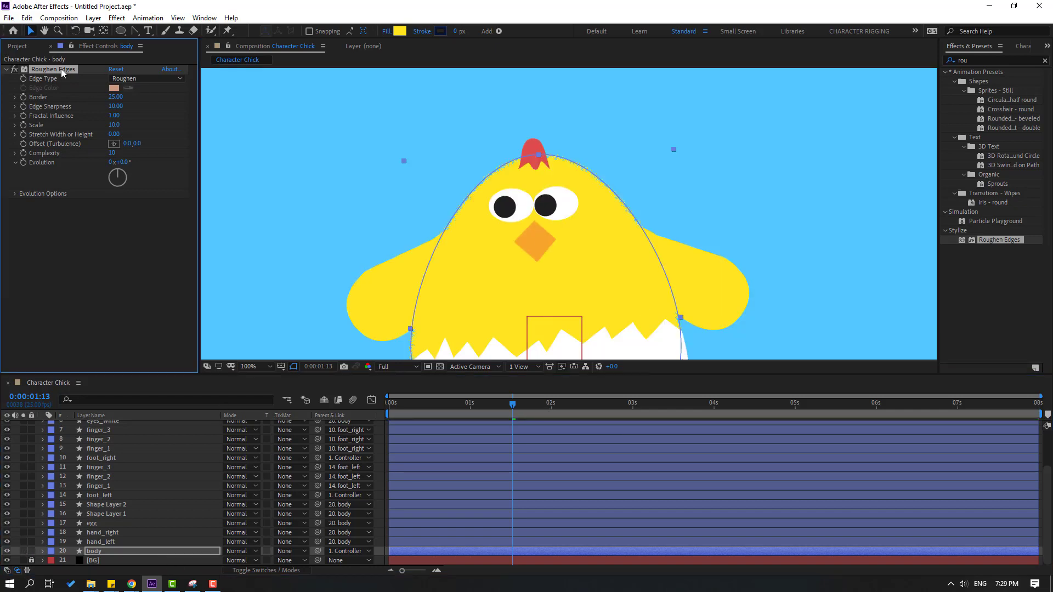
{"action": "left_click", "coordinate": [104, 545]}
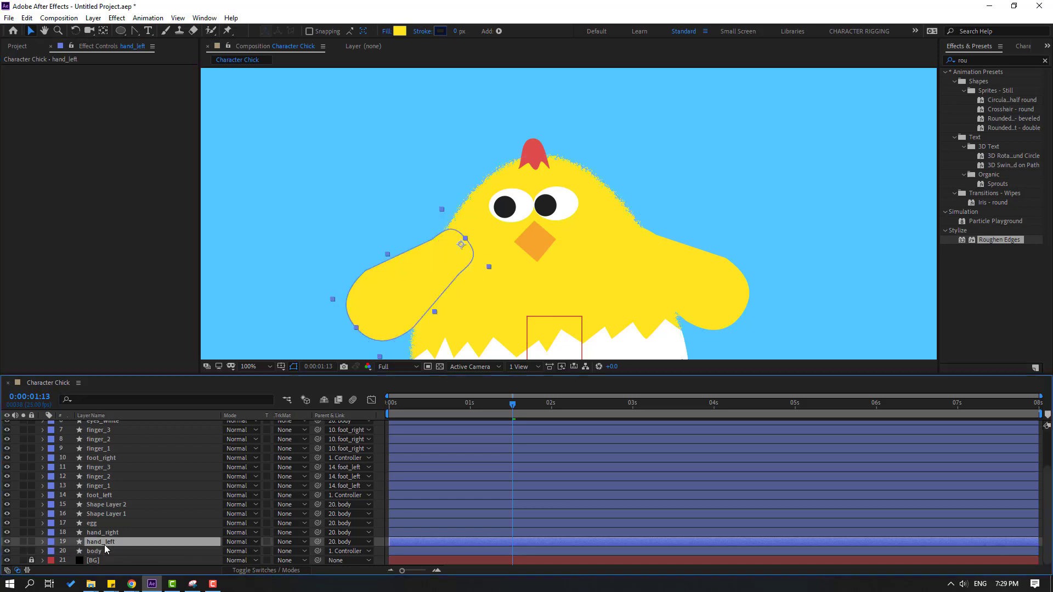
{"action": "key", "text": "ctrl+v"}
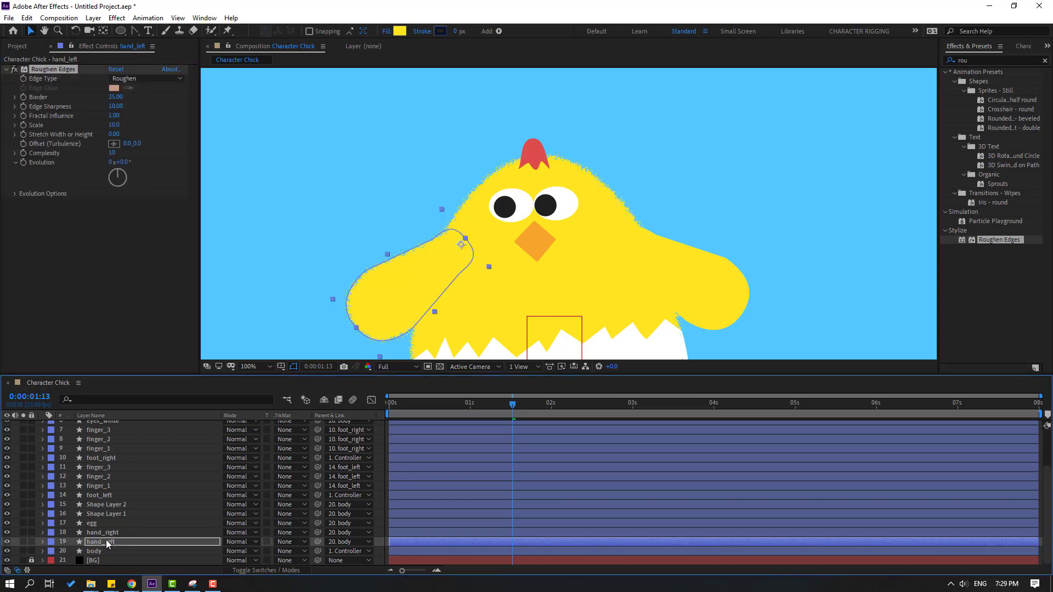
{"action": "left_click", "coordinate": [109, 535]}
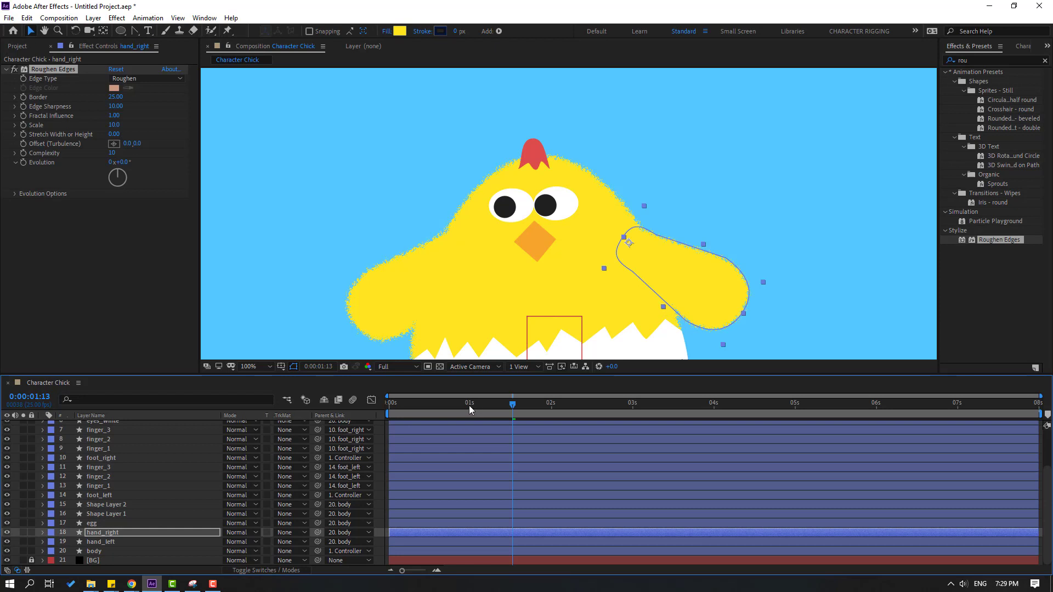
Paste the Roughen Edges effect onto foot_left, foot_right and all six finger layers
{"action": "mouse_move", "coordinate": [469, 406]}
{"action": "left_mouse_down"}
{"action": "mouse_move", "coordinate": [401, 404]}
{"action": "mouse_move", "coordinate": [521, 409]}
{"action": "mouse_move", "coordinate": [457, 406]}
{"action": "left_mouse_up"}
{"action": "scroll", "coordinate": [479, 304], "scroll_direction": "down", "scroll_amount": 8}
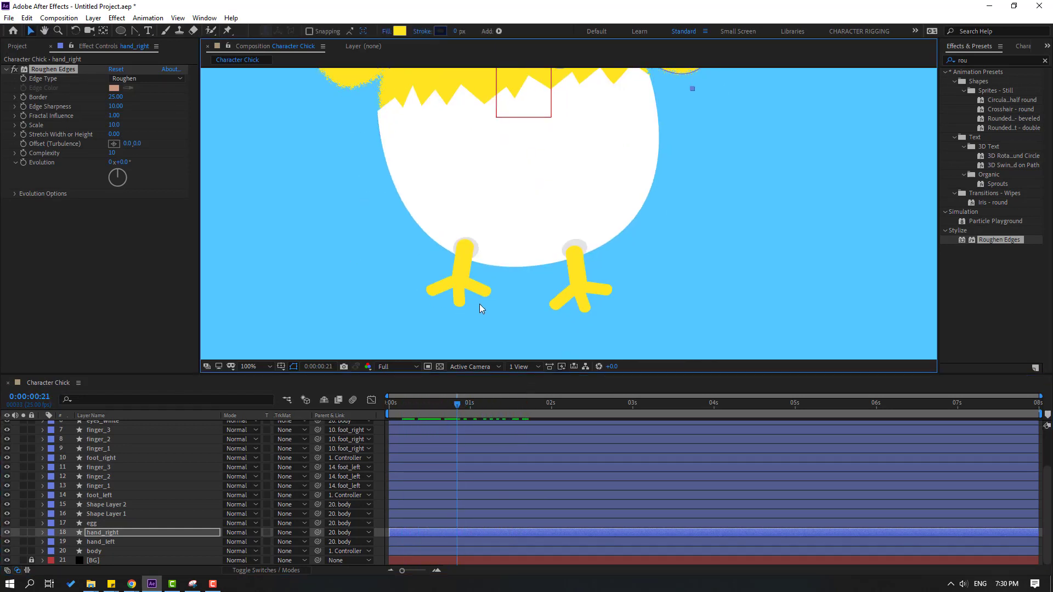
{"action": "left_click", "coordinate": [462, 269]}
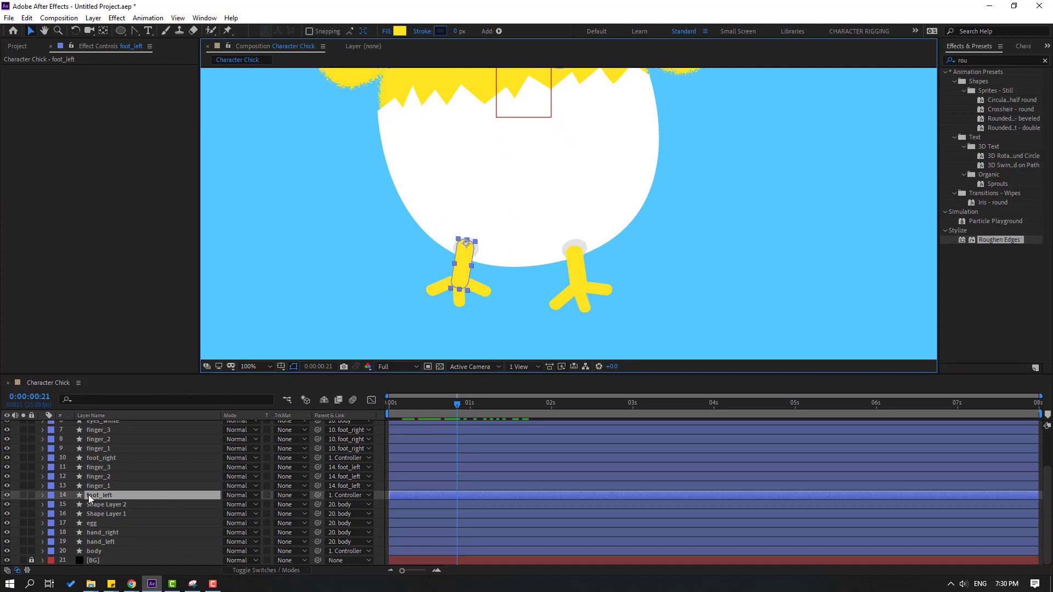
{"action": "left_click", "coordinate": [103, 486], "text": "ctrl"}
{"action": "left_click", "coordinate": [104, 476], "text": "ctrl"}
{"action": "left_click", "coordinate": [106, 468], "text": "ctrl"}
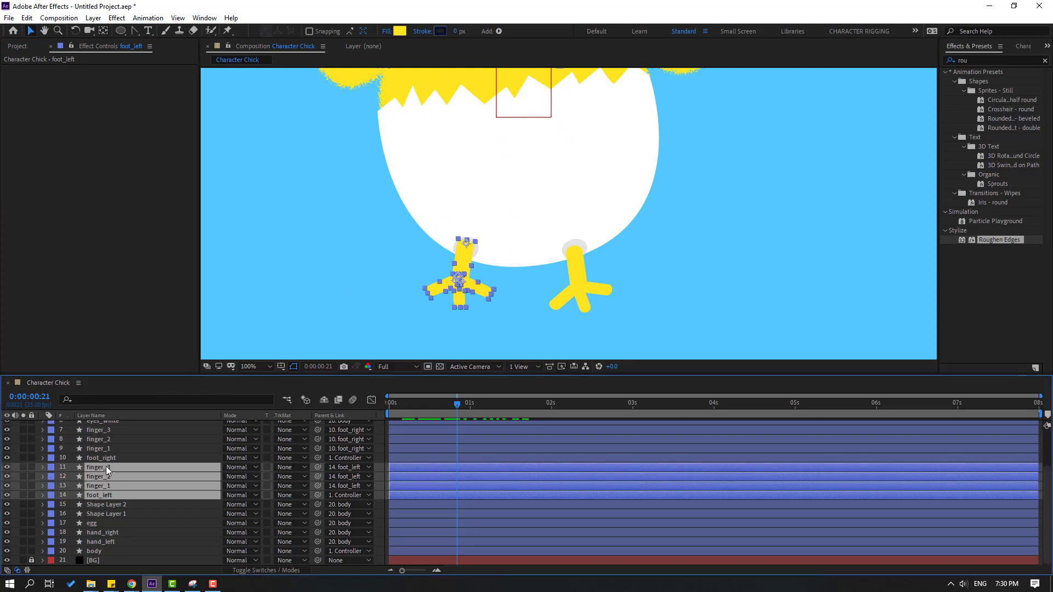
{"action": "left_click", "coordinate": [95, 458], "text": "ctrl"}
{"action": "left_click", "coordinate": [107, 448], "text": "ctrl"}
{"action": "left_click", "coordinate": [107, 438], "text": "ctrl"}
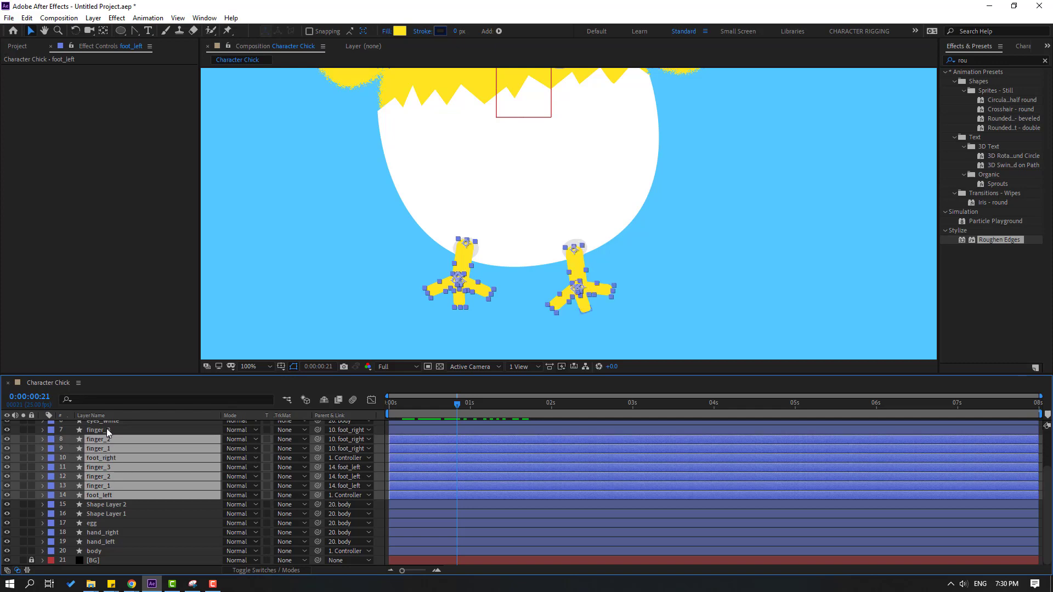
{"action": "left_click", "coordinate": [107, 430], "text": "ctrl"}
{"action": "left_click_drag", "start_coordinate": [428, 383], "coordinate": [390, 345]}
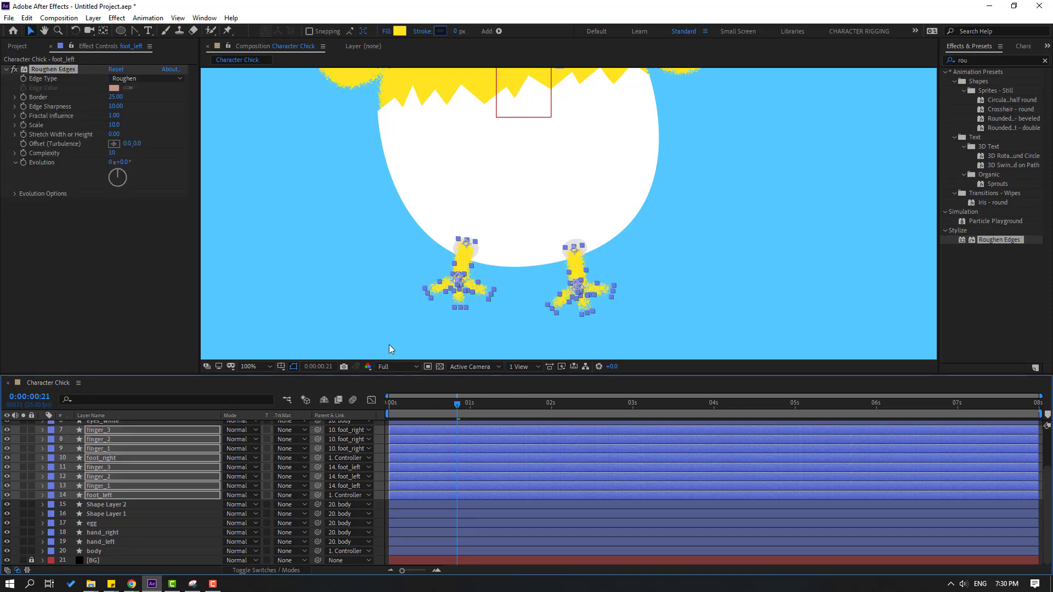
Preview the animation of the whole chick with roughened edges on the body, hands and feet
{"action": "left_click", "coordinate": [350, 308]}
{"action": "key", "text": "comma"}
{"action": "key", "text": "space"}
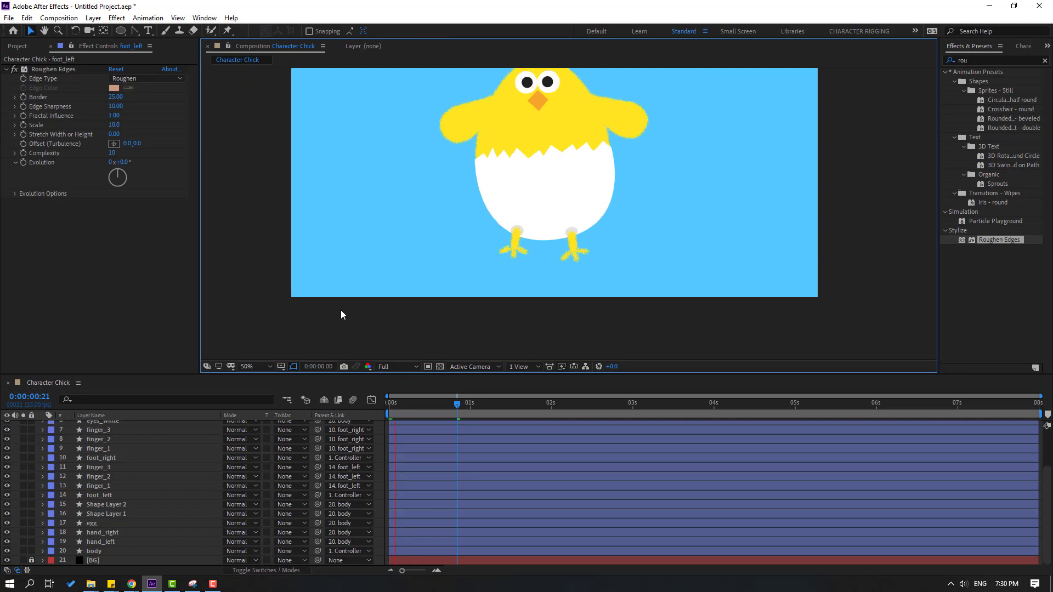
{"action": "left_click", "coordinate": [261, 367]}
{"action": "left_click", "coordinate": [263, 378]}
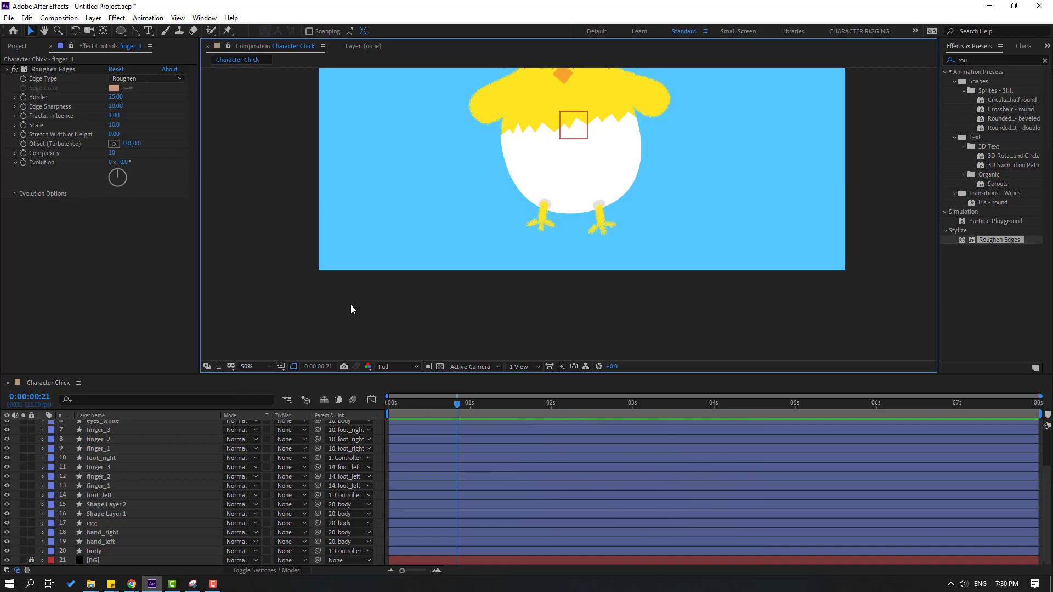
Set the Roughen Edges Border to 13.30 and Scale to 100 on finger_1 of the left foot
{"action": "key", "text": "period"}
{"action": "key", "text": "period"}
{"action": "key", "text": "period"}
{"action": "key", "text": "period"}
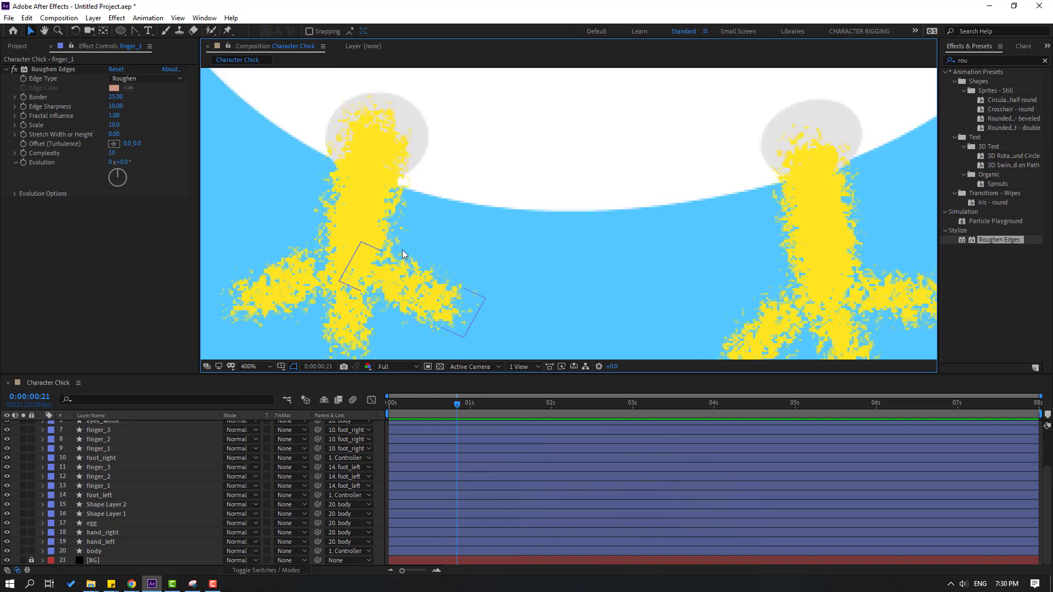
{"action": "left_click", "coordinate": [285, 286]}
{"action": "left_click_drag", "start_coordinate": [373, 289], "coordinate": [465, 272]}
{"action": "left_click", "coordinate": [86, 173]}
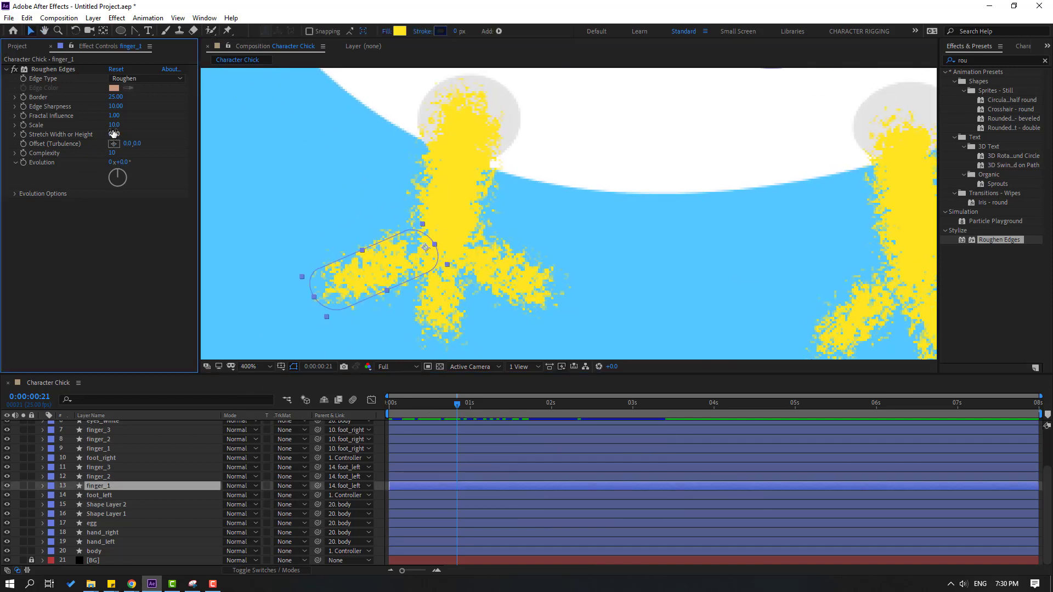
{"action": "key", "text": "Return"}
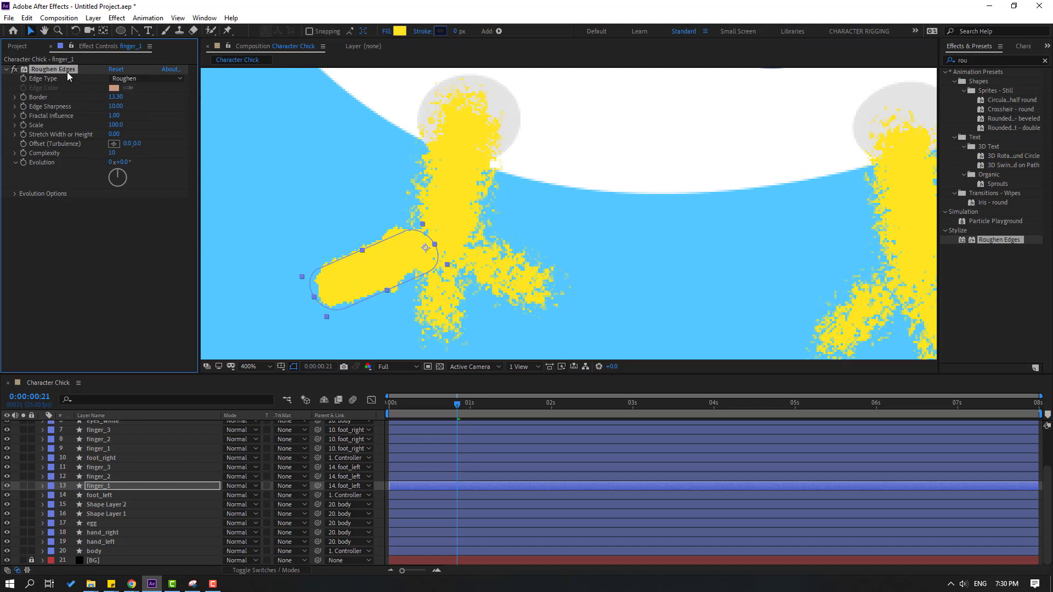
Replace Roughen Edges on finger_3 and finger_2 of the left foot with a copy of the adjusted effect from finger_1
{"action": "left_click", "coordinate": [446, 325]}
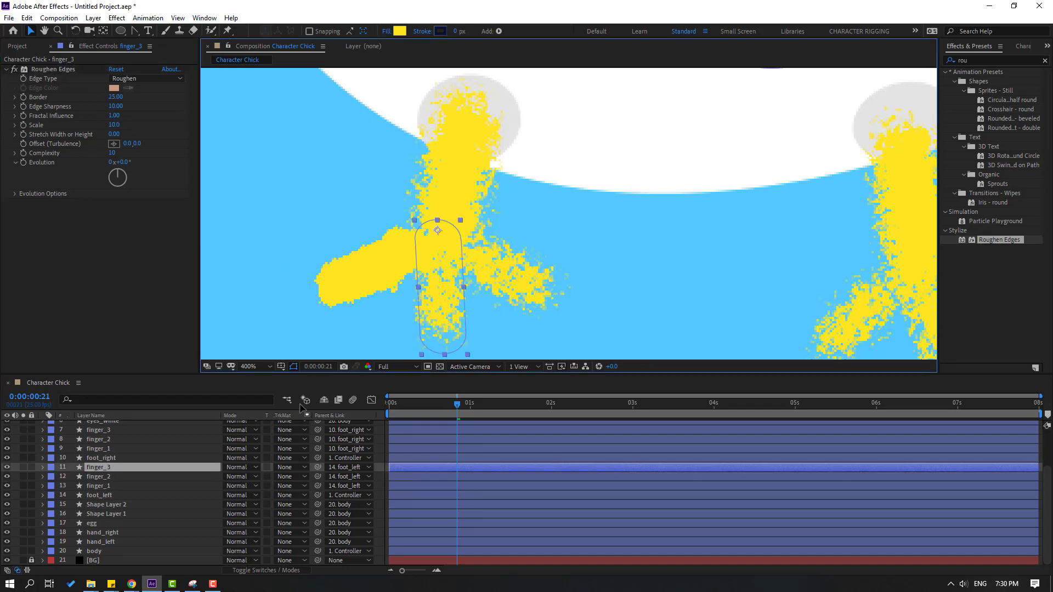
{"action": "left_click", "coordinate": [52, 70]}
{"action": "key", "text": "Delete"}
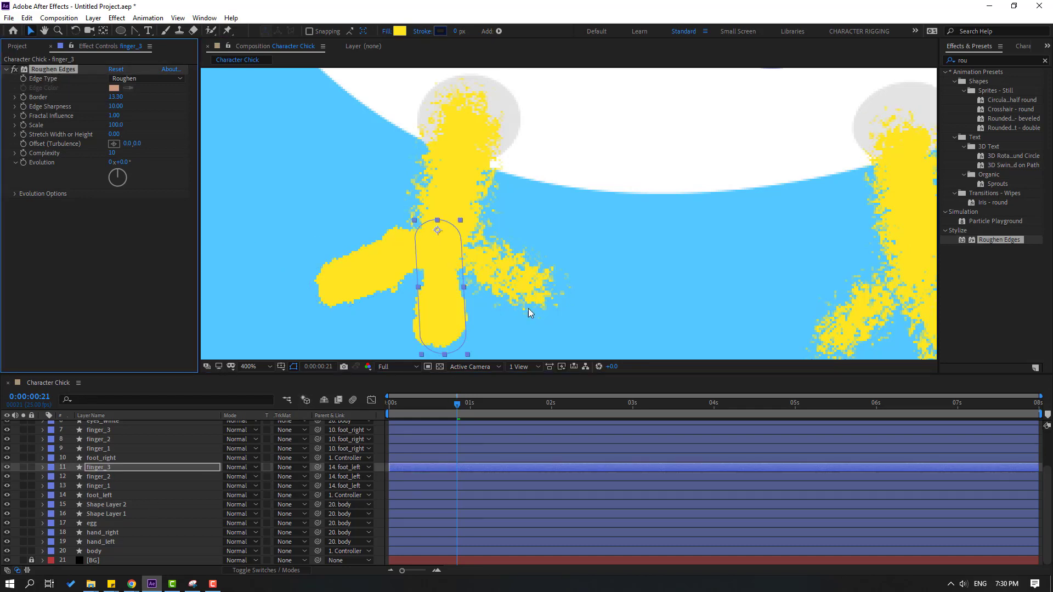
{"action": "left_click", "coordinate": [523, 300]}
{"action": "key", "text": "Delete"}
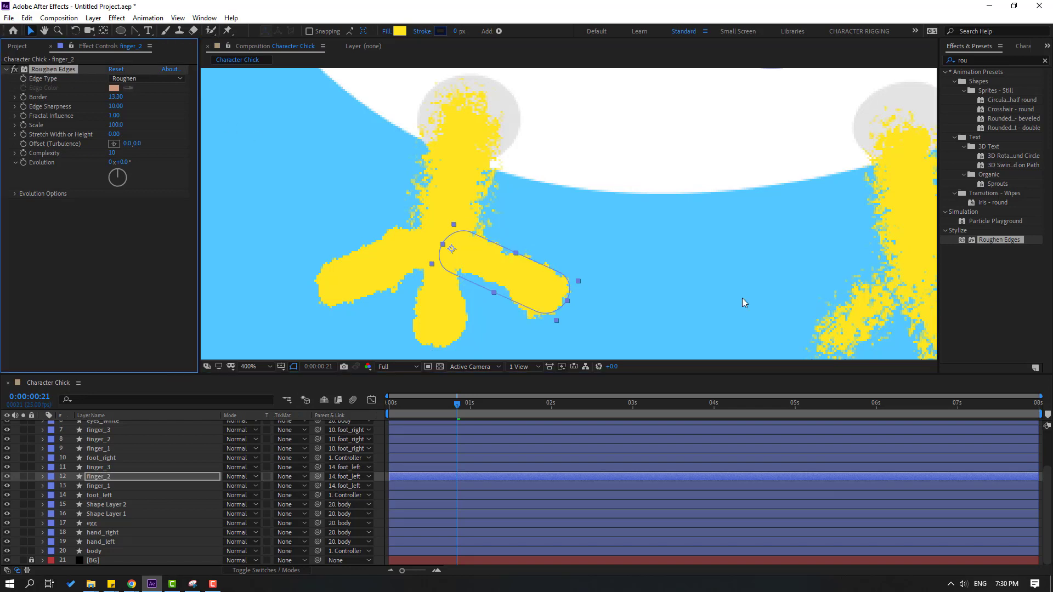
Replace Roughen Edges on finger_1, finger_3 and finger_2 of the right foot with copies of the adjusted left-foot finger effect
{"action": "left_click_drag", "start_coordinate": [850, 309], "coordinate": [436, 197]}
{"action": "left_click", "coordinate": [436, 196]}
{"action": "left_click", "coordinate": [61, 70]}
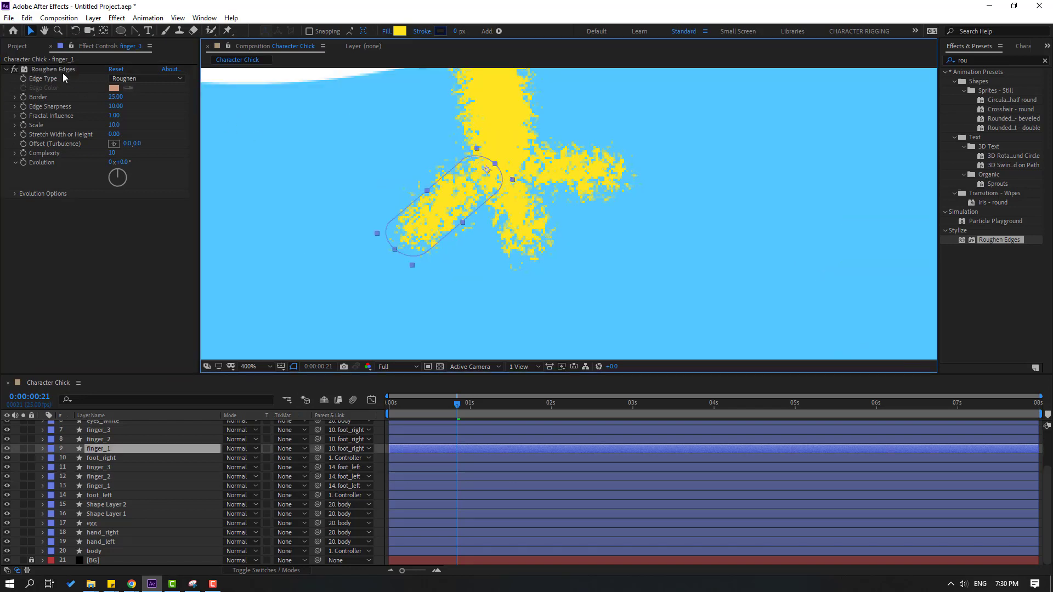
{"action": "key", "text": "Delete"}
{"action": "left_click", "coordinate": [492, 173]}
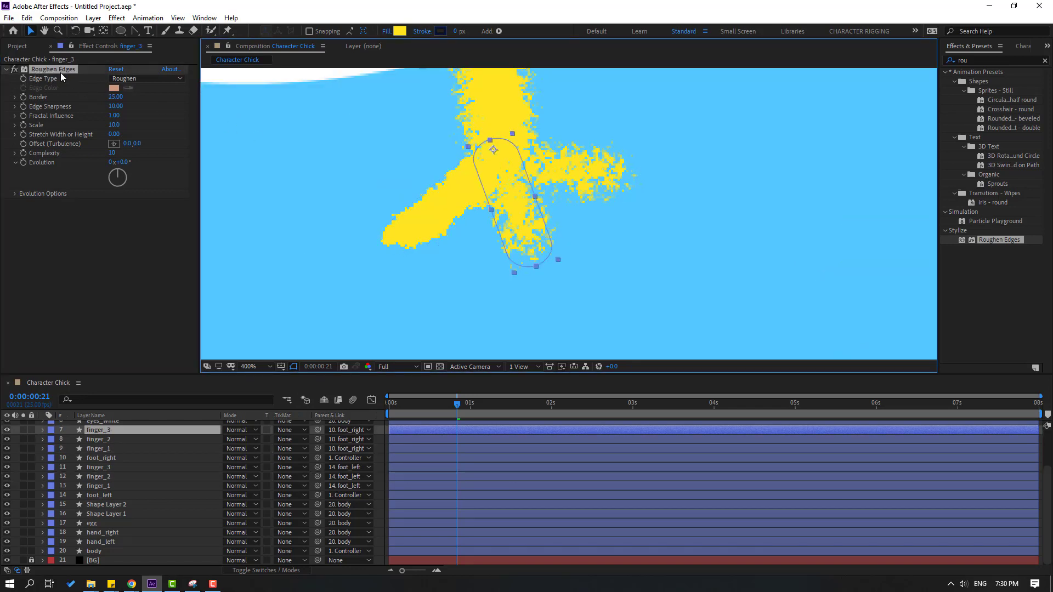
{"action": "key", "text": "Delete"}
{"action": "left_click", "coordinate": [591, 164]}
{"action": "left_click", "coordinate": [44, 70]}
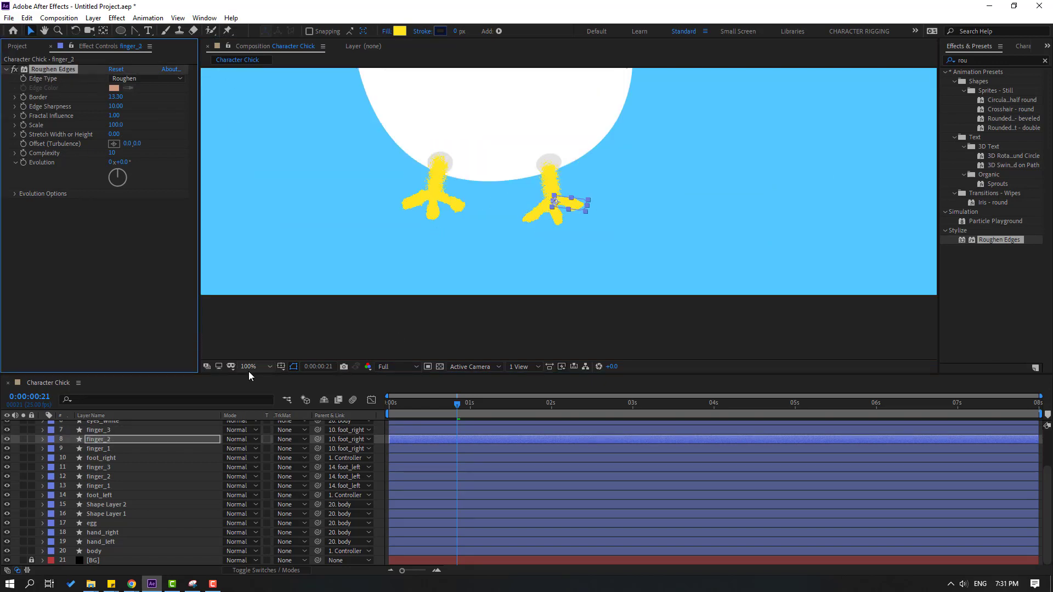
Preview the full chick animation from the start with the adjusted finger edges
{"action": "left_click", "coordinate": [249, 366]}
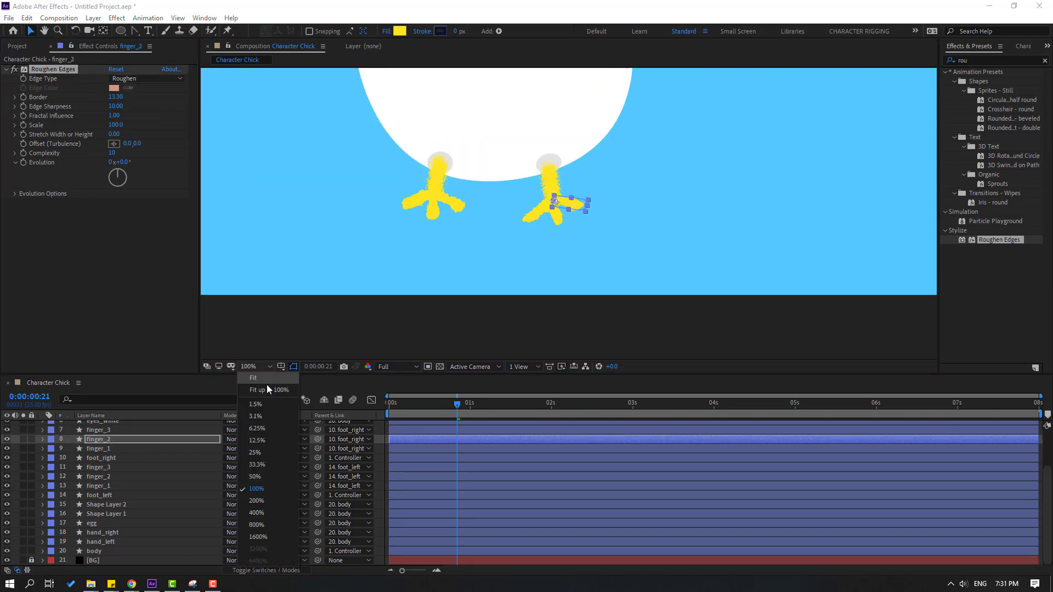
{"action": "left_click", "coordinate": [267, 386]}
{"action": "key", "text": "space"}
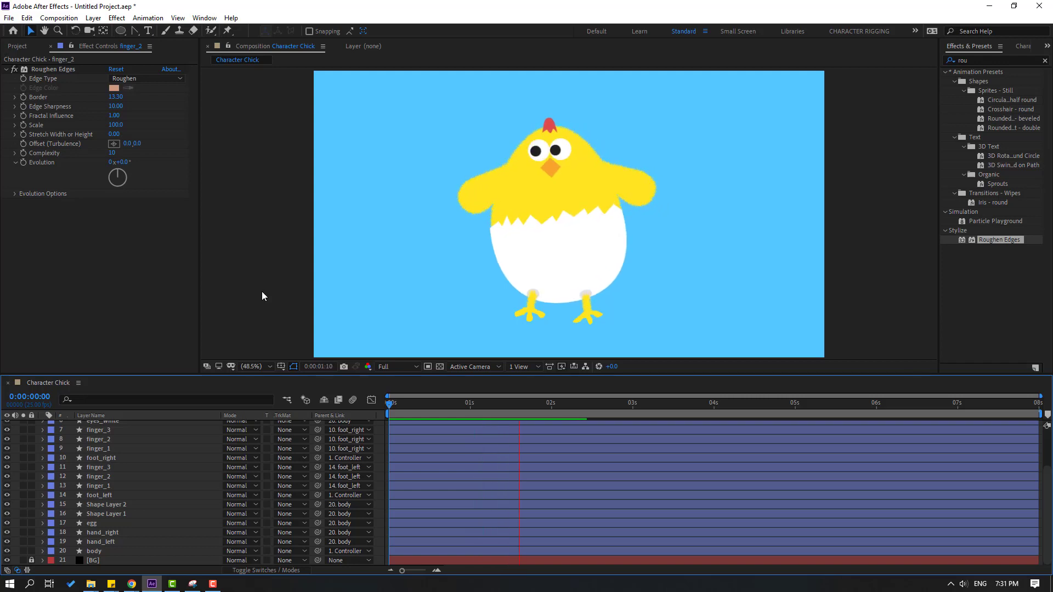